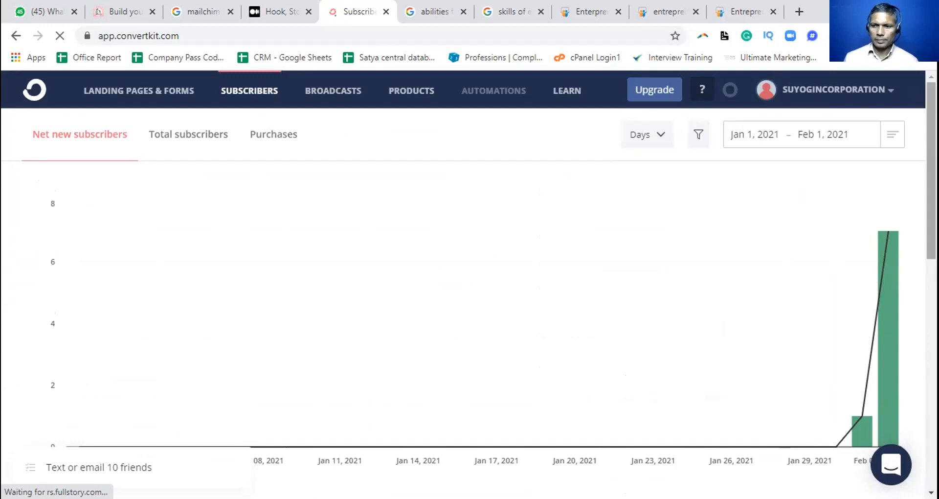
Review the subscriber growth chart, lifetime totals and confirmed subscribers list on the ConvertKit subscribers page
scroll(470, 283, "down", 5)
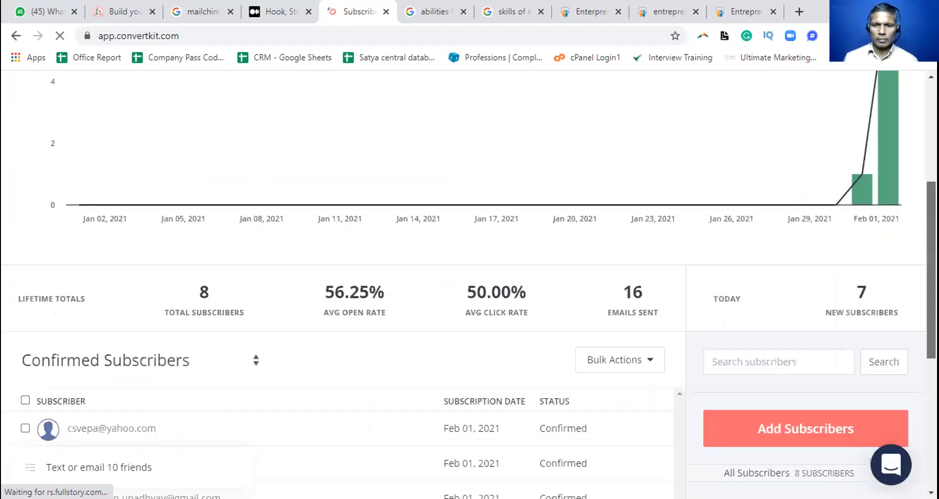
scroll(469, 283, "down", 1)
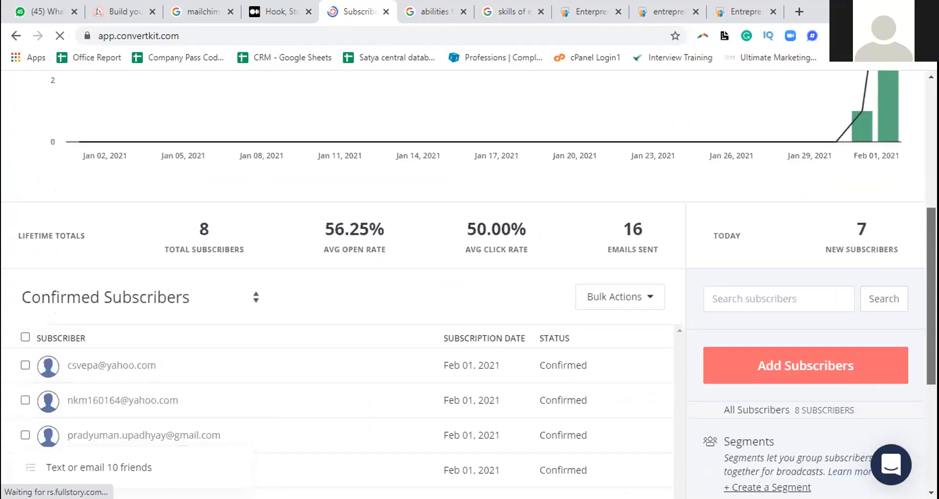
scroll(469, 283, "down", 1)
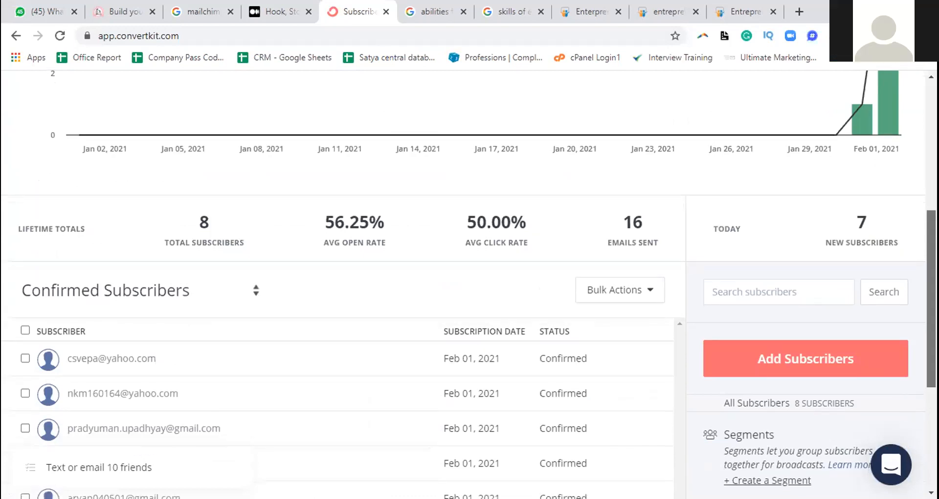
scroll(469, 283, "down", 1)
scroll(469, 284, "down", 1)
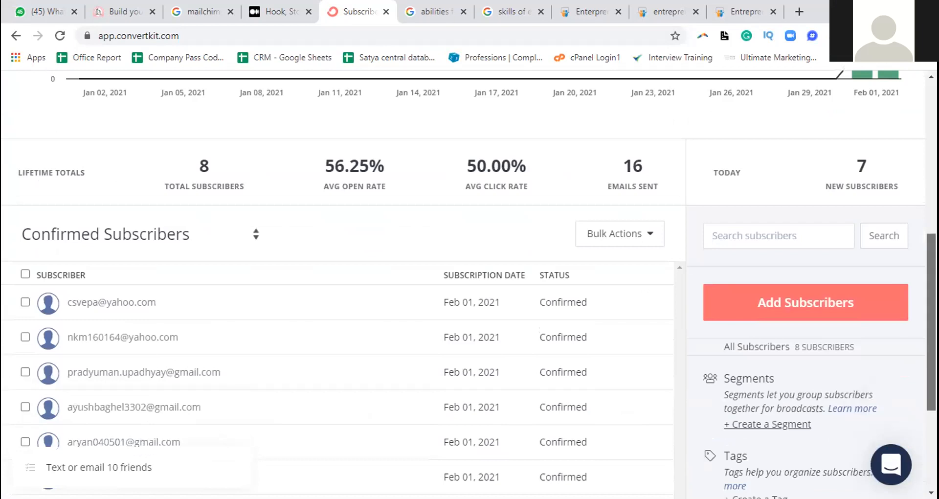
scroll(470, 283, "down", 1)
scroll(469, 283, "down", 1)
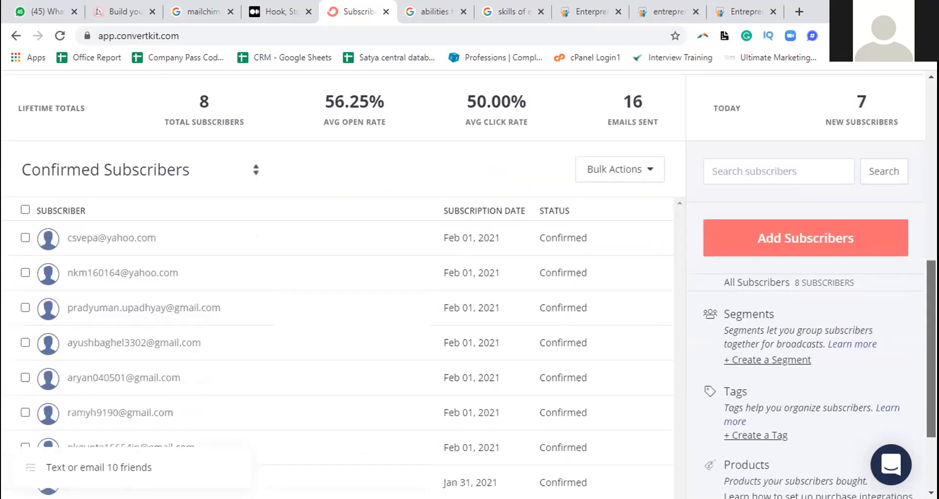
scroll(469, 284, "down", 1)
scroll(469, 284, "down", 1)
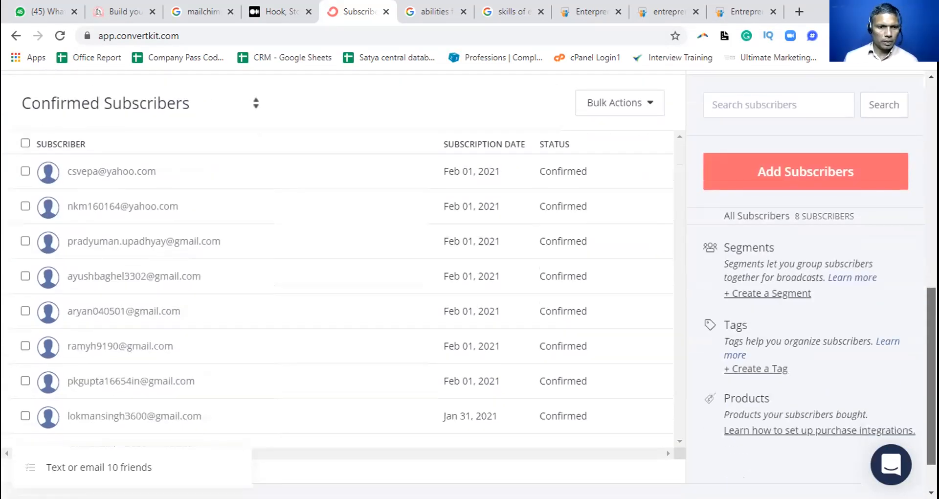
scroll(834, 108, "up", 1)
scroll(834, 108, "up", 1)
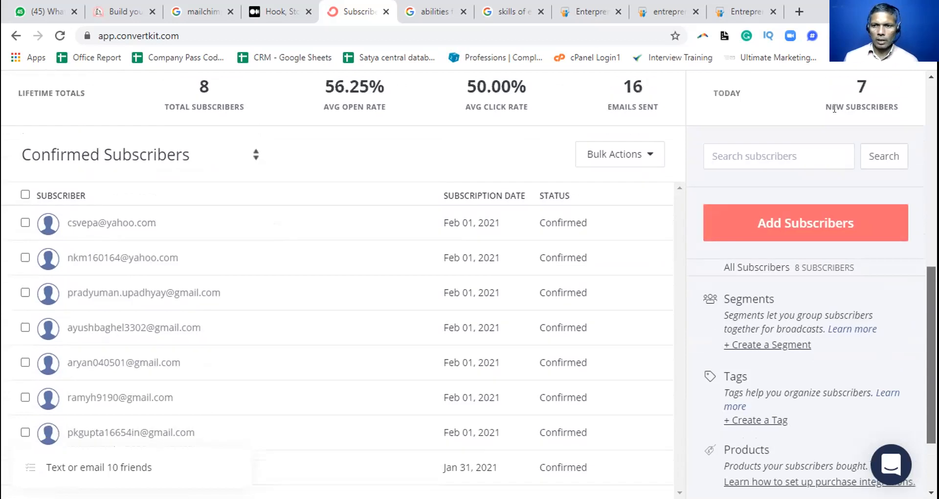
scroll(834, 108, "down", 1)
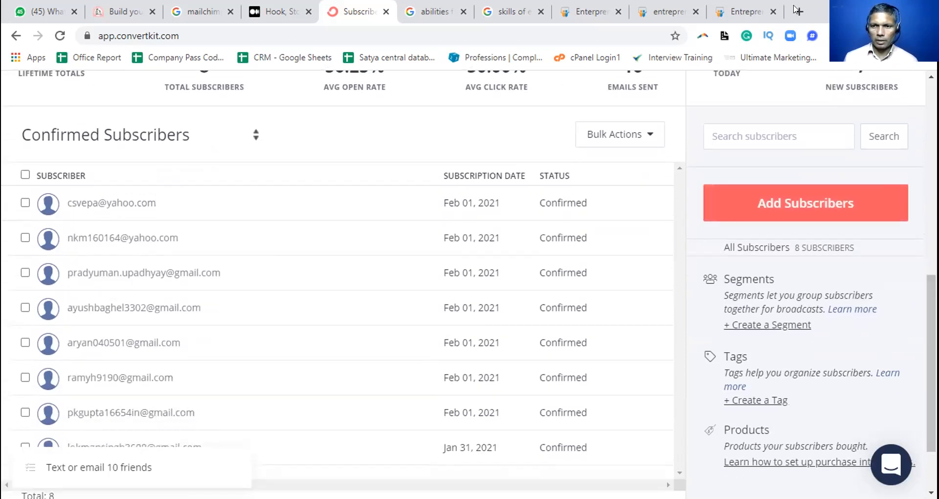
Open the Gmail inbox in a new browser tab
key("ctrl+t")
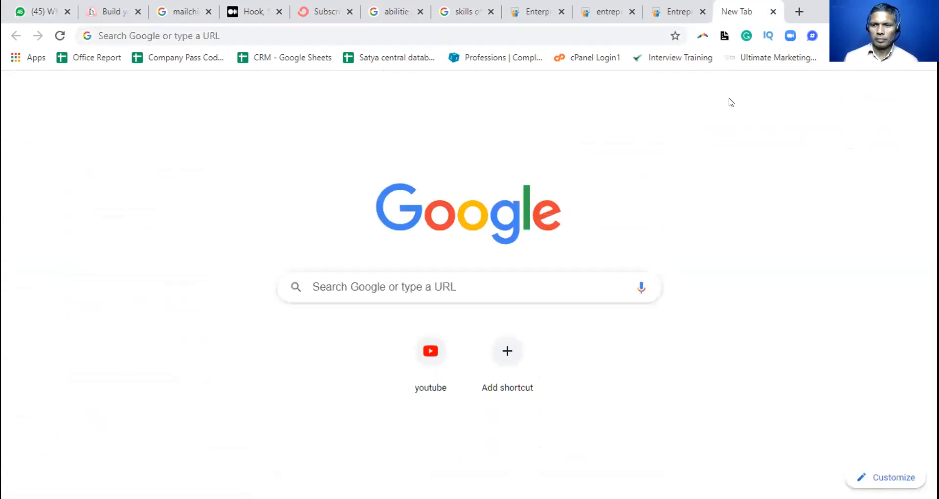
left_click(880, 96)
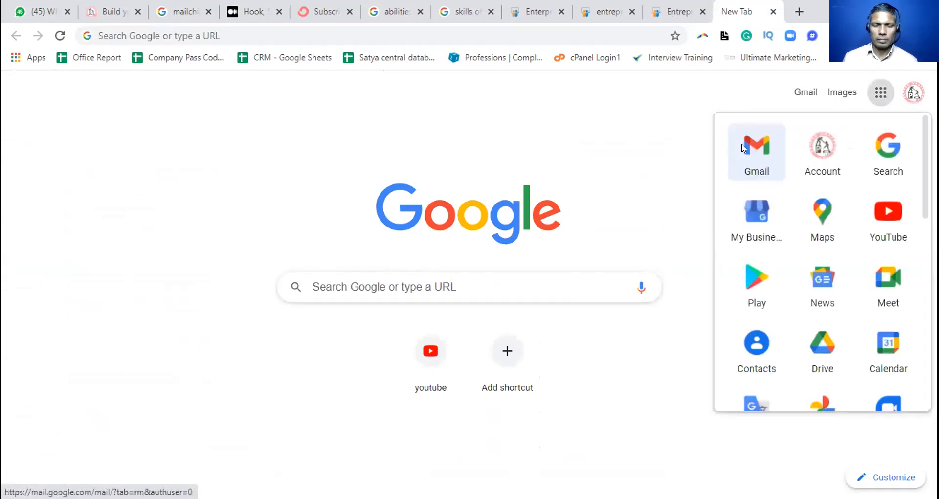
left_click(742, 148)
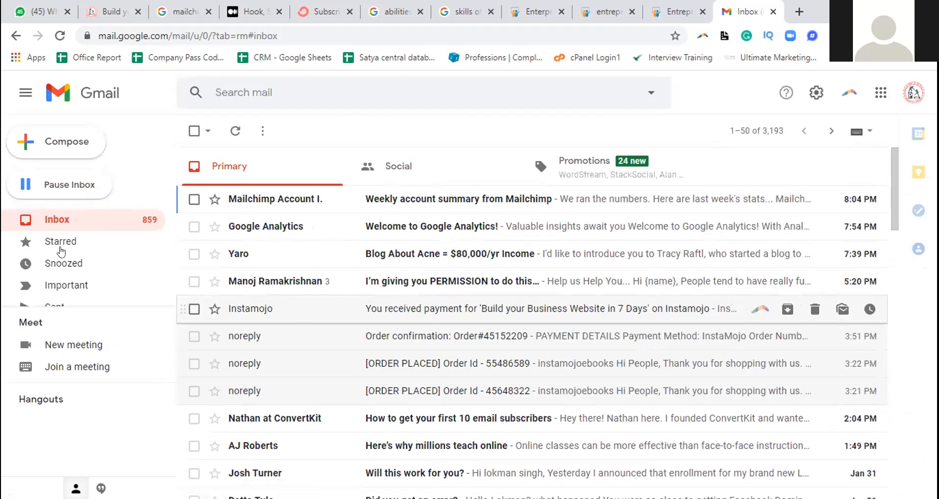
Dismiss the cloudHQ logged-out notice and open the Sent mail folder in Gmail
scroll(60, 251, "down", 1)
scroll(63, 249, "down", 1)
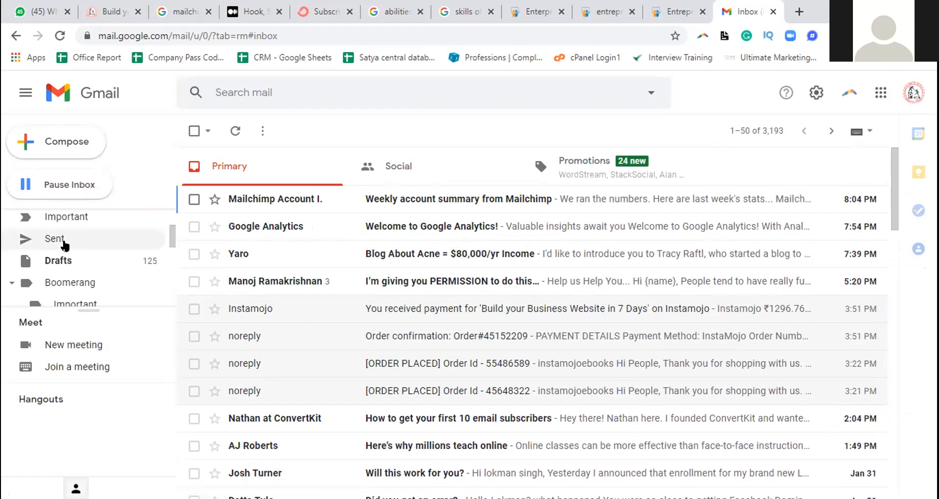
left_click(64, 243)
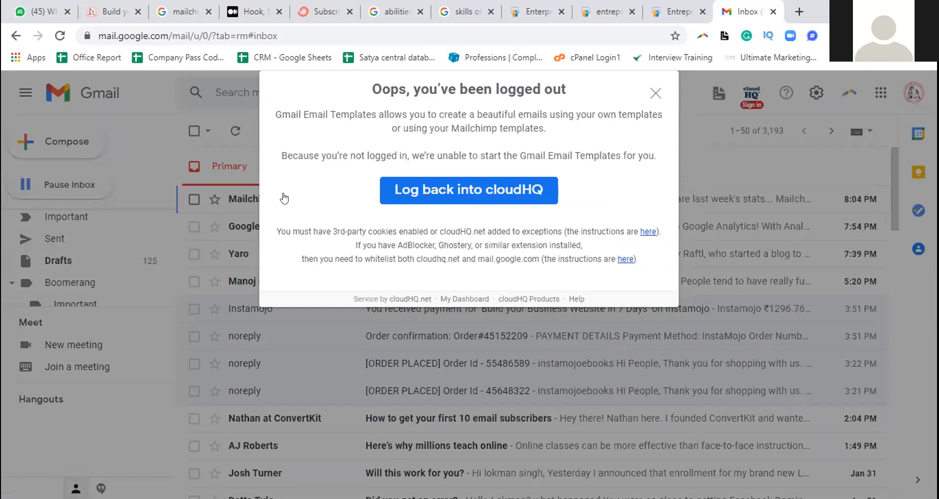
left_click(655, 94)
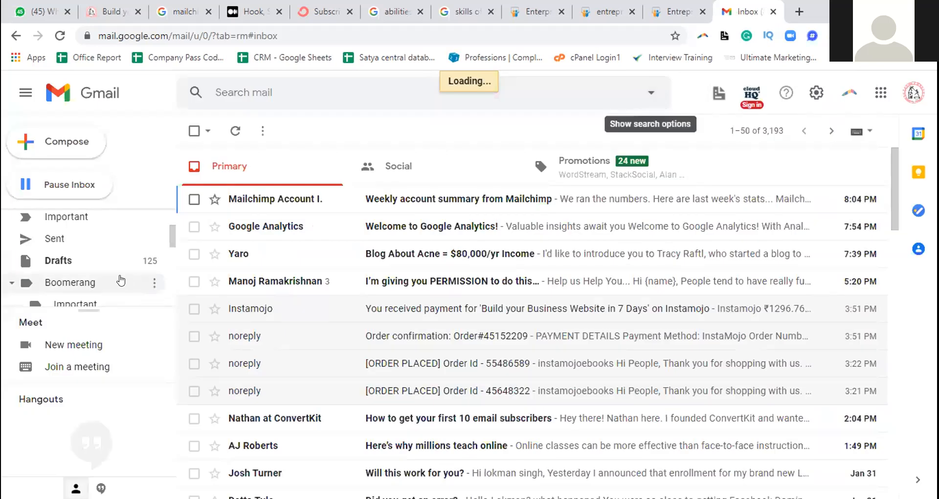
scroll(121, 280, "down", 2)
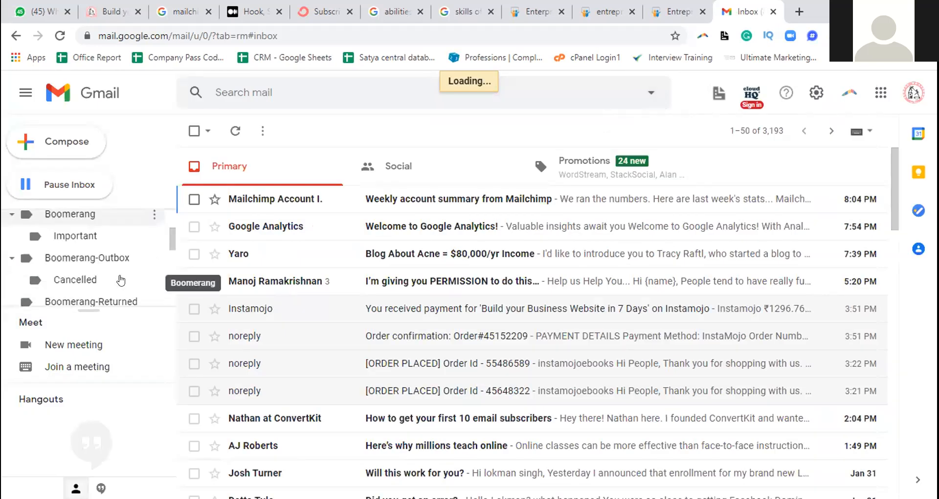
scroll(118, 274, "up", 5)
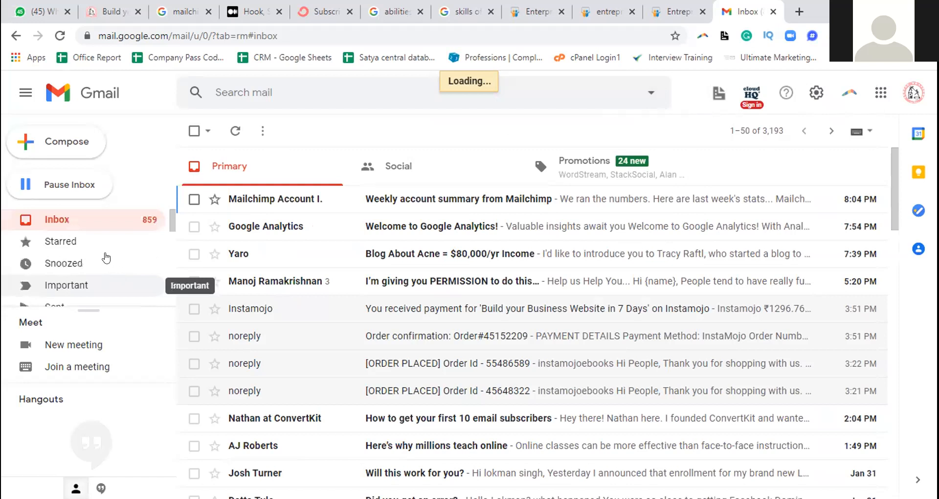
scroll(105, 252, "down", 2)
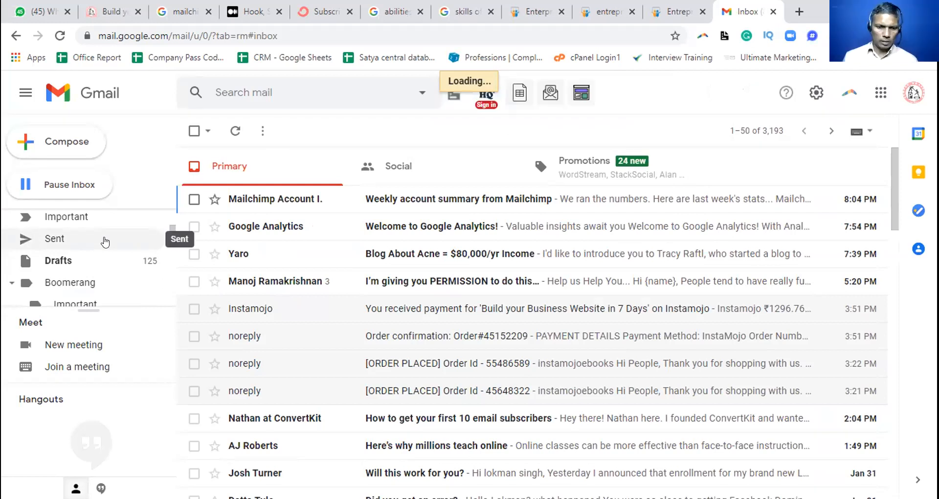
left_click(104, 240)
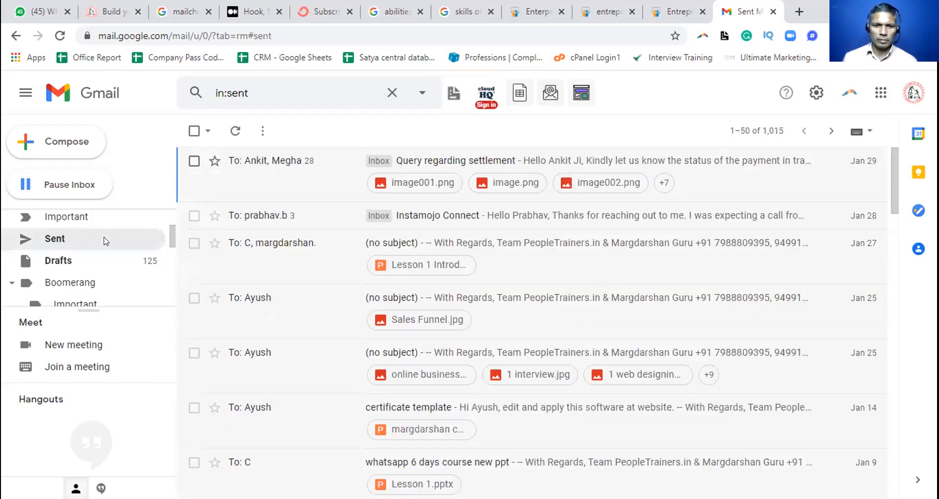
Reload the sent mail list and return to the Gmail inbox
left_click(51, 243)
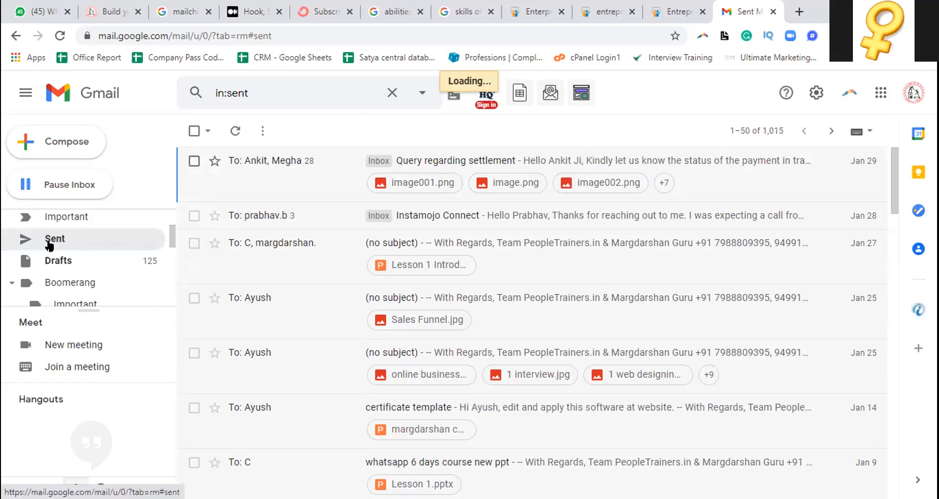
scroll(50, 214, "up", 2)
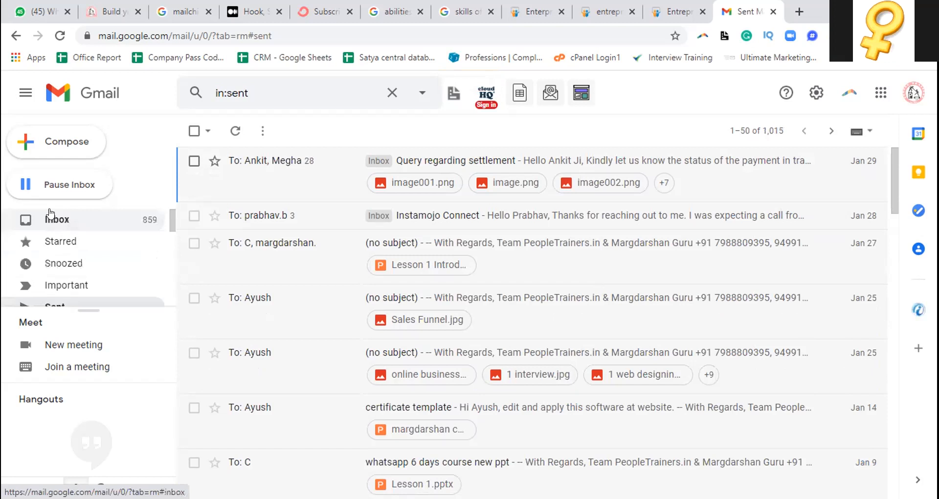
left_click(51, 215)
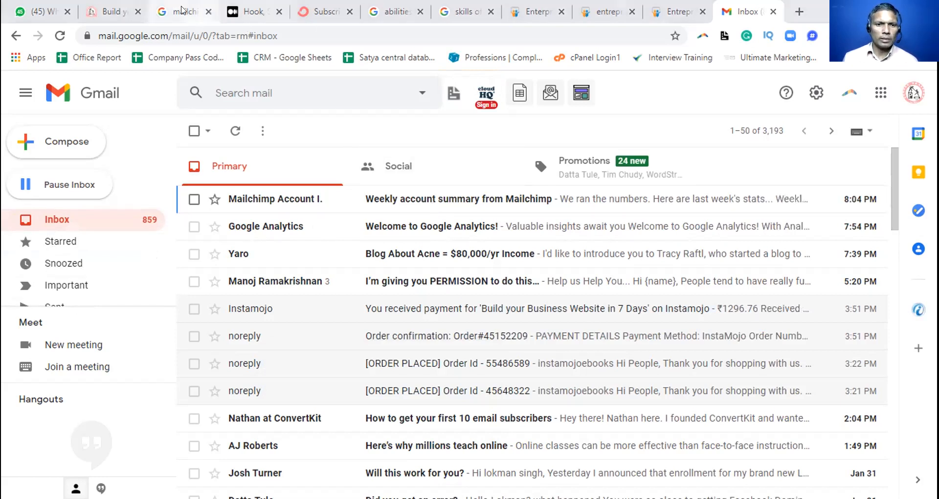
Switch back to the ConvertKit subscribers page and look over the confirmed subscribers list
left_click(172, 13)
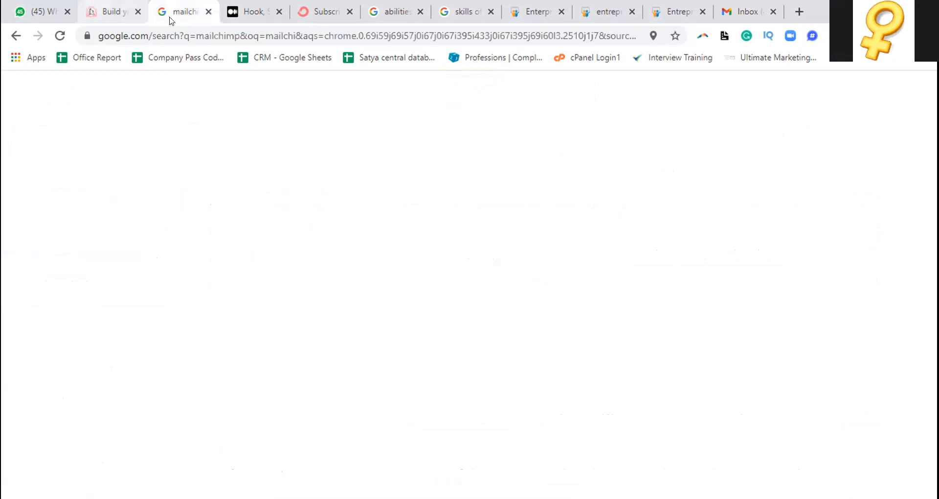
left_click(128, 16)
left_click(179, 14)
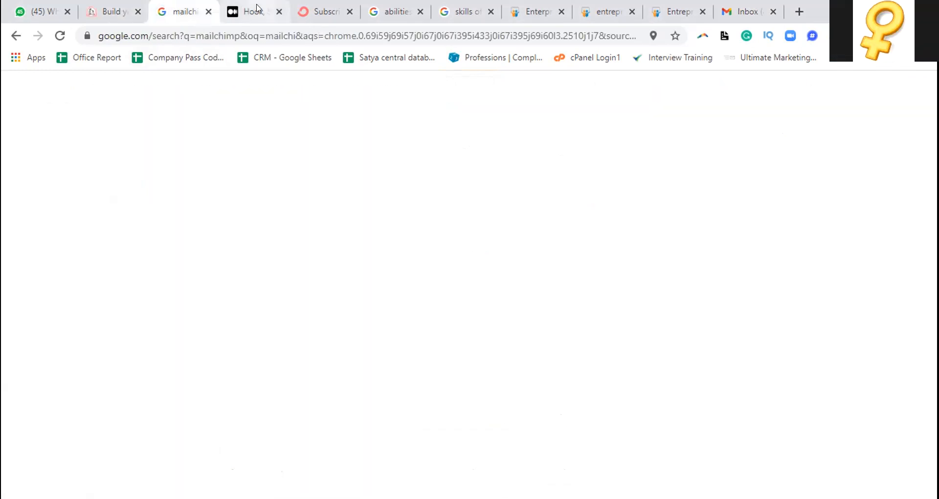
left_click(258, 8)
left_click(311, 7)
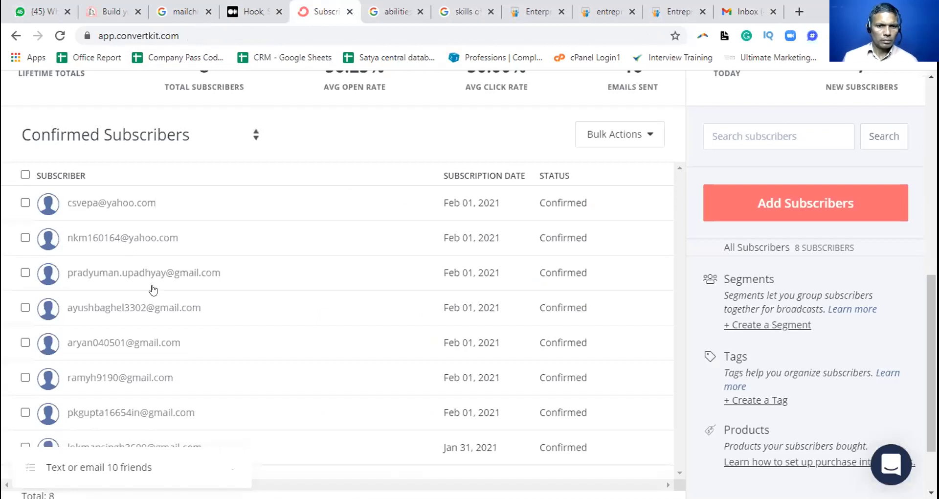
scroll(149, 264, "down", 1)
scroll(156, 183, "up", 2)
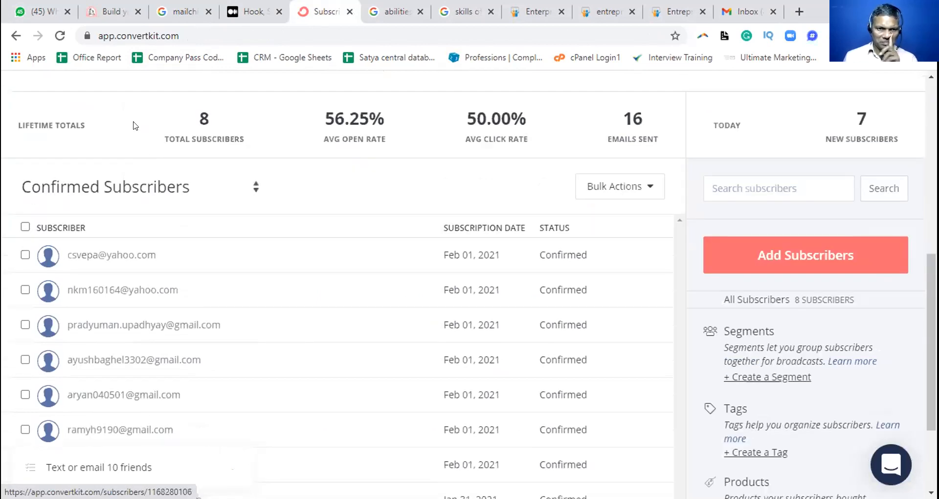
Reload the ConvertKit subscribers page at app.convertkit.com and return to its subscriber growth chart
left_click(184, 31)
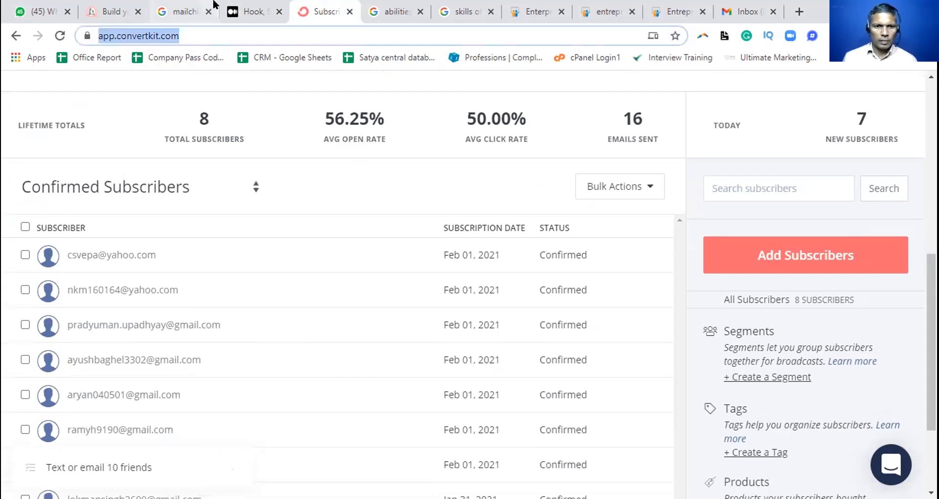
key("Return")
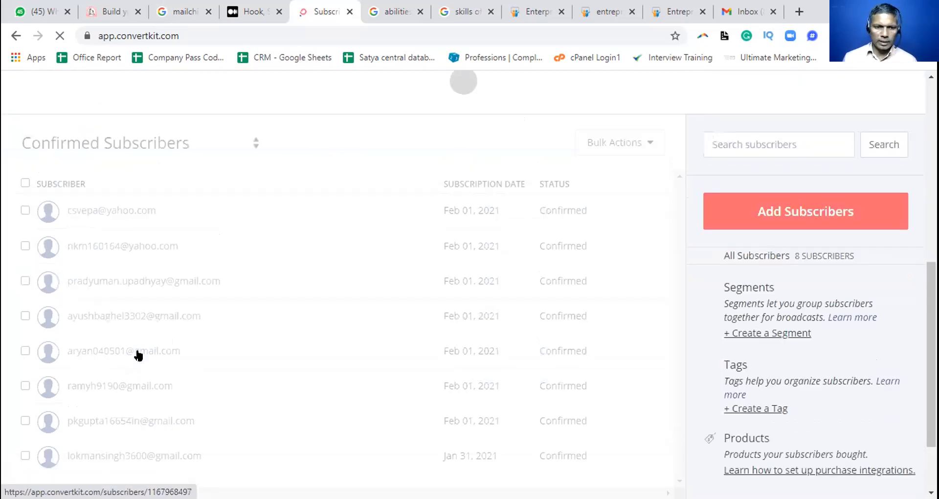
left_click(394, 293)
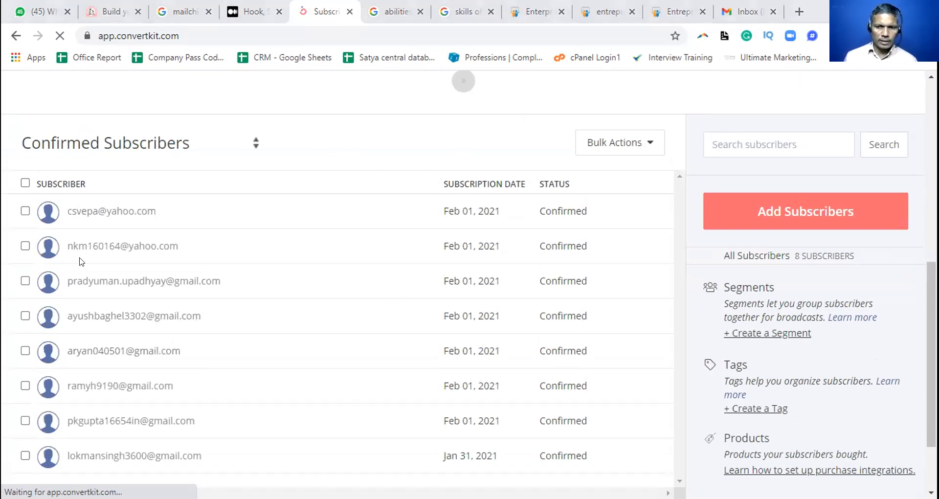
scroll(337, 283, "up", 5)
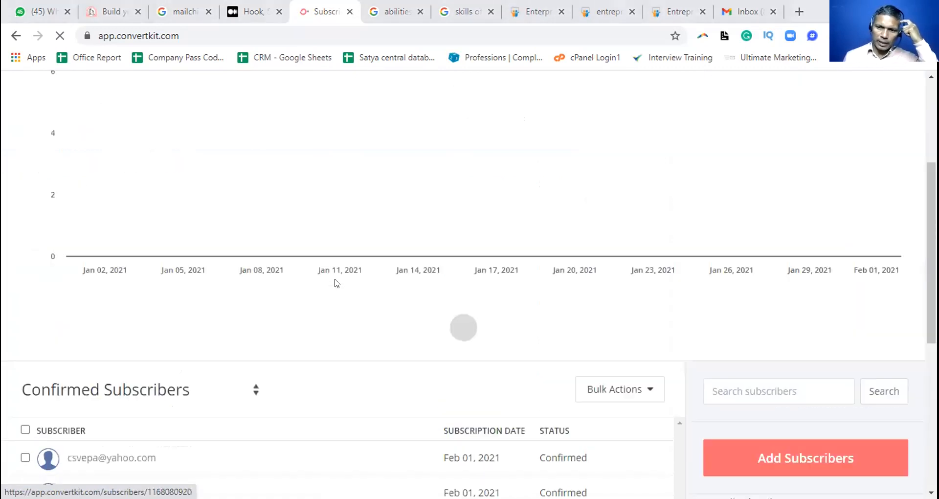
scroll(337, 284, "up", 4)
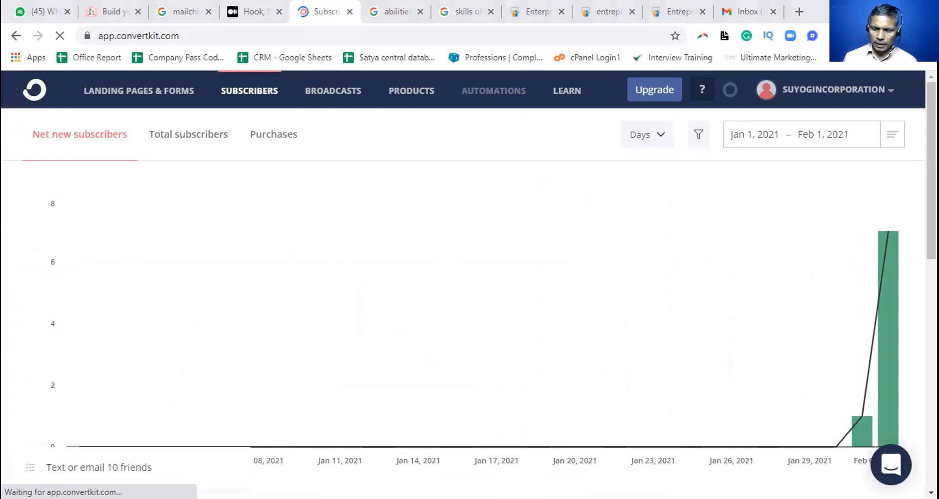
Examine the net new subscribers chart and the open rate, click rate and emails sent figures on the reloaded page
scroll(462, 285, "down", 1)
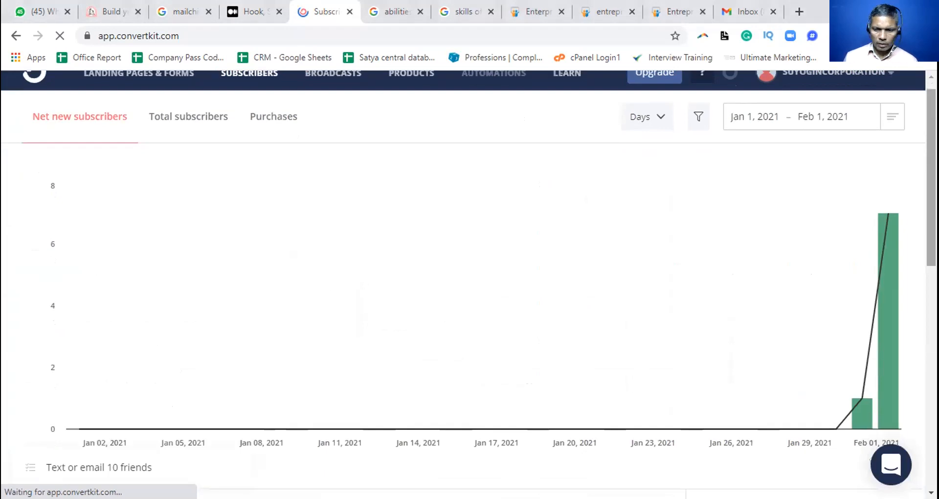
scroll(462, 284, "down", 1)
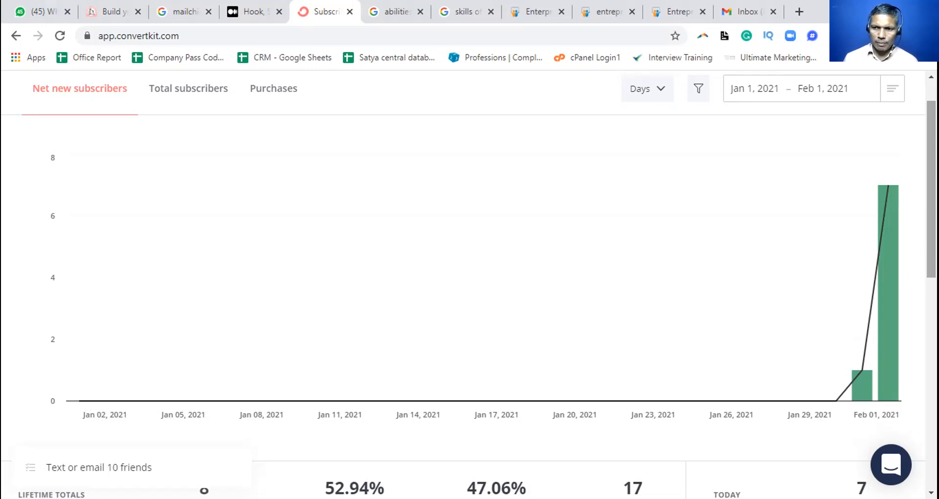
scroll(470, 284, "up", 1)
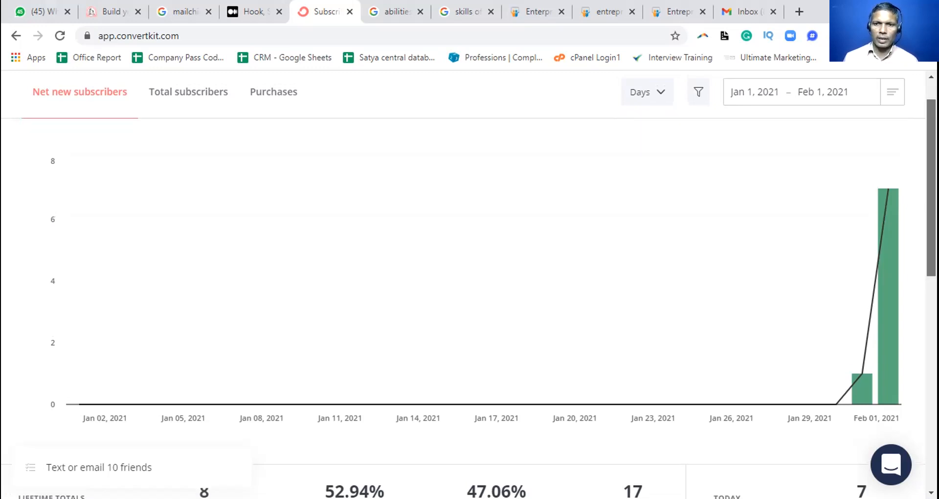
scroll(470, 283, "up", 1)
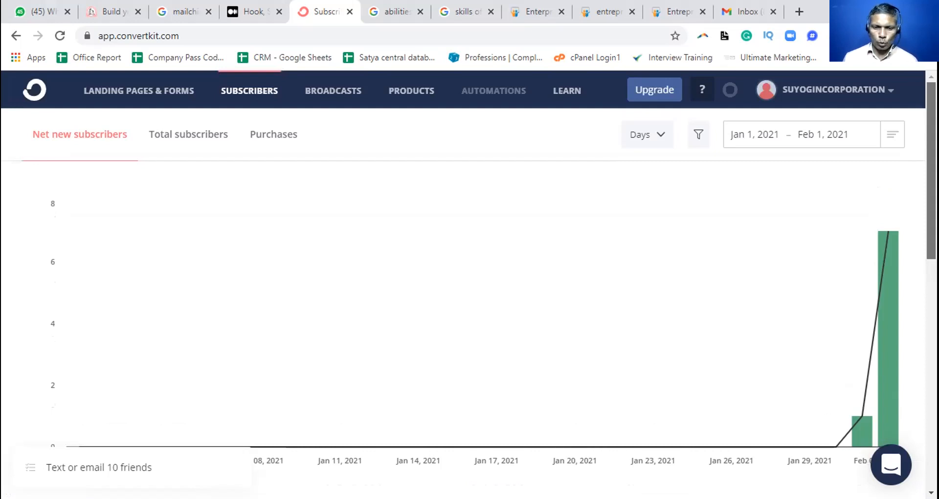
scroll(469, 283, "down", 1)
scroll(470, 283, "down", 1)
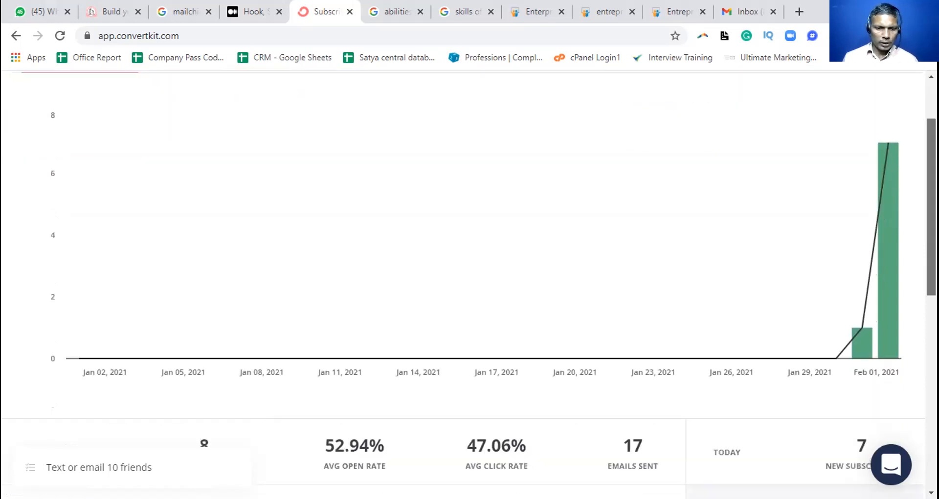
Review the subscribers page's lifetime totals, today's new subscribers and the start of the confirmed subscribers list
scroll(469, 284, "down", 1)
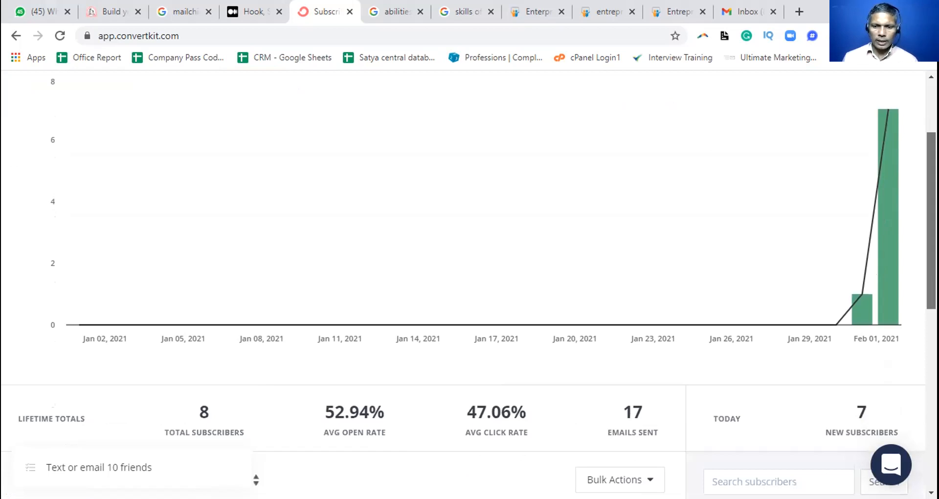
scroll(469, 284, "down", 1)
scroll(470, 283, "down", 1)
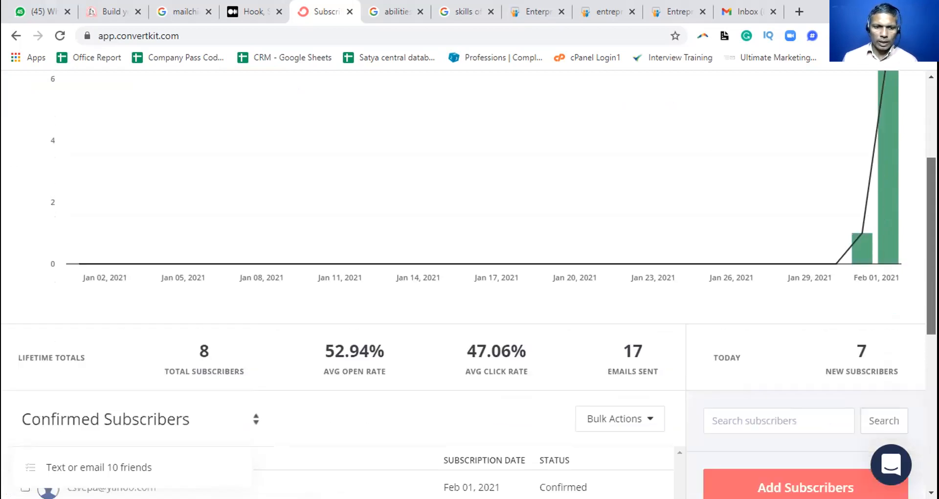
scroll(470, 284, "down", 1)
scroll(470, 283, "down", 1)
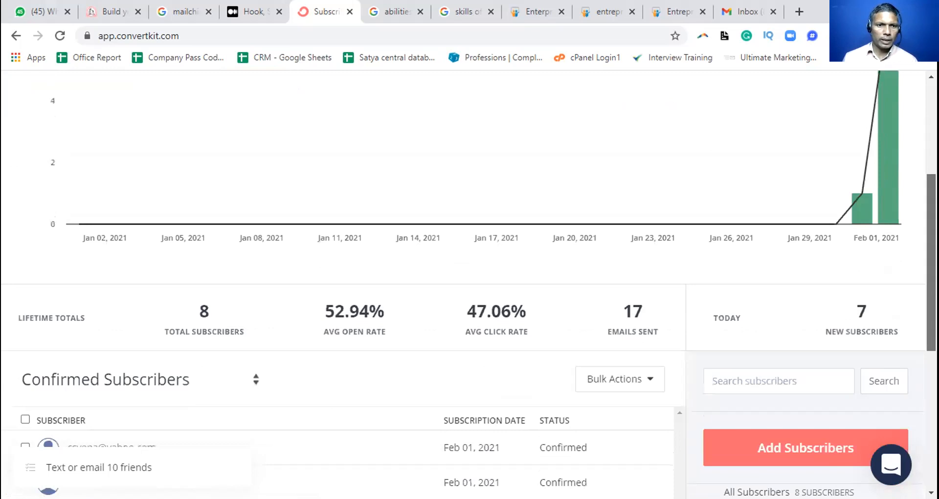
scroll(257, 78, "up", 5)
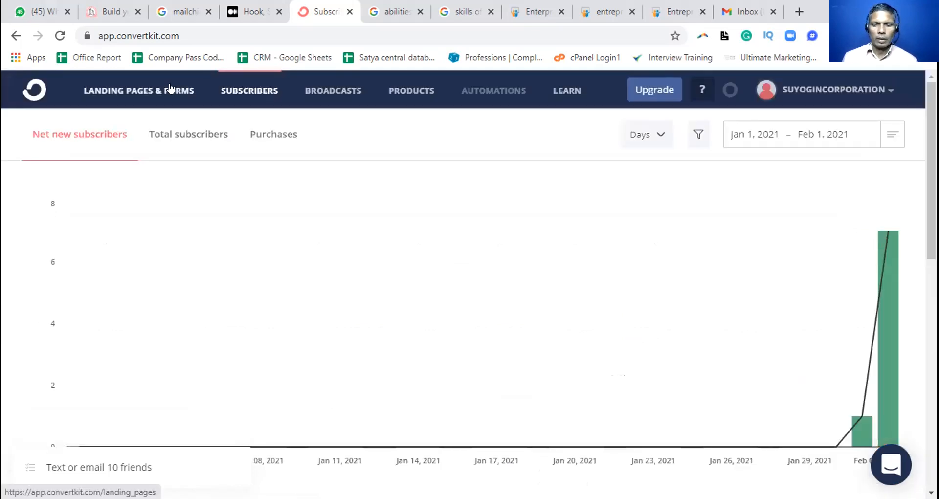
Open the Landing Pages & Forms overview and examine the signups chart and the Mission landing page's visitor, subscriber and conversion figures
left_click(170, 88)
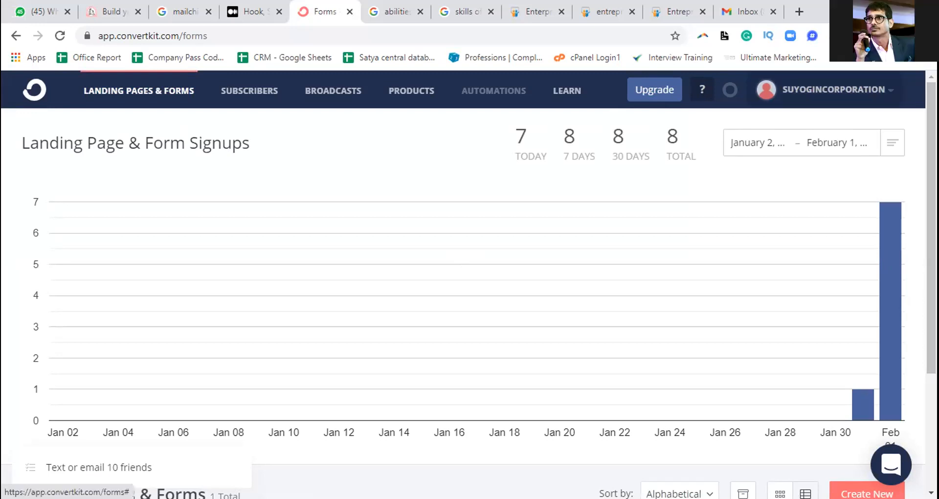
scroll(469, 274, "down", 2)
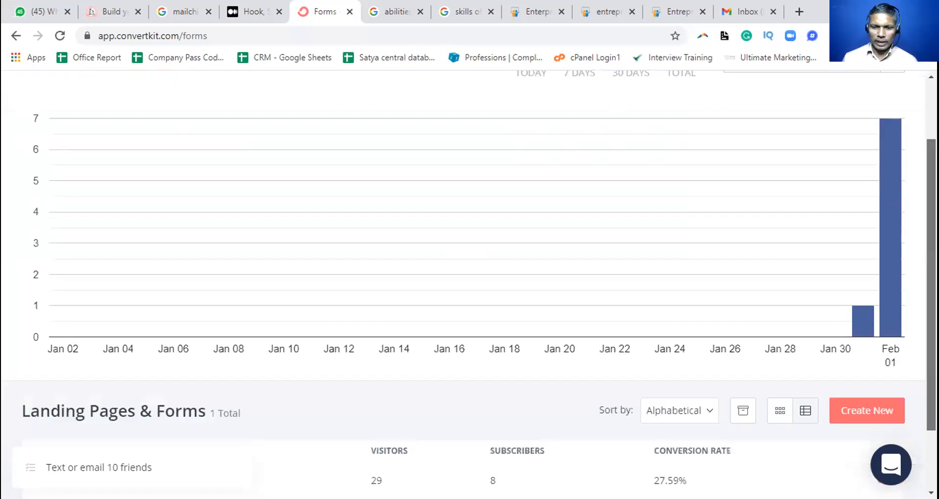
scroll(469, 274, "down", 1)
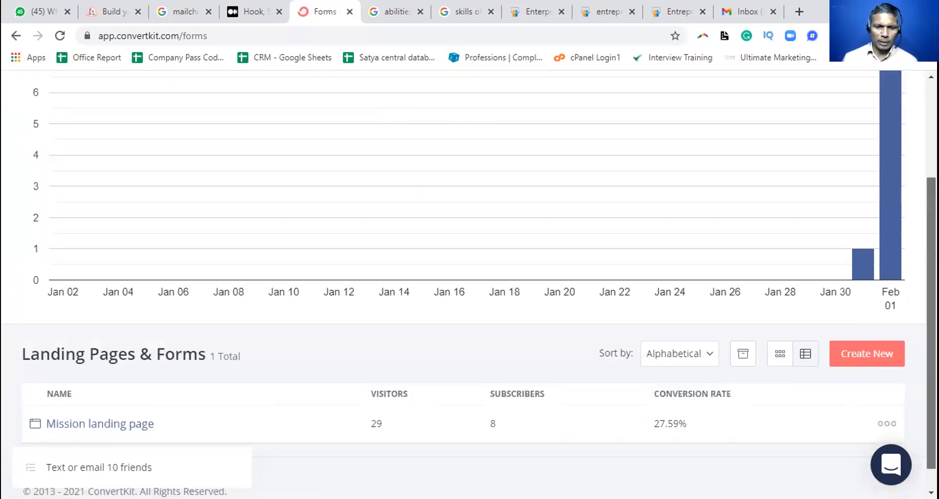
scroll(470, 274, "down", 1)
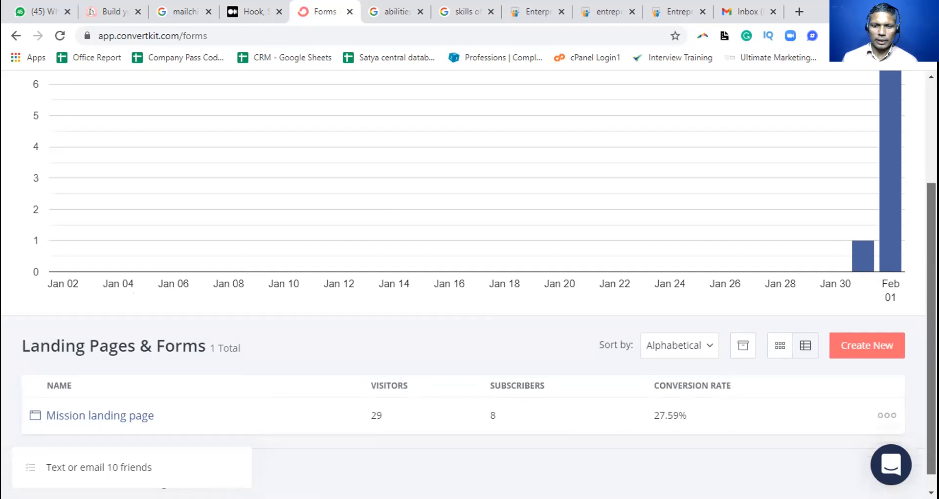
scroll(469, 274, "down", 1)
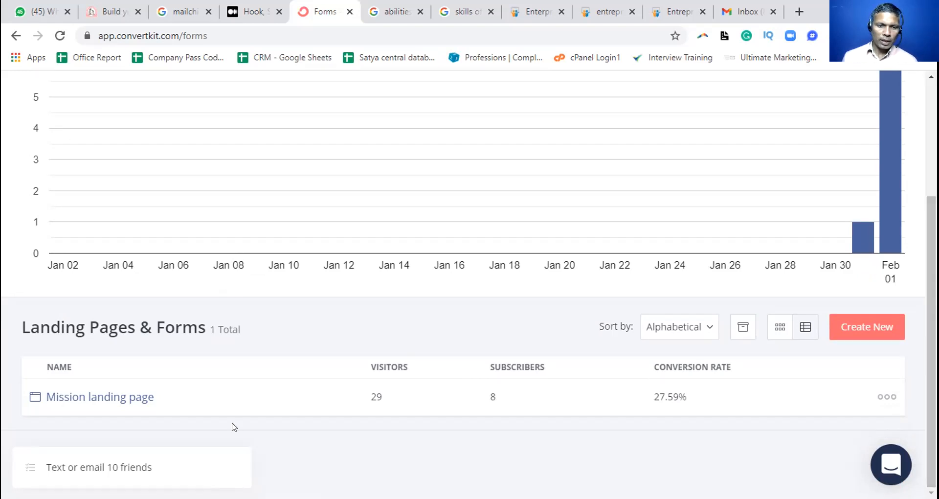
scroll(234, 427, "up", 3)
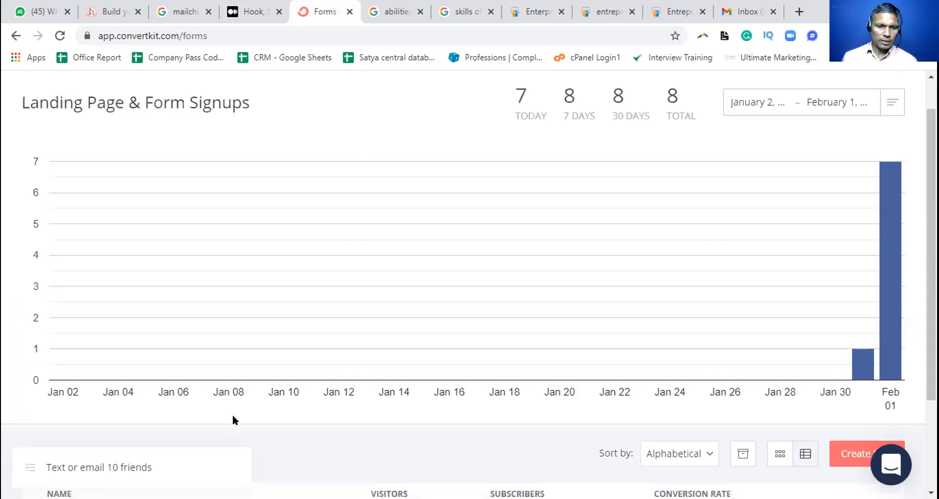
scroll(234, 419, "down", 1)
scroll(232, 414, "down", 1)
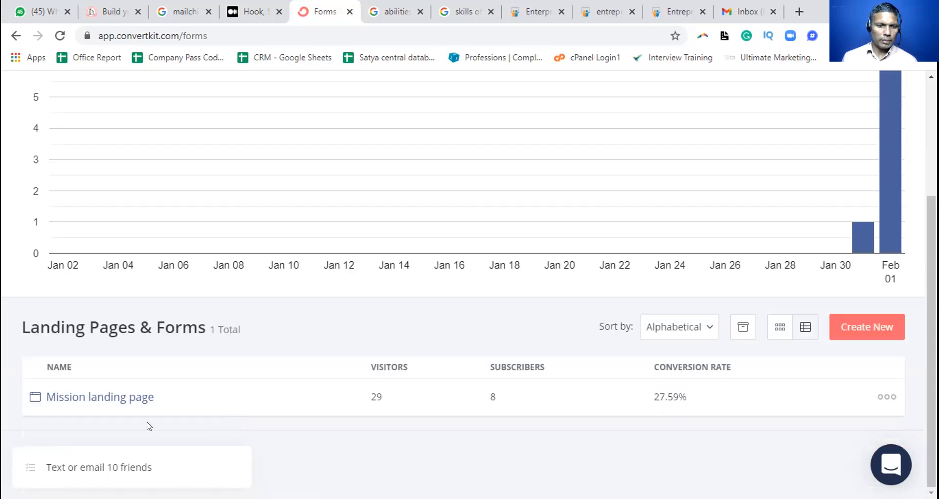
Open the Mission landing page in the editor and look through its content down to the Download email form
left_click(128, 400)
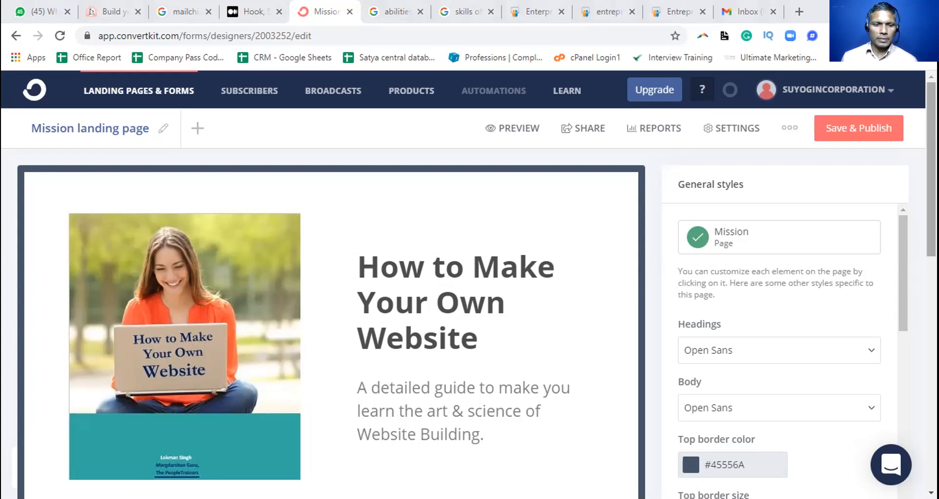
scroll(470, 284, "down", 3)
left_click_drag(931, 222, 931, 322)
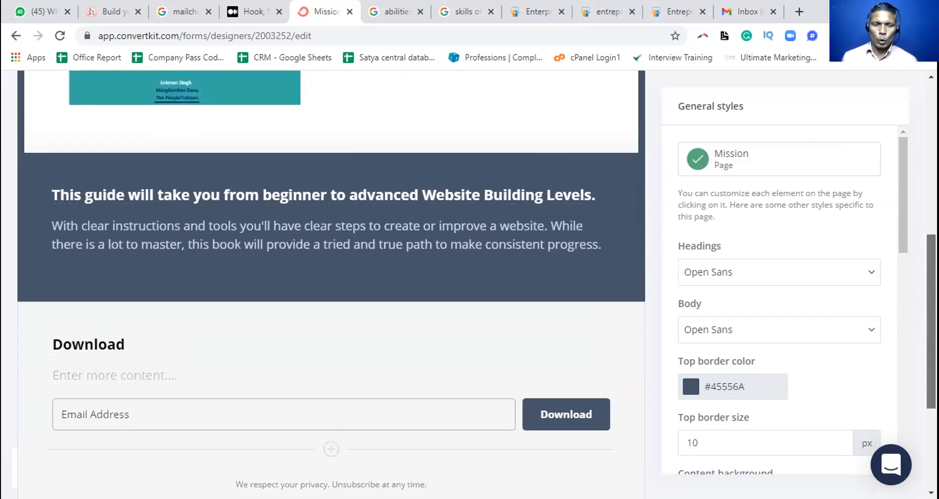
left_click_drag(932, 322, 931, 345)
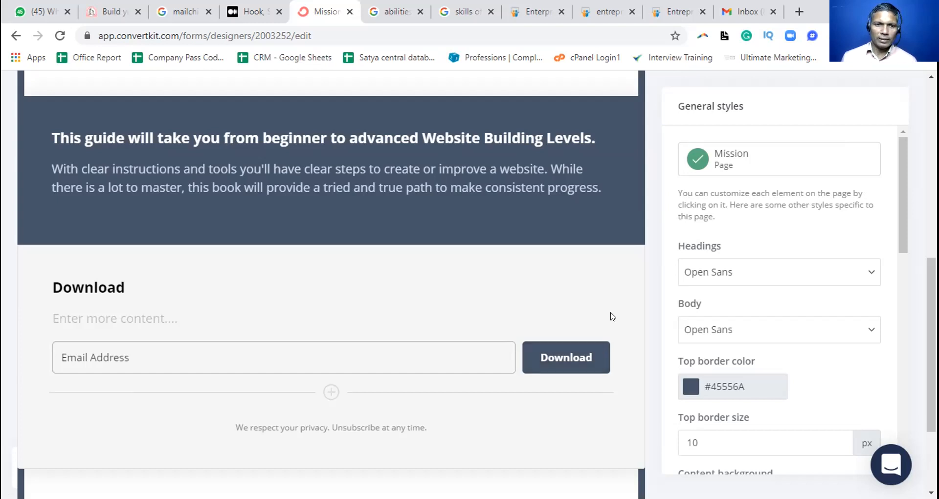
scroll(531, 282, "up", 1)
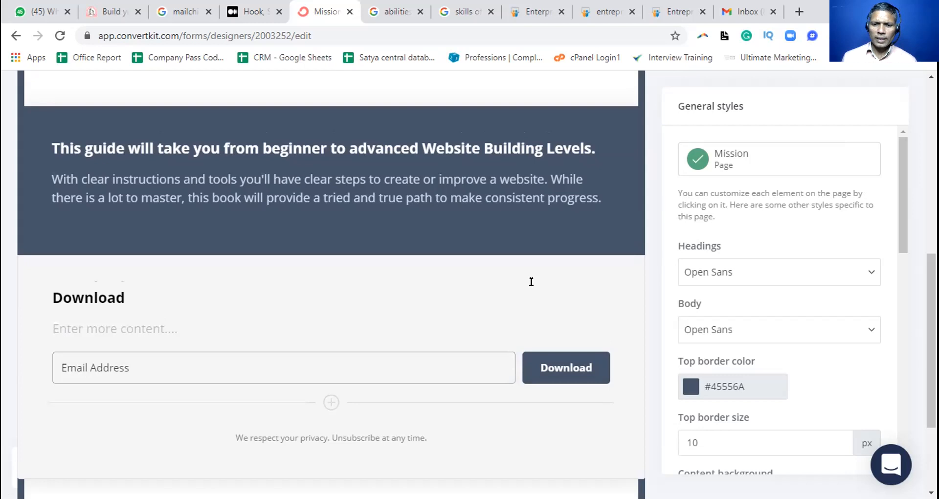
scroll(531, 281, "up", 10)
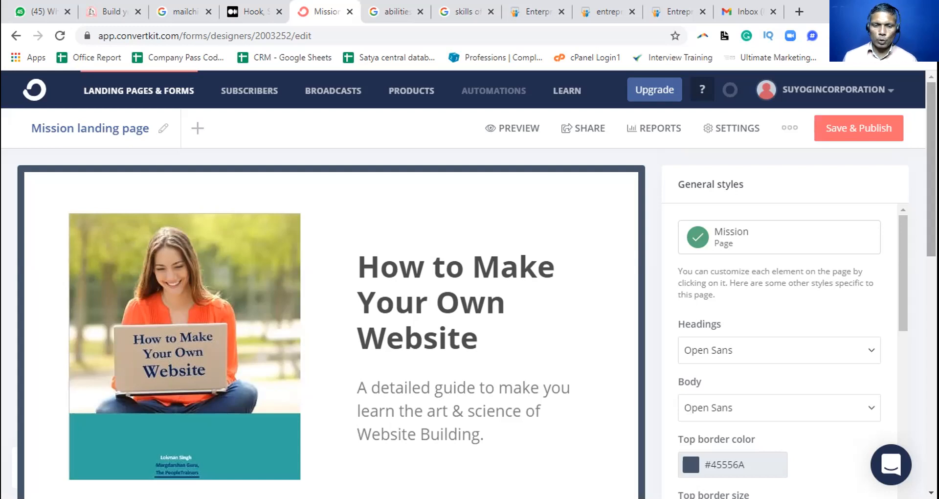
Examine the lower part of the landing page and its General styles settings for fonts, borders and backgrounds
scroll(915, 423, "down", 8)
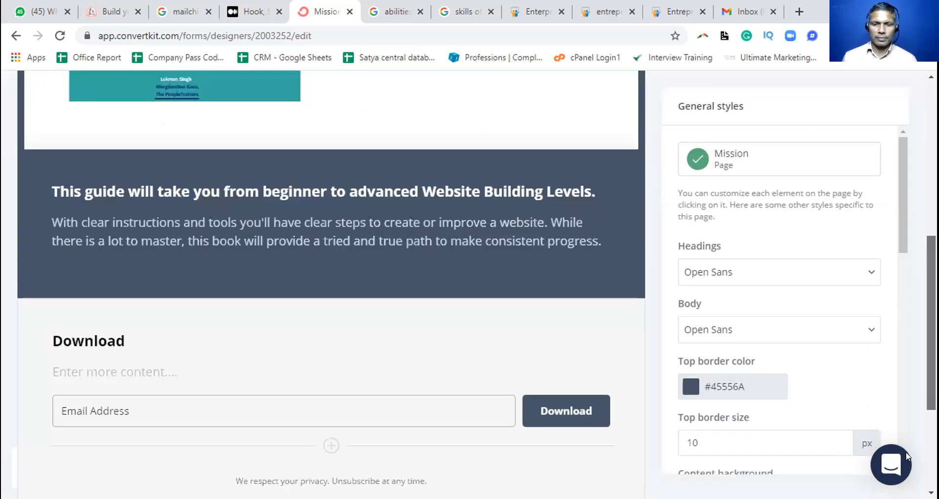
scroll(906, 455, "down", 4)
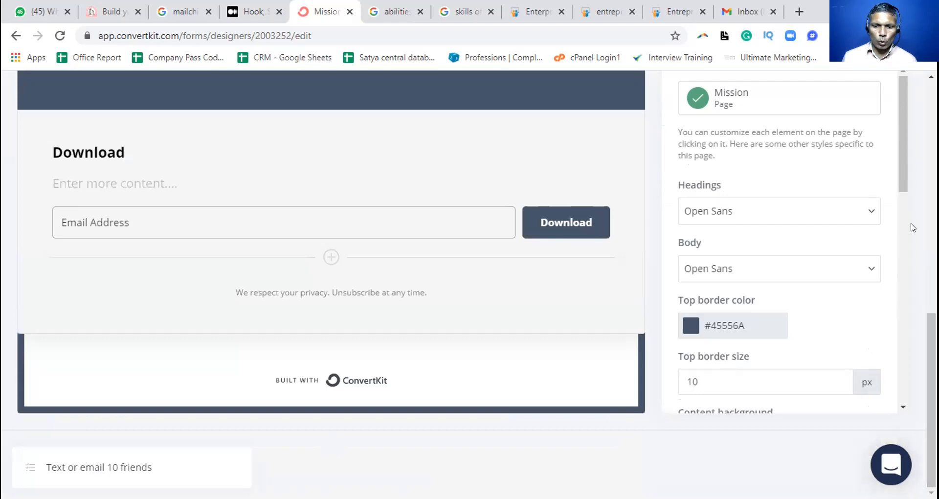
scroll(912, 230, "down", 3)
scroll(912, 236, "down", 1)
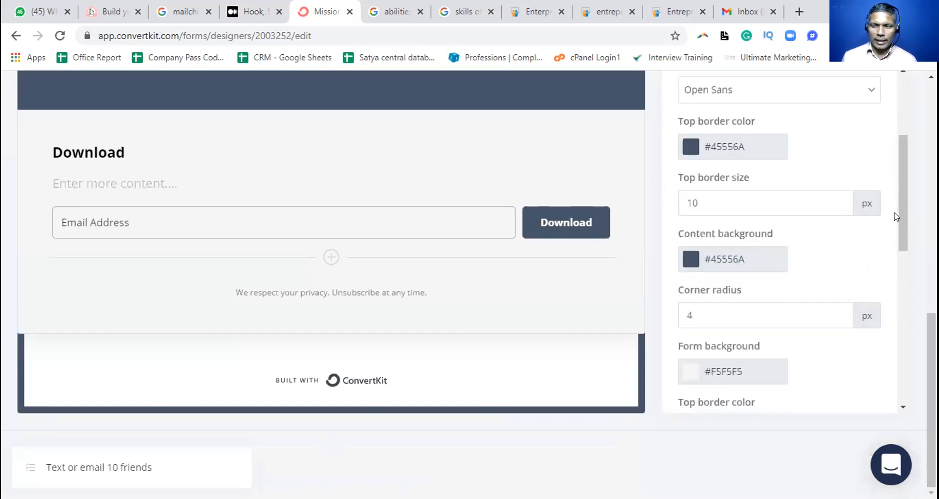
scroll(902, 137, "up", 4)
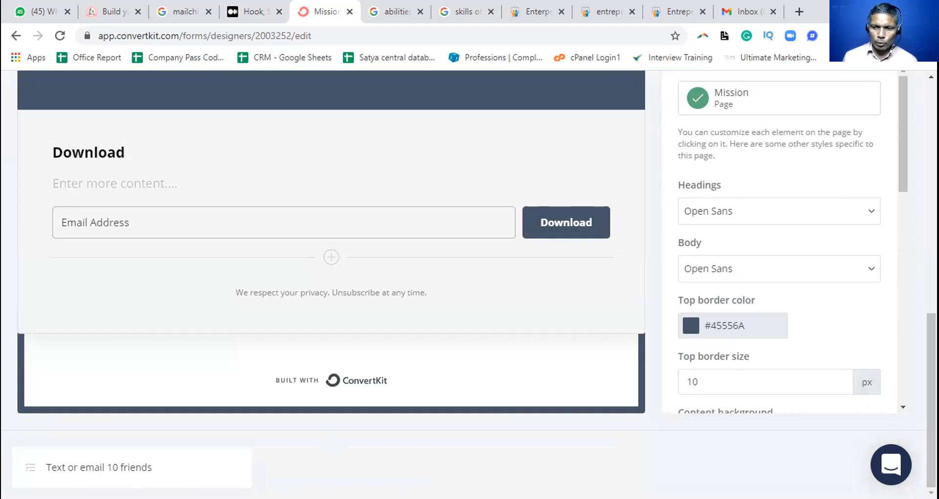
scroll(331, 244, "up", 2)
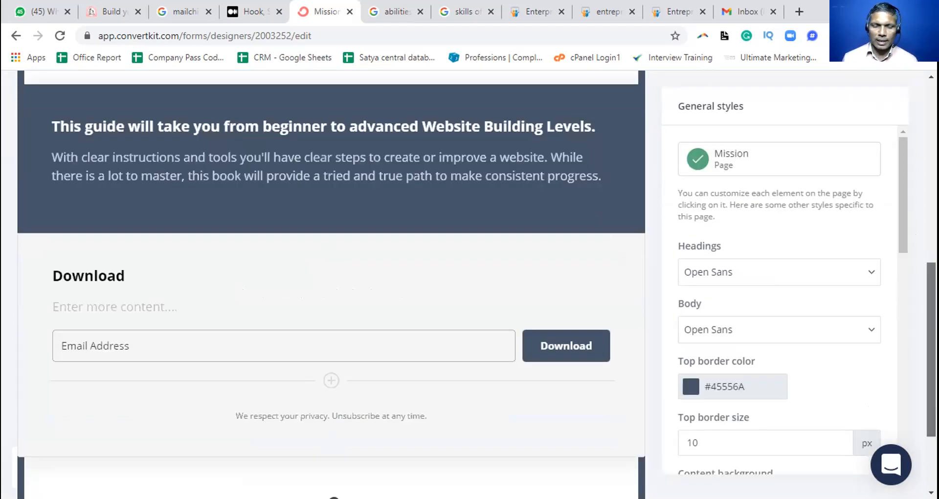
scroll(331, 274, "up", 5)
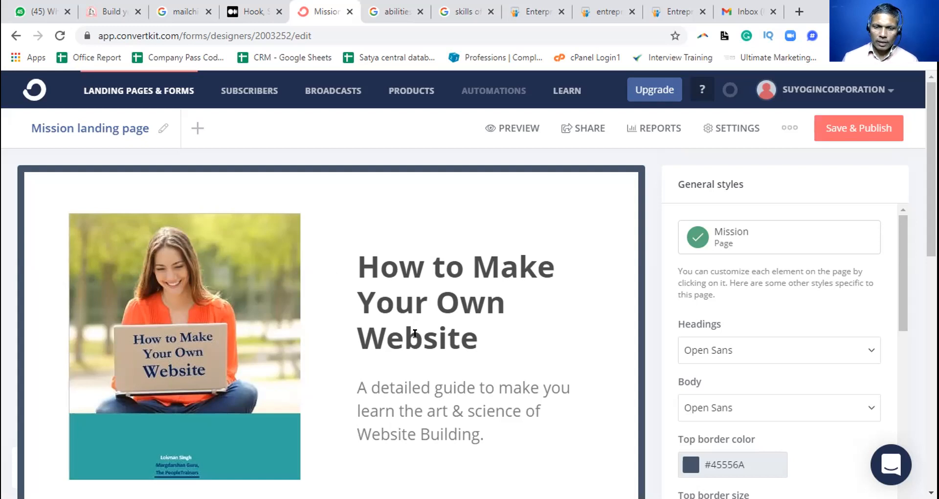
Read through the landing page's headline, guide description and Email Address field, and return to the headline section
scroll(415, 336, "down", 2)
scroll(418, 336, "down", 1)
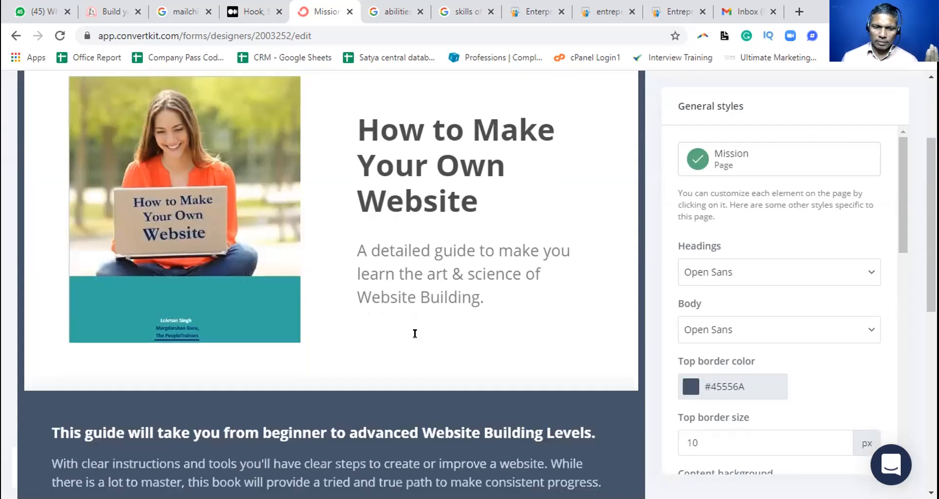
scroll(416, 333, "down", 3)
scroll(416, 333, "down", 1)
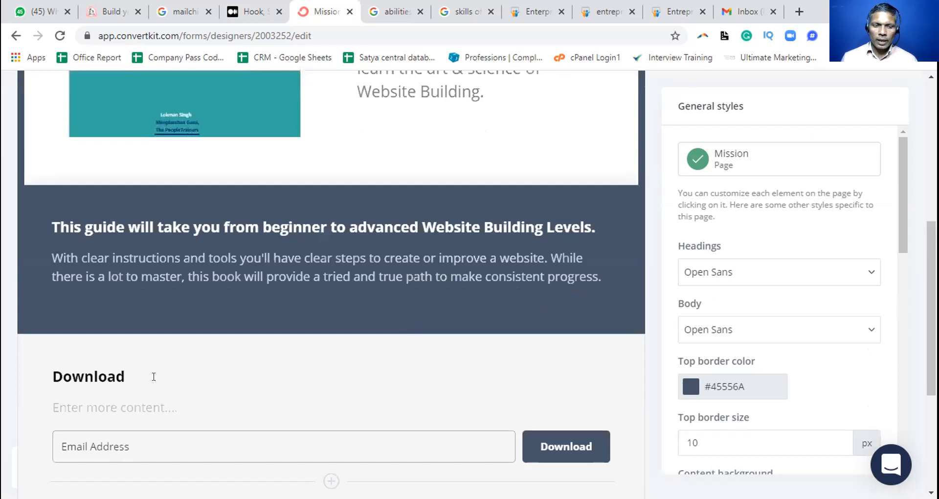
scroll(154, 376, "down", 1)
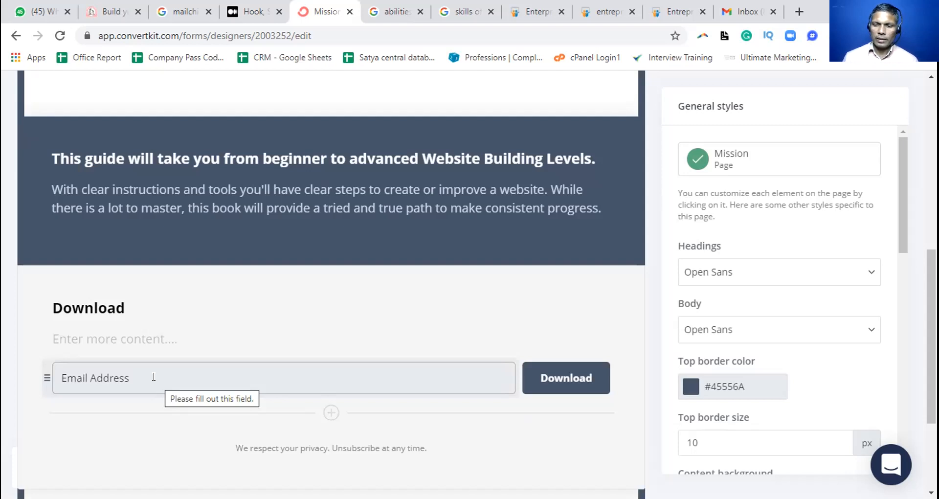
scroll(190, 316, "up", 5)
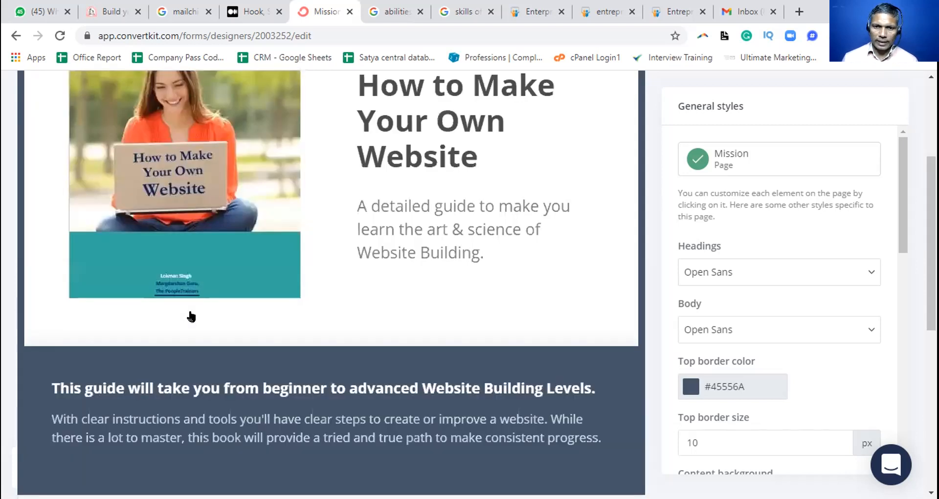
scroll(190, 317, "up", 4)
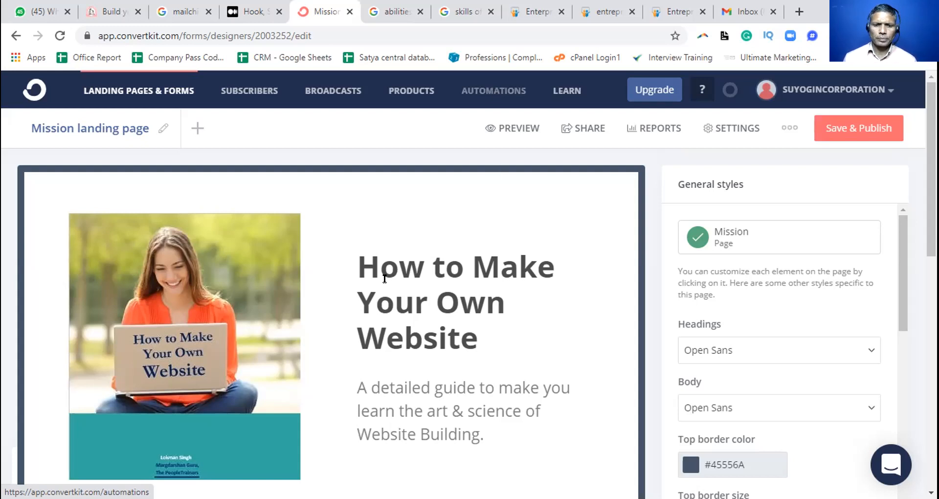
scroll(362, 215, "down", 2)
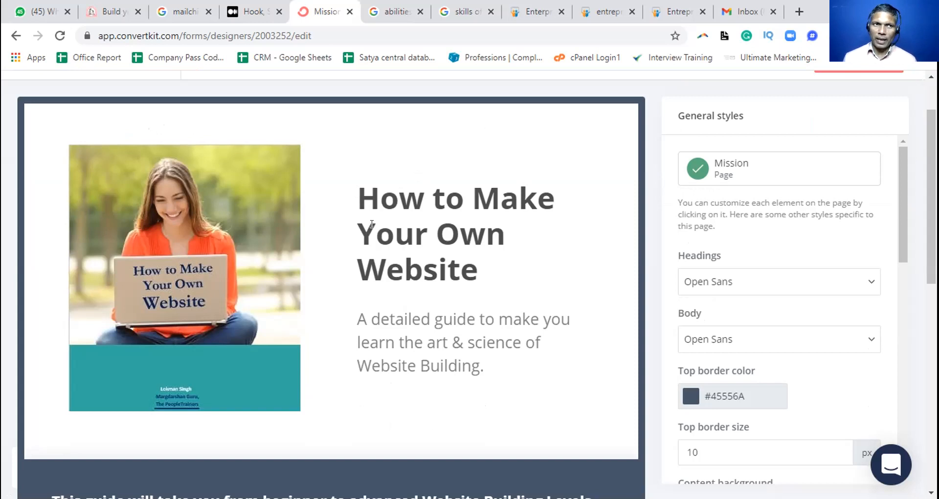
scroll(372, 224, "down", 3)
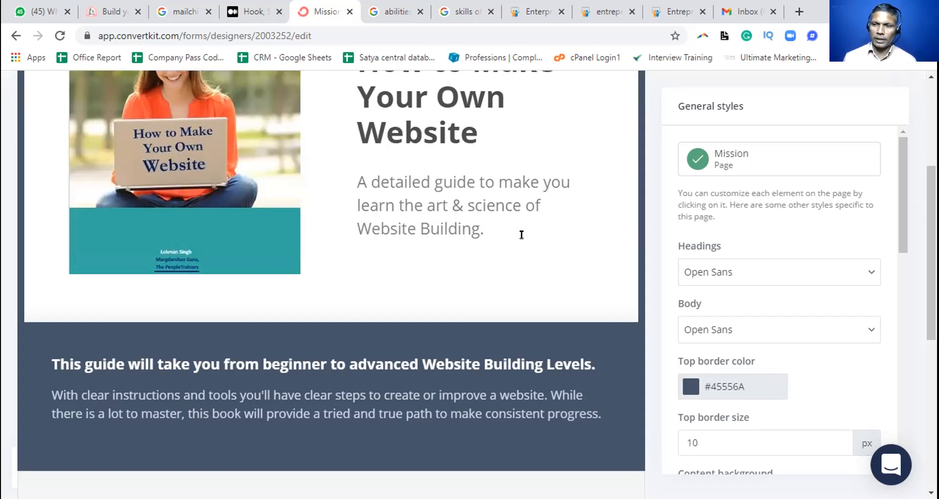
scroll(522, 235, "up", 3)
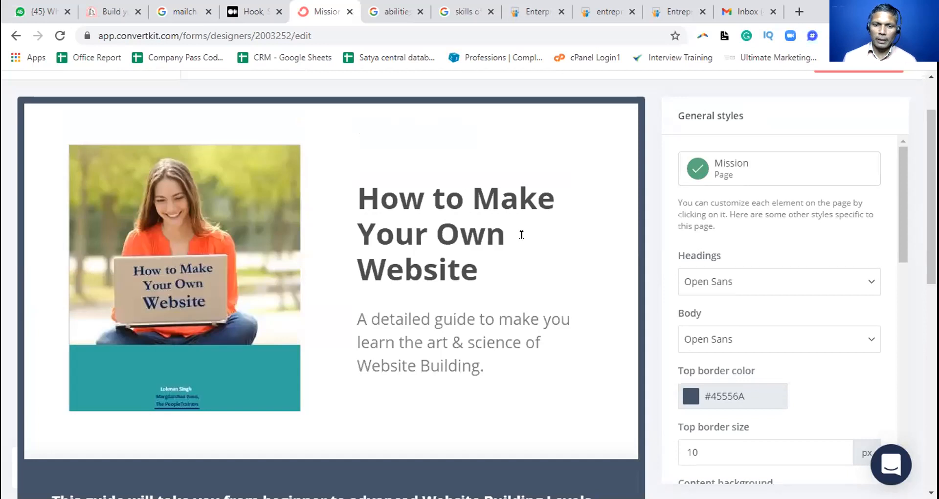
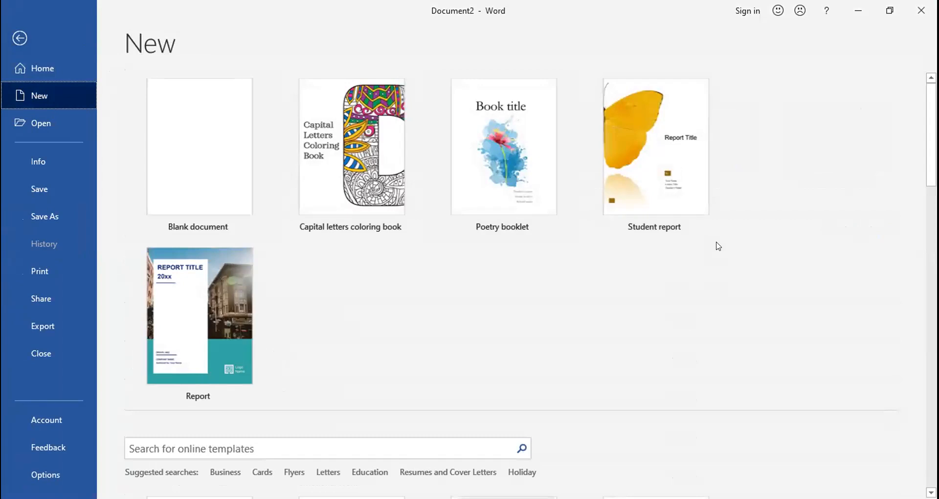
Switch to Word, look through the templates for new documents, and create a document from the Report template
scroll(931, 135, "down", 5)
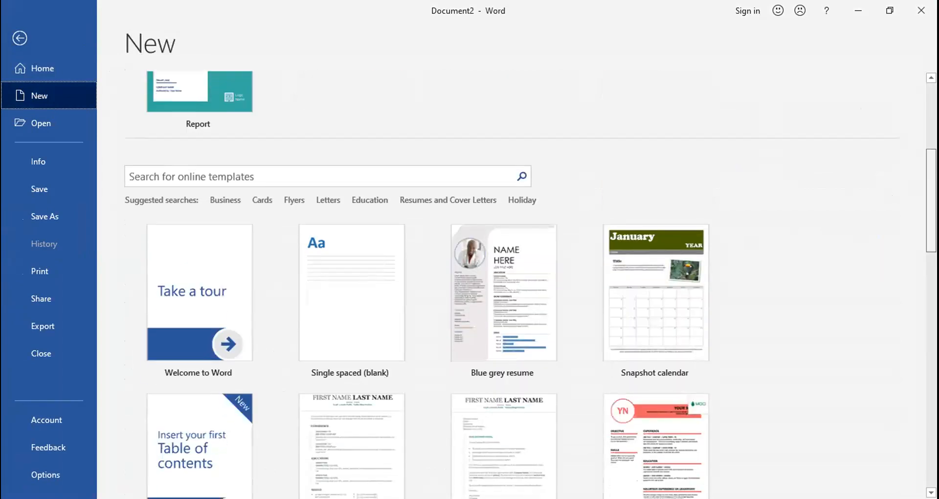
scroll(531, 287, "down", 10)
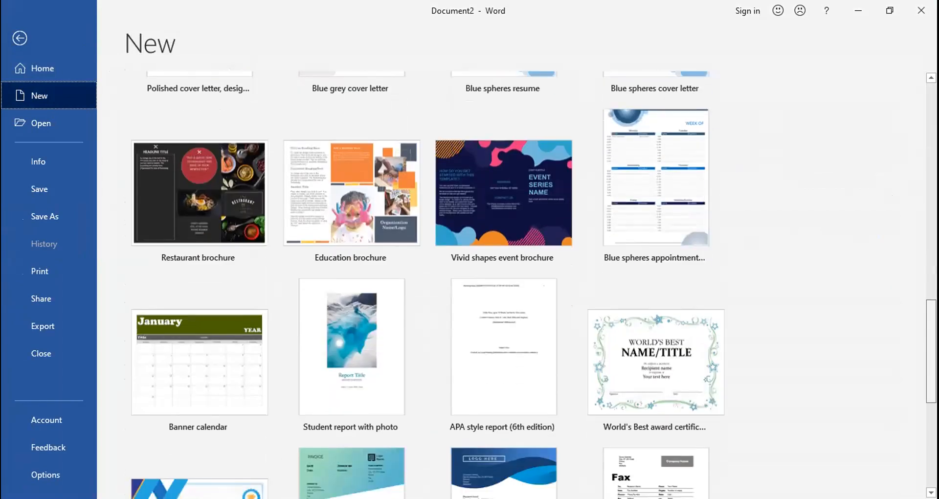
scroll(531, 287, "down", 3)
scroll(532, 287, "down", 2)
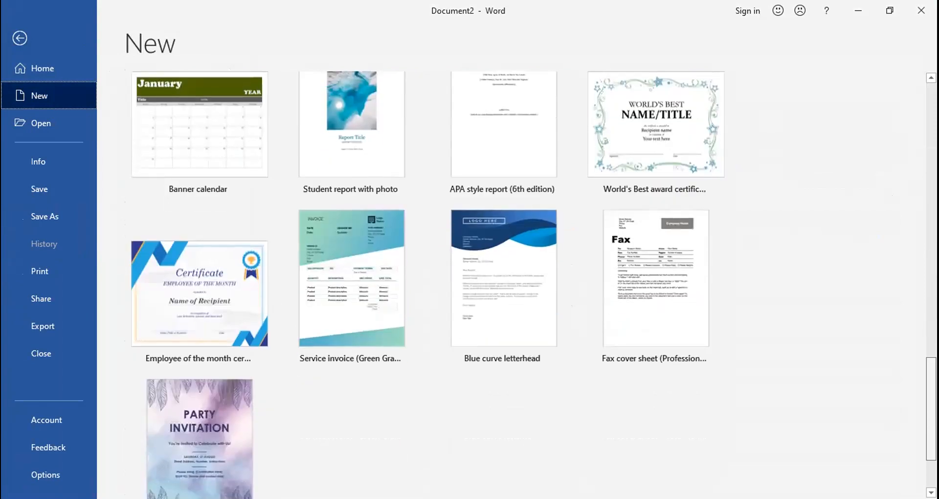
scroll(531, 287, "down", 2)
scroll(532, 286, "up", 18)
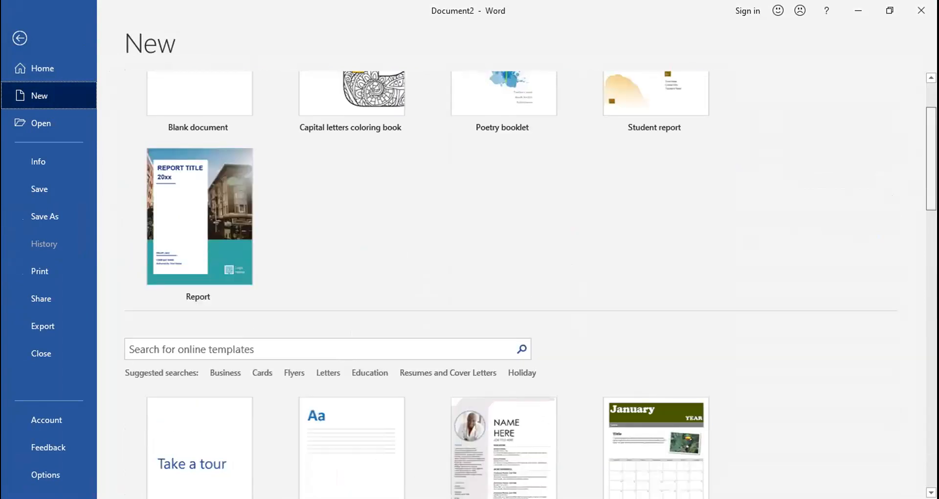
scroll(531, 286, "up", 2)
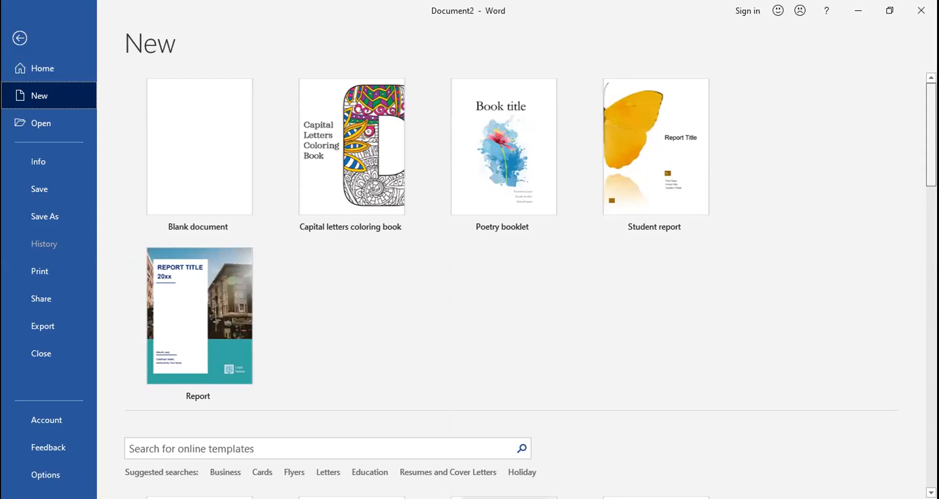
scroll(532, 287, "down", 1)
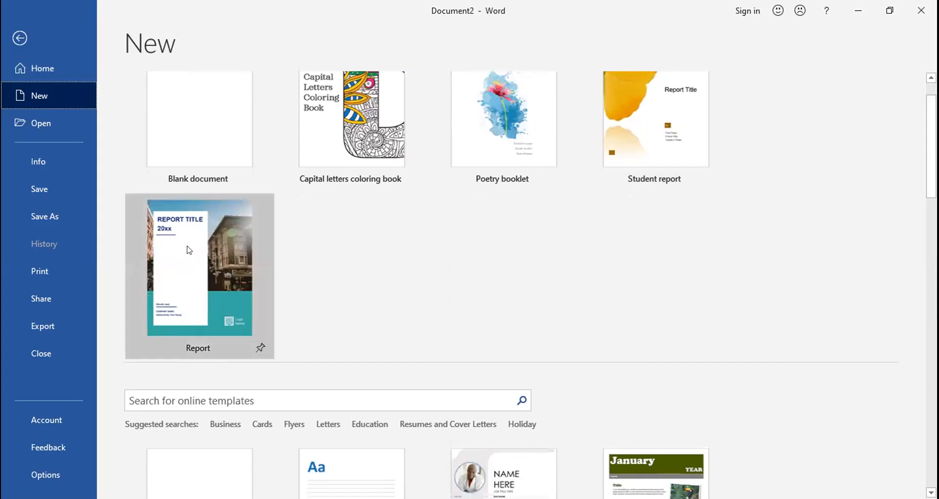
left_click(210, 274)
left_click(569, 228)
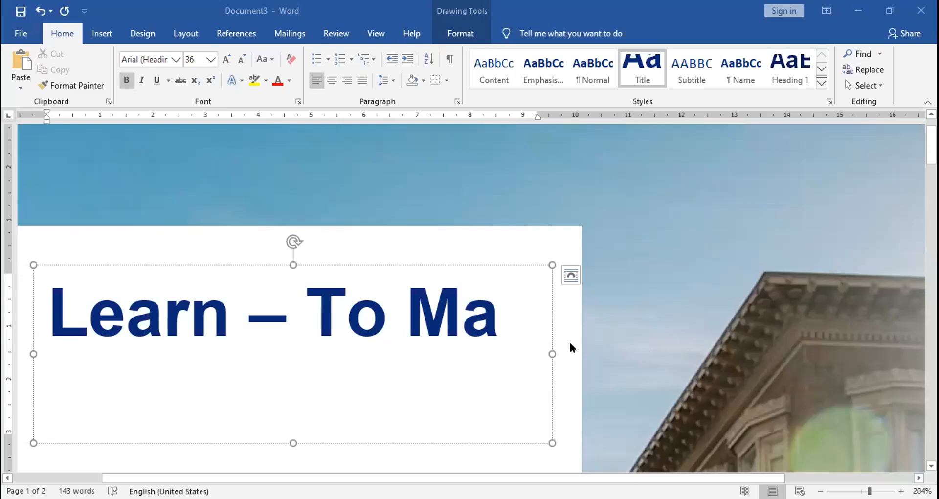
left_click(494, 310)
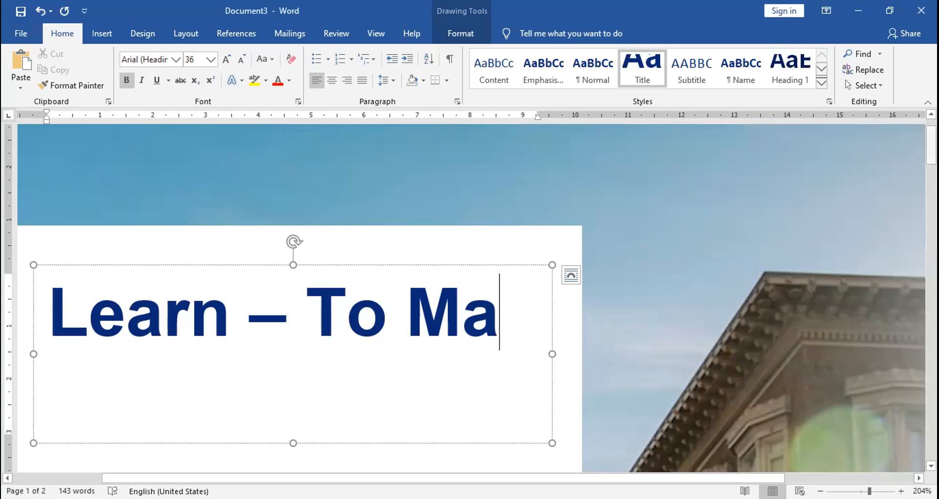
mouse_move(931, 144)
left_mouse_down()
mouse_move(930, 423)
mouse_move(930, 139)
left_mouse_up()
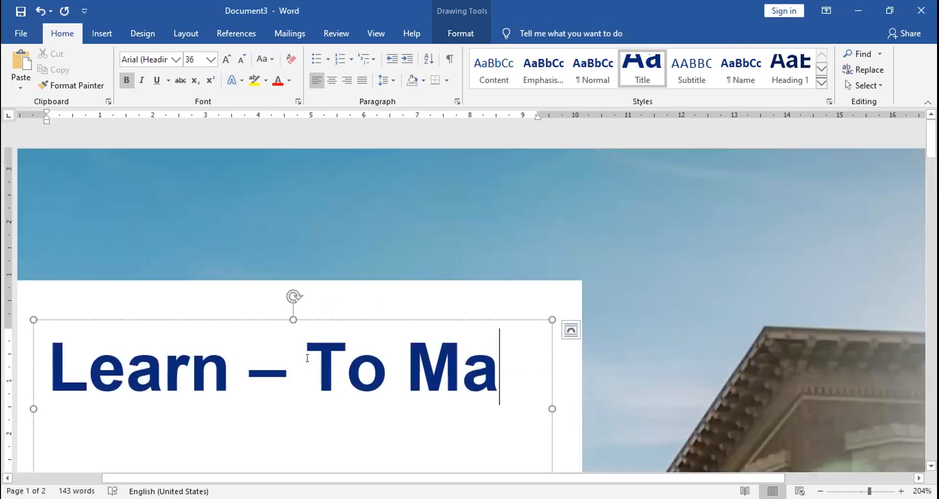
key("BackSpace")
key("BackSpace")
key("BackSpace")
key("BackSpace")
key("BackSpace")
key("BackSpace")
key("BackSpace")
type("How")
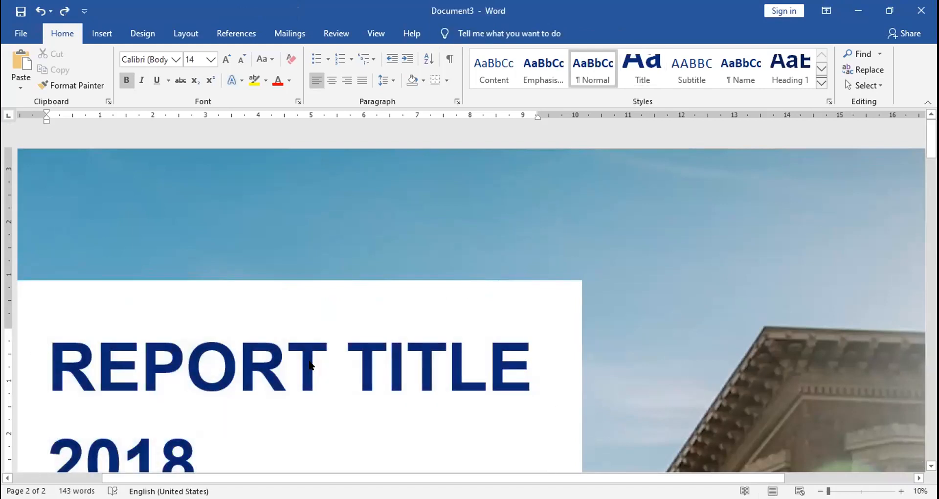
Replace the "REPORT TITLE 2018" heading on the cover page with "Learn – To"
double_click(61, 354)
left_click(61, 354)
left_click(181, 440, "shift")
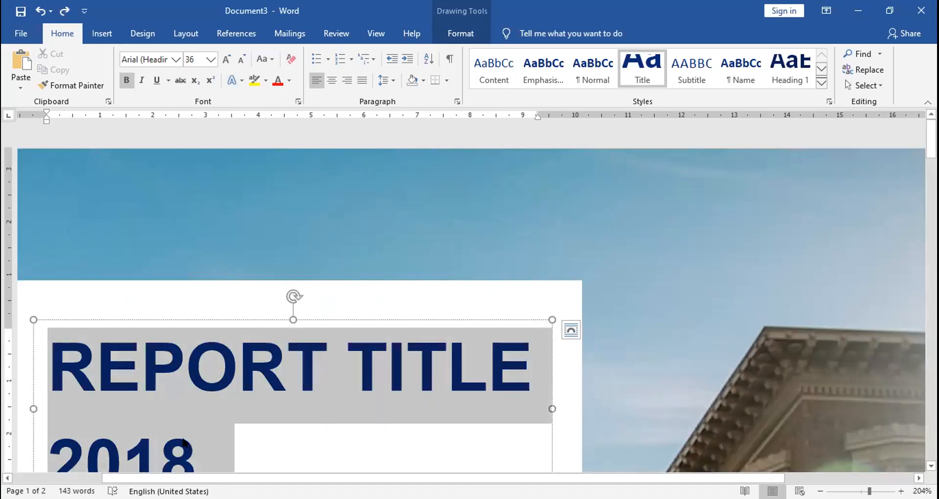
type("Lear")
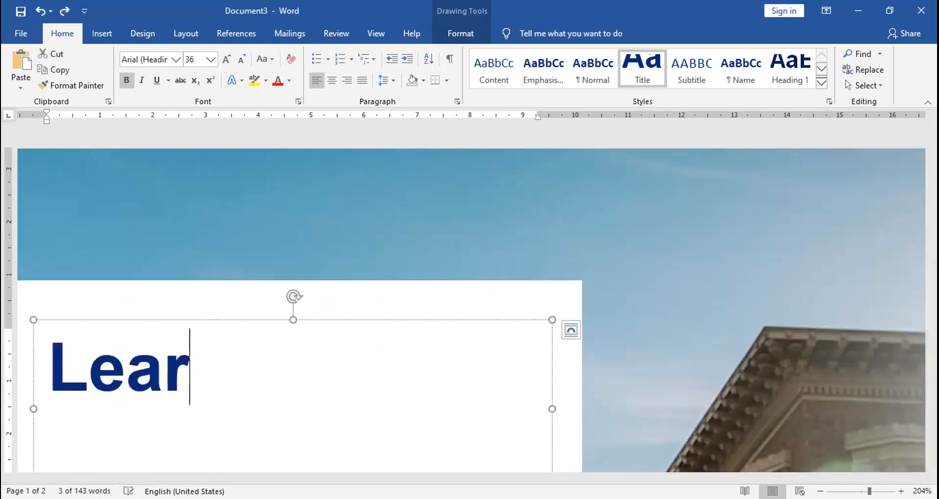
type("n - ")
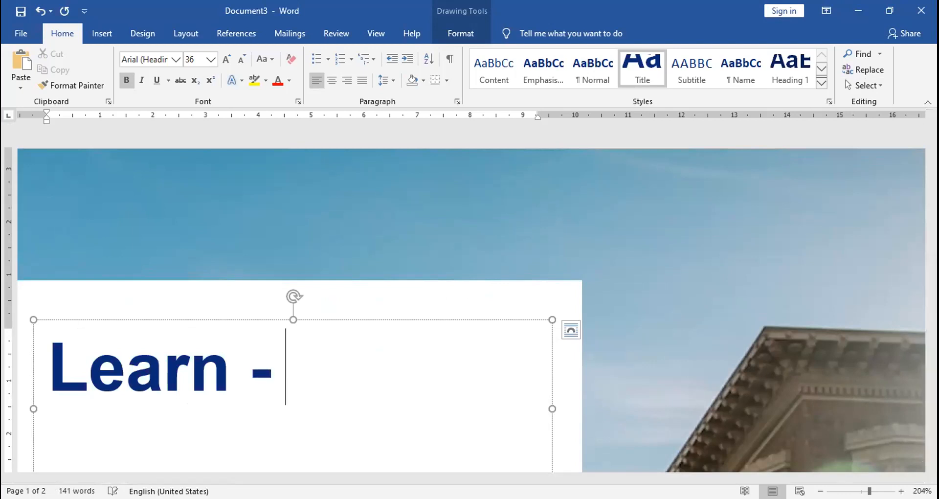
type("To Maint")
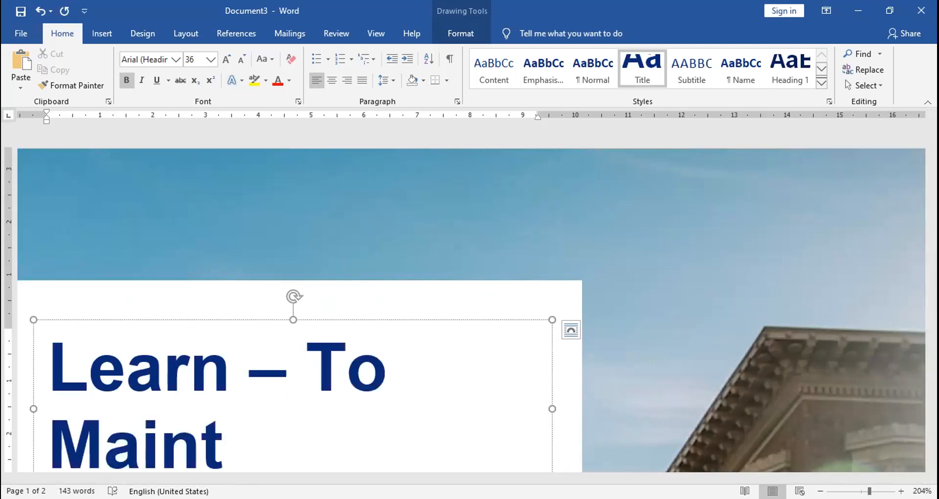
Continue the cover title with the words "Double You"
key("BackSpace")
key("BackSpace")
key("BackSpace")
key("BackSpace")
key("BackSpace")
type("Dou")
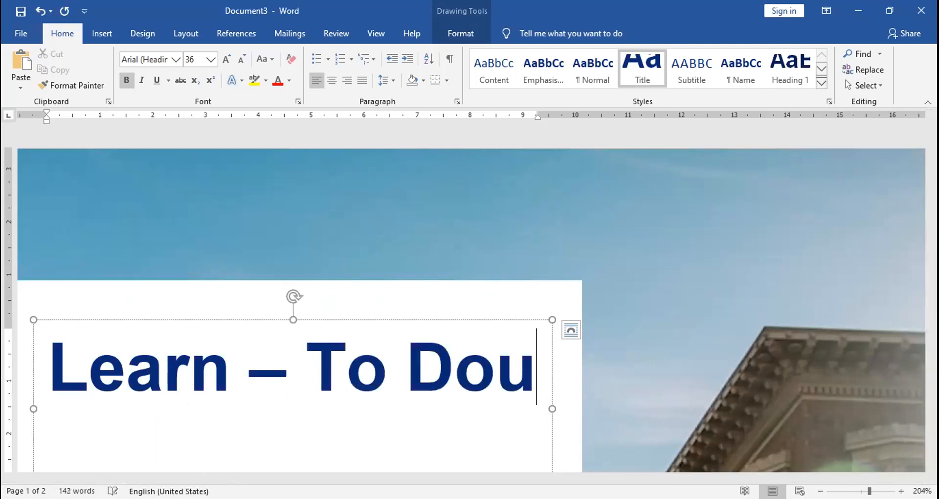
type("ble You")
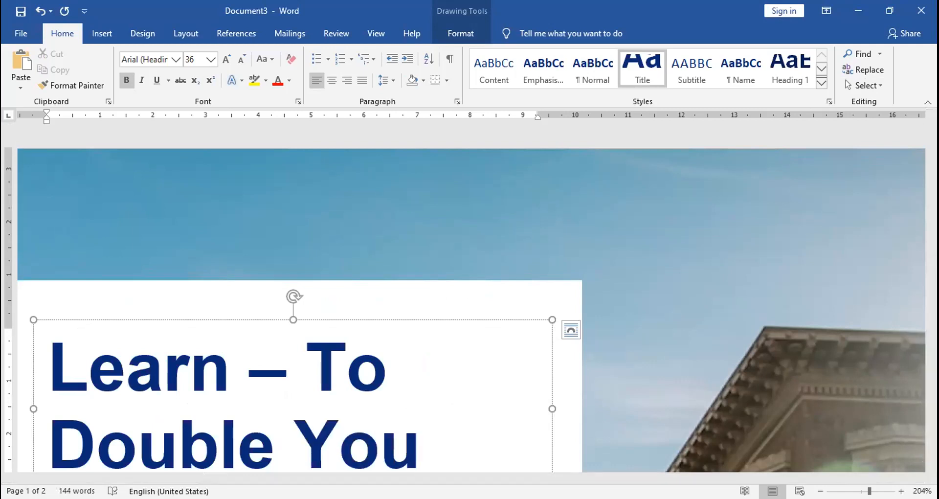
Replace "You" at the end of the cover title with "Life of"
key("BackSpace")
key("BackSpace")
key("BackSpace")
type("Llife")
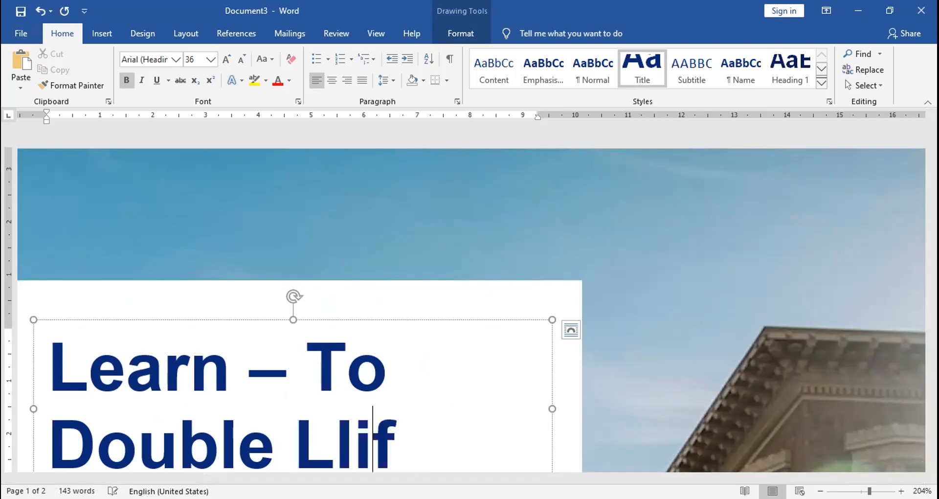
key("BackSpace")
key("BackSpace")
key("BackSpace")
key("BackSpace")
key("BackSpace")
type("ife ")
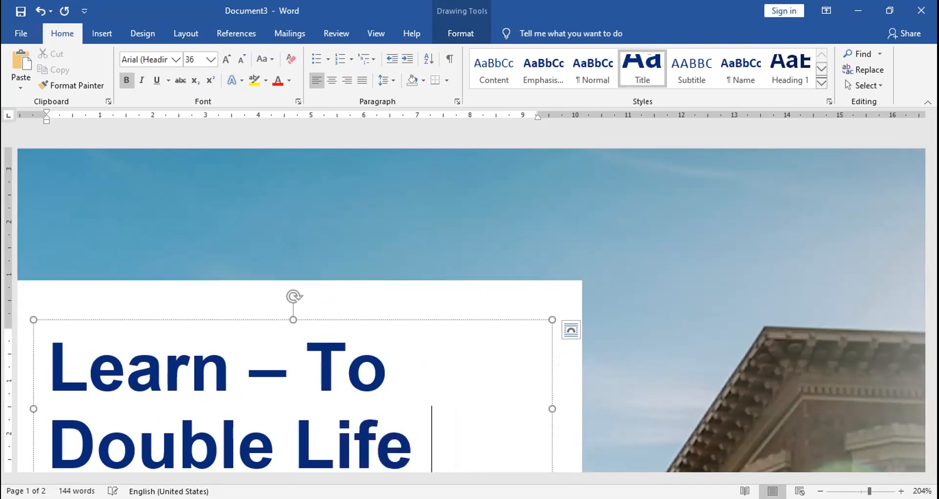
type("of")
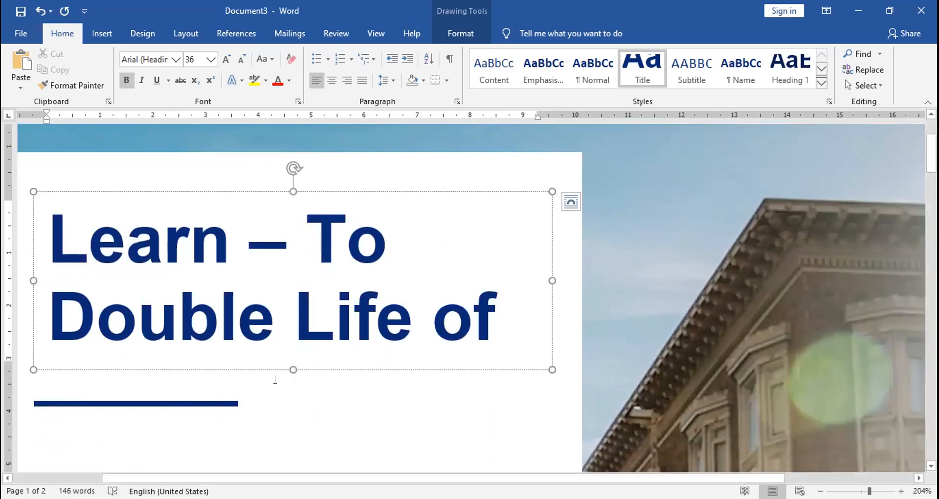
Complete the cover title with "Your AC", with a space between the words and a capital Y
type("your AC")
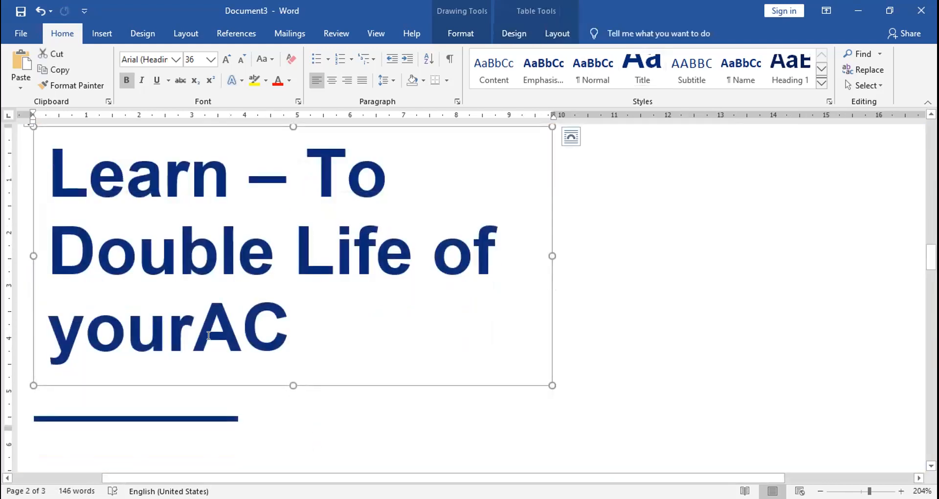
left_click(209, 336)
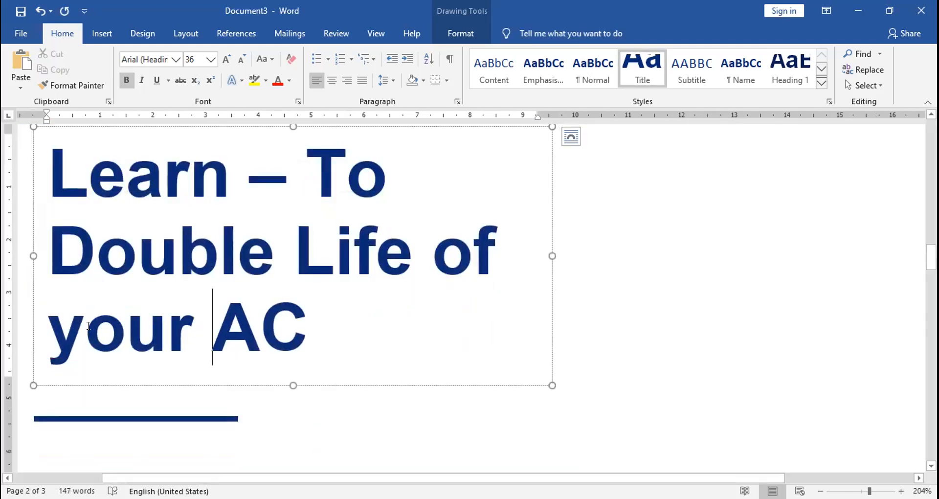
left_click_drag(55, 325, 52, 326)
type("Y")
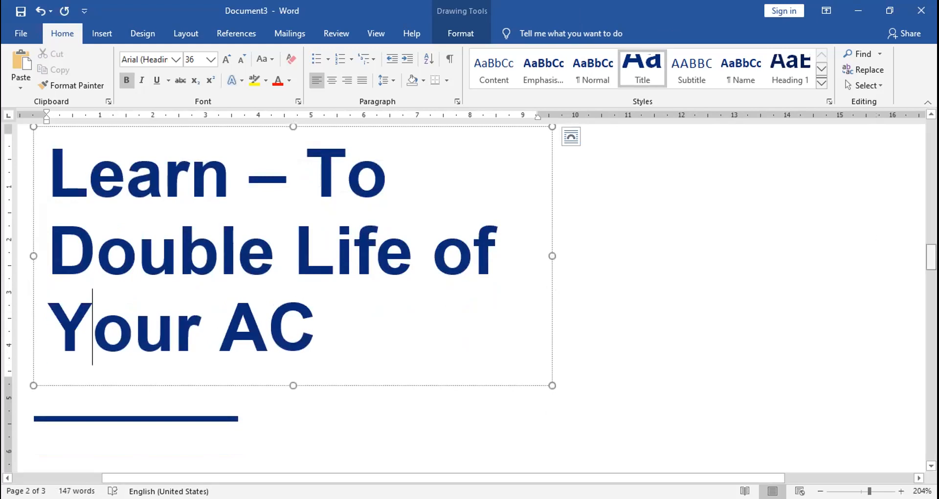
Reduce the whole cover title to font size 28 and shorten its text box to fit the two lines
mouse_move(931, 257)
left_mouse_down()
mouse_move(931, 149)
mouse_move(931, 259)
left_mouse_up()
left_click_drag(316, 303, 98, 171)
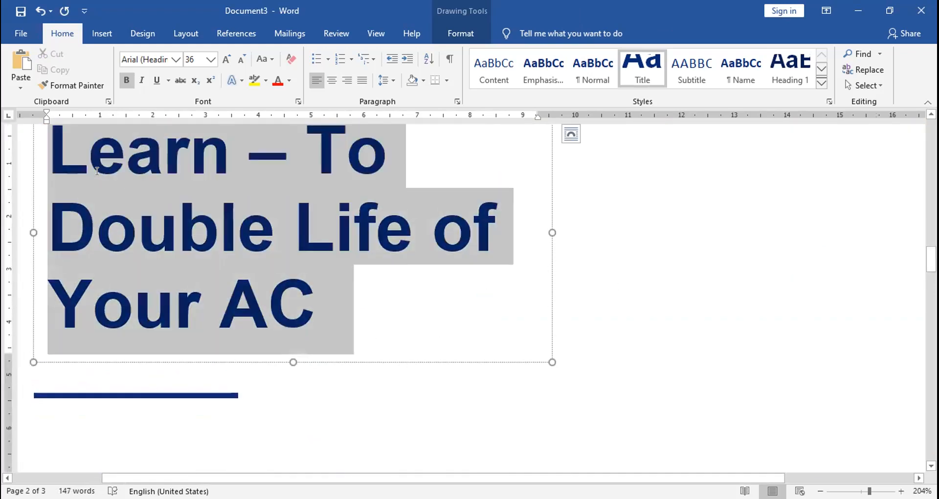
left_click(242, 60)
left_click(242, 59)
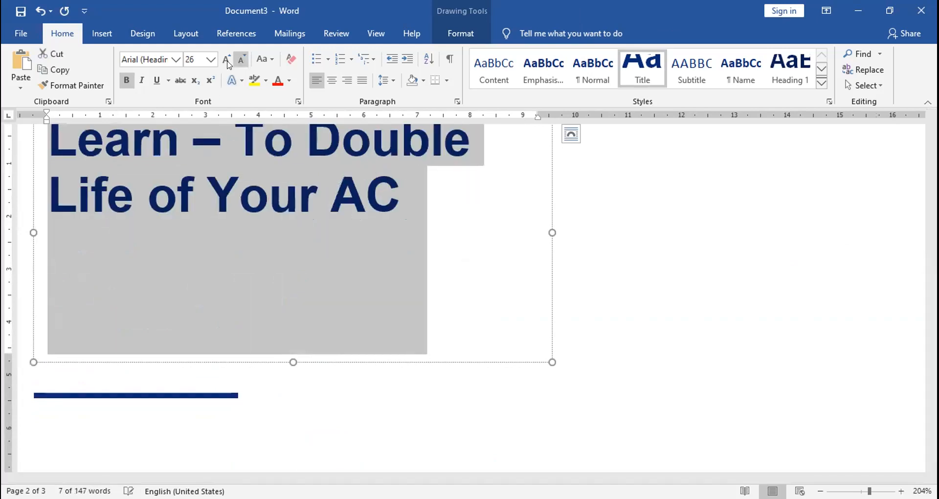
left_click(221, 60)
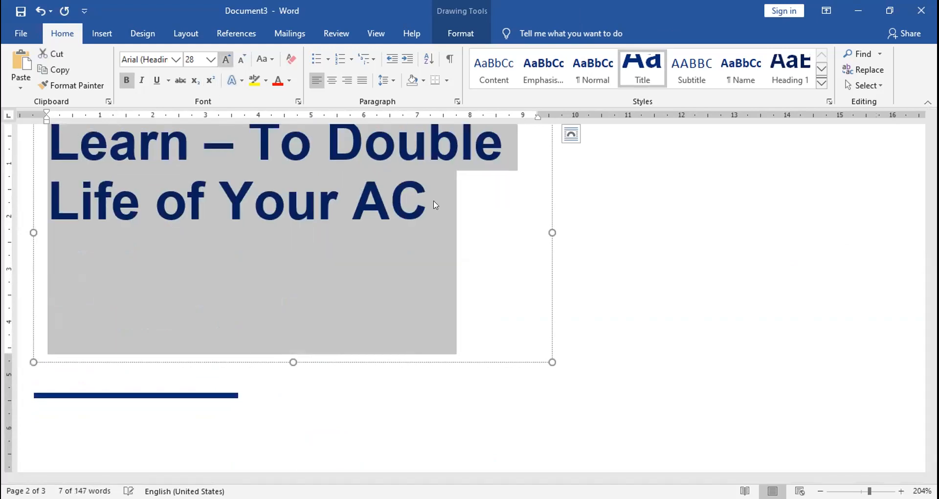
left_click(434, 201)
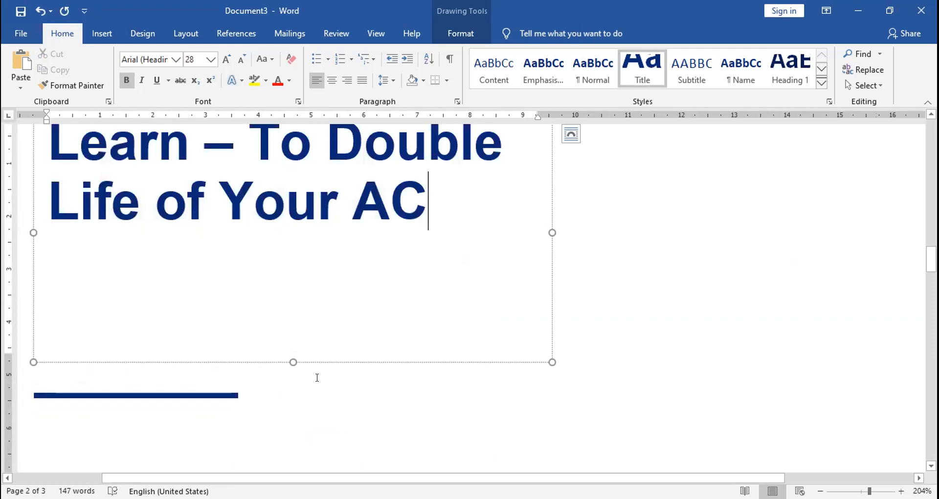
left_click_drag(293, 361, 305, 235)
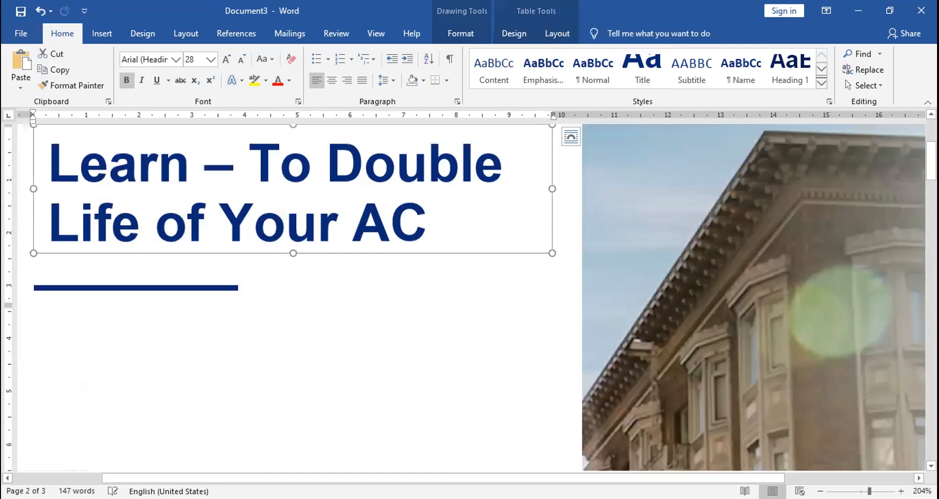
Delete the FEBRUARY 1 date field above the lower divider line on the cover page
left_click_drag(931, 162, 931, 258)
scroll(98, 145, "down", 1)
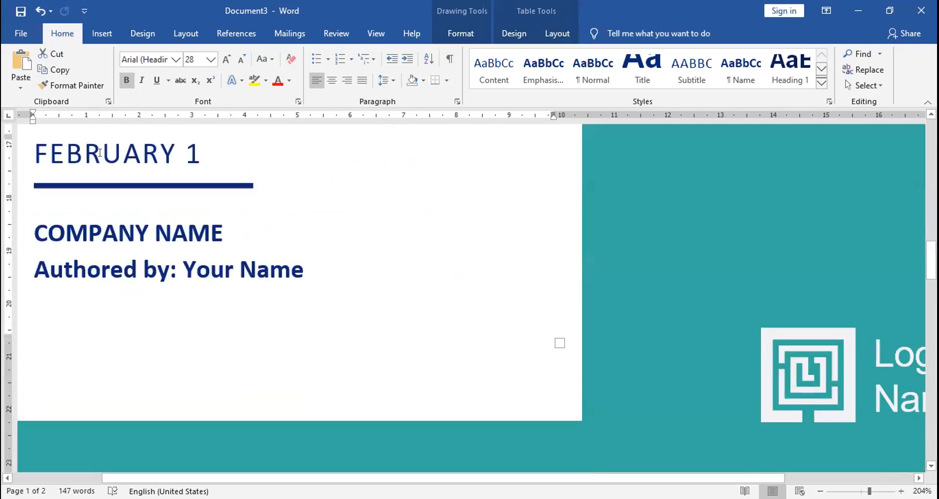
left_click(100, 152)
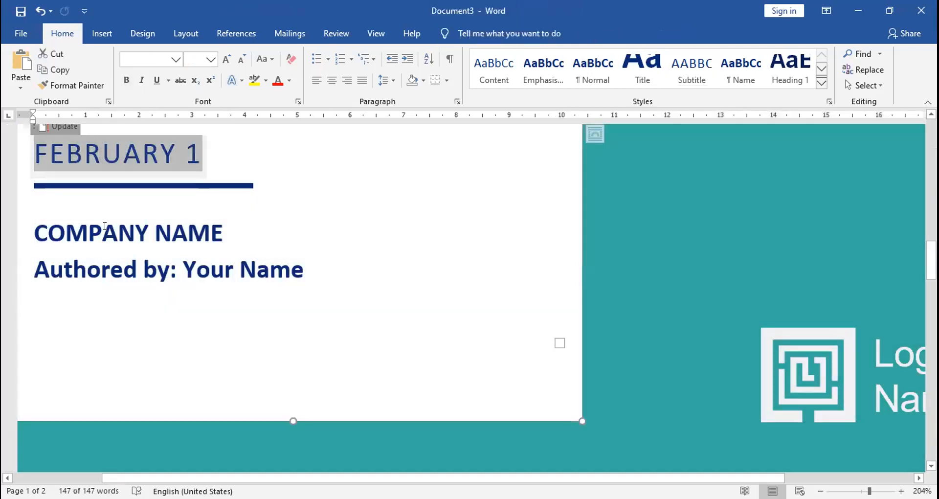
left_click(105, 229)
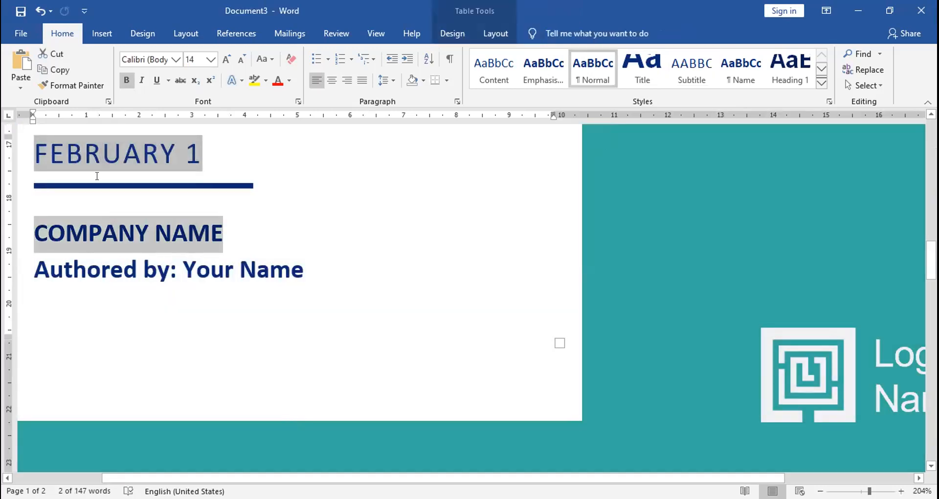
left_click(87, 142)
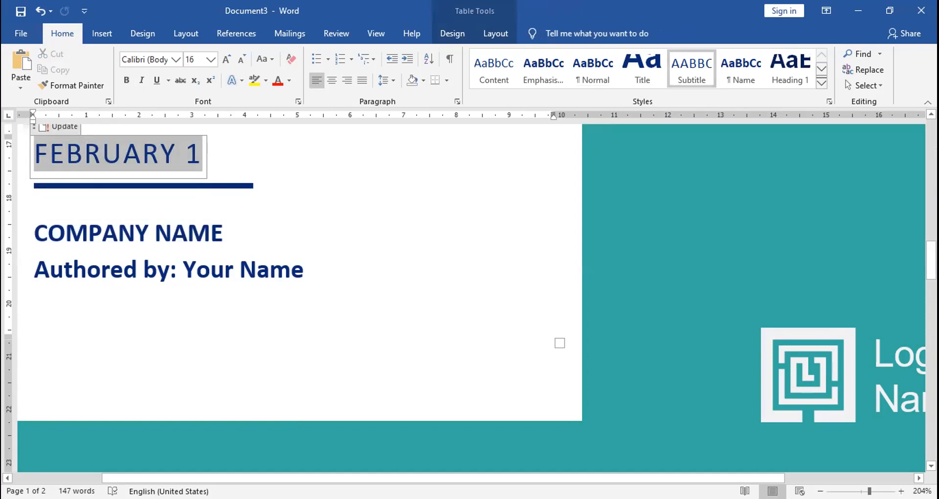
key("BackSpace")
key("BackSpace")
key("BackSpace")
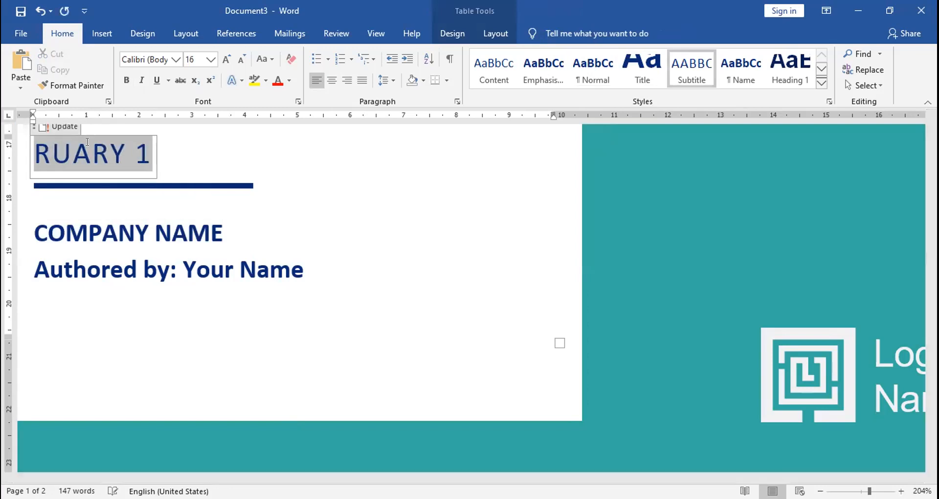
key("Delete")
key("Delete")
key("Delete")
key("Delete")
key("Delete")
key("Delete")
key("Delete")
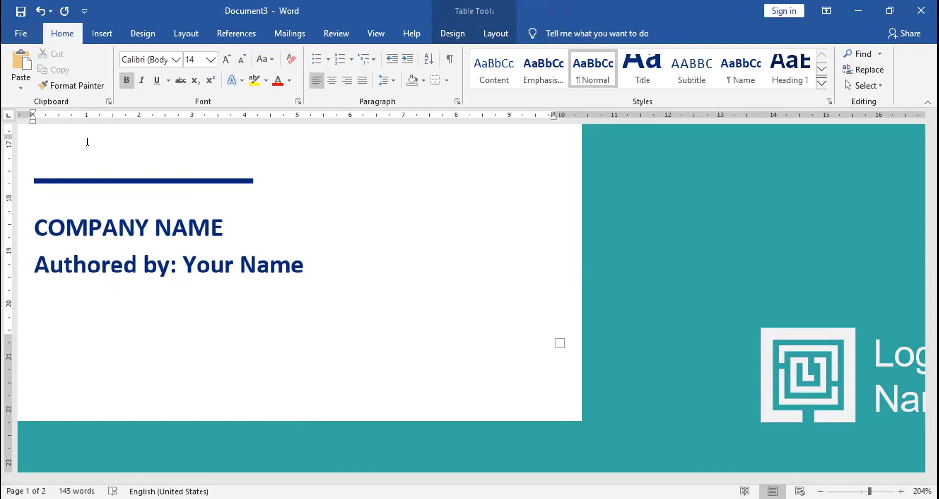
Enter the author's full name above the lower divider line in place of the date
type("gu")
key("BackSpace")
key("BackSpace")
Replace the COMPANY NAME placeholder below the cover's lower divider line with "Pushpak Regrigeration Centre"
double_click(118, 196)
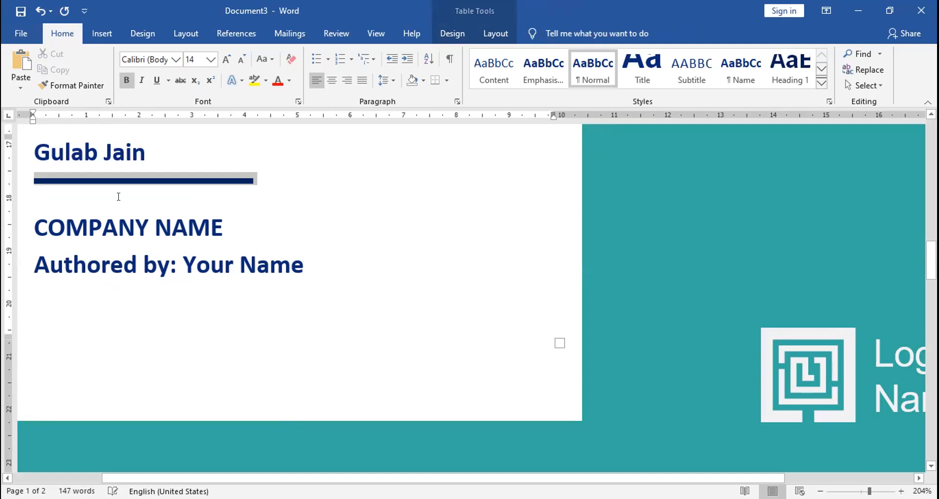
left_click(118, 196)
key("Down")
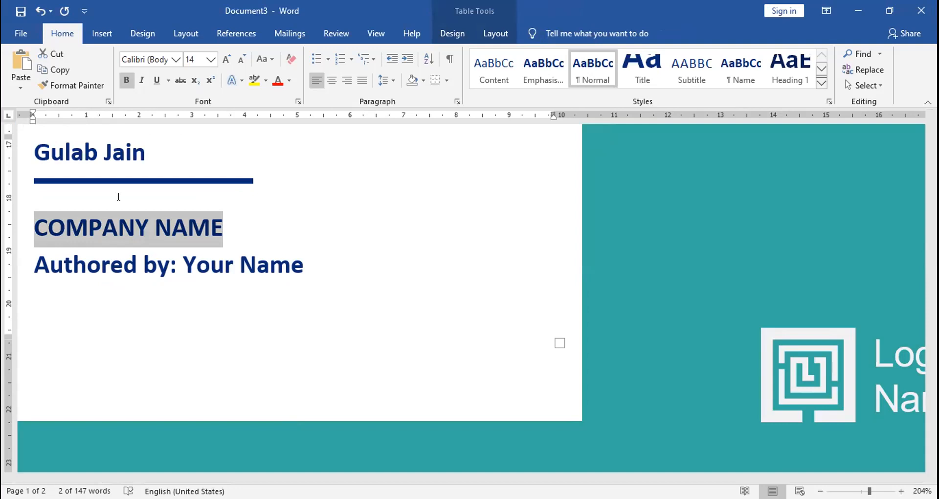
key("Down")
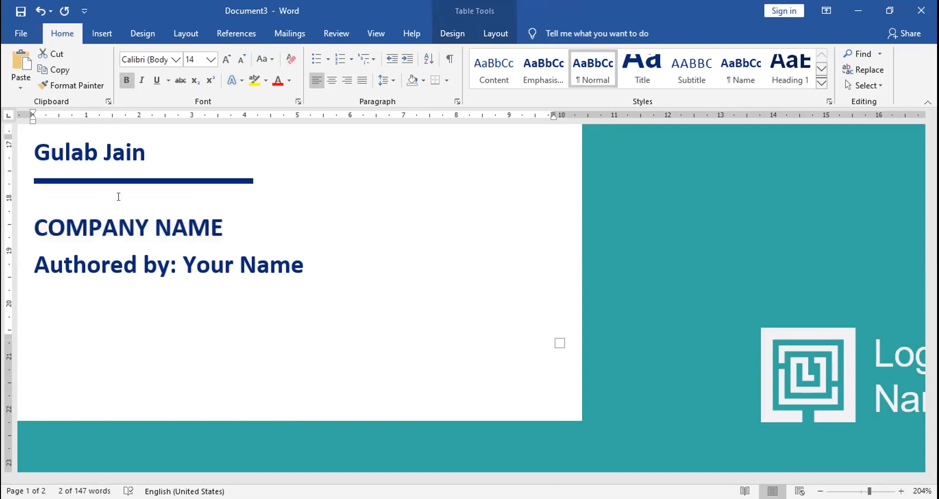
type("Pushpak R")
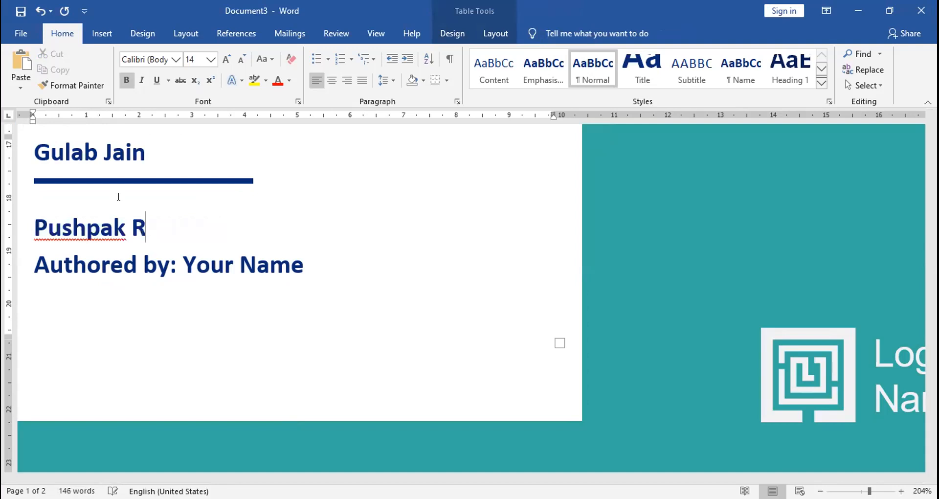
type("egrigerati")
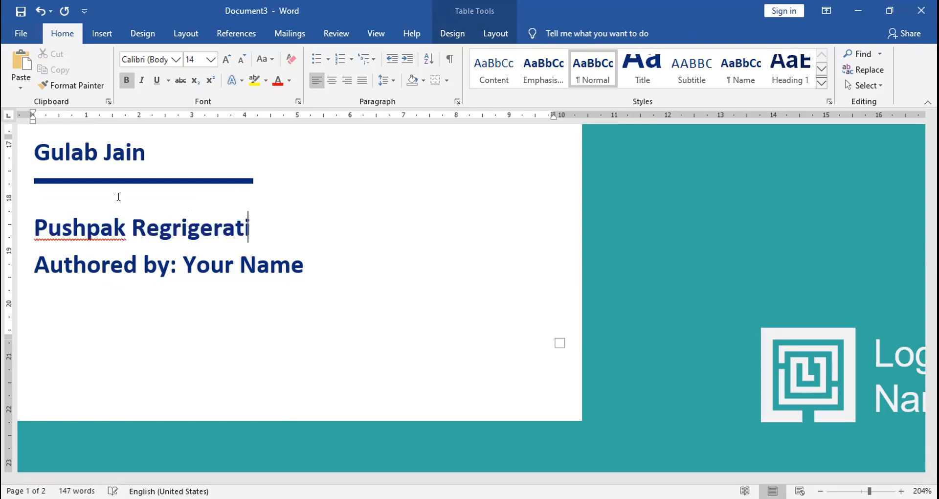
type("on Centre")
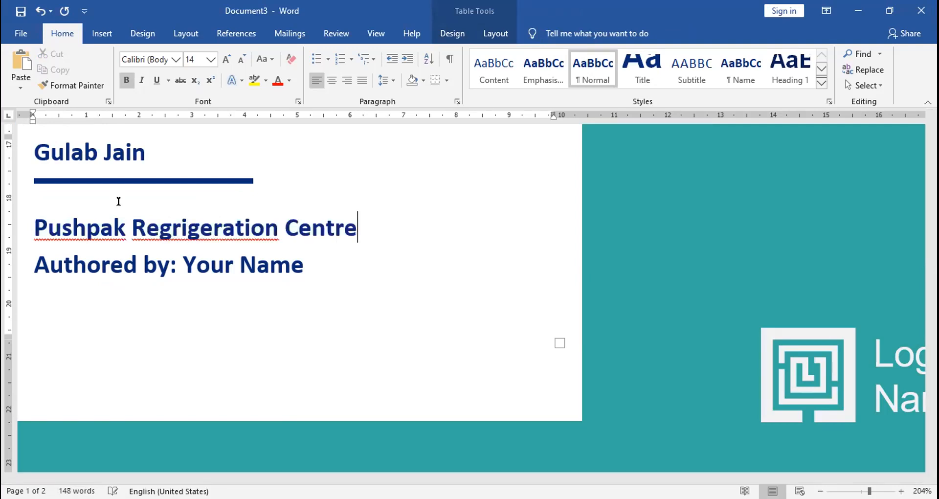
Replace the whole "Authored by: Your Name" line on the cover with "Chennai"
left_click(182, 257)
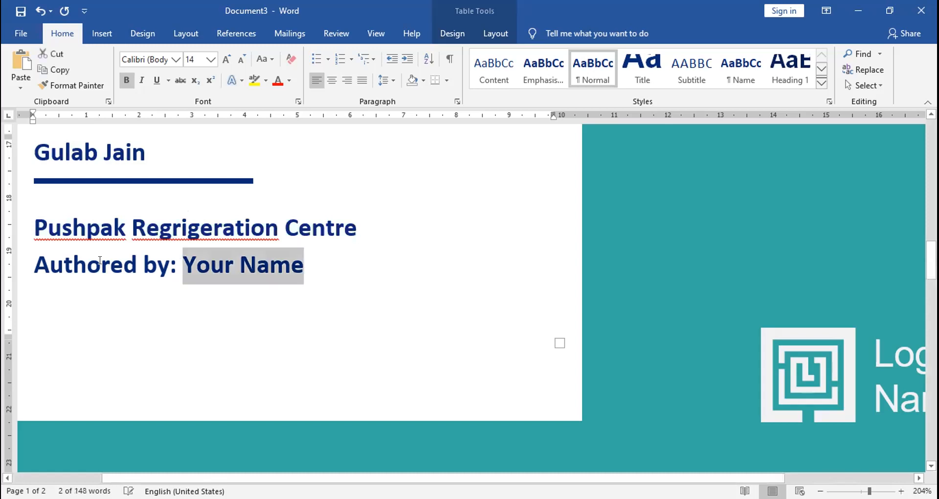
left_click(100, 260)
key("BackSpace")
key("BackSpace")
key("BackSpace")
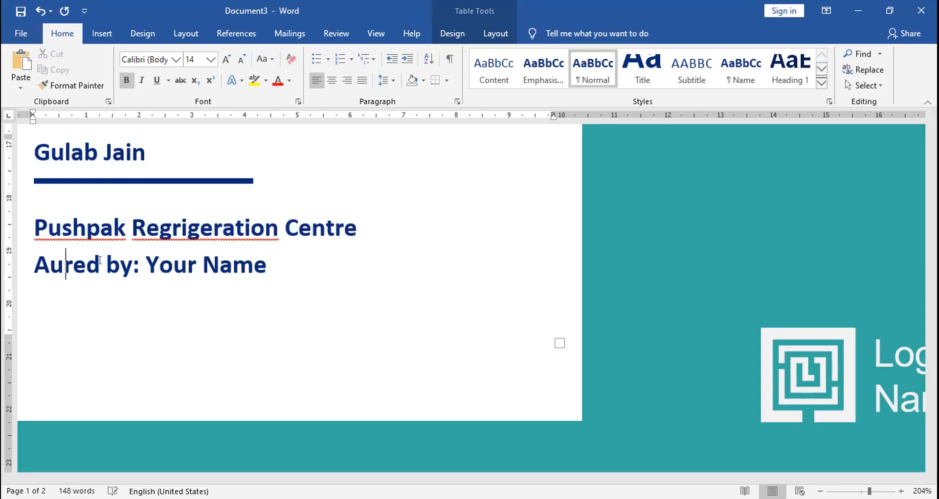
key("BackSpace")
key("BackSpace")
key("Delete")
key("Delete")
key("Delete")
key("Delete")
key("Delete")
key("Delete")
key("Delete")
key("Delete")
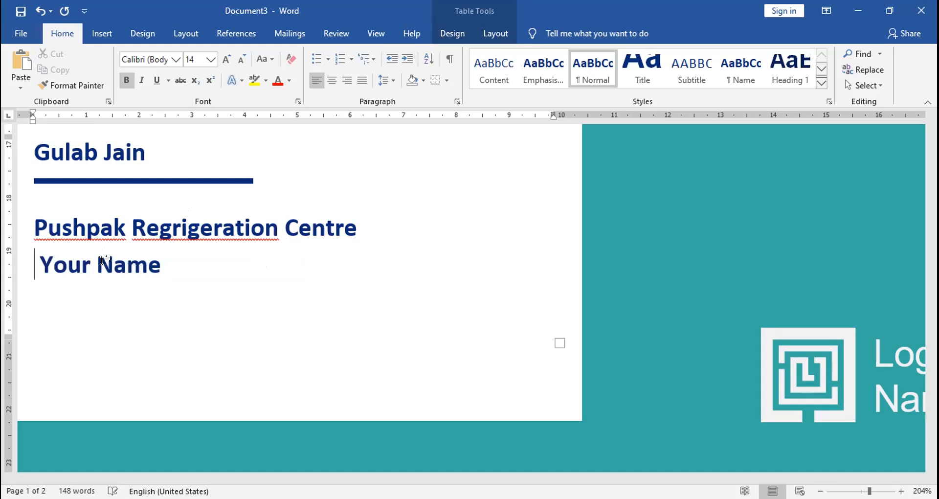
key("Delete")
key("Delete")
key("Delete")
key("Delete")
key("Delete")
key("Delete")
key("Delete")
key("Delete")
key("Delete")
type("Chen")
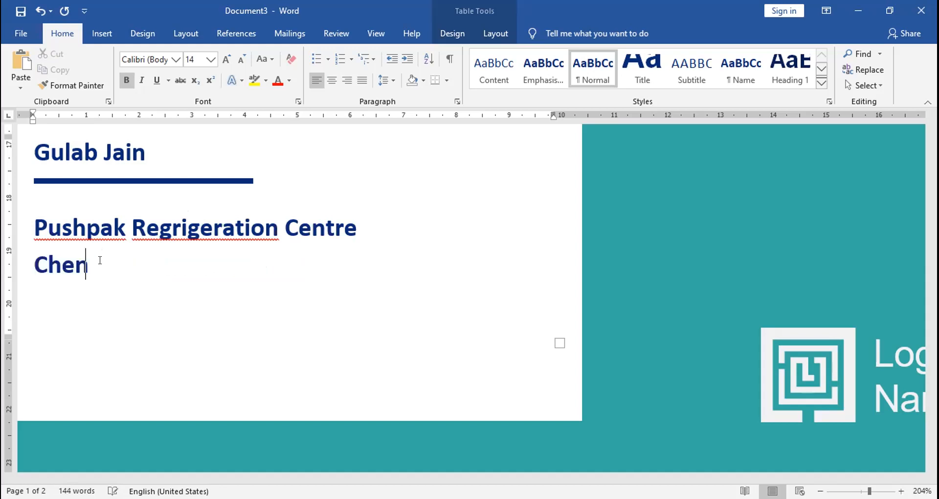
type("nai")
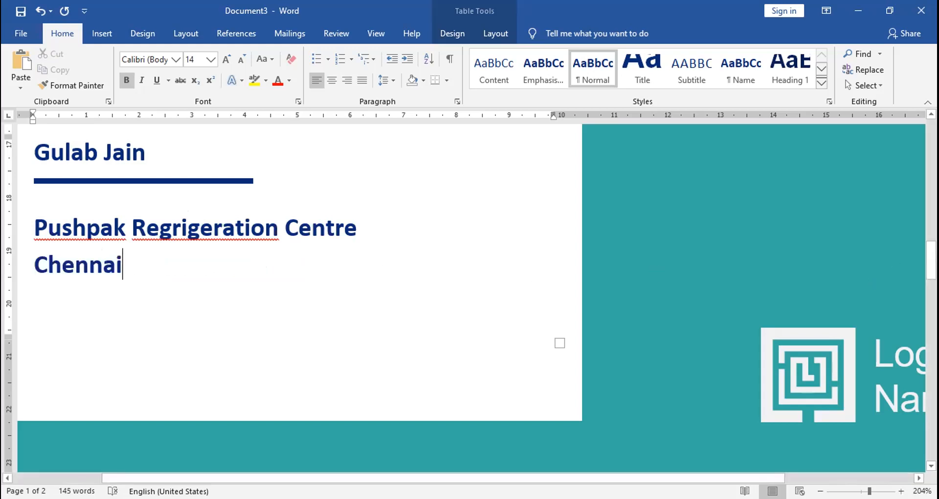
left_click_drag(931, 259, 931, 321)
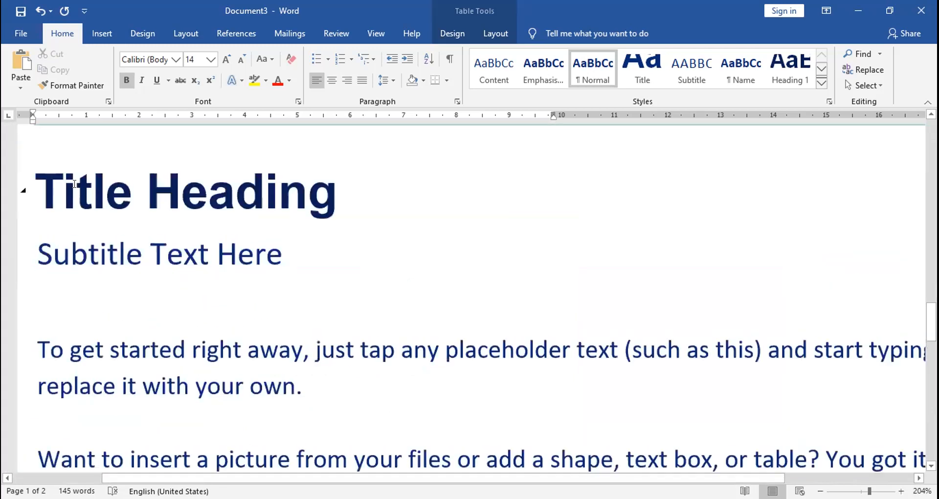
left_click(74, 183)
left_click(39, 182)
key("Return")
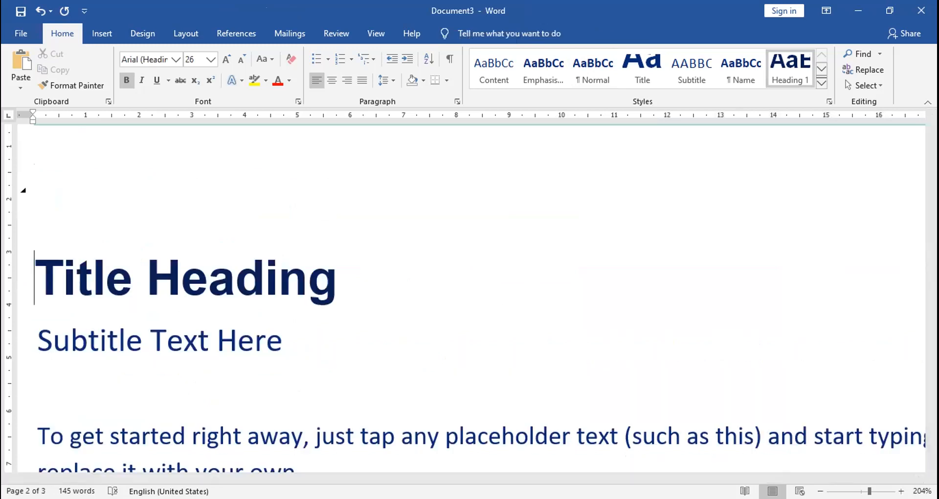
left_click(35, 191)
key("Delete")
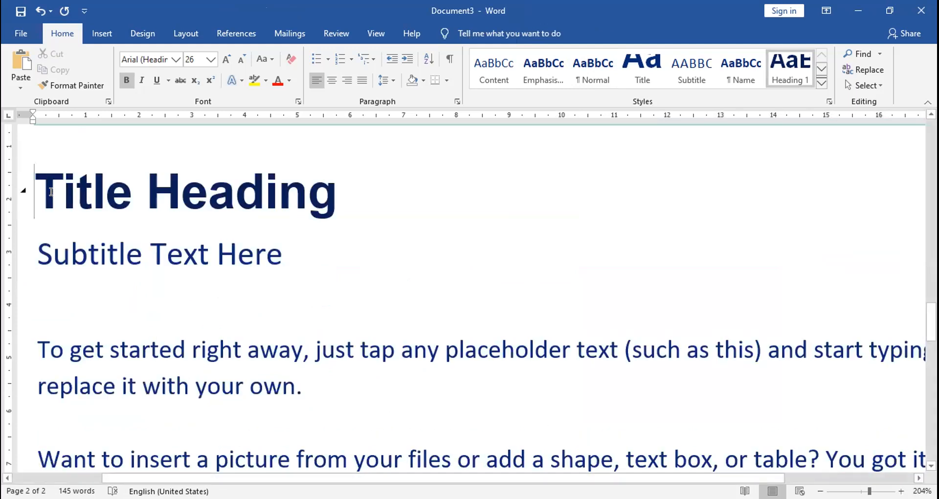
left_click(96, 35)
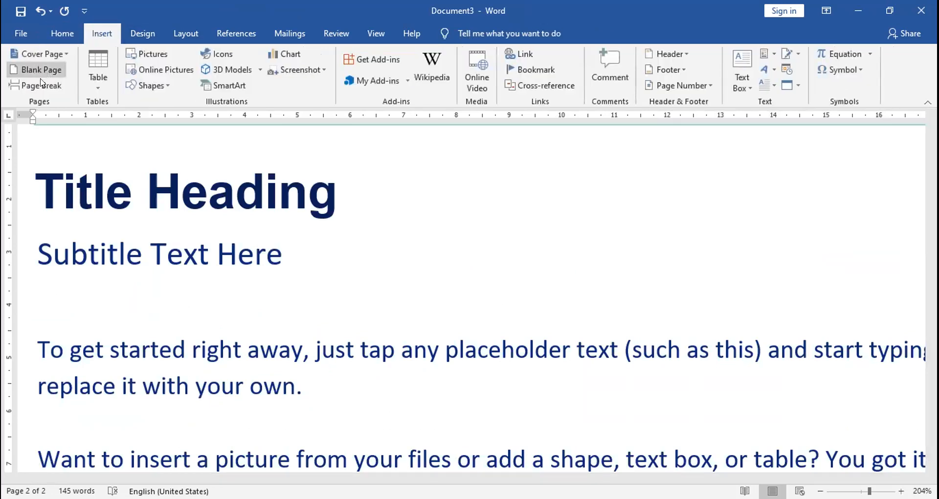
left_click(272, 288)
left_click(316, 380)
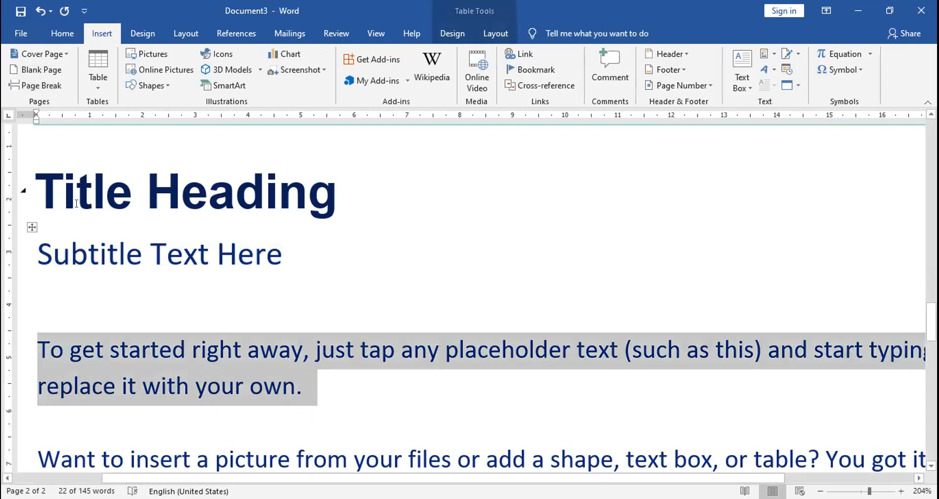
Replace the Title Heading placeholder on page 2 with "Learn to Maintain Your AC Yourself"
left_click_drag(34, 175, 287, 192)
type("Main")
key("BackSpace")
key("BackSpace")
key("BackSpace")
key("BackSpace")
type("Learn ")
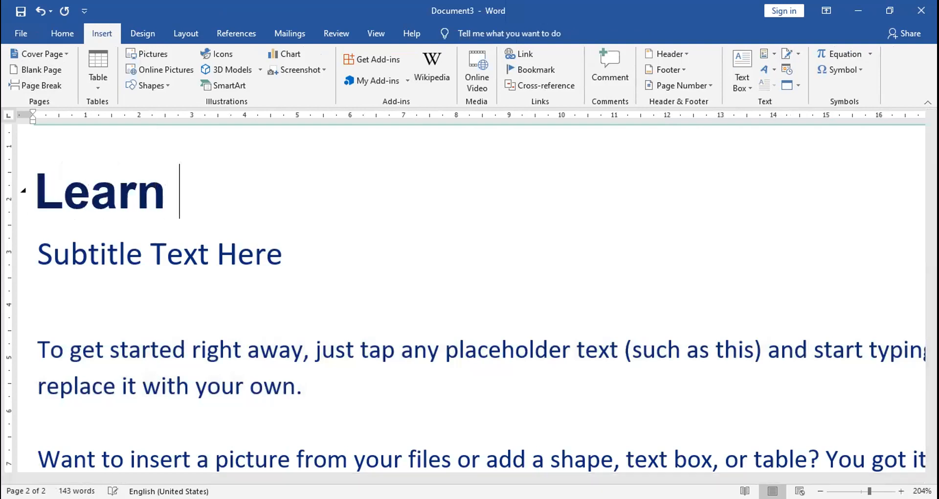
type("to Main")
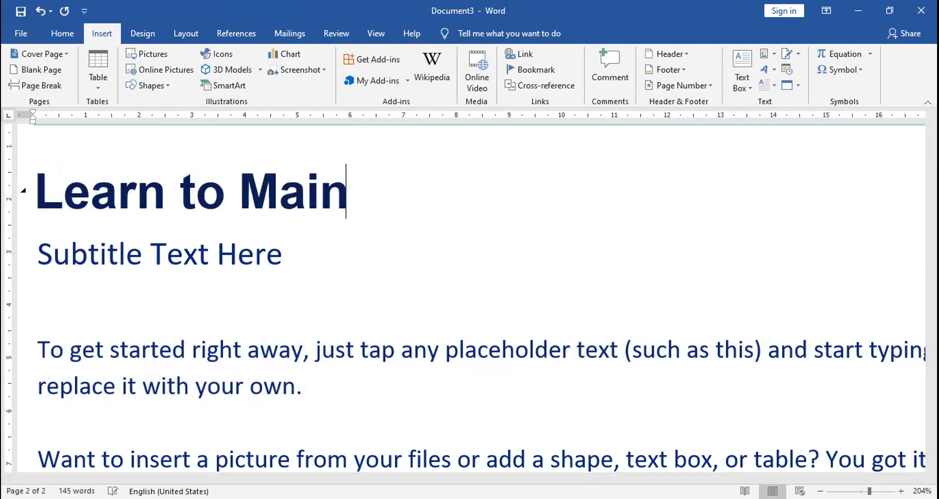
type("tain your")
key("BackSpace")
key("BackSpace")
key("BackSpace")
key("BackSpace")
type("Your ")
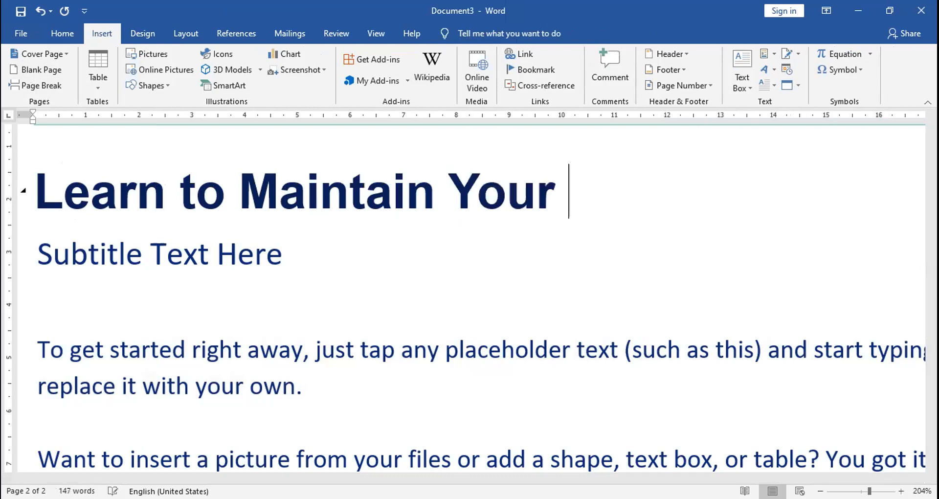
type("AC Your")
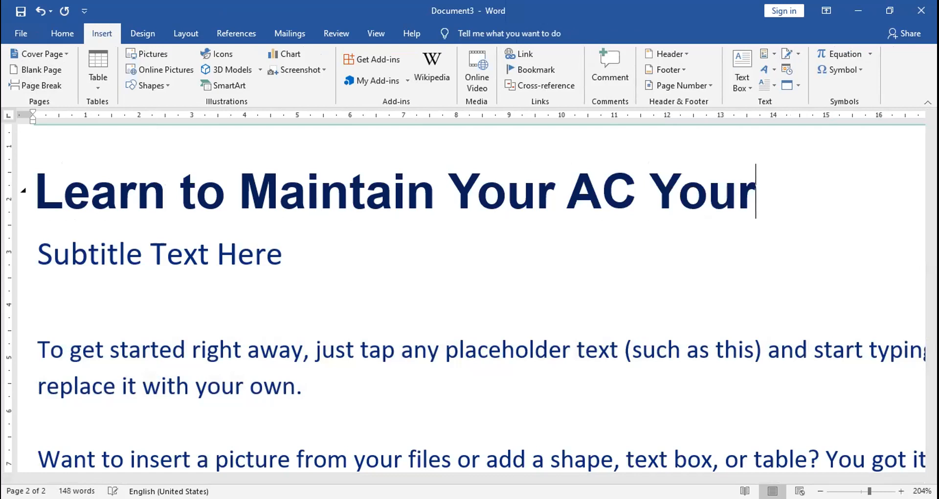
type("self")
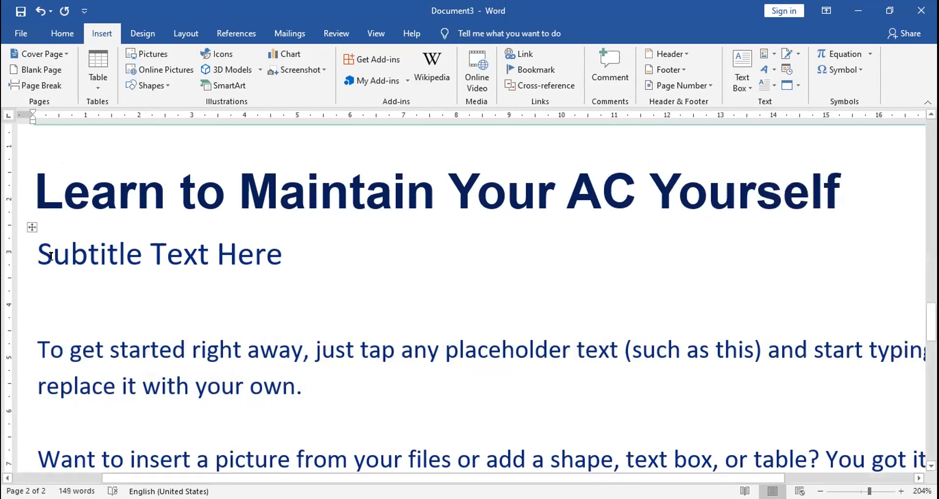
Replace the subtitle placeholder under the page 2 heading with "Yes, It's Simple"
left_click(38, 248)
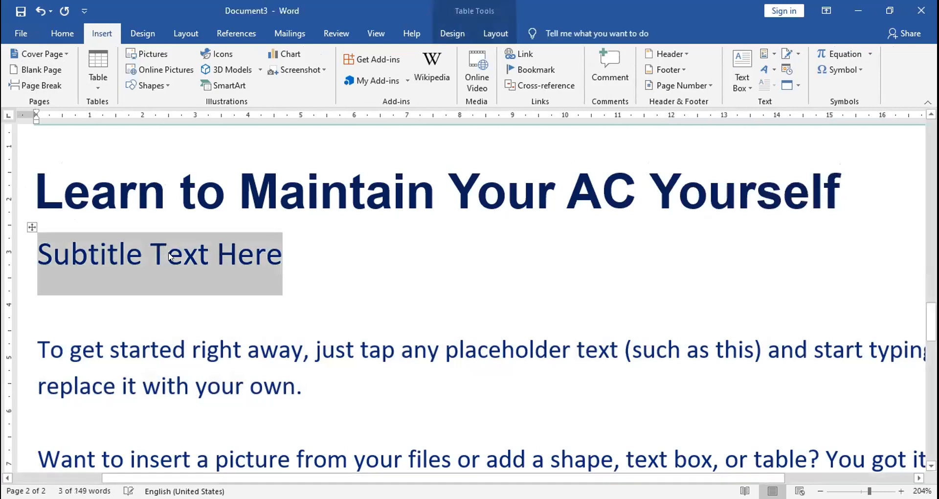
type("Yes, It")
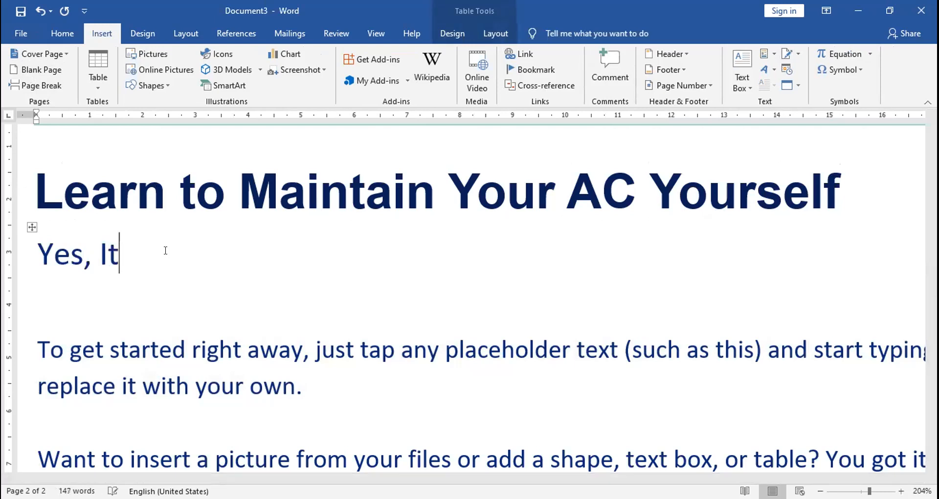
type("'s Simple")
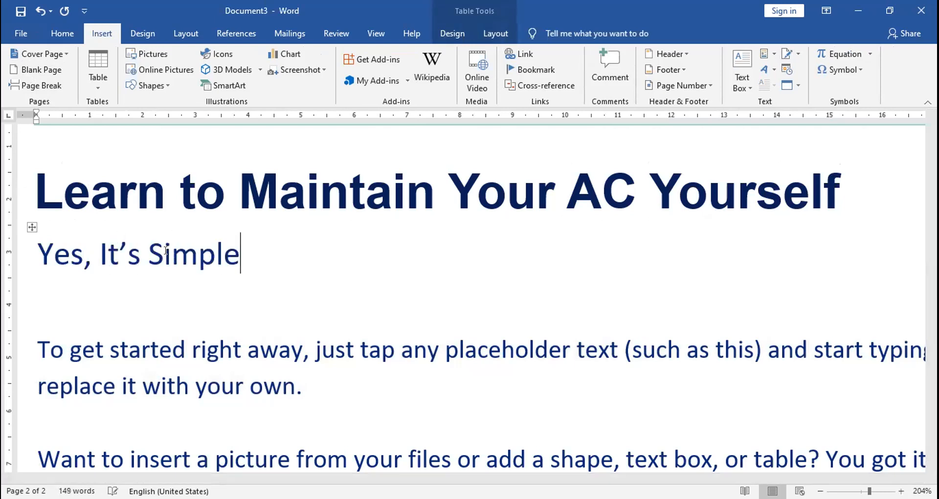
Examine the body placeholder paragraphs and the quote box on page 2
left_click(117, 358)
key("Down")
key("Down")
key("Down")
key("Down")
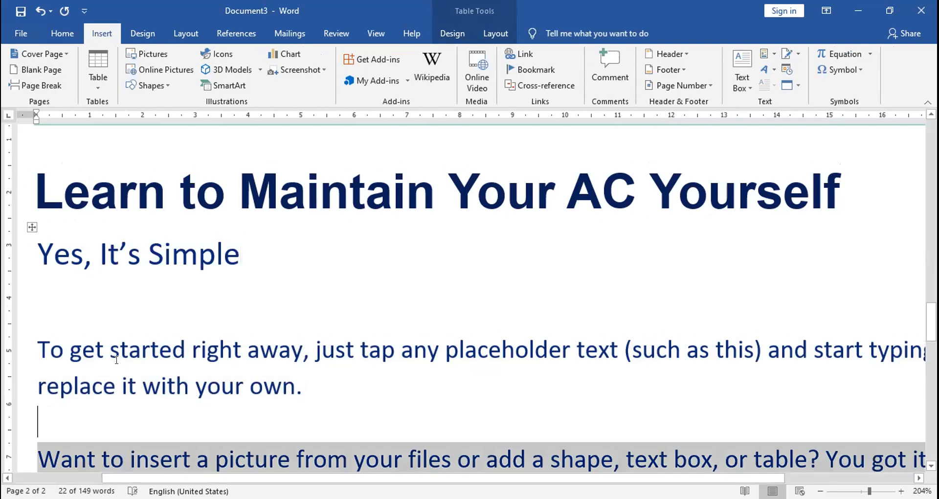
key("Up")
key("Up")
key("Up")
key("Up")
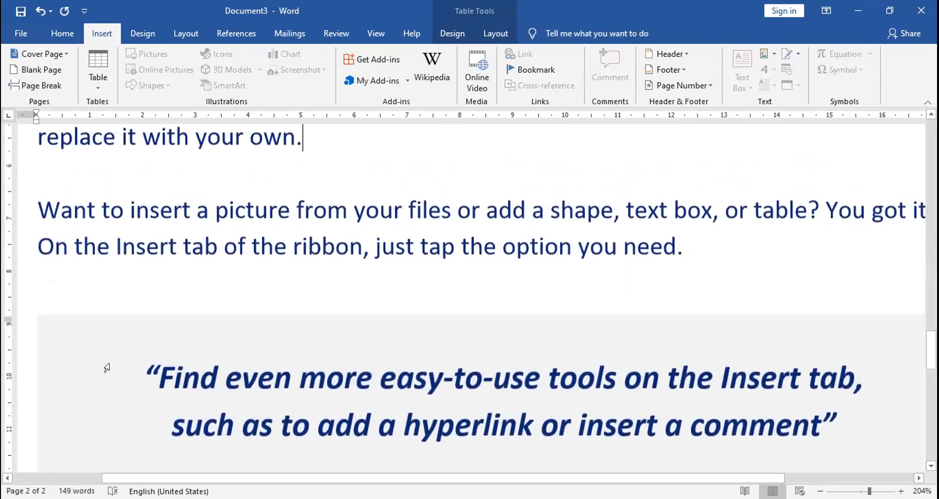
key("Up")
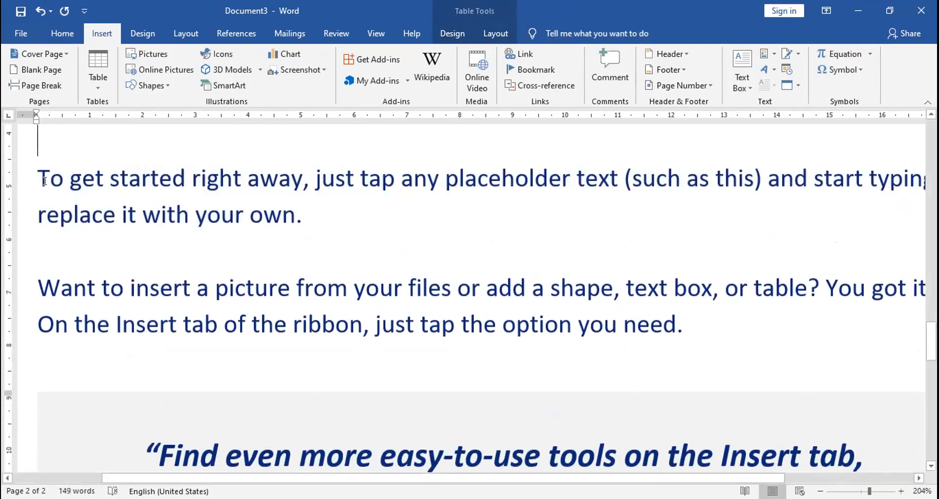
left_click_drag(42, 180, 434, 325)
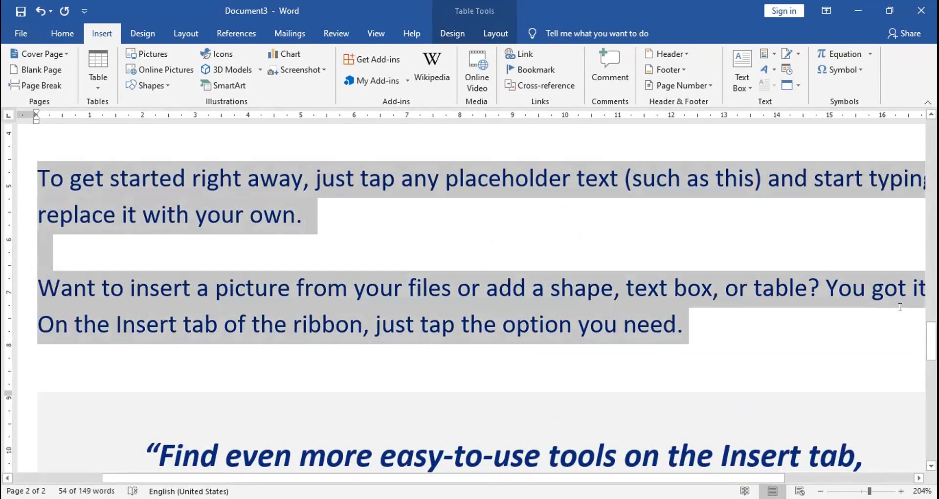
left_click_drag(930, 341, 931, 362)
left_click(323, 292)
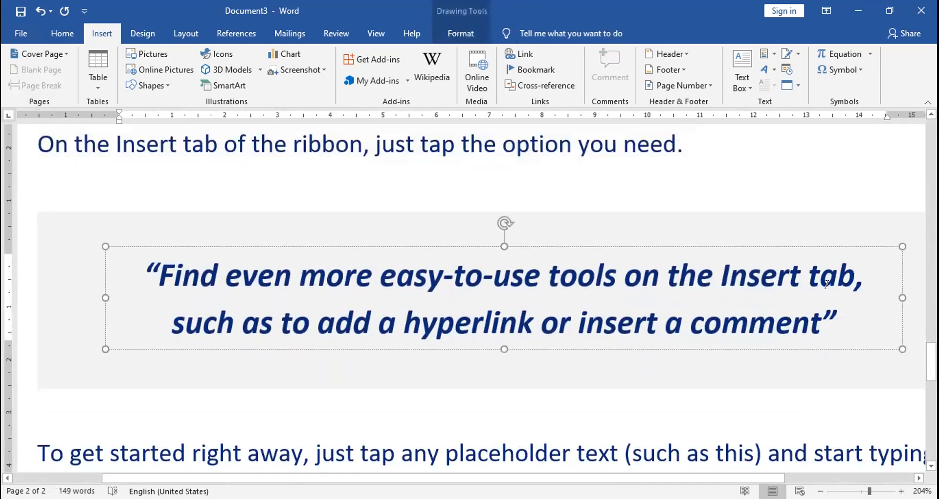
Insert a page break in the empty paragraph at the end of page 2
left_click_drag(930, 361, 930, 394)
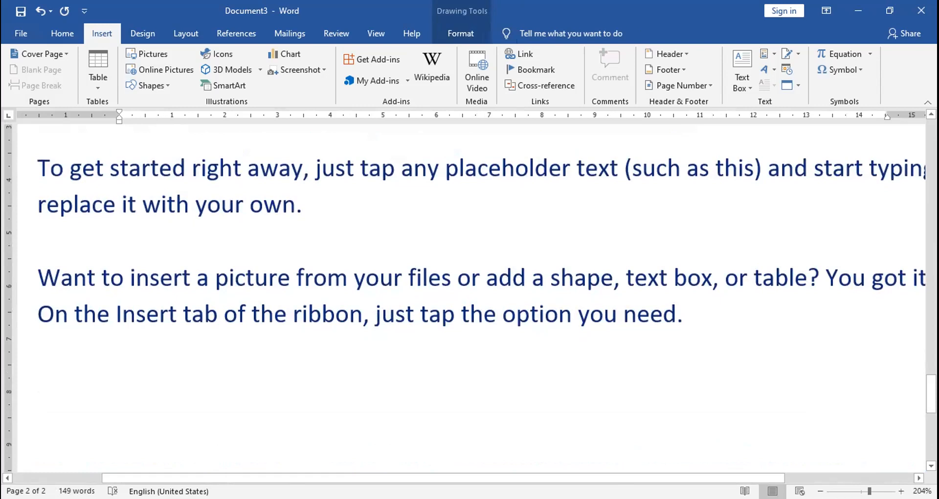
left_click_drag(931, 391, 931, 440)
left_click(353, 274)
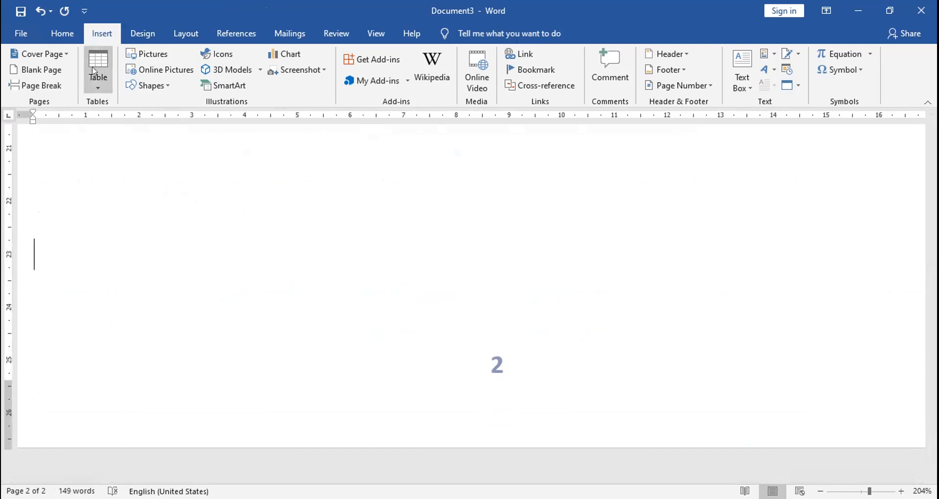
left_click(60, 86)
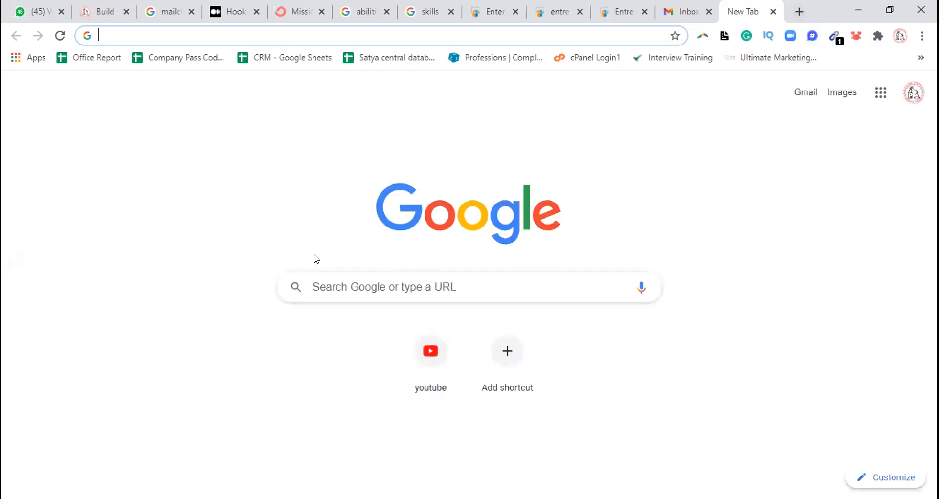
Search Google for "how to maintain your home air conditioner"
left_click(324, 285)
type("How to")
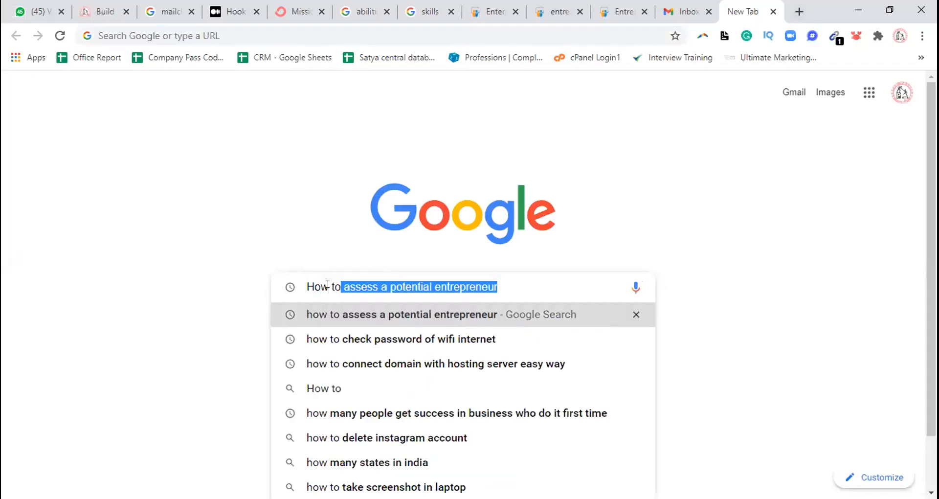
type(" maintain our a")
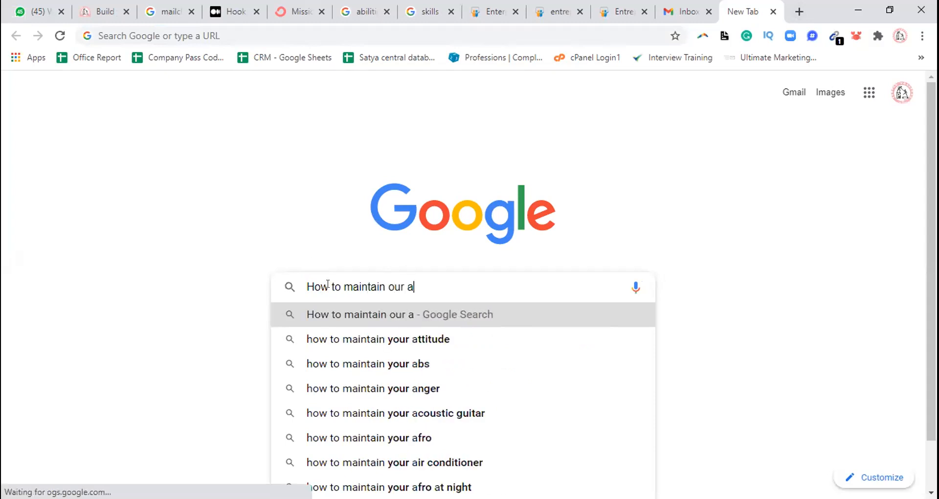
type("irconditioner ")
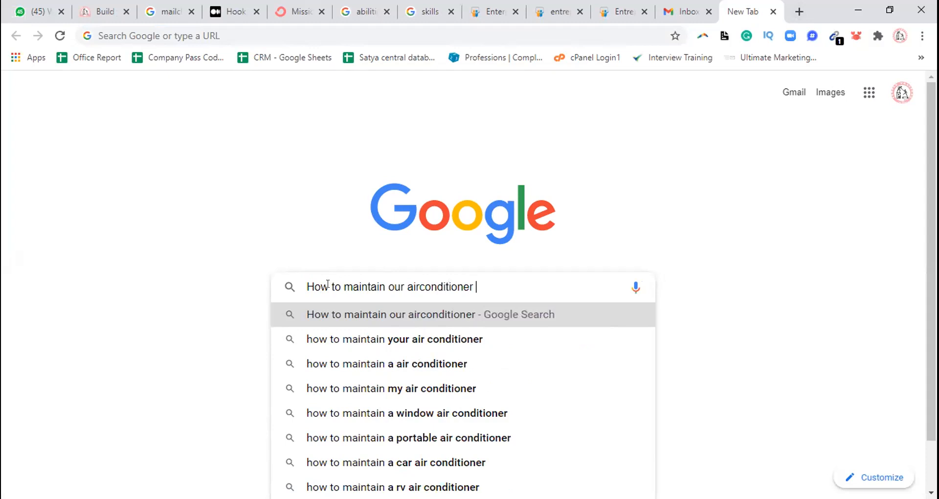
type("at home")
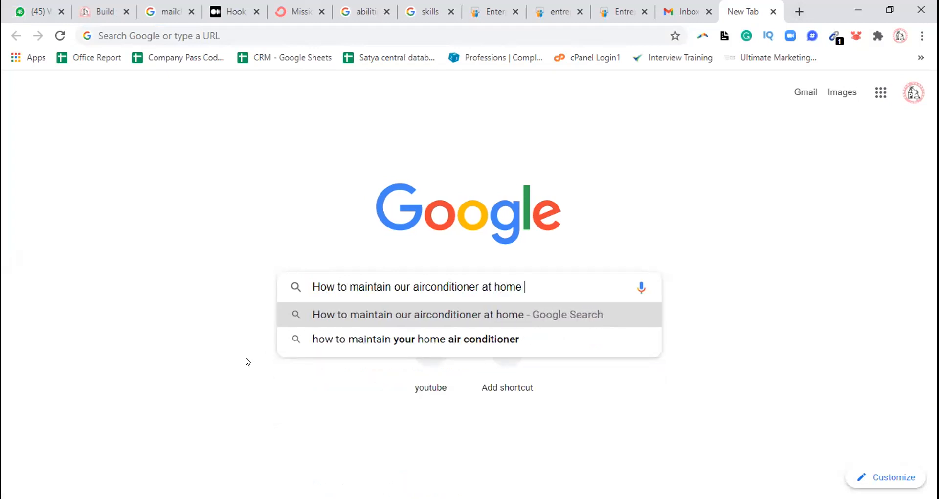
left_click(369, 344)
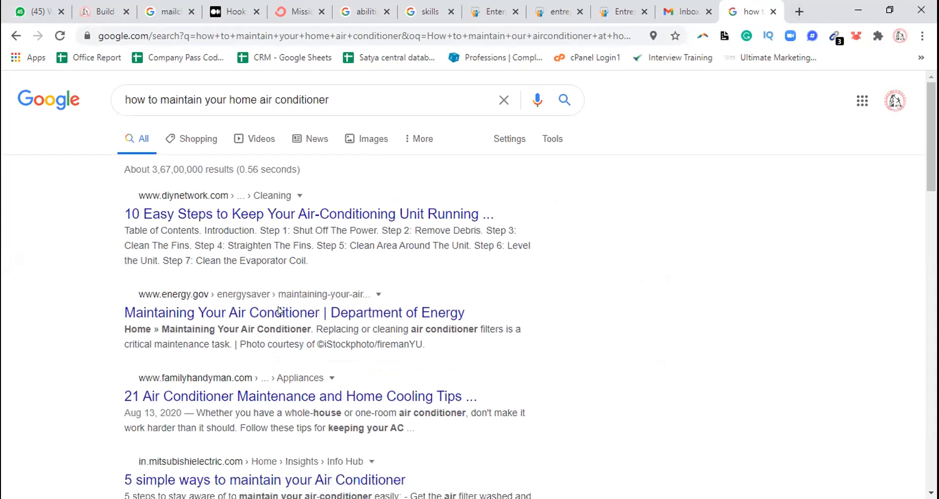
Open the Family Handyman result "21 Air Conditioner Maintenance and Home Cooling Tips" in a new tab and look through further results
left_click(290, 401)
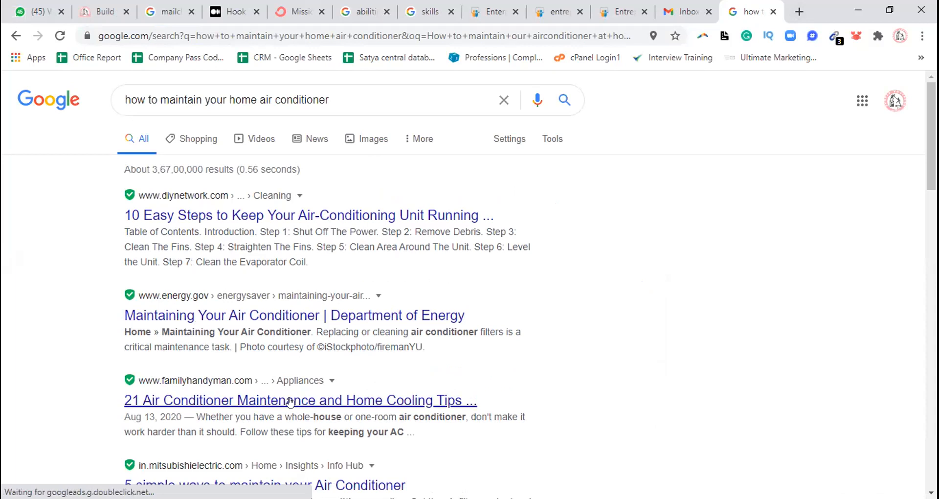
right_click(290, 401)
left_click(318, 274)
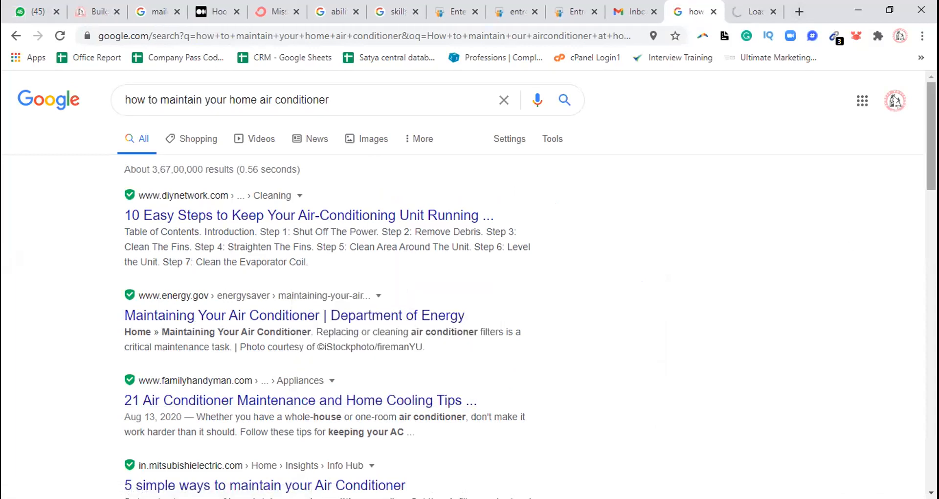
scroll(850, 247, "down", 3)
scroll(469, 287, "down", 3)
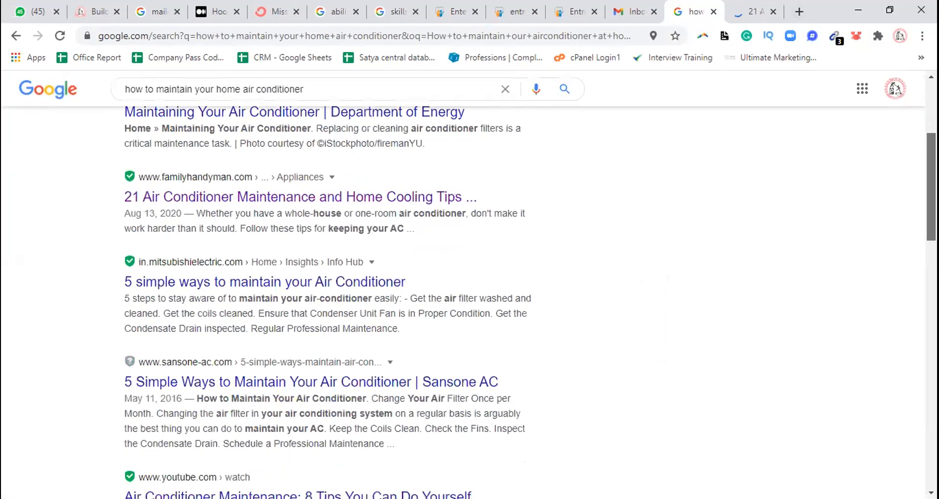
scroll(469, 288, "down", 1)
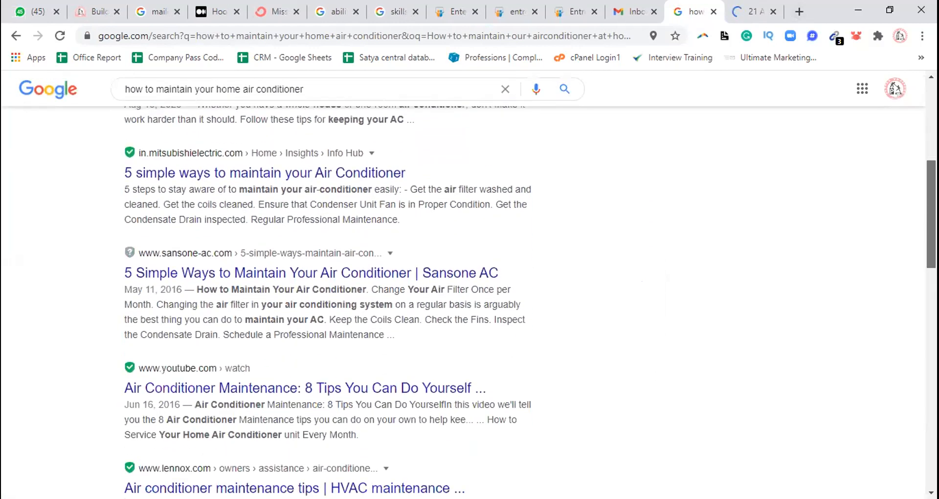
scroll(370, 368, "down", 1)
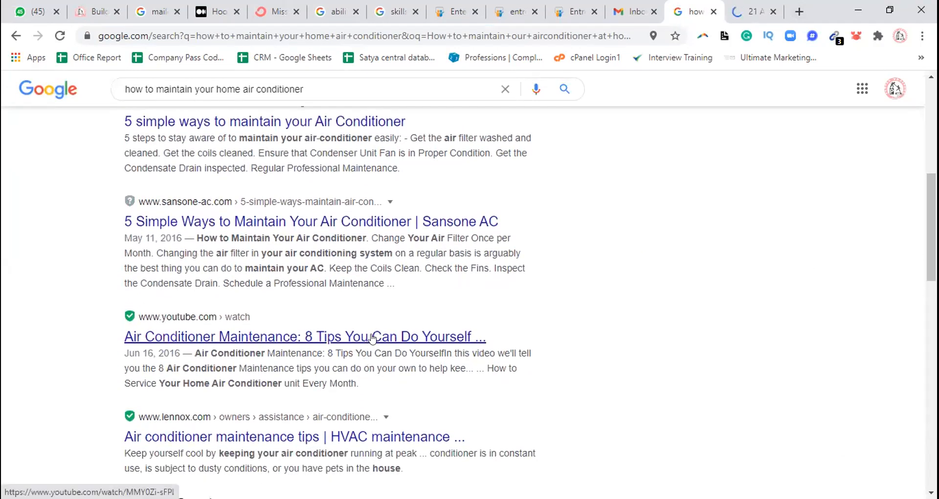
Examine the Family Handyman article's air conditioner maintenance tips, including how the unit works and how to keep it clean
left_click(753, 11)
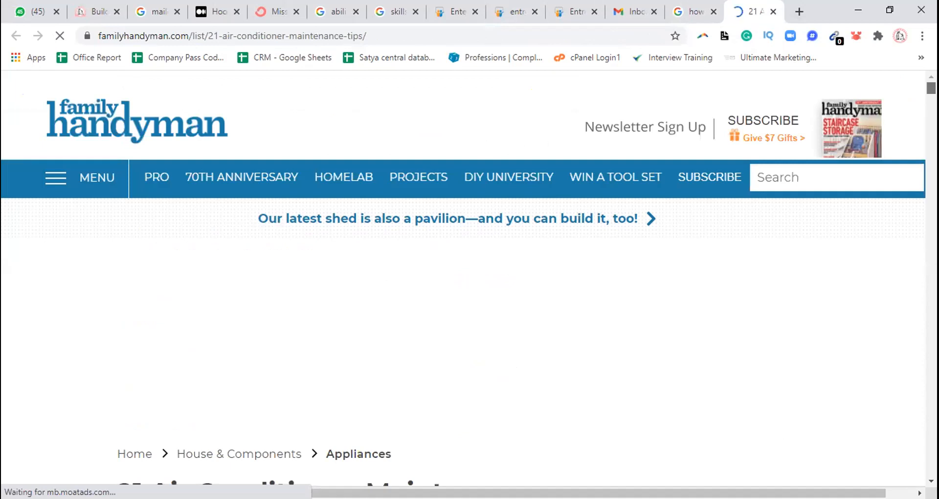
scroll(462, 278, "down", 6)
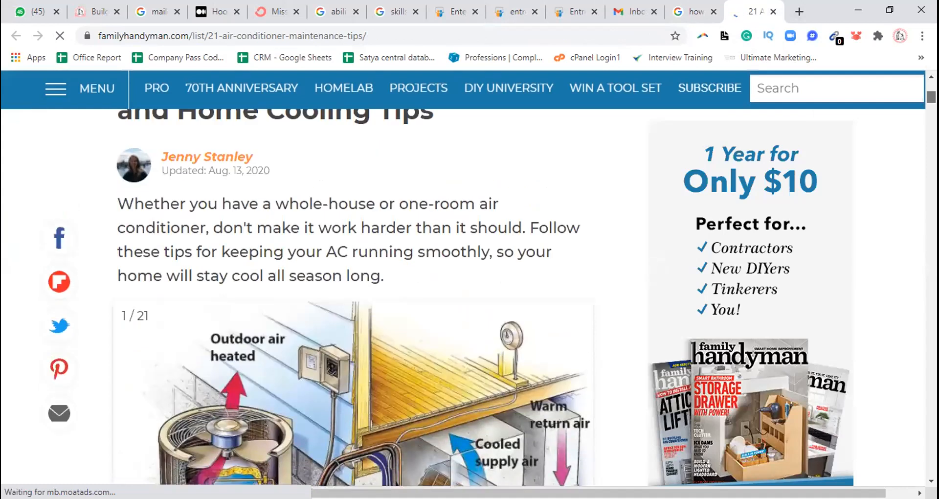
scroll(353, 297, "down", 4)
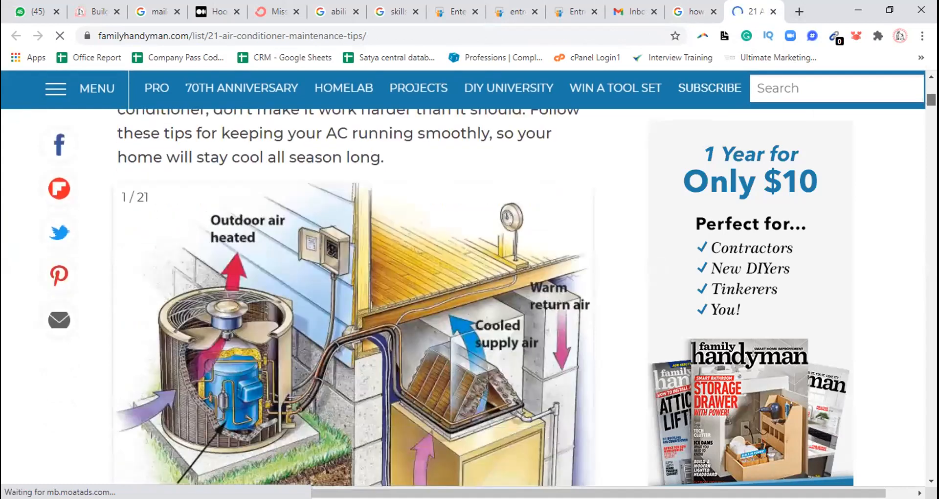
scroll(353, 298, "down", 8)
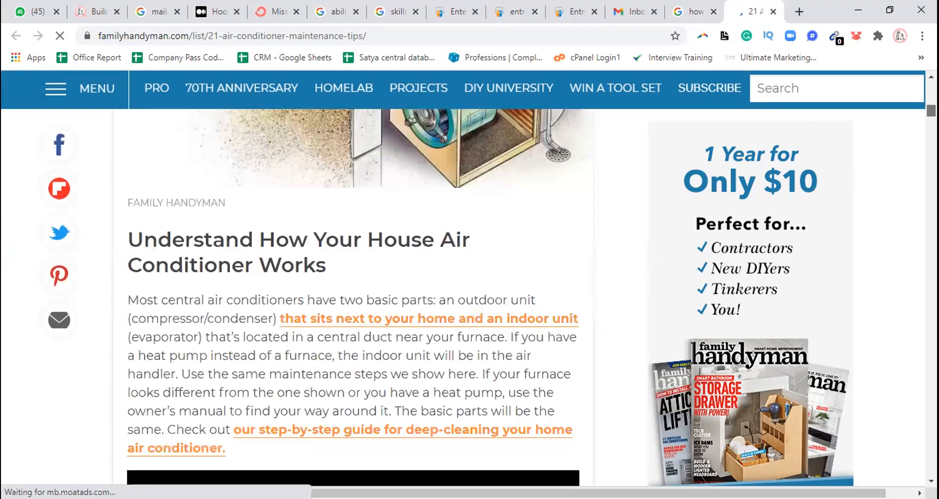
scroll(353, 297, "down", 15)
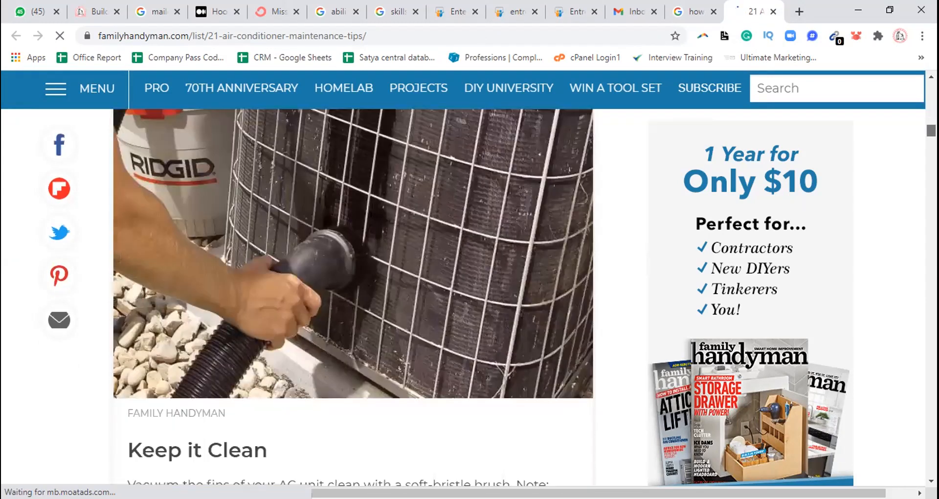
scroll(353, 298, "down", 7)
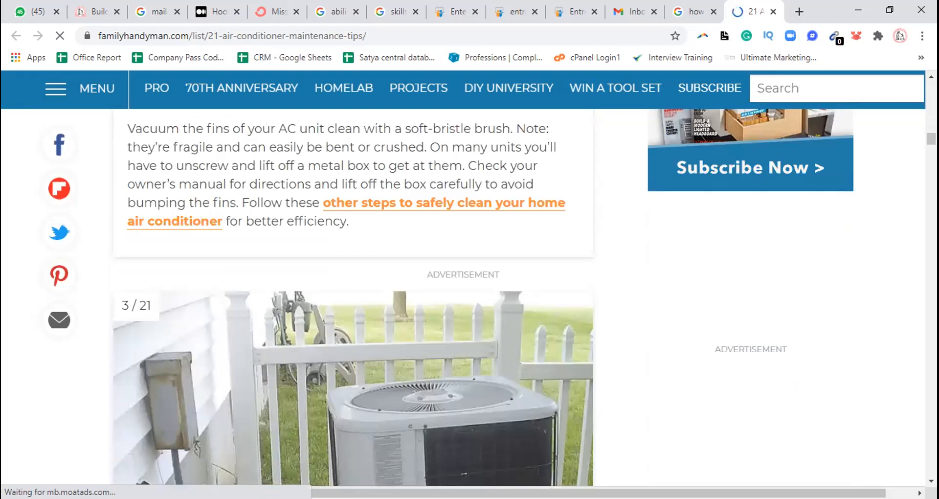
scroll(353, 297, "down", 11)
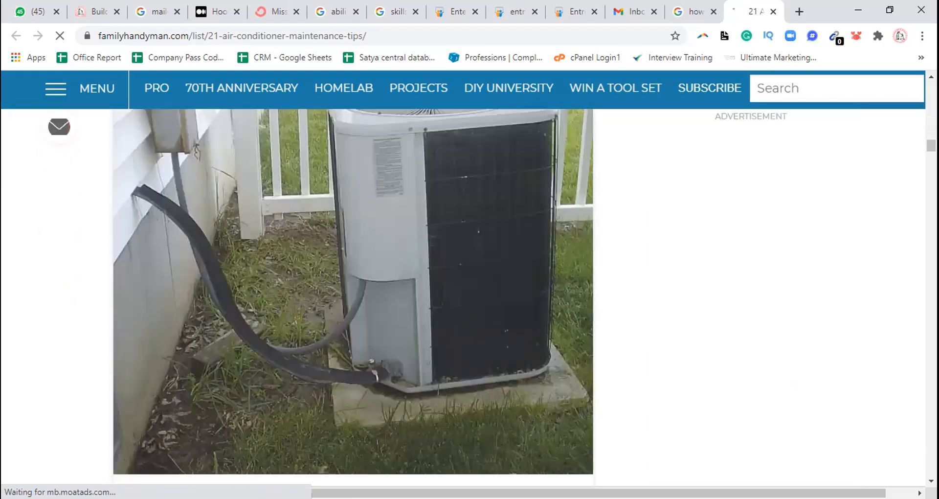
scroll(353, 297, "down", 20)
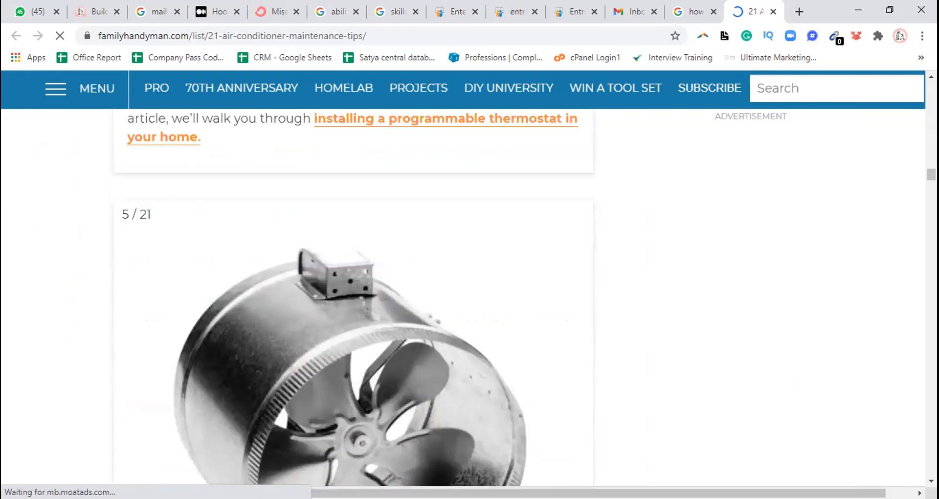
scroll(353, 297, "down", 12)
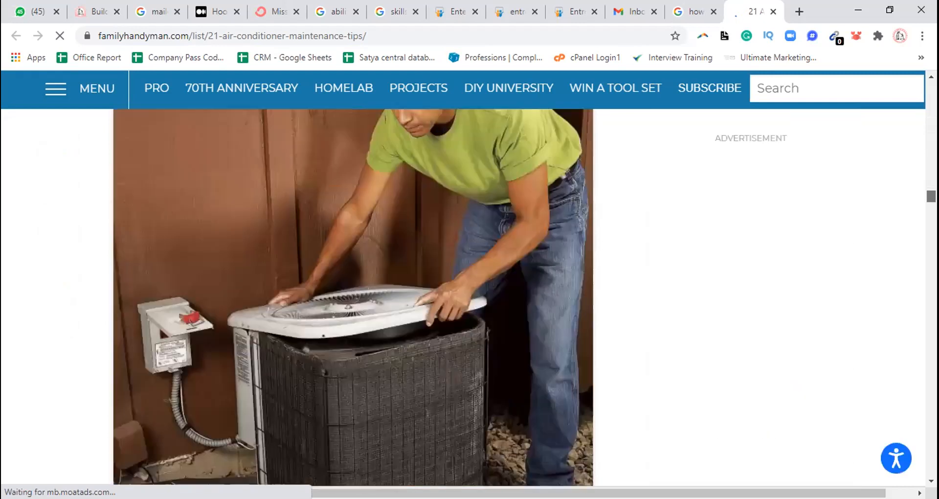
scroll(353, 298, "down", 10)
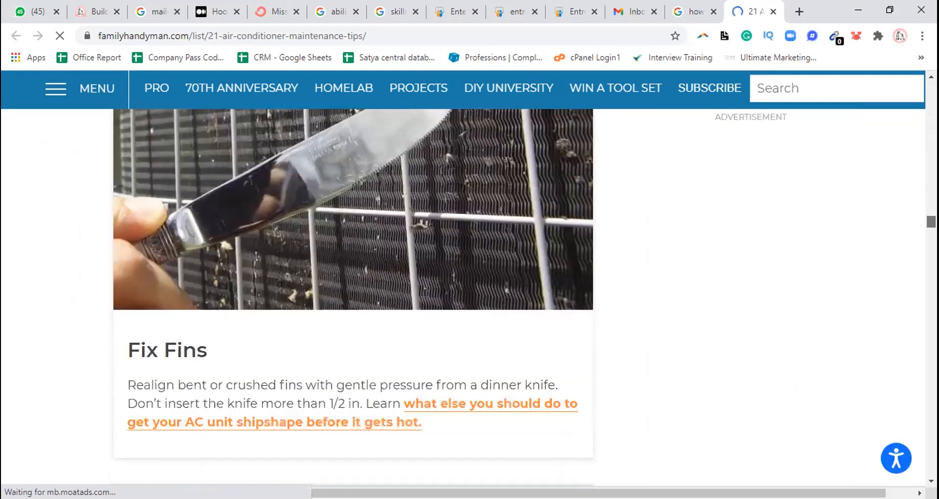
scroll(353, 297, "down", 6)
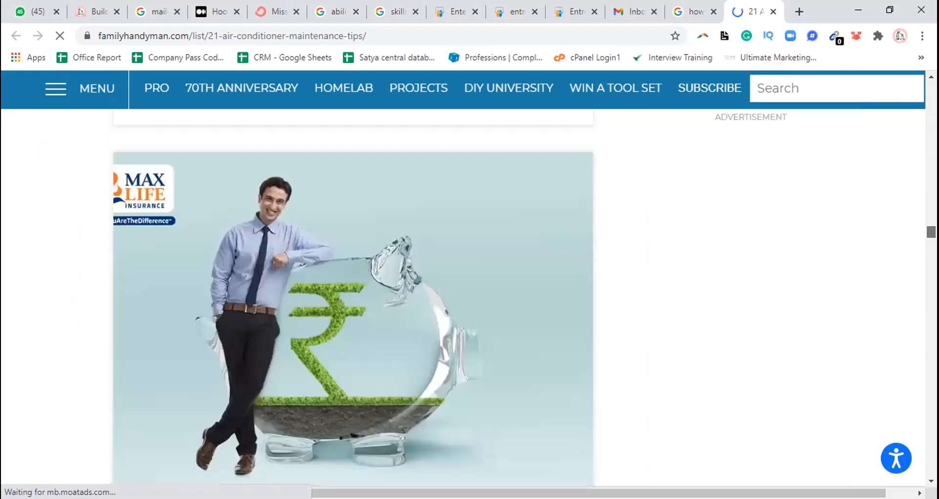
scroll(353, 298, "down", 6)
scroll(353, 297, "down", 10)
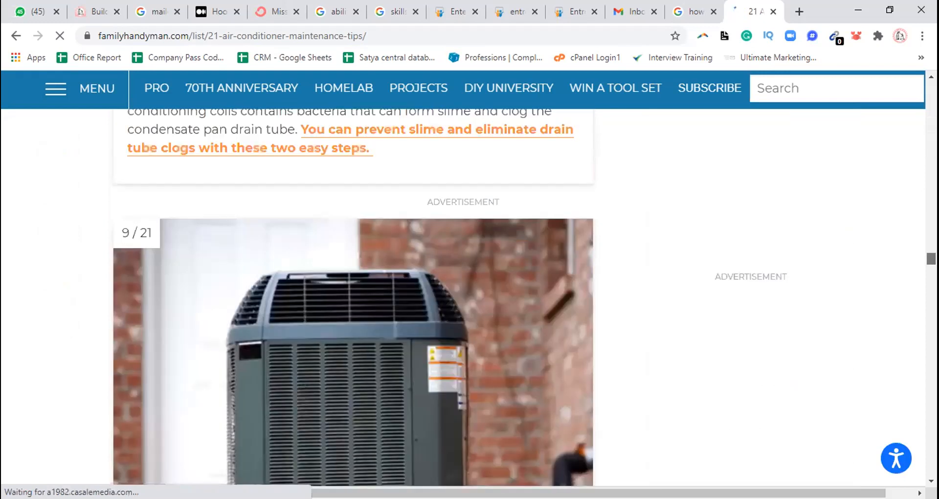
scroll(353, 297, "down", 5)
scroll(353, 298, "down", 8)
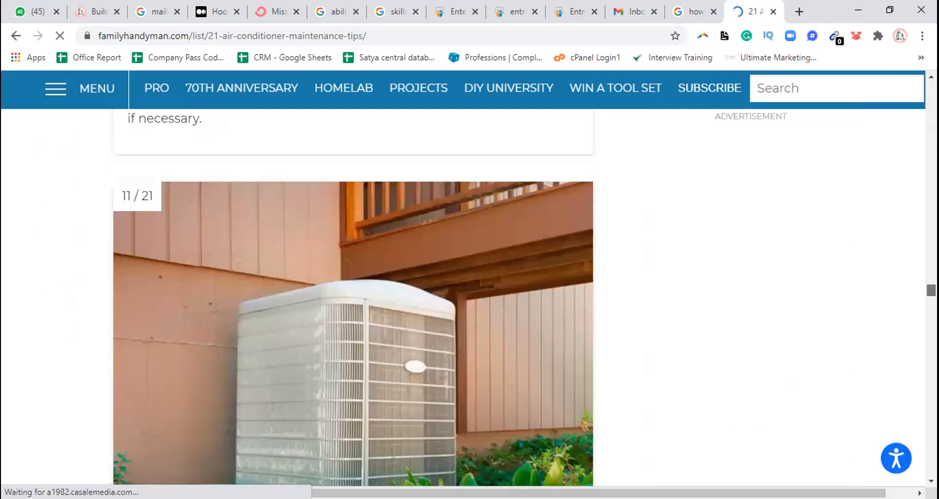
scroll(353, 298, "down", 15)
scroll(353, 297, "up", 4)
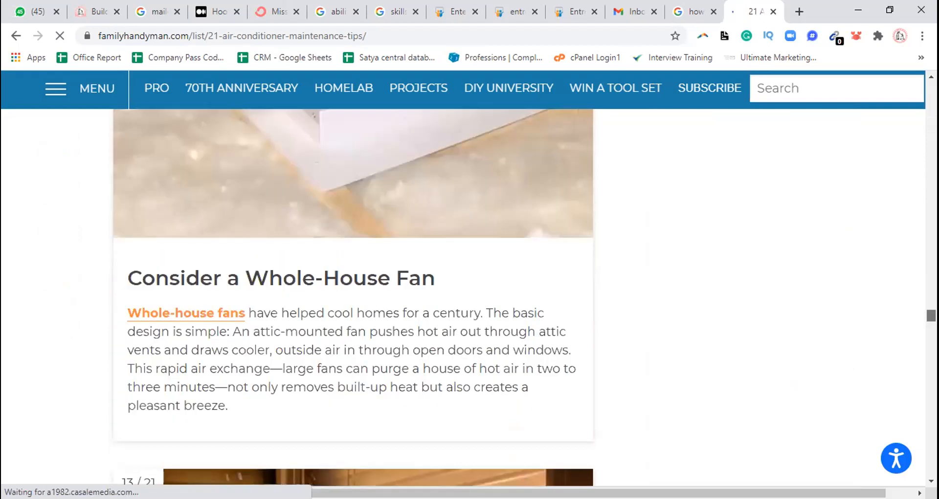
scroll(354, 297, "down", 9)
scroll(353, 298, "down", 5)
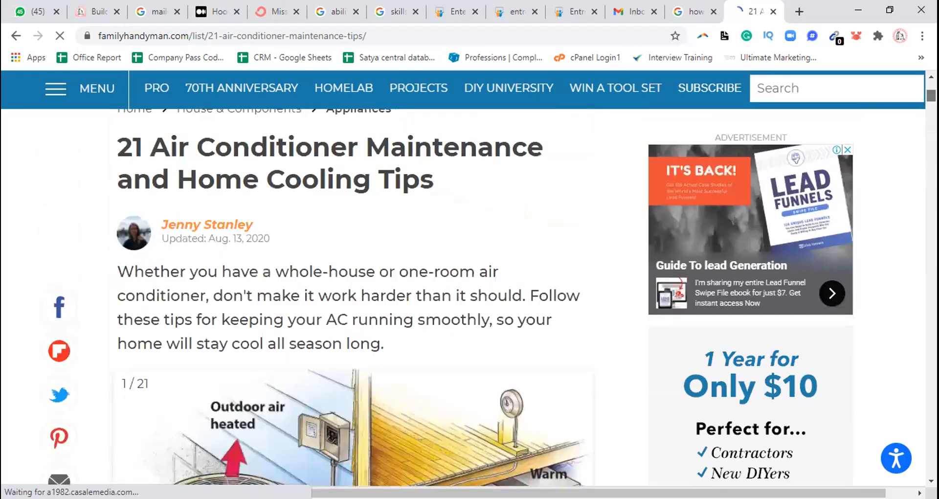
scroll(354, 298, "down", 2)
scroll(354, 297, "down", 5)
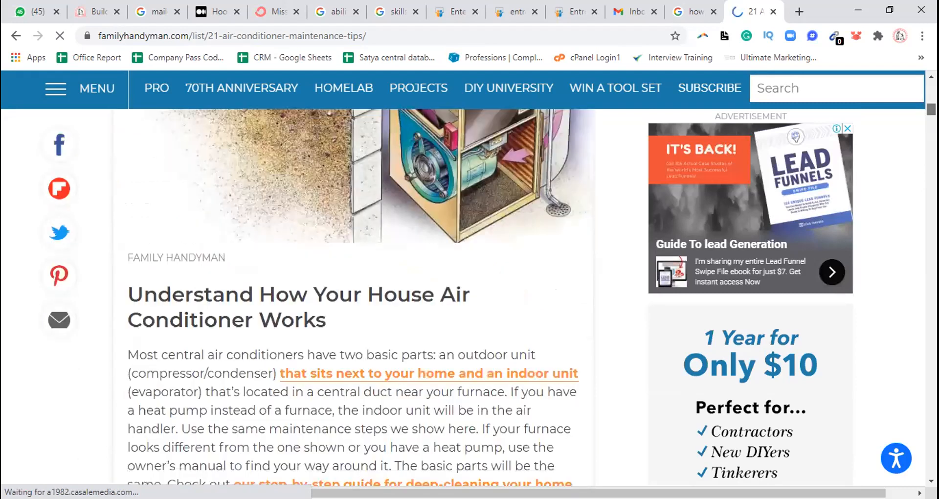
scroll(354, 298, "down", 5)
scroll(354, 298, "down", 1)
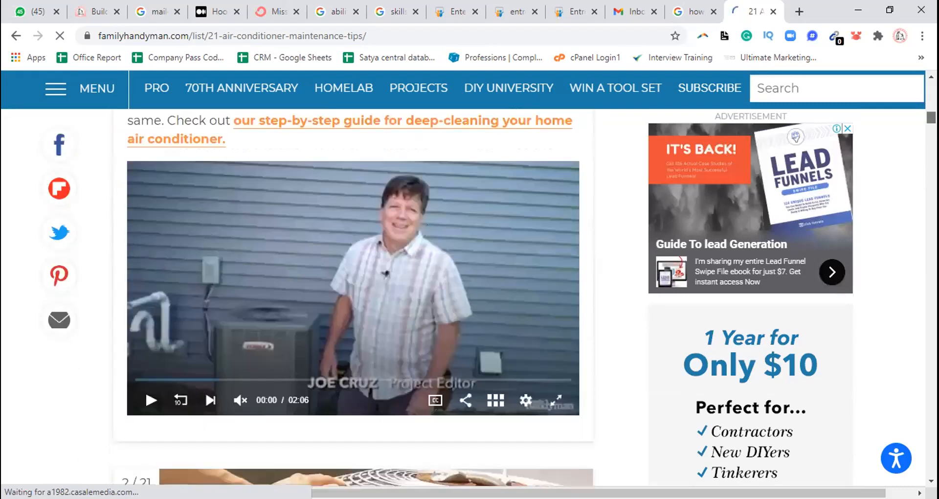
scroll(354, 298, "down", 4)
scroll(354, 297, "down", 4)
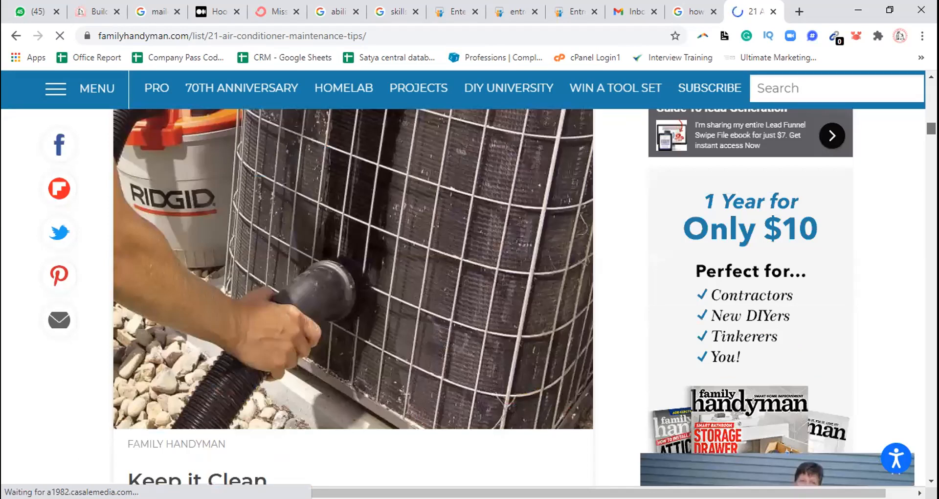
scroll(354, 297, "down", 2)
scroll(354, 297, "down", 2)
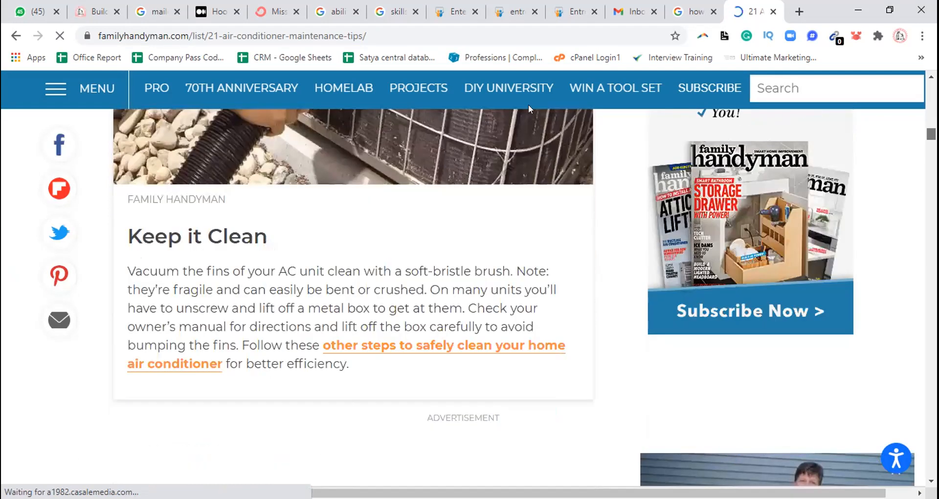
Return to the search results and open the Sansone AC result "5 Simple Ways to Maintain Your Air Conditioner" in a new tab
left_click(699, 8)
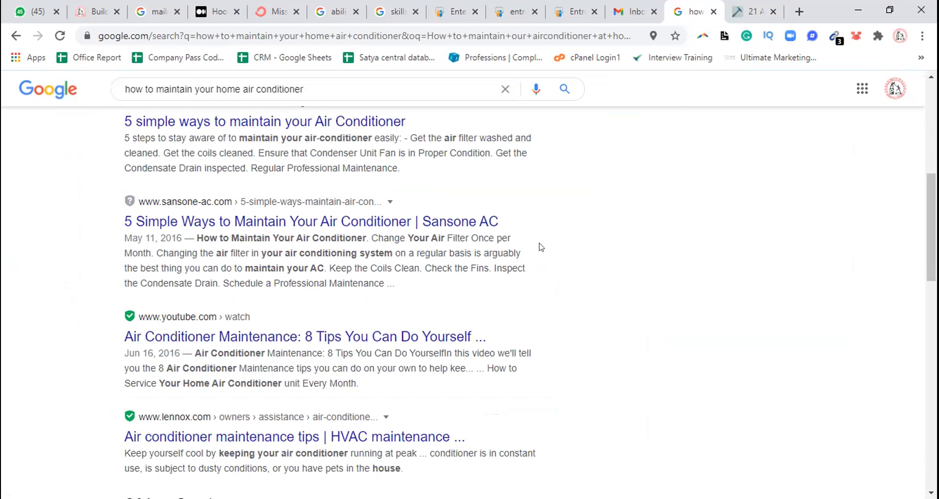
right_click(380, 228)
left_click(406, 239)
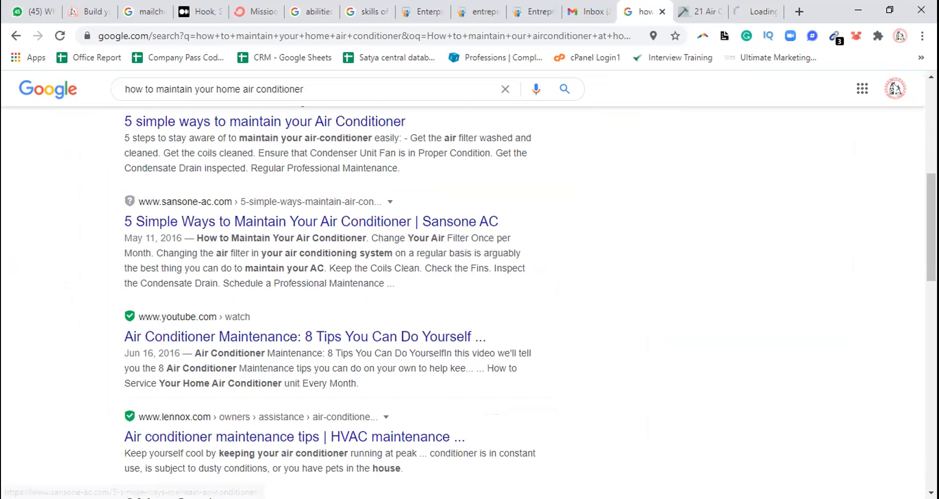
Open the wikiHow result "How to Maintain an Air Conditioner: 13 Steps (with Pictures)" in a new tab
scroll(348, 294, "down", 7)
scroll(348, 293, "down", 3)
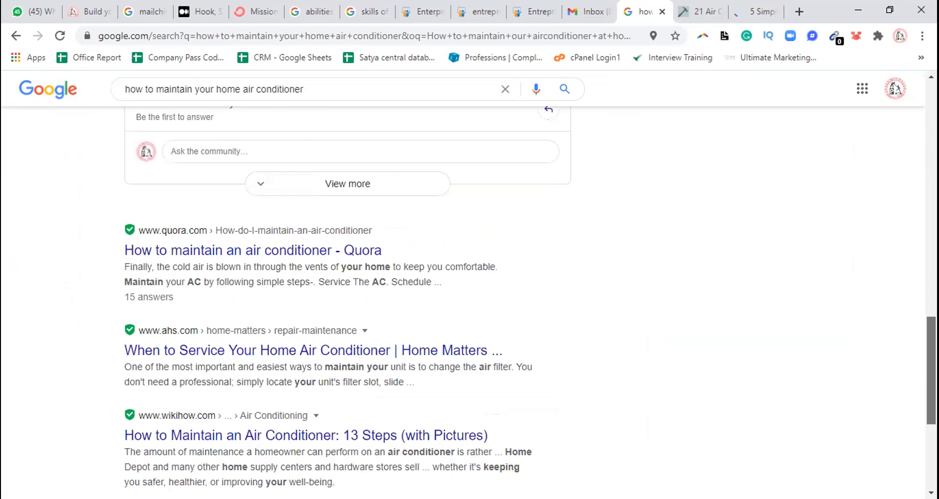
scroll(348, 293, "down", 2)
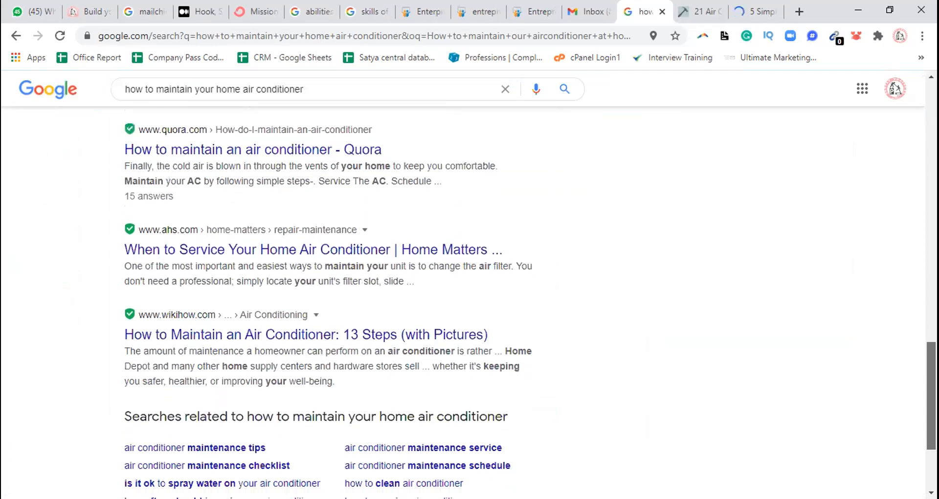
scroll(315, 400, "down", 1)
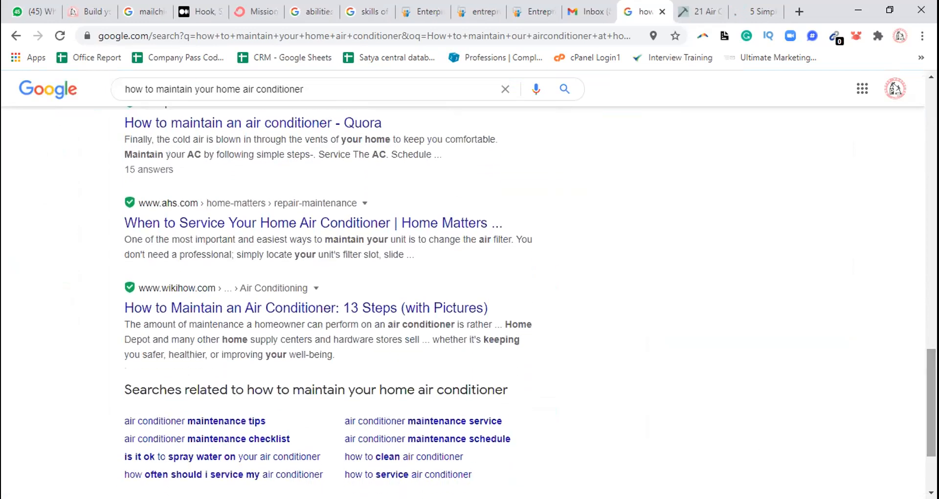
right_click(304, 312)
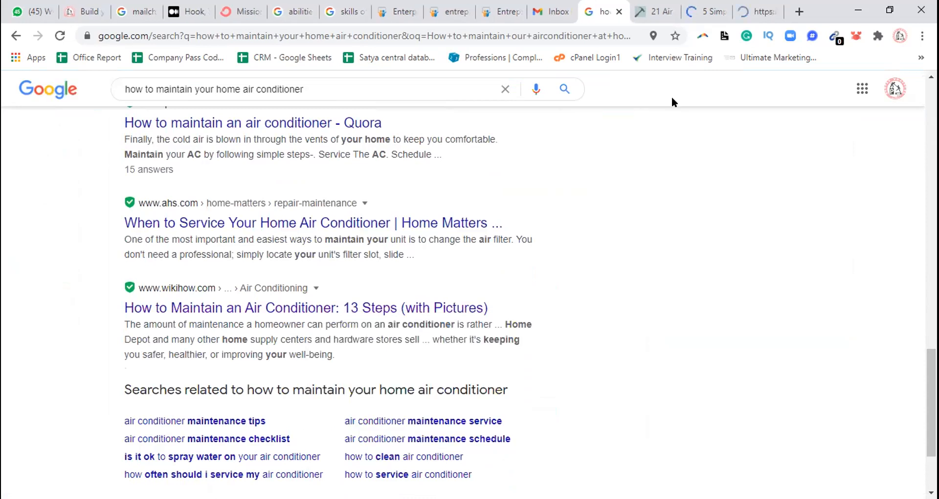
Open the wikiHow article "How to Maintain an Air Conditioner" and select the step 1 text about unplugging the unit
left_click(751, 11)
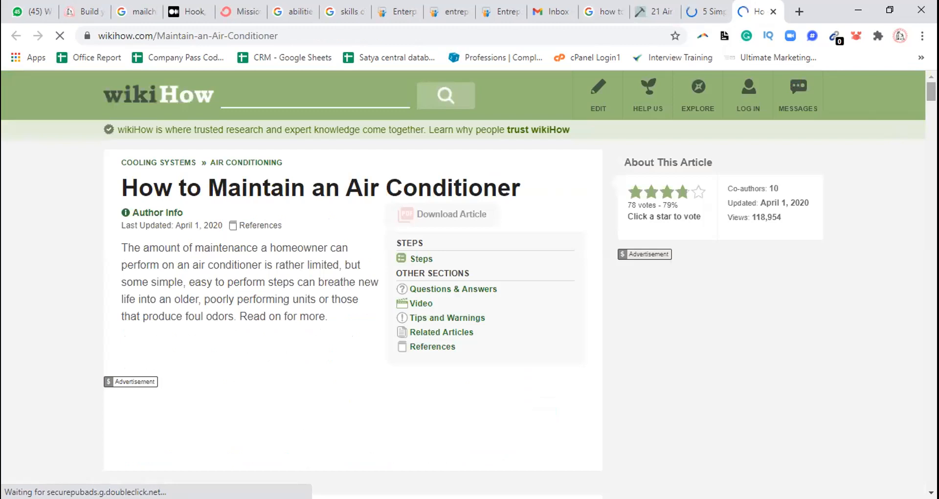
scroll(894, 140, "down", 8)
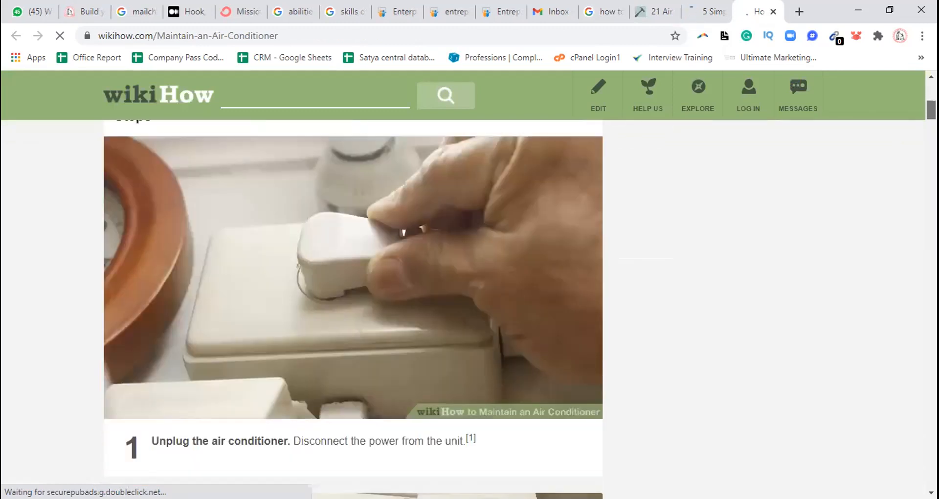
scroll(352, 317, "down", 5)
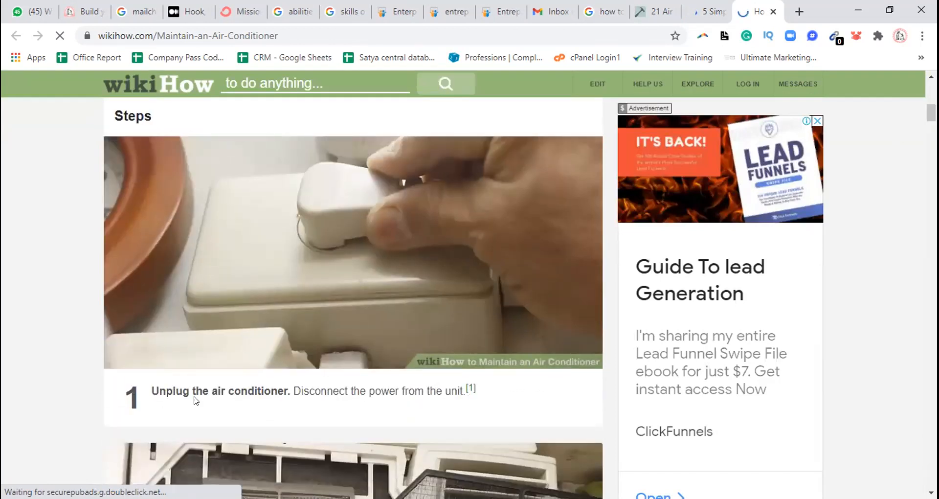
left_click_drag(151, 390, 463, 390)
Look through the opening of the Sansone AC article on maintaining an air conditioner
left_click(705, 6)
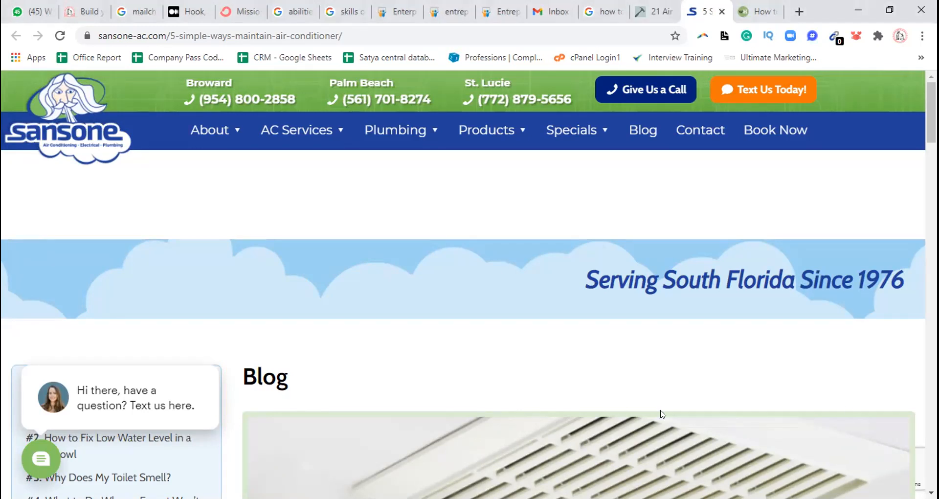
scroll(660, 413, "down", 1)
scroll(578, 323, "down", 8)
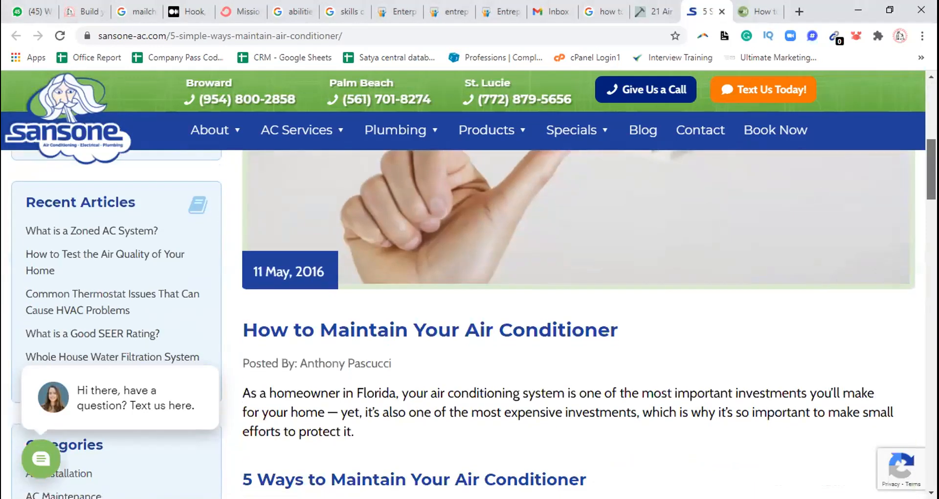
scroll(578, 323, "up", 5)
scroll(578, 323, "up", 3)
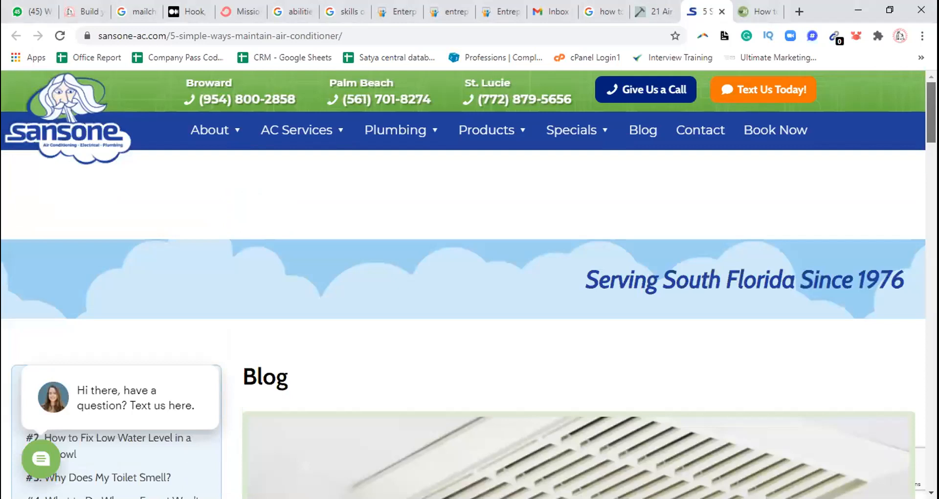
Return to the wikiHow article and copy the photo of step 1
key("ctrl+Tab")
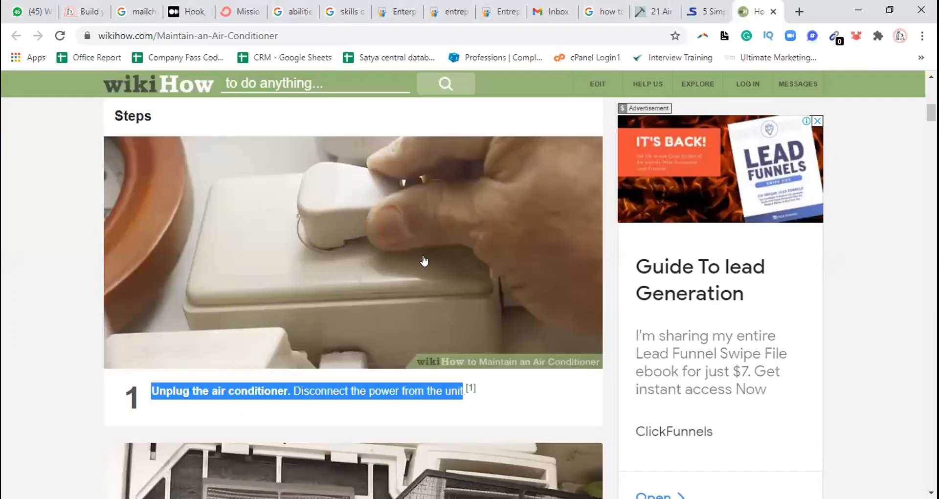
right_click(391, 202)
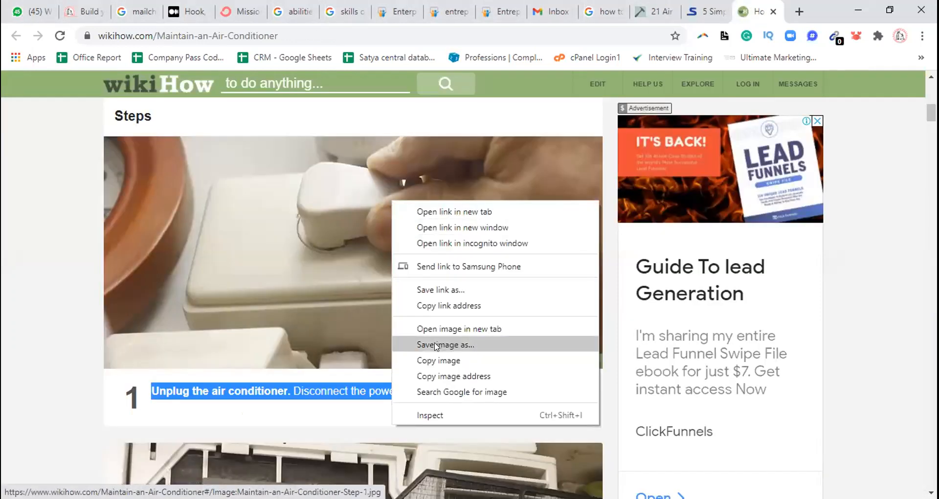
left_click(446, 363)
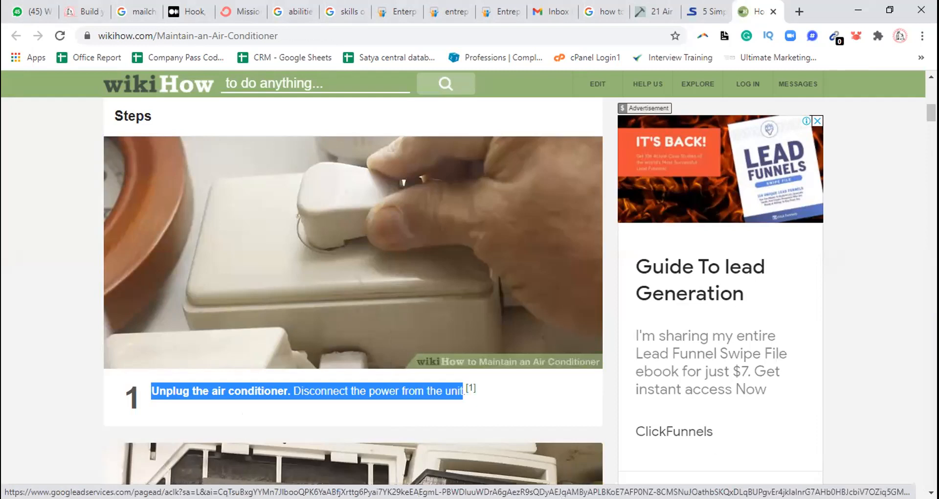
key("alt+Tab")
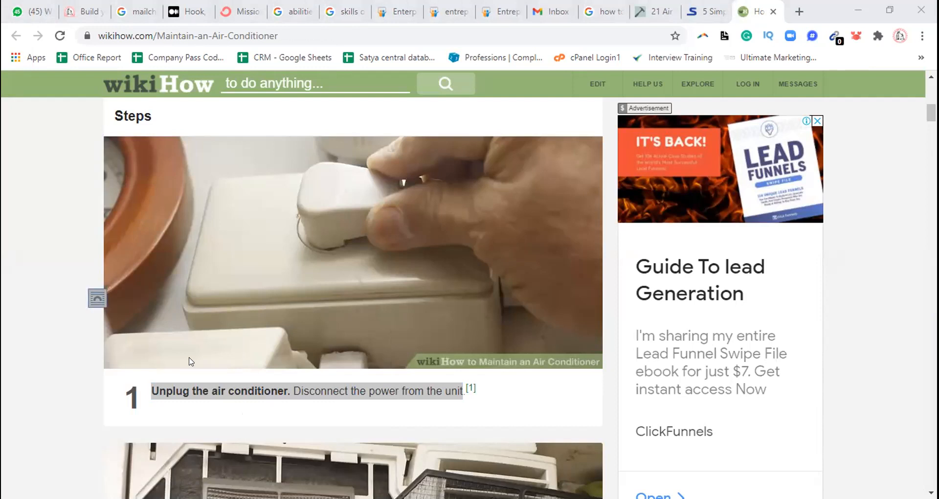
key("alt+Tab")
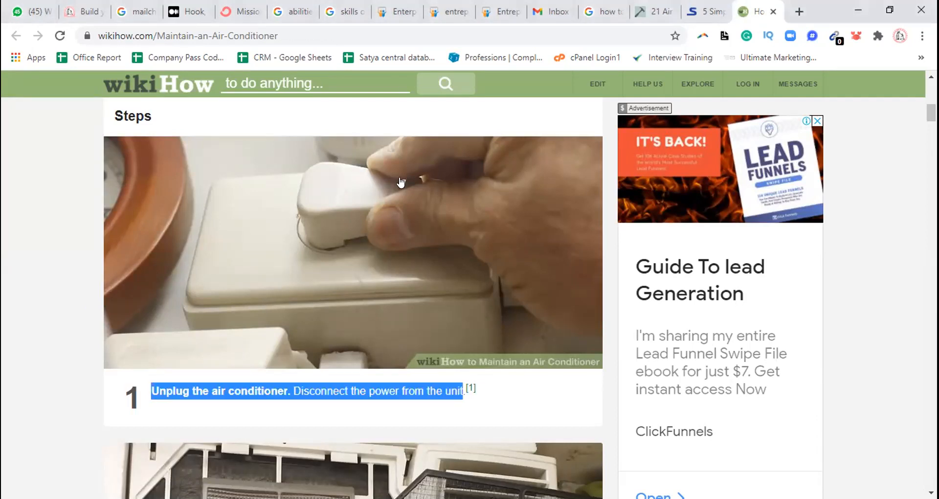
Save the wikiHow step 1 photo to the Desktop as aid665790-v4-728px-Maintain-an-Air-Conditioner-Step-1.jpg
mouse_move(931, 113)
left_mouse_down()
mouse_move(931, 127)
mouse_move(931, 109)
left_mouse_up()
right_click(375, 215)
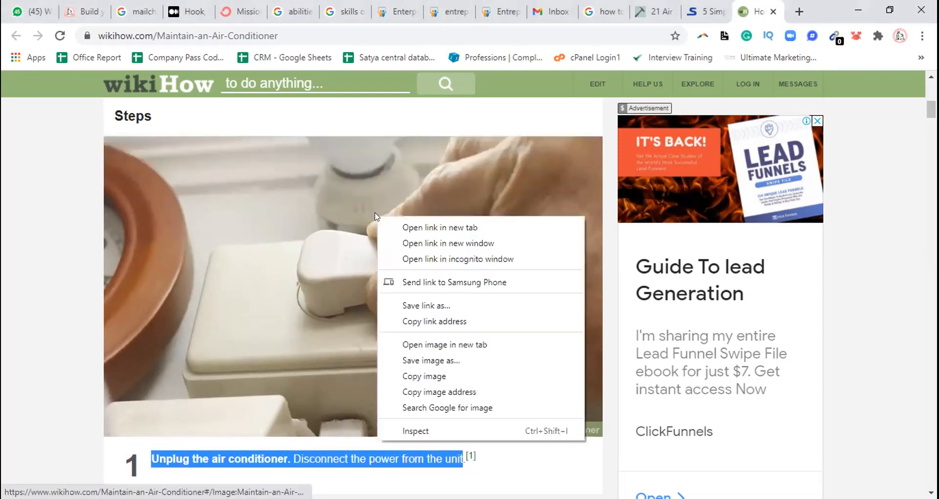
left_click(432, 360)
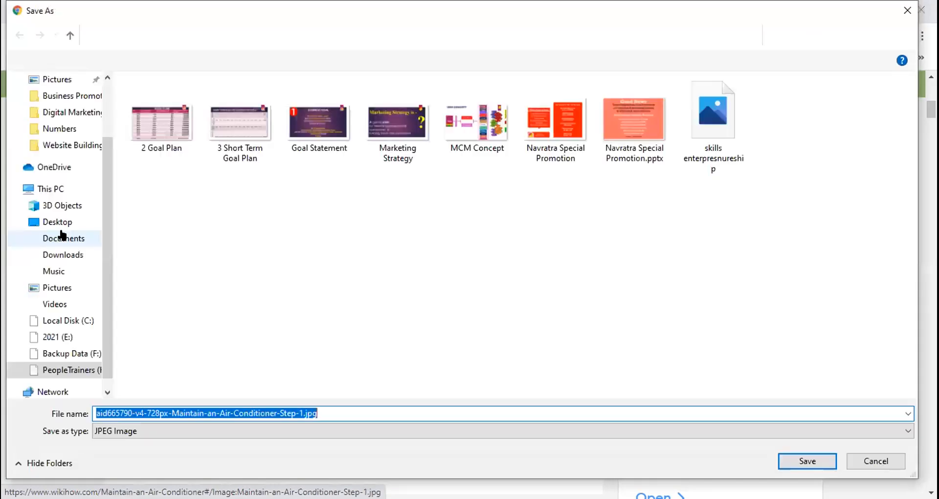
left_click(54, 220)
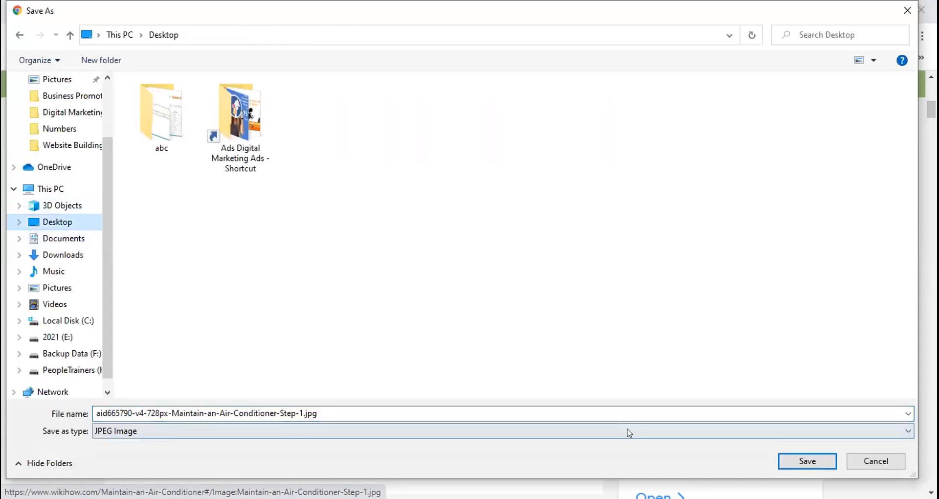
left_click(818, 459)
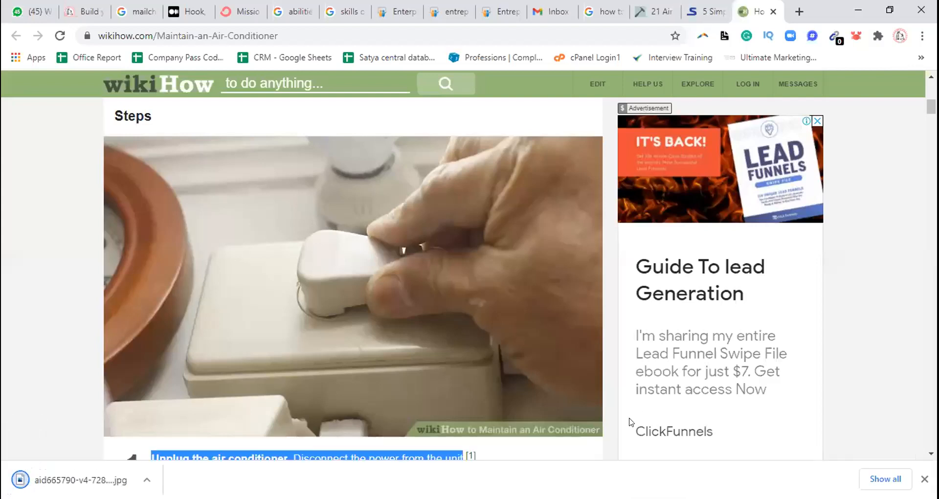
Switch to the Word document and apply the Heading 1 style to "10 Tips to Maintain Your Air Conditioner @ Home Yourself"
mouse_move(684, 92)
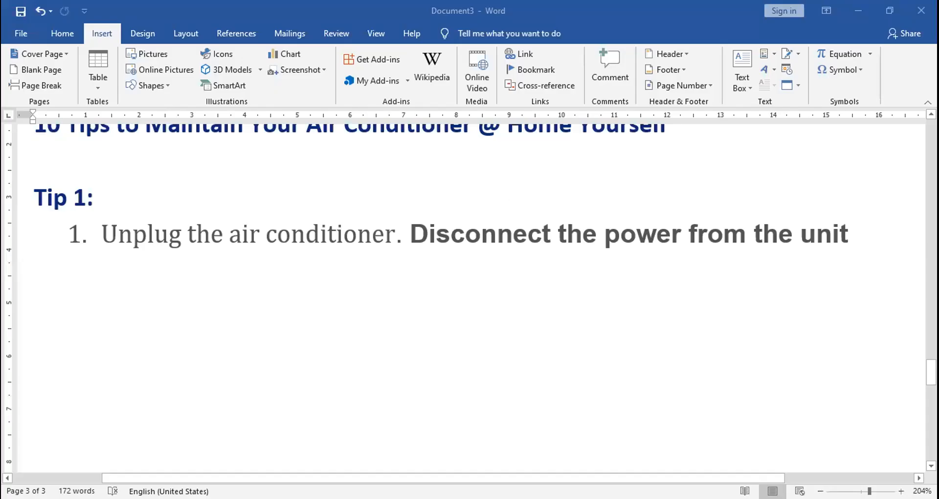
mouse_move(931, 372)
left_mouse_down()
mouse_move(931, 353)
mouse_move(932, 361)
left_mouse_up()
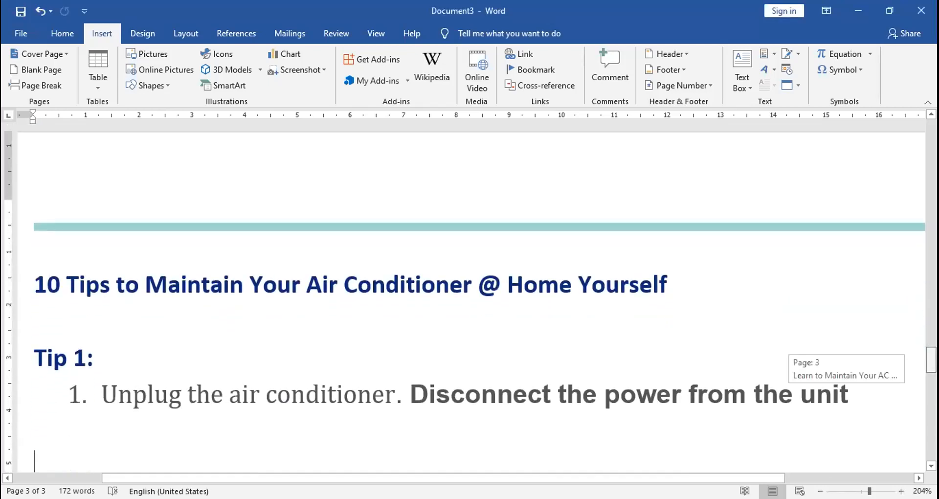
mouse_move(931, 361)
left_mouse_down()
mouse_move(931, 370)
mouse_move(931, 362)
left_mouse_up()
left_click_drag(32, 250, 669, 238)
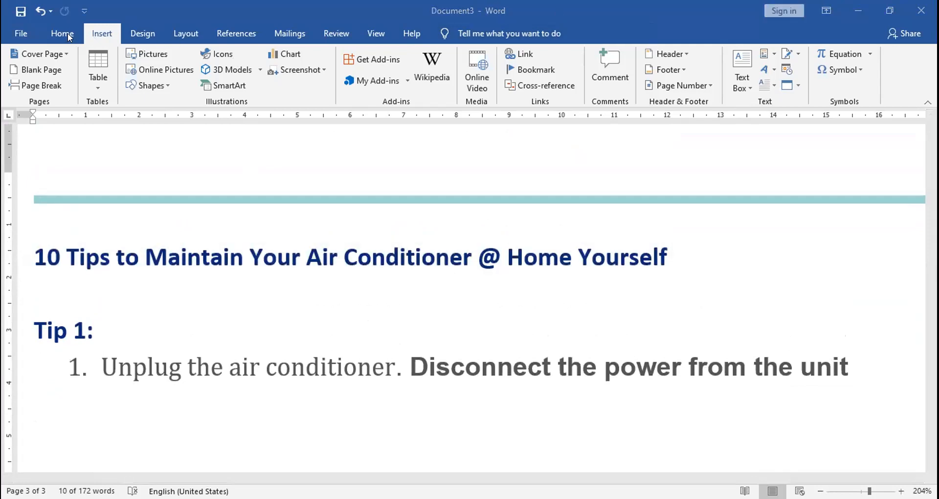
left_click(64, 36)
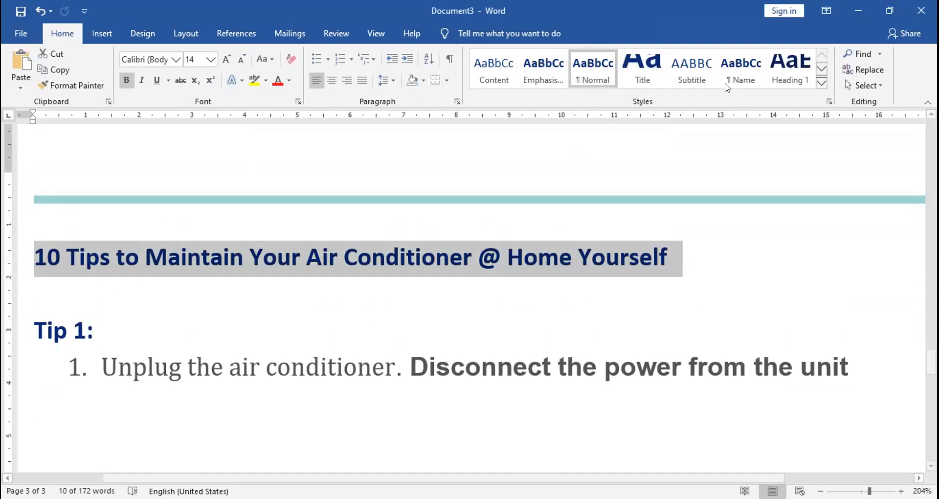
left_click(774, 74)
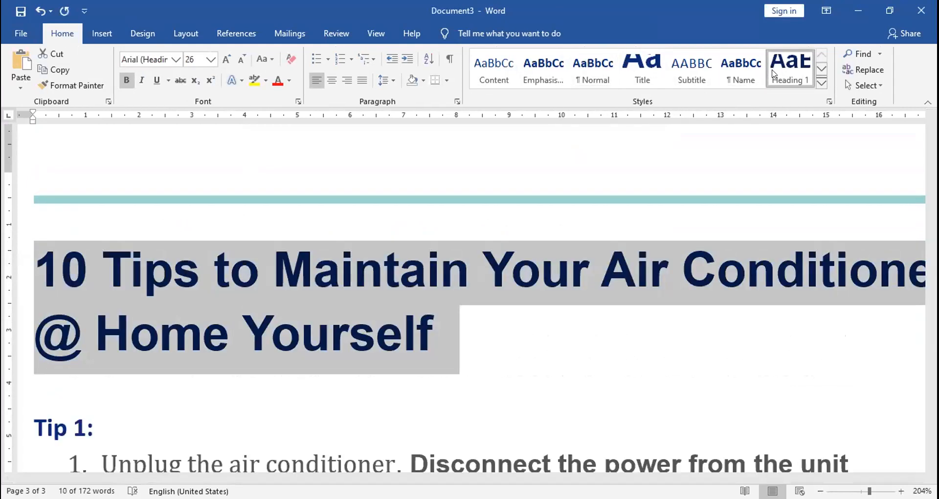
Reduce the "10 Tips" heading's font size, trying 20 and settling on 16 so it fits one line
left_click(193, 54)
type("20")
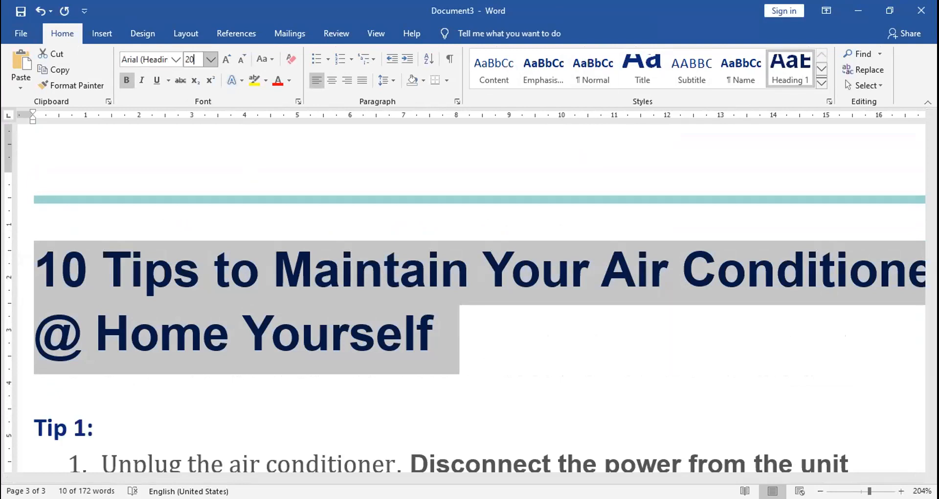
key("Return")
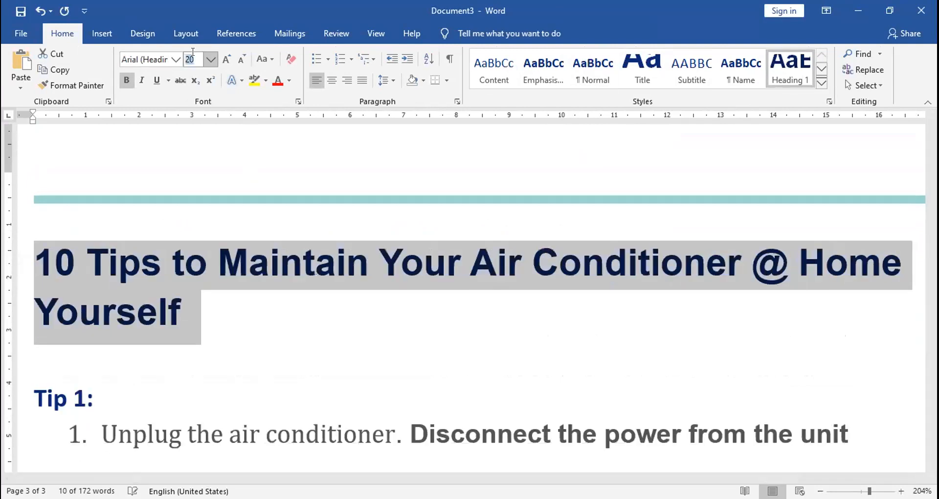
left_click(192, 54)
type("16")
key("Return")
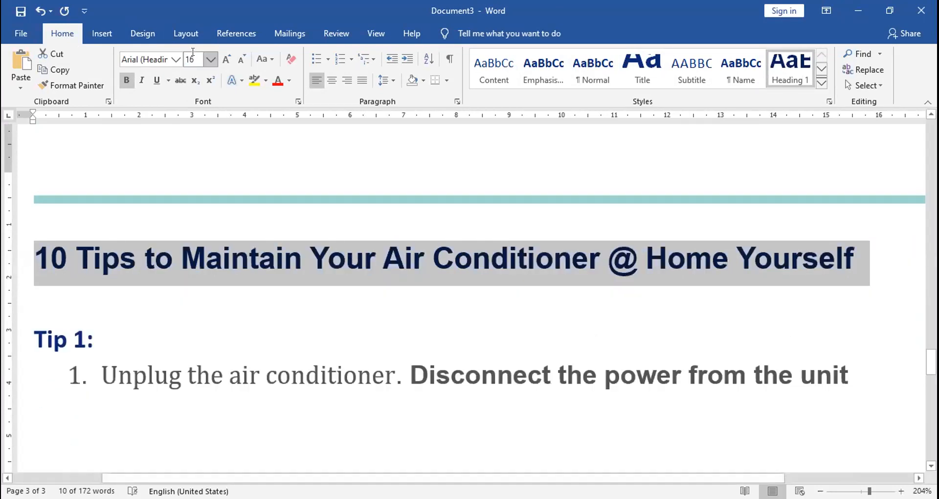
Apply the Heading 1 style to the "Tip 1:" line and set its font size to 20
left_click(151, 345)
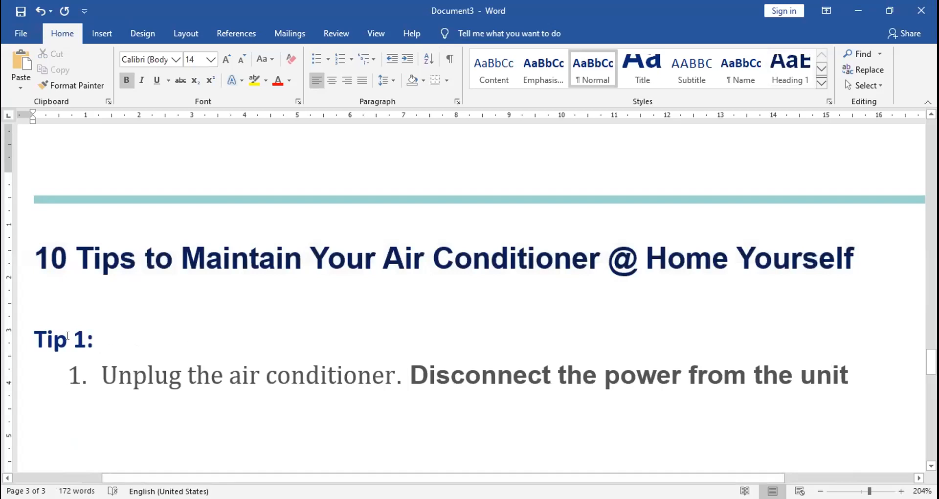
left_click(36, 337)
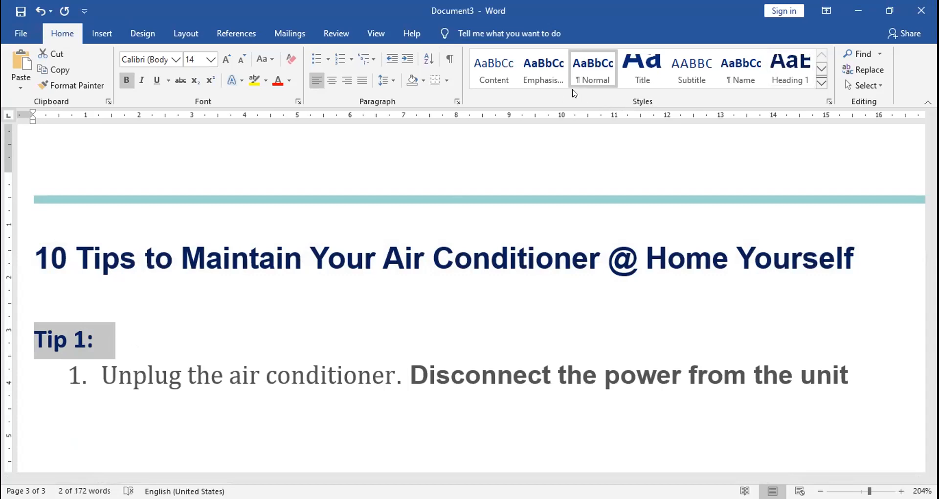
left_click(785, 77)
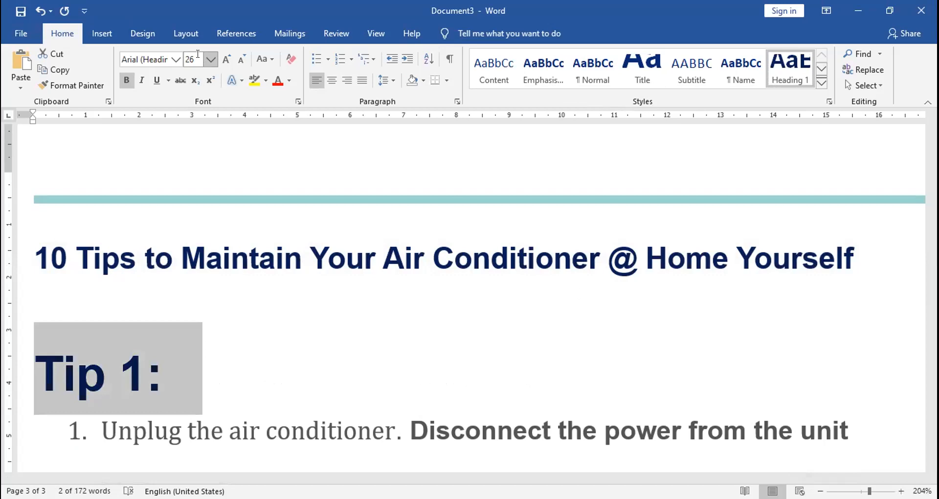
left_click(195, 59)
type("20")
key("Return")
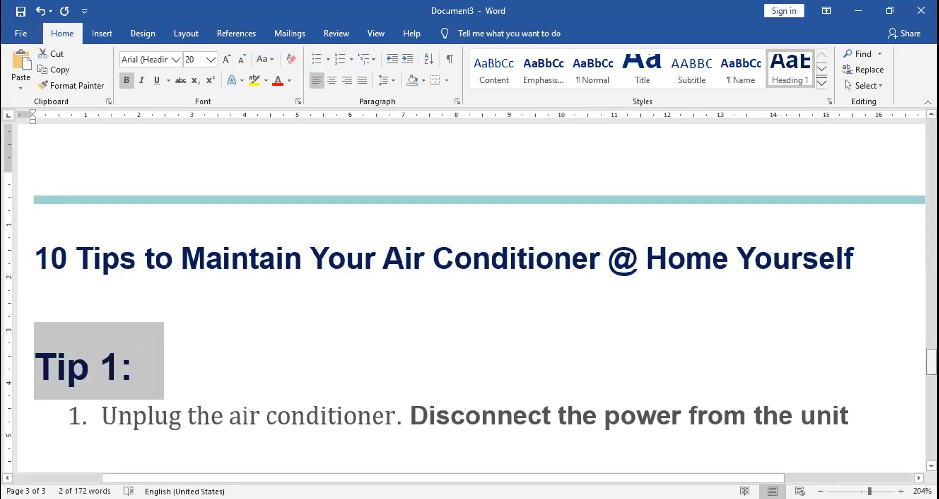
Add blank lines below Tip 1, paste a copy of its heading and numbered text there, and renumber the copied heading as Tip 2
left_click_drag(930, 362, 930, 376)
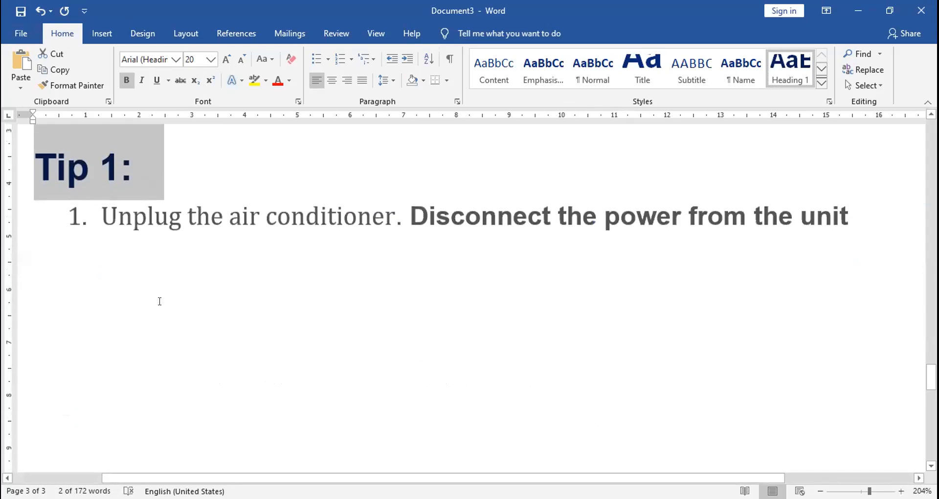
left_click(159, 300)
key("Return")
key("Return")
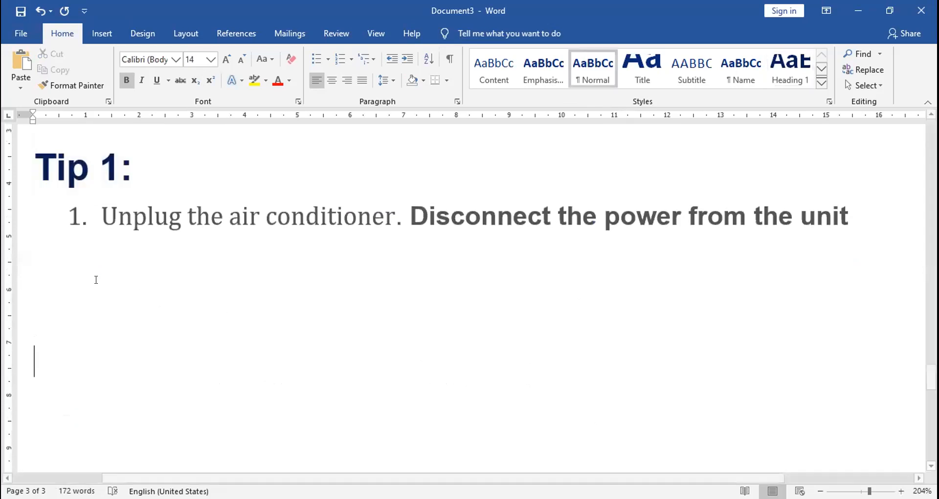
left_click_drag(31, 161, 186, 247)
key("ctrl+c")
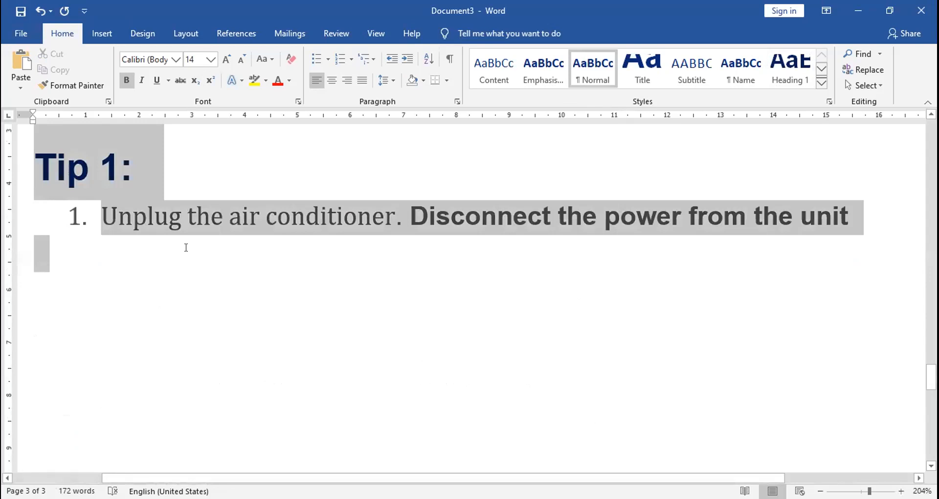
left_click(71, 294)
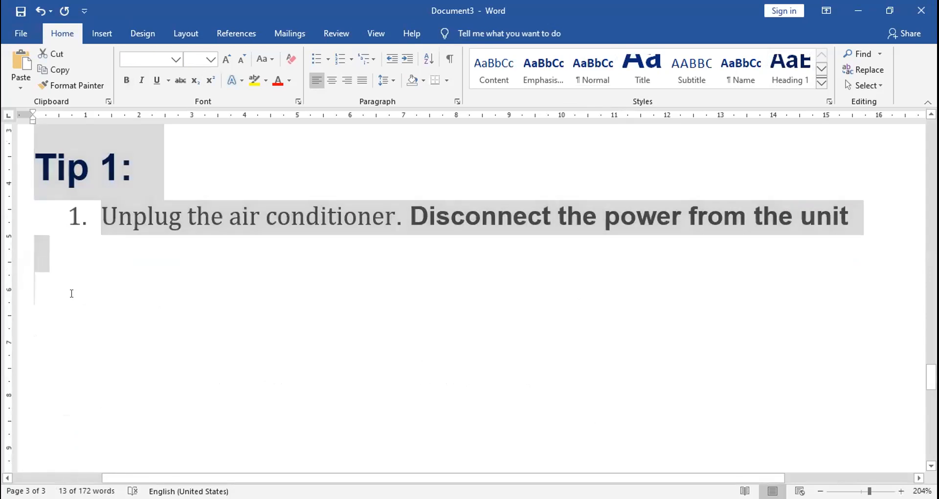
key("Return")
key("ctrl+v")
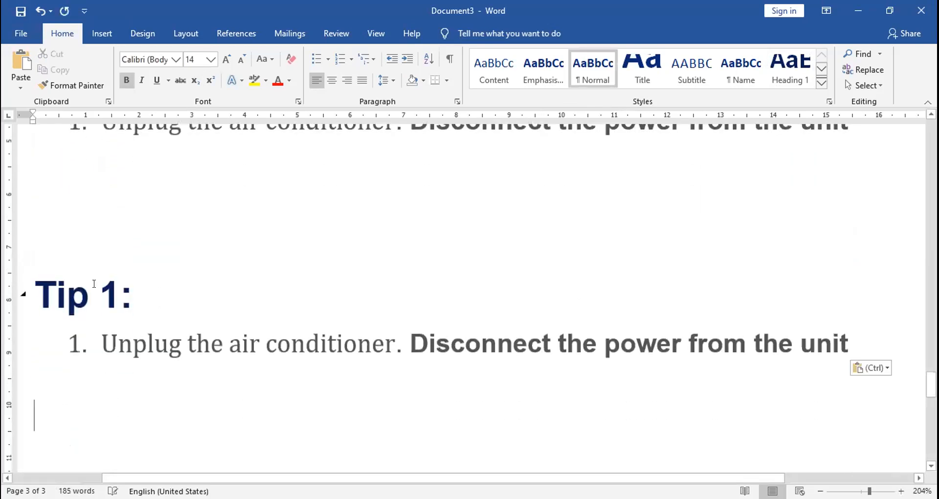
double_click(115, 284)
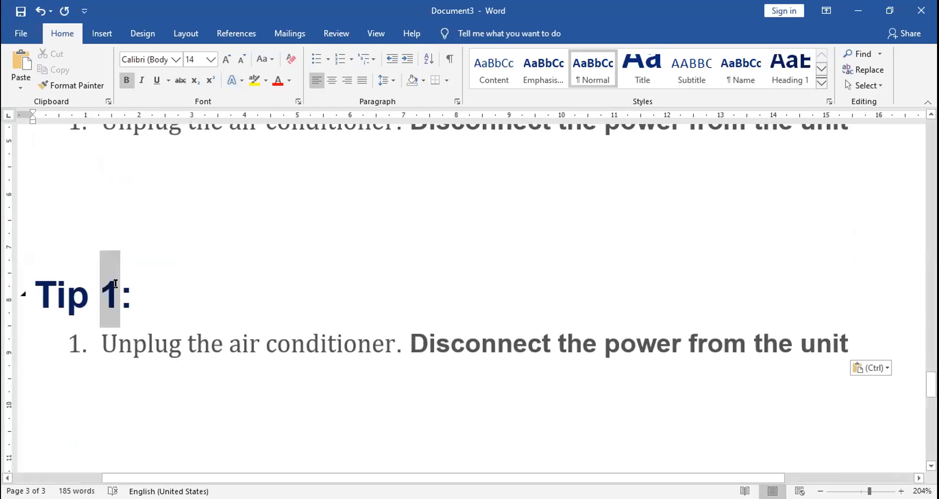
type("2")
Paste another copy of the tip block below Tip 2 and renumber its heading as Tip 3
left_click(65, 425)
key("ctrl+v")
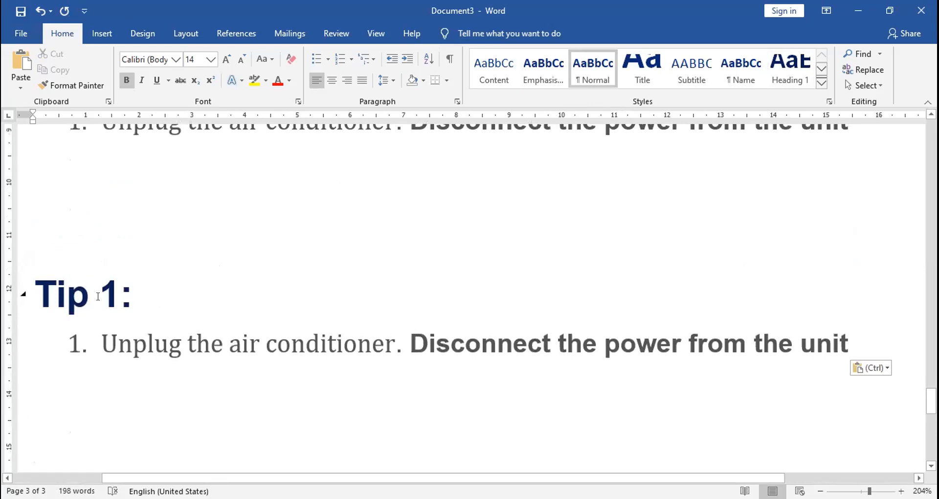
double_click(117, 290)
type("3")
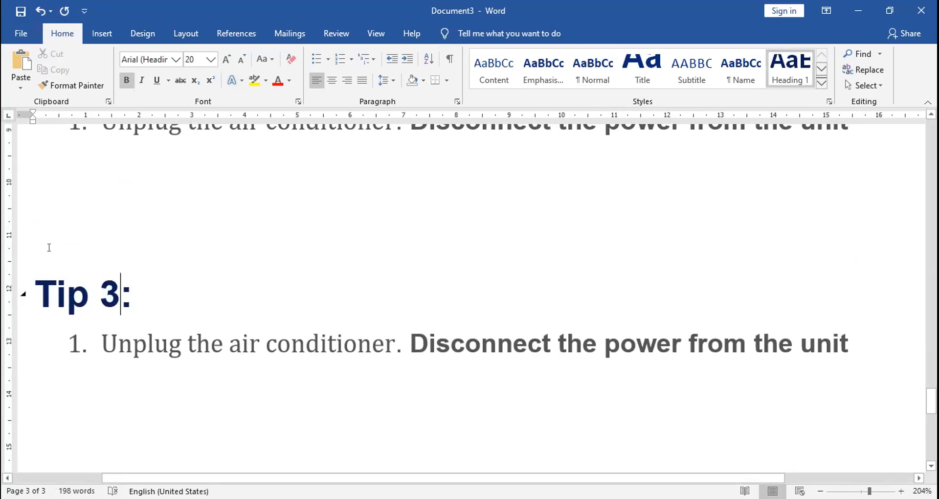
left_click(72, 206)
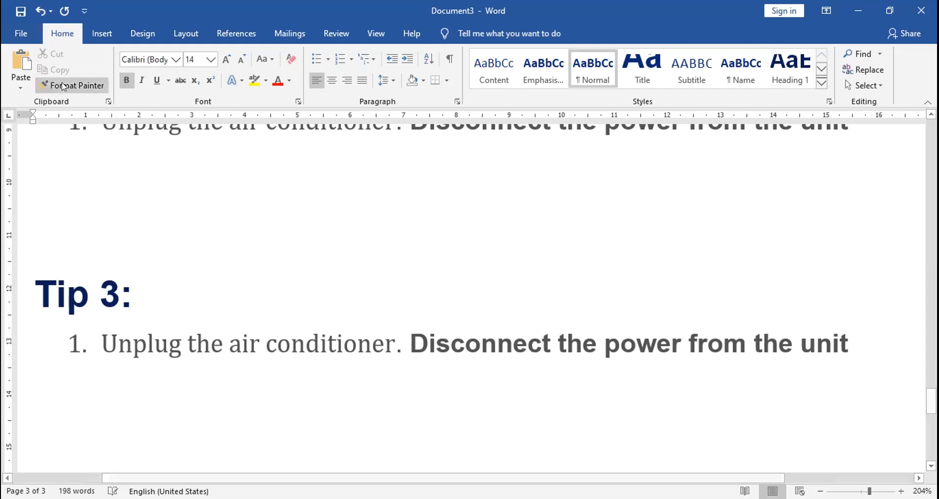
Insert page breaks in the blank space above the Tip 3 and Tip 2 headings so each tip starts a new page
left_click(102, 35)
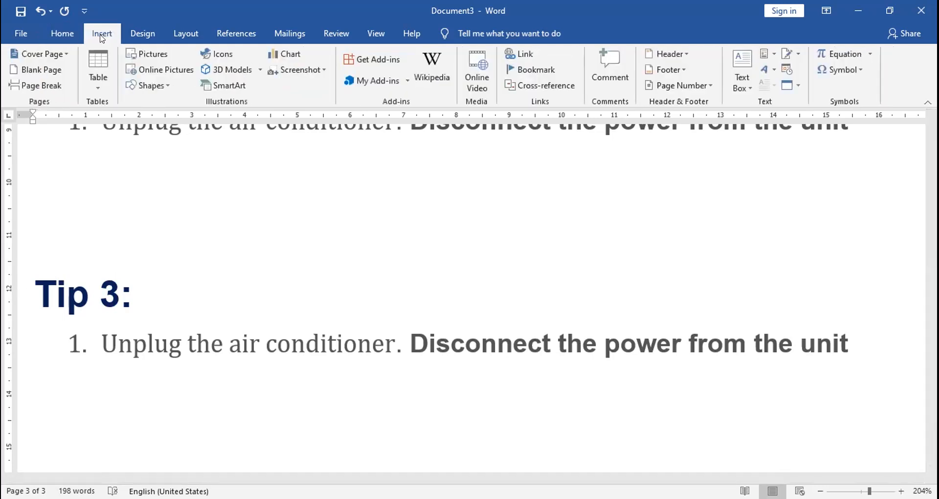
left_click(41, 85)
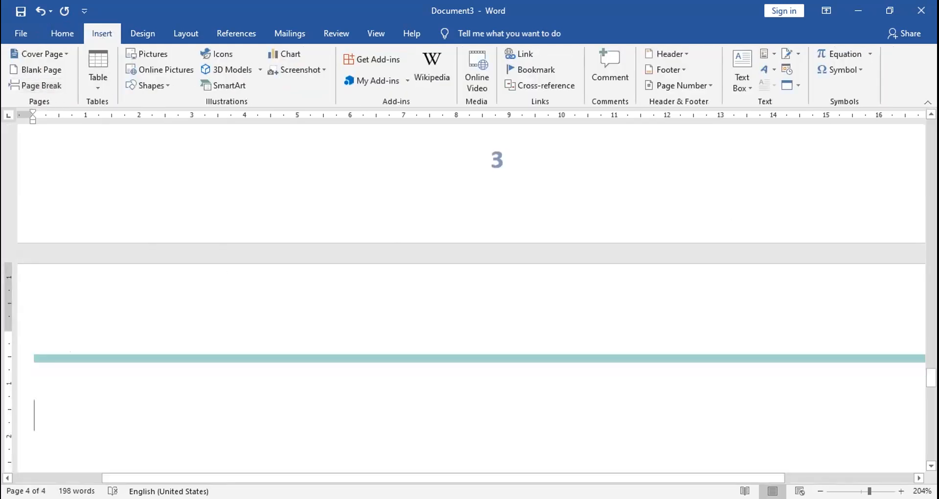
scroll(469, 294, "up", 10)
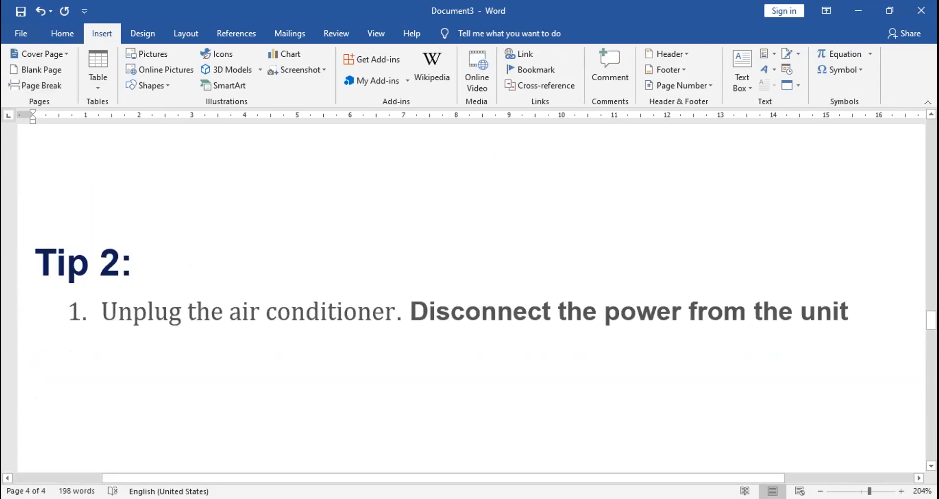
left_click(60, 207)
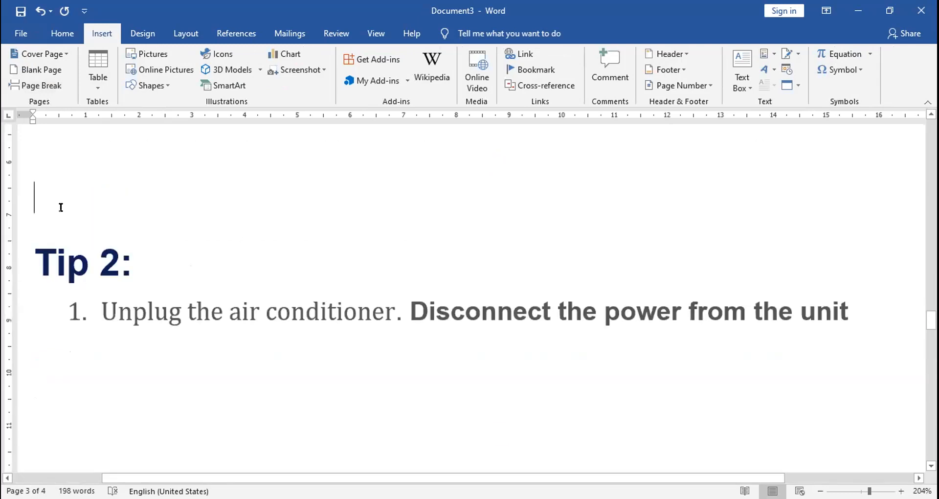
left_click(45, 82)
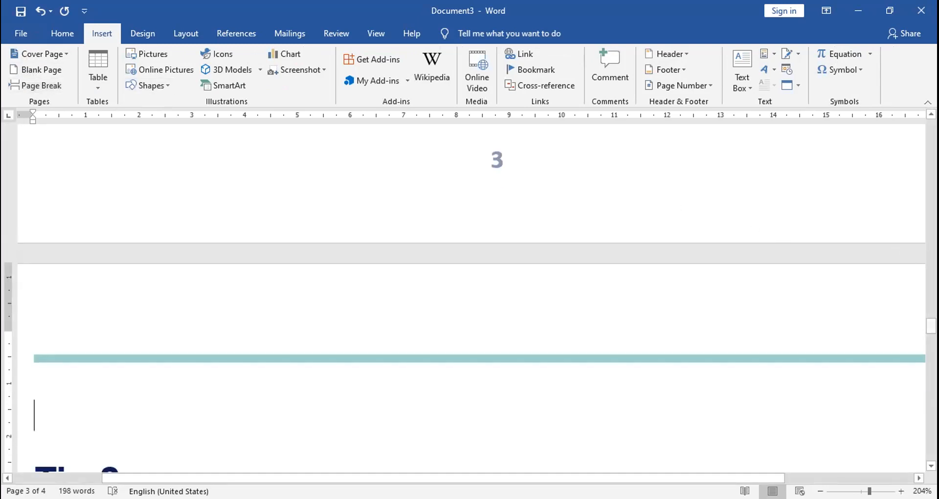
Insert the desktop picture aid665790-v4-728px-Maintain-an-Air-Conditioner-Step-1.jpg below the Tip 1 text
left_click_drag(931, 325, 931, 274)
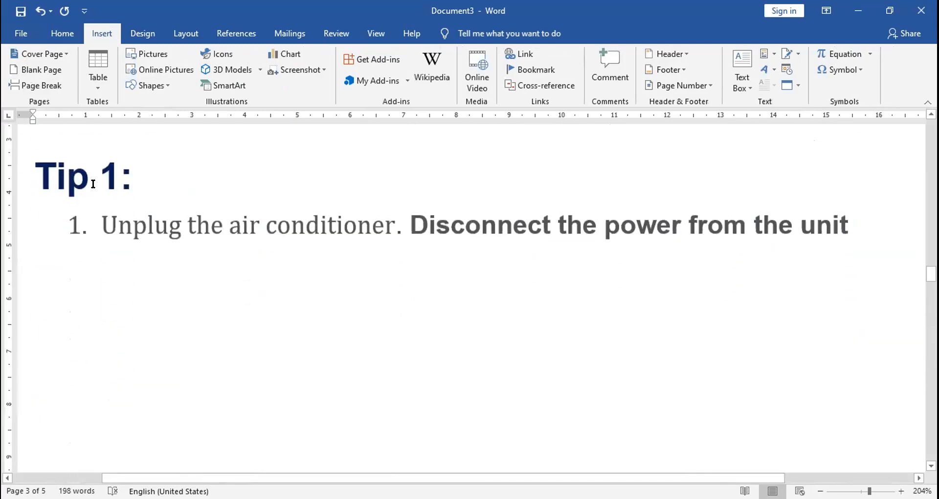
left_click(156, 52)
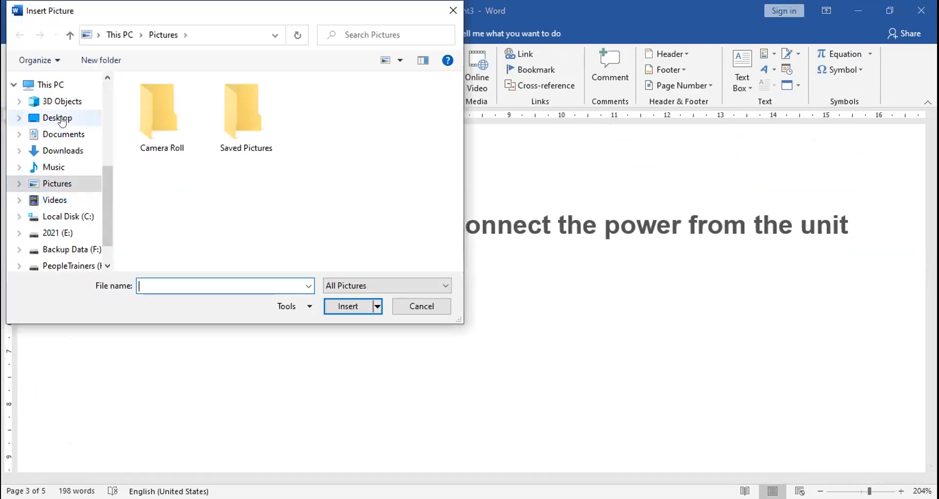
left_click(61, 118)
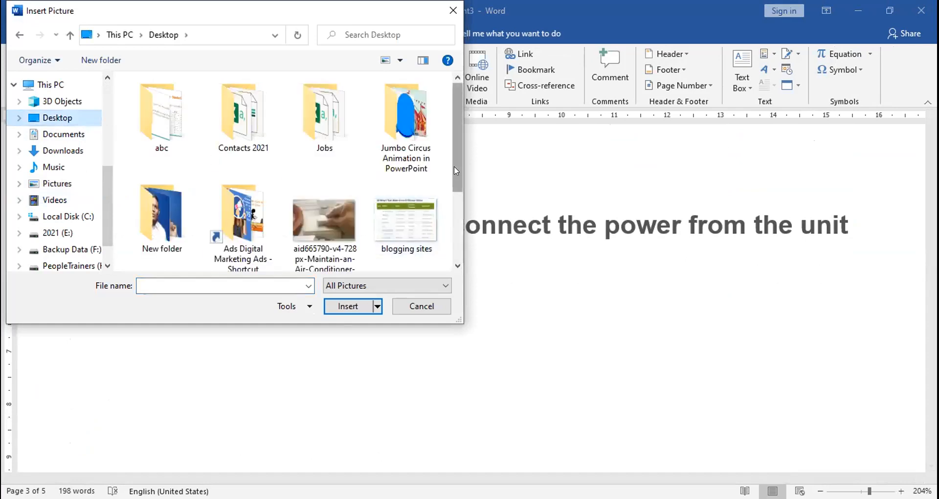
left_click(299, 223)
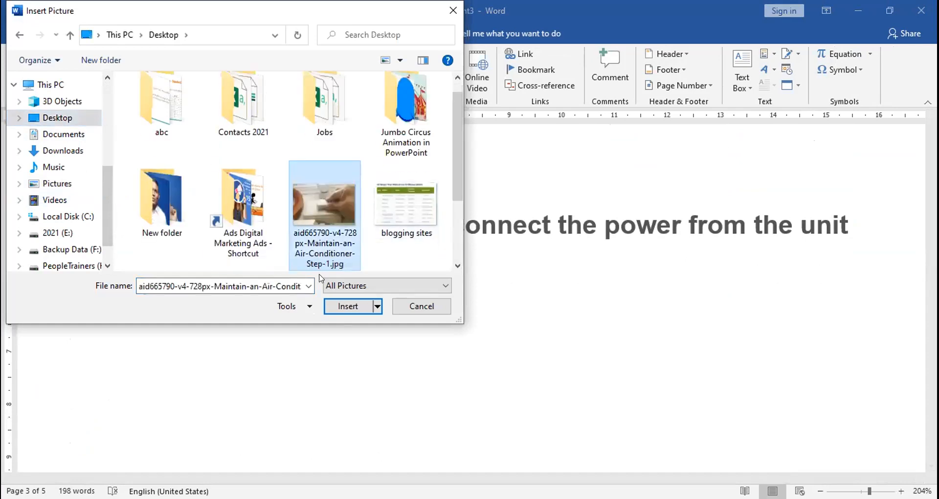
left_click(353, 305)
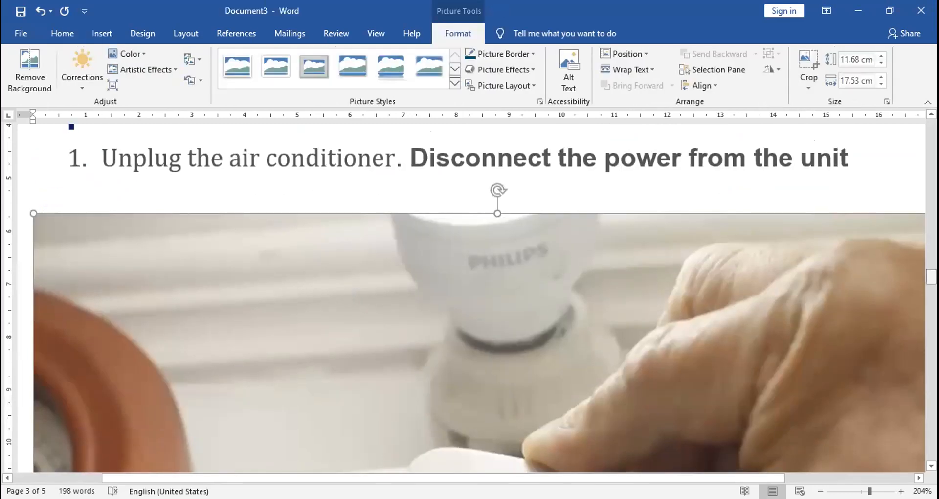
Replace the Tip 2 numbered text with the copied filter and bezel removal paragraph, ending it with a period and a new line
left_click_drag(931, 277, 931, 338)
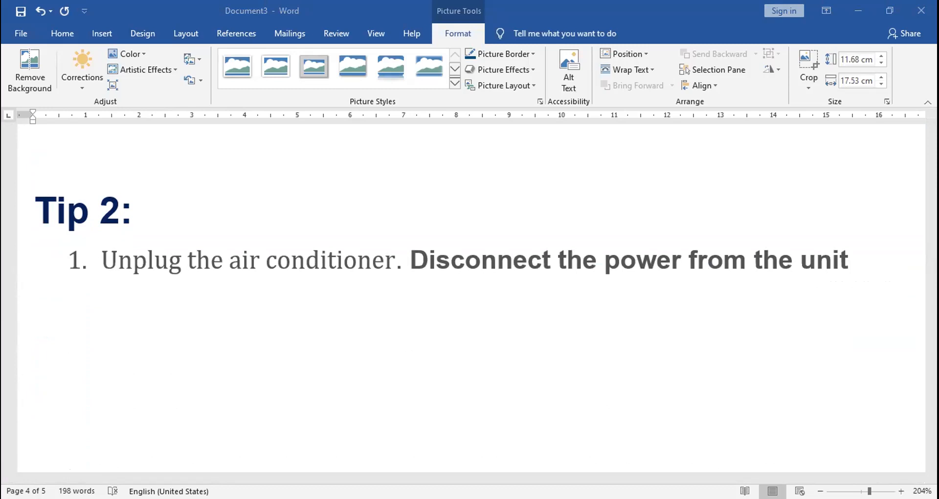
left_click_drag(99, 255, 845, 258)
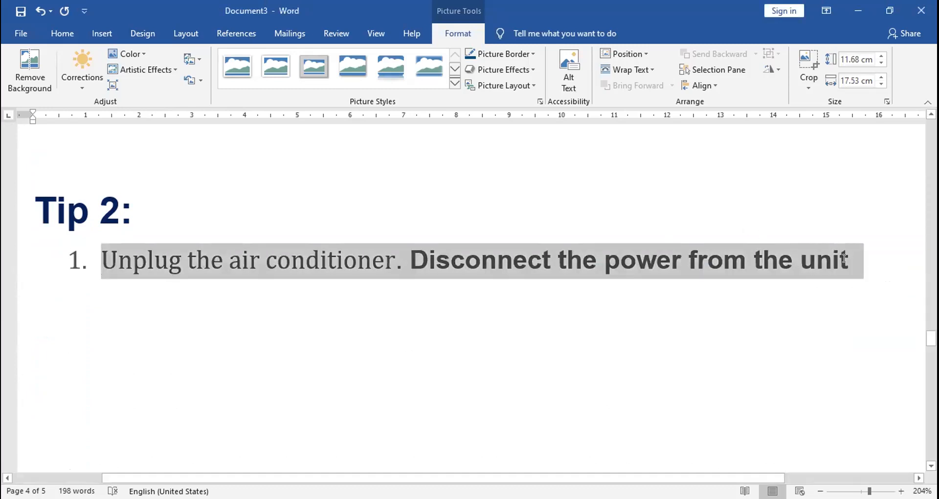
type("Remove the filter and bezel or cover of the unit if needed. Remove the filter to expose the cooling coils. Additionally, some models require that the front cover or bezel be removed to allow full access to the coil. Usually the cover is secured by screws - some of which become visible only when the filter is removed")
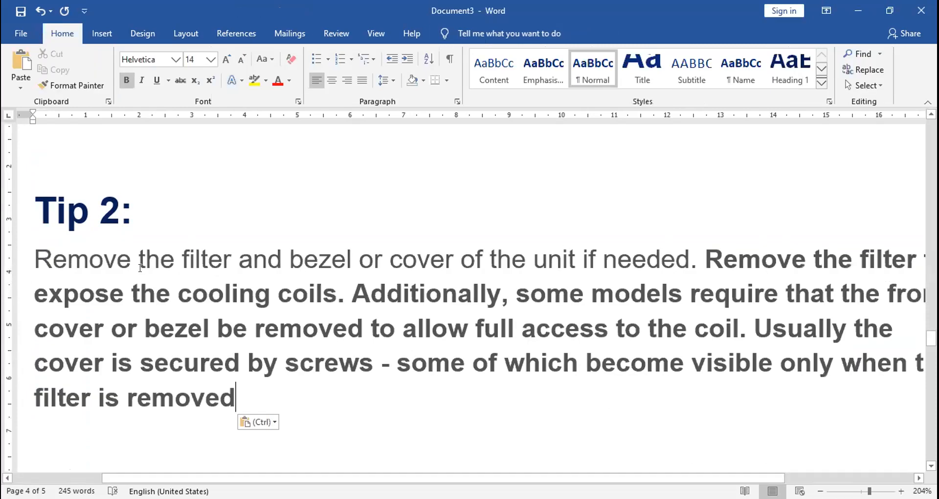
type(".")
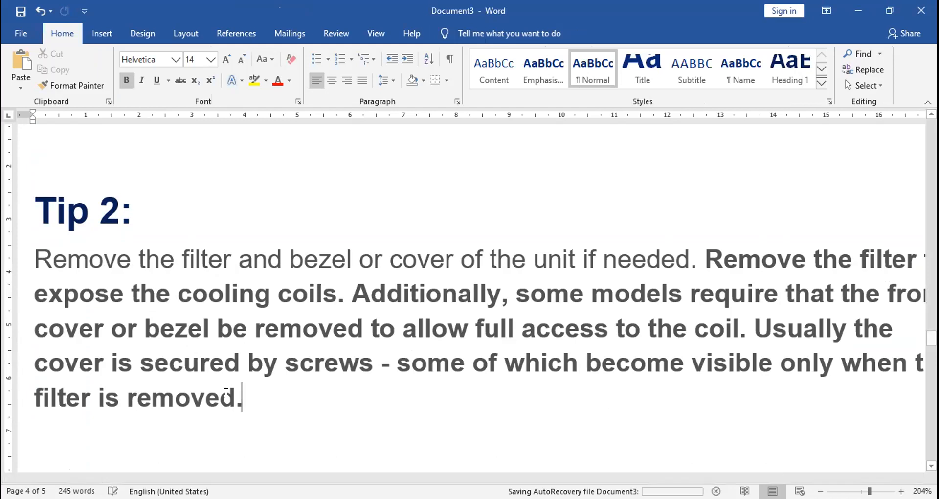
key("Return")
scroll(226, 392, "down", 1)
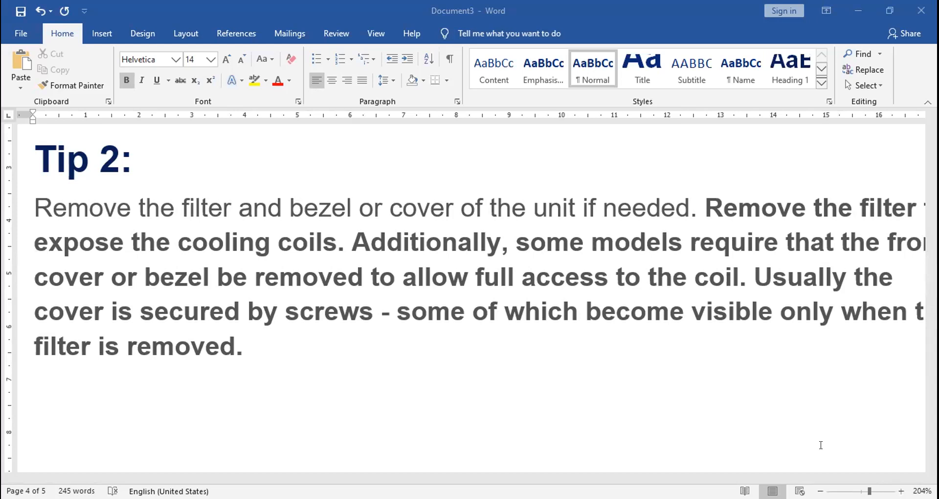
Insert the desktop picture of a hand at the air conditioner's cooling coils below the Tip 2 paragraph
mouse_move(930, 340)
left_mouse_down()
mouse_move(931, 332)
mouse_move(930, 356)
left_mouse_up()
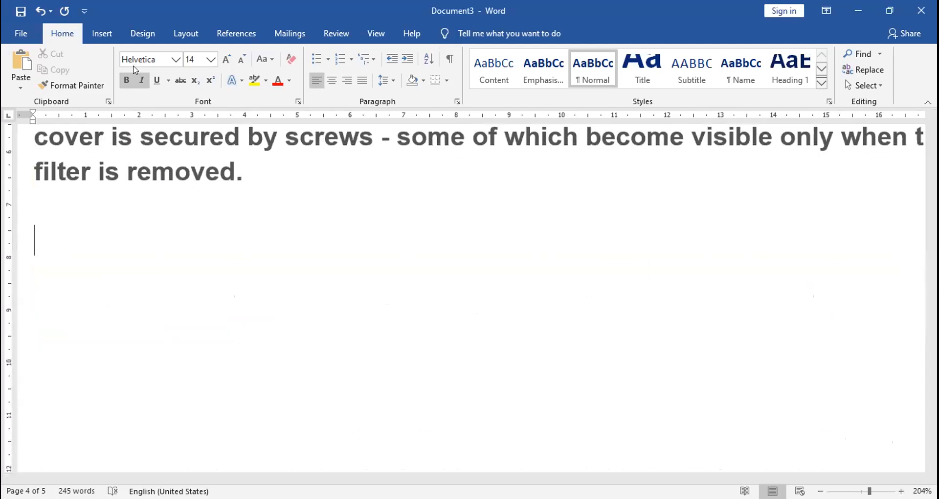
left_click(101, 34)
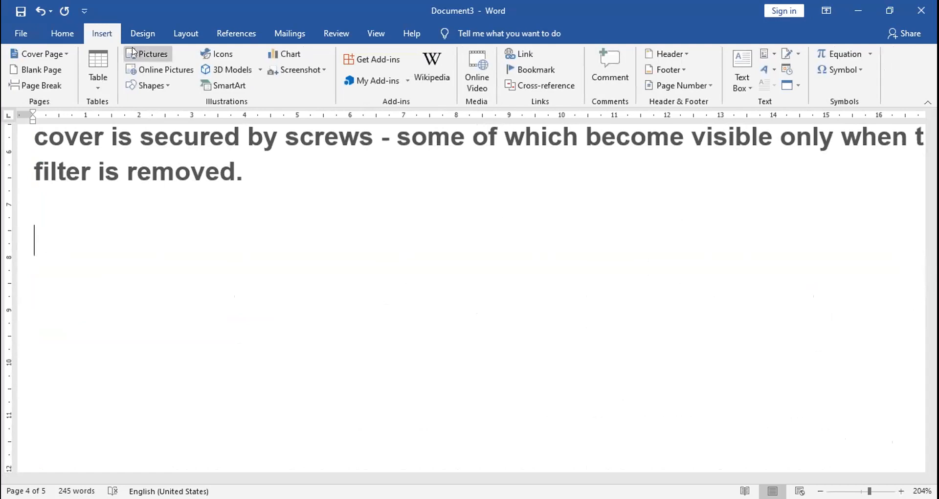
left_click(149, 53)
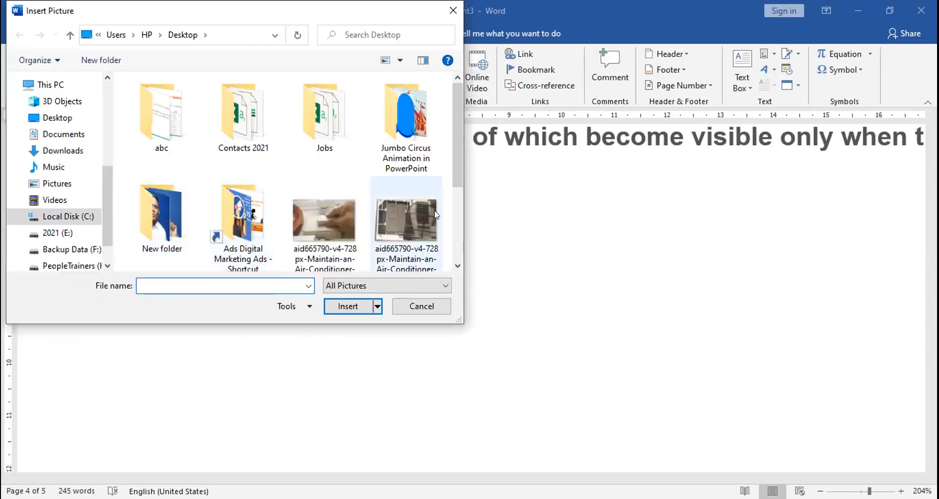
left_click_drag(457, 175, 461, 228)
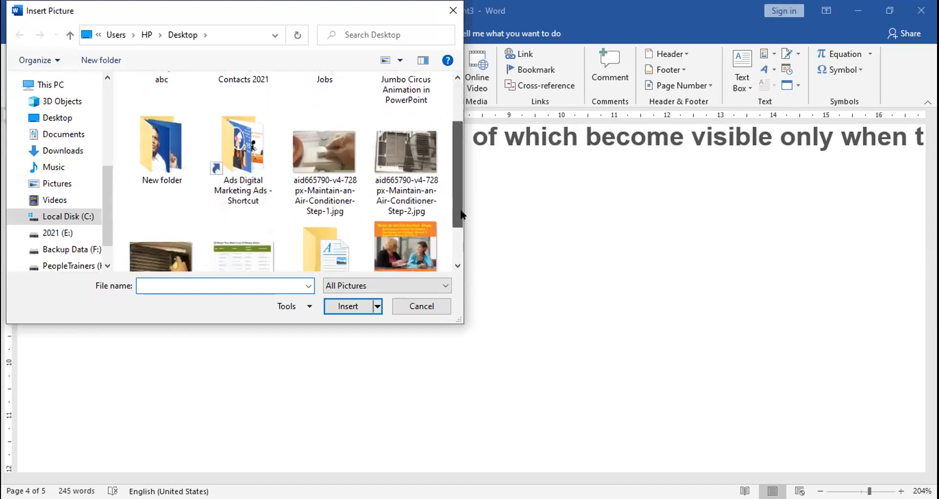
left_click(160, 247)
left_click(349, 306)
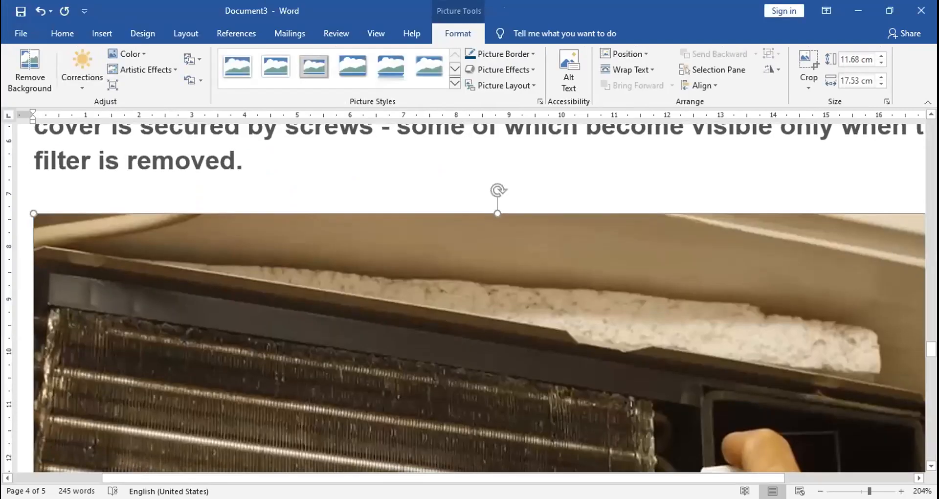
Try a page break directly below the placeholder text on page 2 and undo it, keeping the Tip 2 picture
left_click_drag(930, 349, 930, 232)
left_click(357, 324)
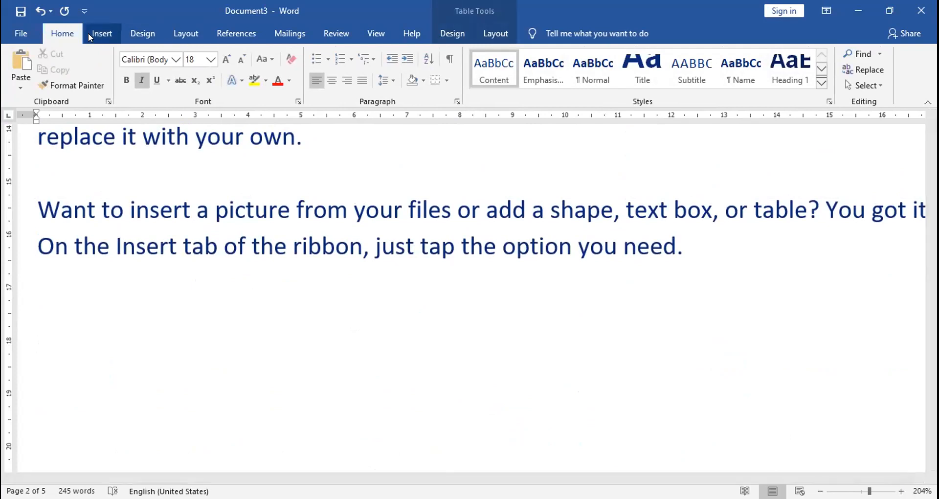
left_click(103, 34)
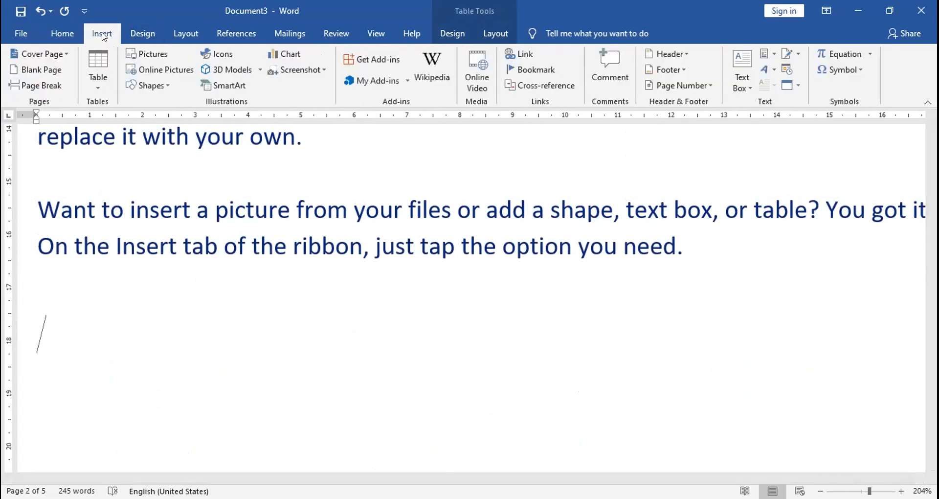
left_click(60, 86)
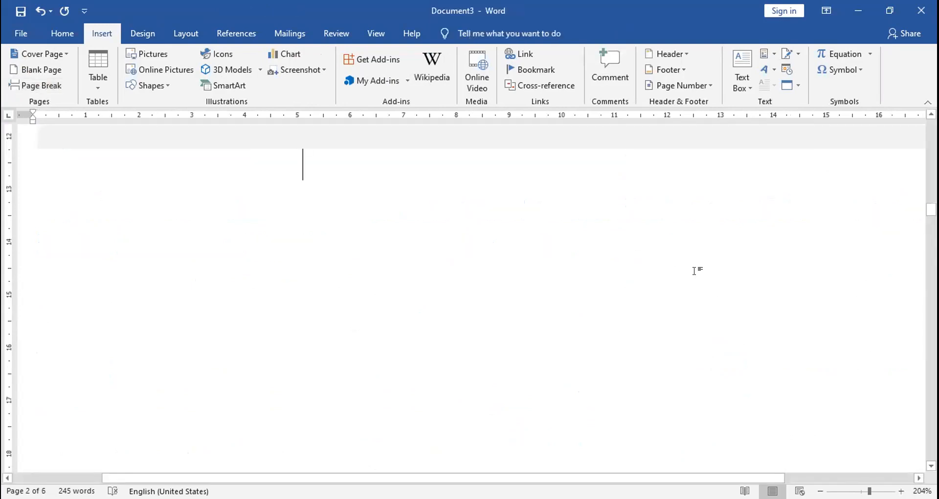
mouse_move(930, 210)
left_mouse_down()
mouse_move(930, 291)
mouse_move(931, 221)
left_mouse_up()
key("ctrl+z")
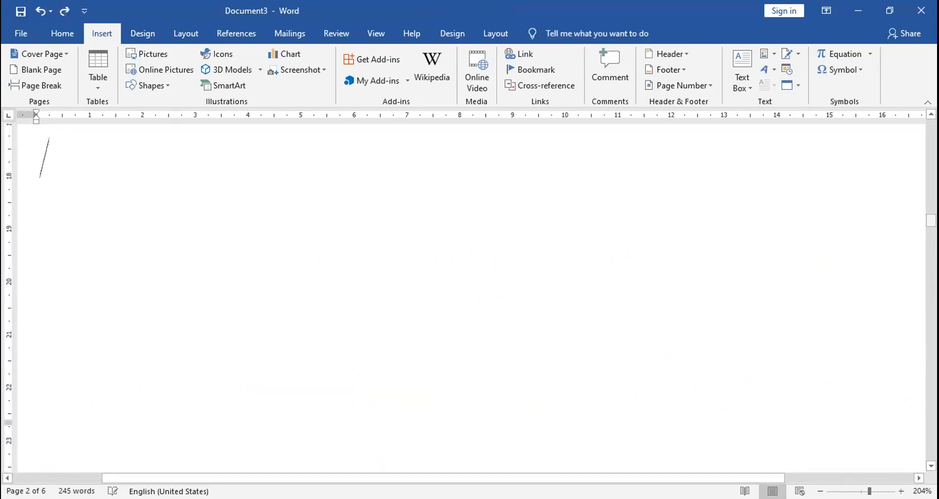
key("ctrl+z")
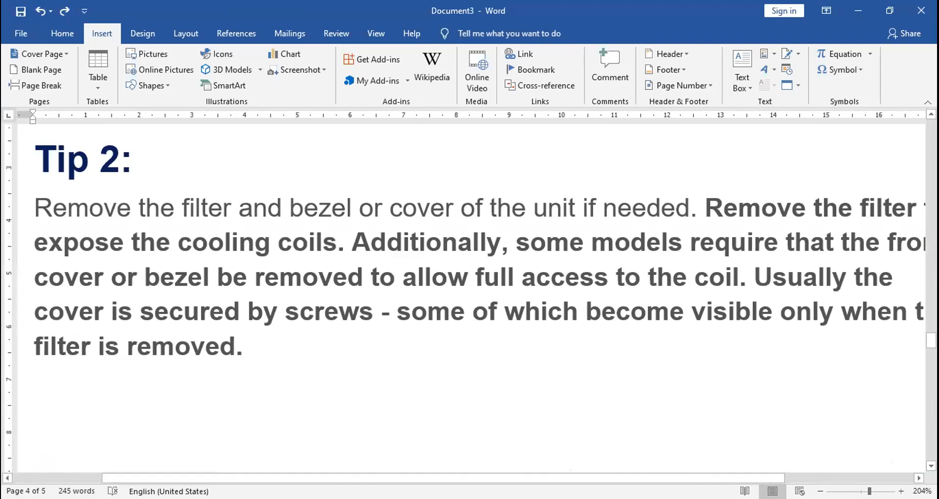
key("ctrl+z")
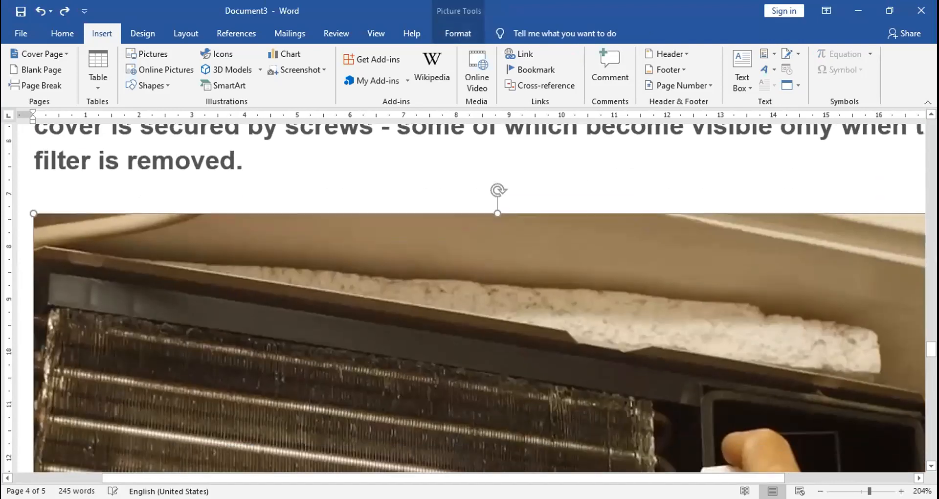
Insert a page break on the last line of page 2, below the placeholder text block
left_click_drag(931, 349, 931, 230)
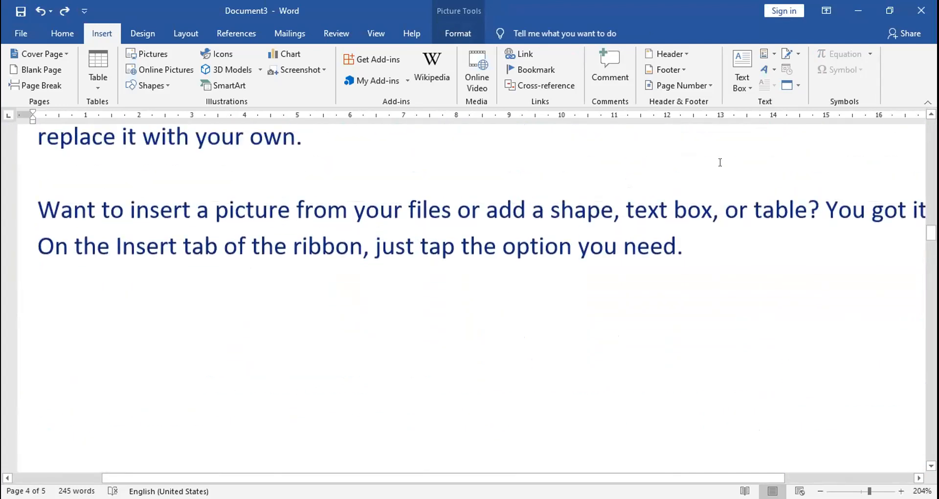
left_click(704, 322)
key("Down")
key("Down")
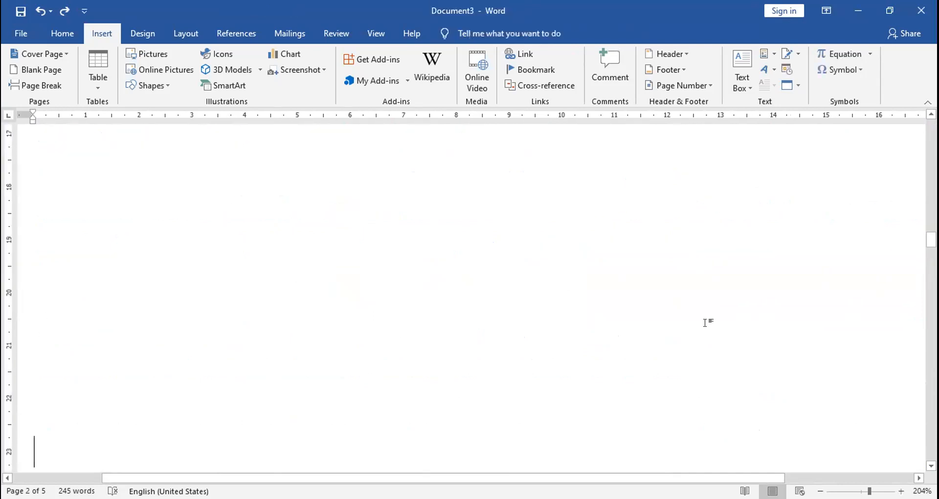
left_click(28, 85)
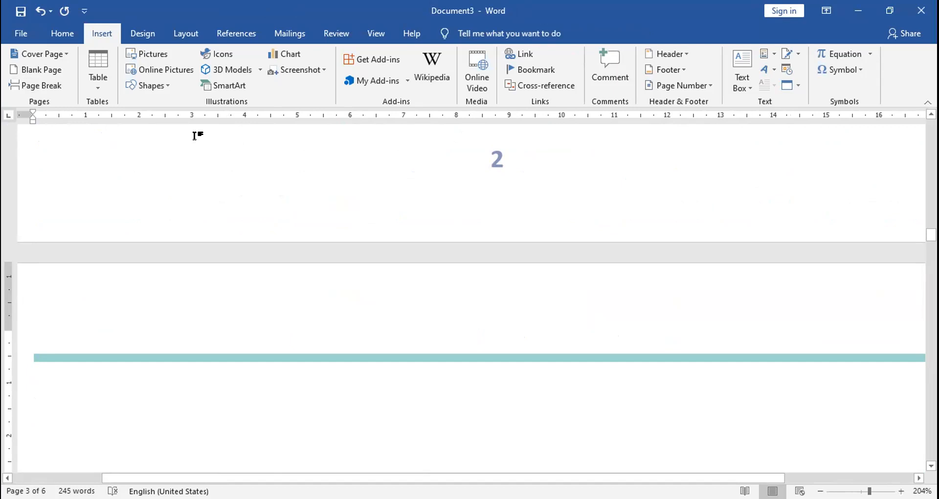
Insert an Automatic Table 2 table of contents on the new blank page 3
left_click(227, 34)
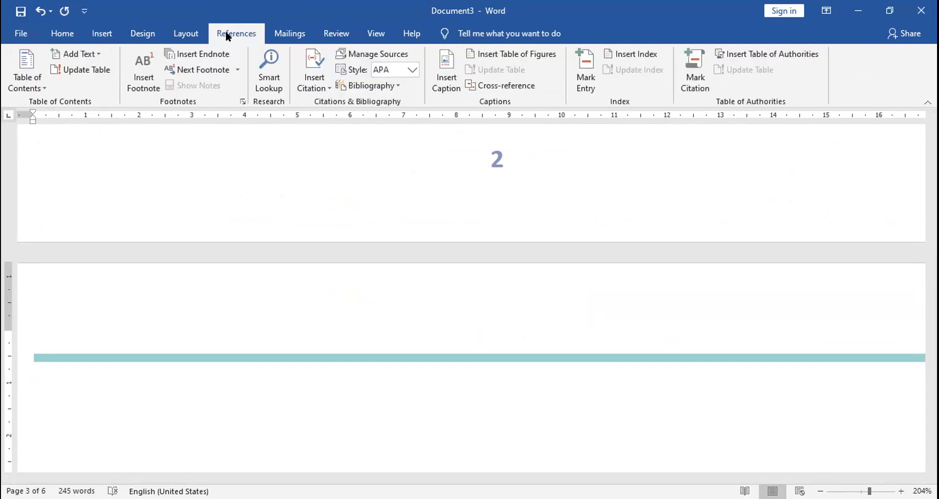
left_click(24, 84)
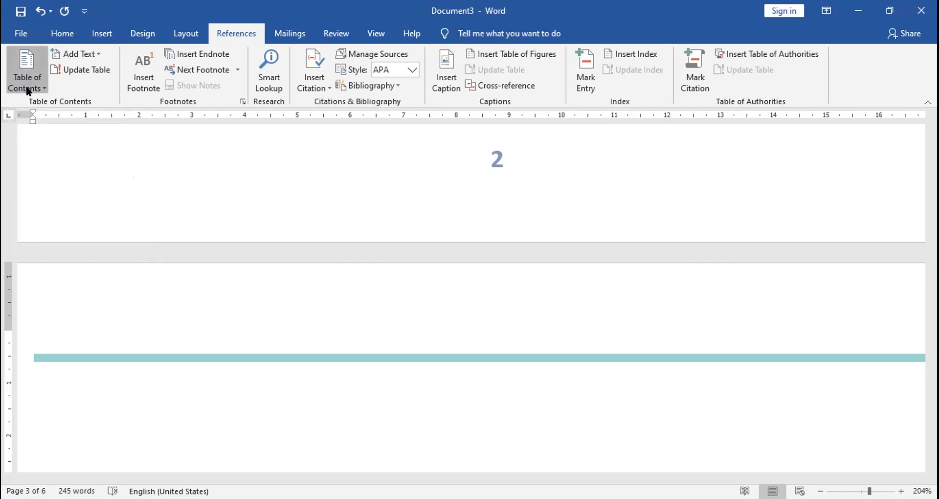
left_click(28, 91)
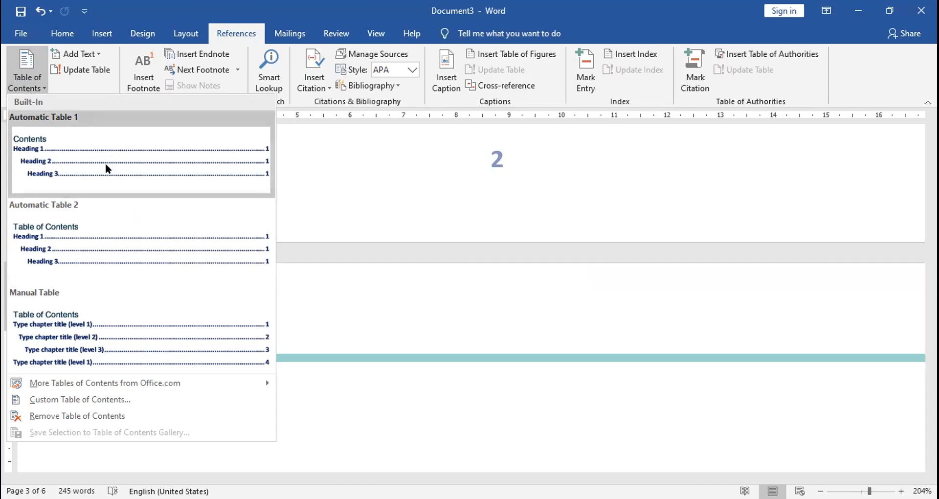
left_click(105, 244)
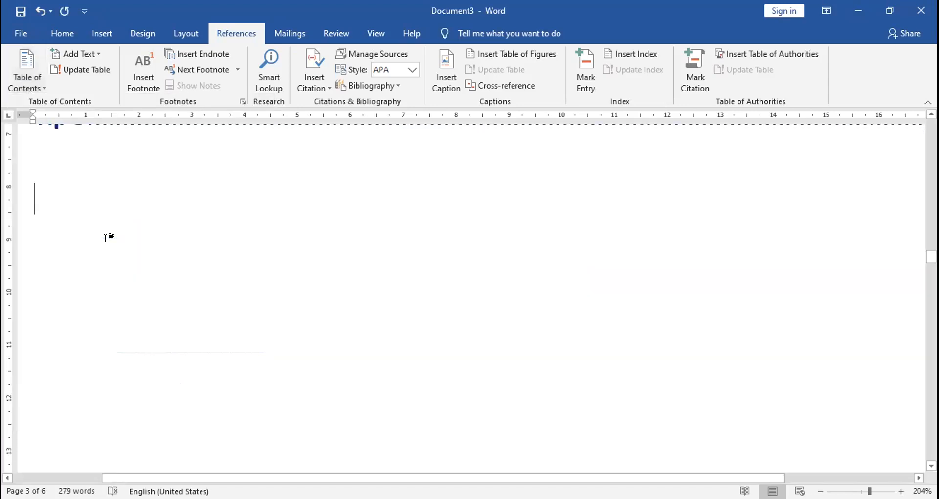
Add a blank line above the "Table of Contents" title
left_click_drag(931, 257, 931, 242)
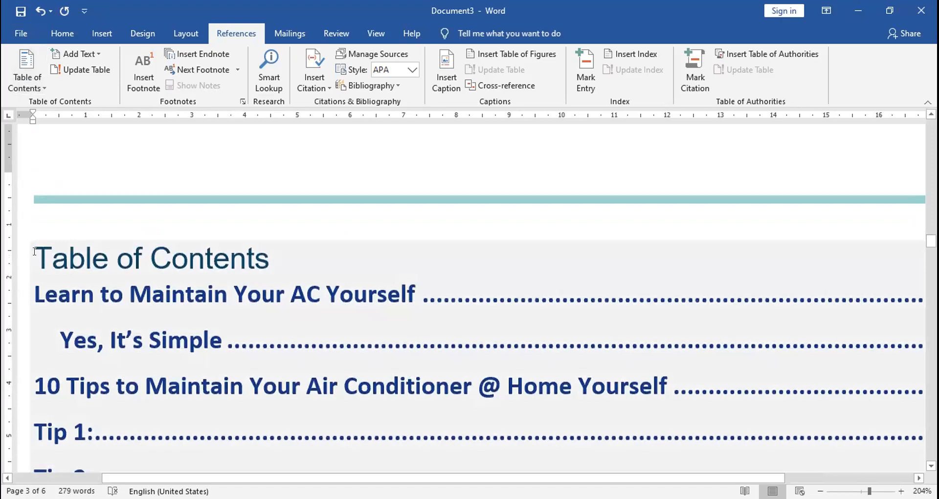
left_click(35, 251)
key("Return")
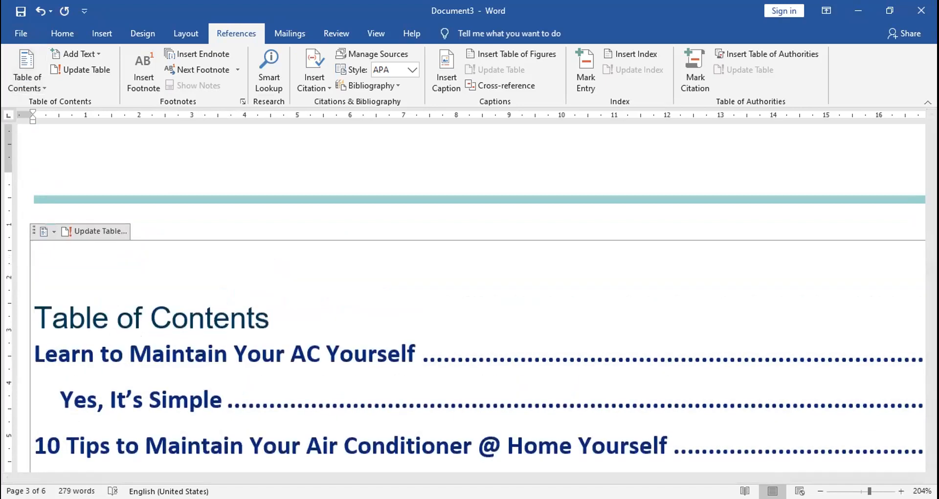
Add two blank lines between the "Table of Contents" title and the first entry
key("End")
key("Return")
key("Return")
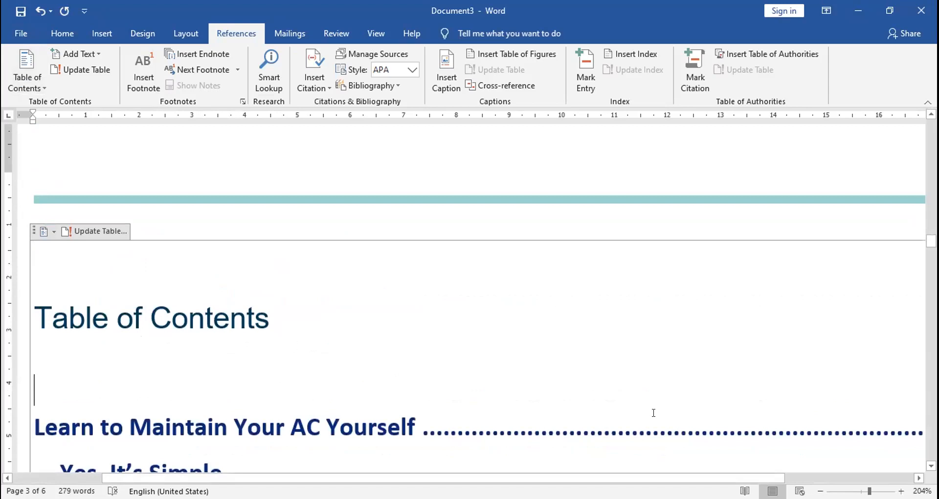
Center the "Table of Contents" title on page 3
left_click_drag(869, 491, 865, 491)
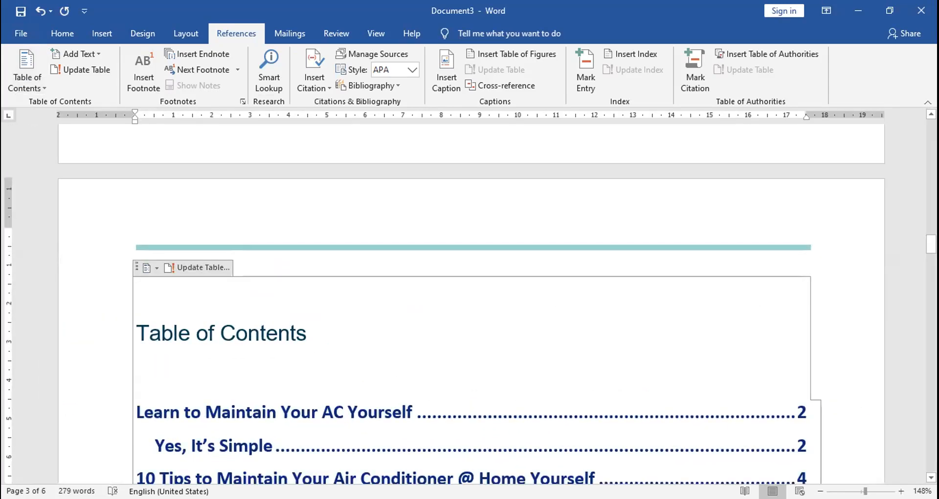
left_click_drag(931, 243, 930, 257)
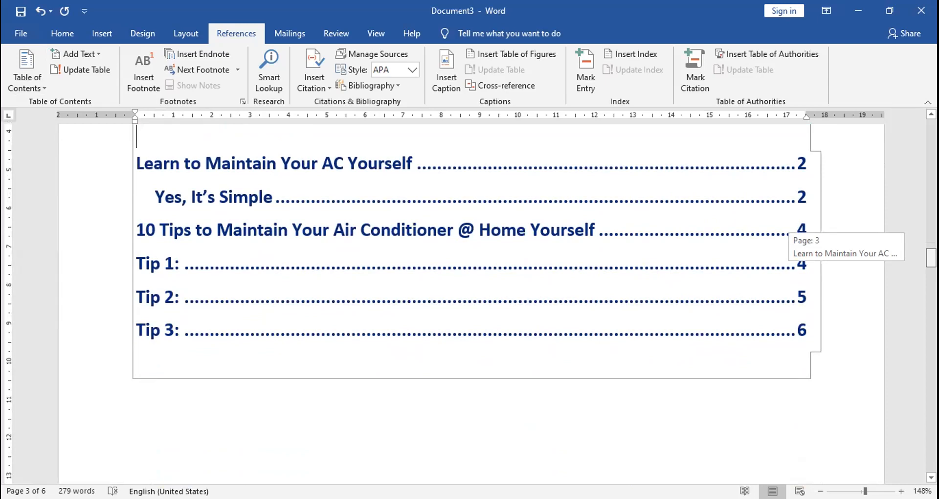
scroll(460, 305, "up", 3)
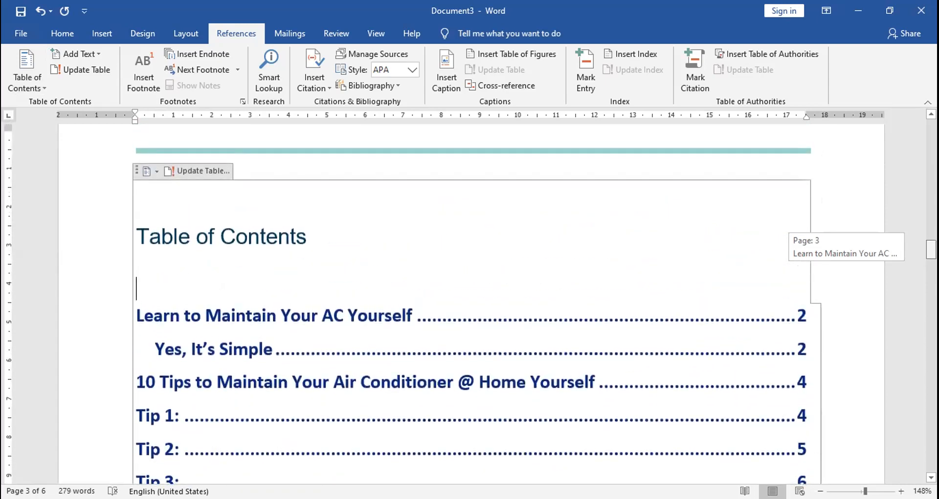
left_click(221, 211)
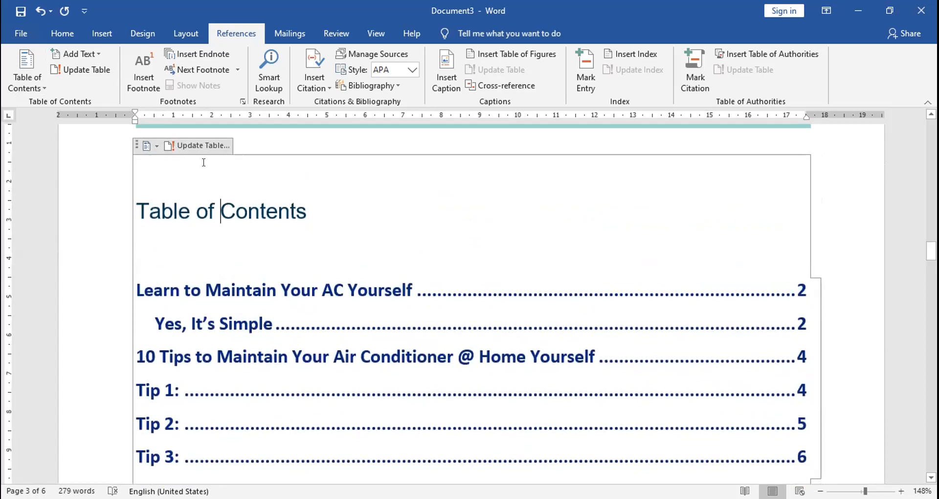
left_click(62, 36)
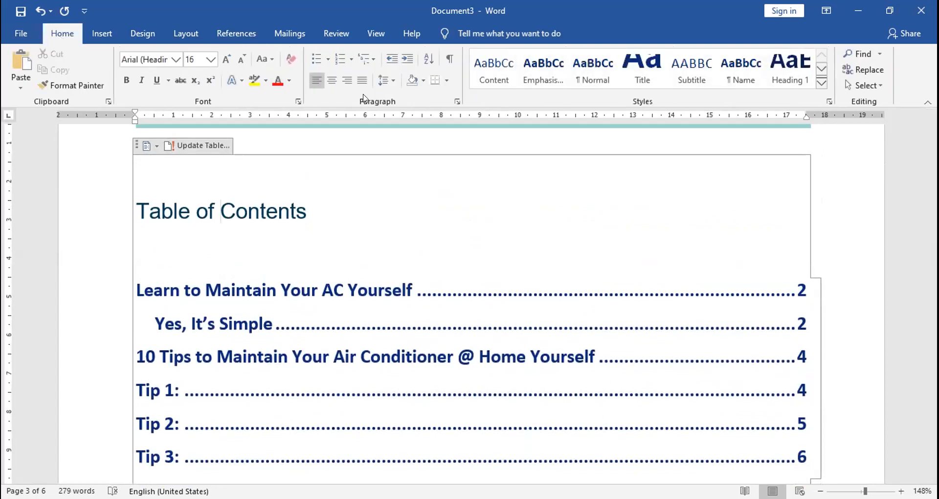
left_click(331, 79)
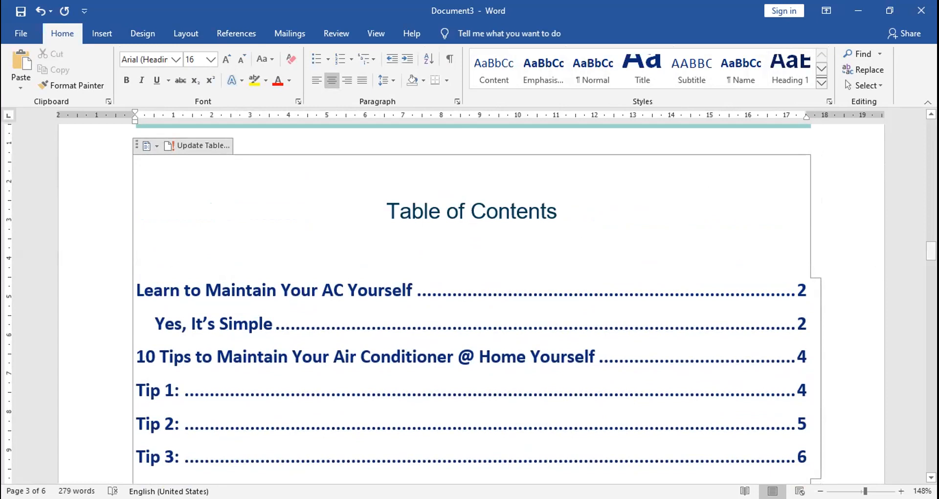
Start saving a copy of the guide and choose the Desktop folder as its location
left_click_drag(931, 252, 931, 135)
left_click(729, 157)
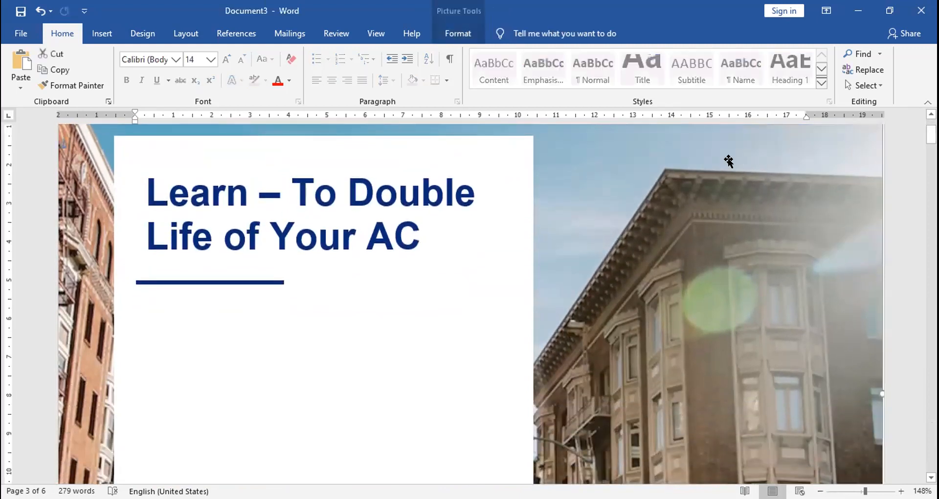
left_click_drag(931, 136, 930, 127)
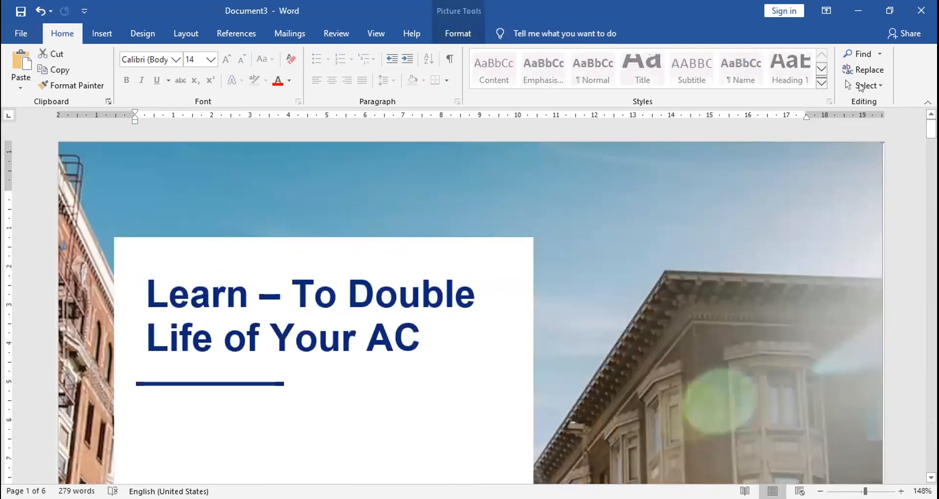
left_click(20, 33)
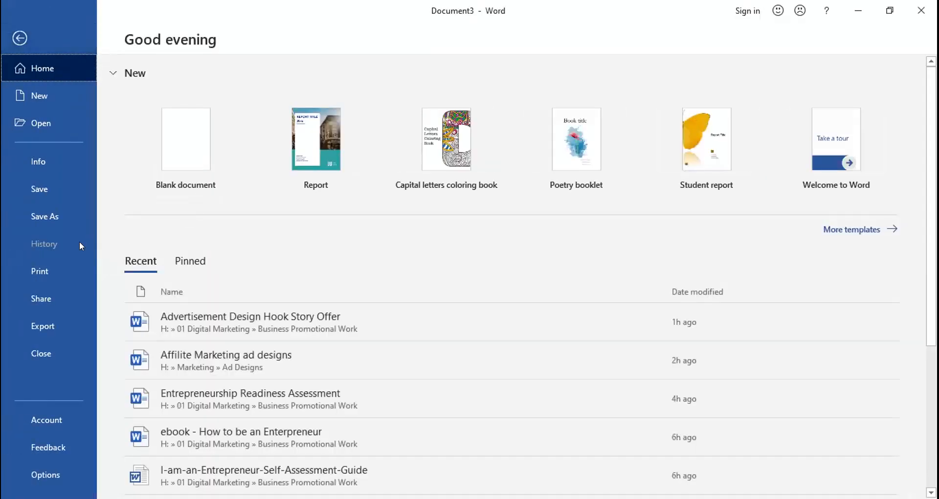
left_click(62, 215)
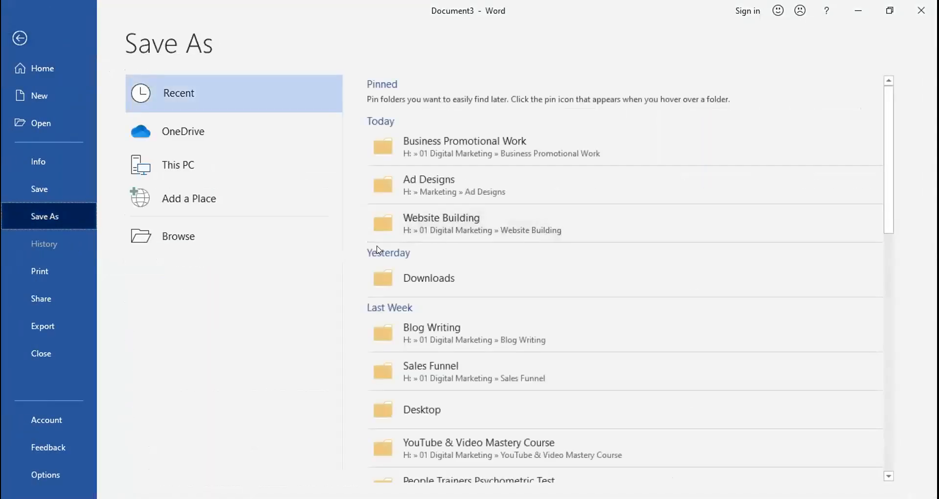
left_click(233, 245)
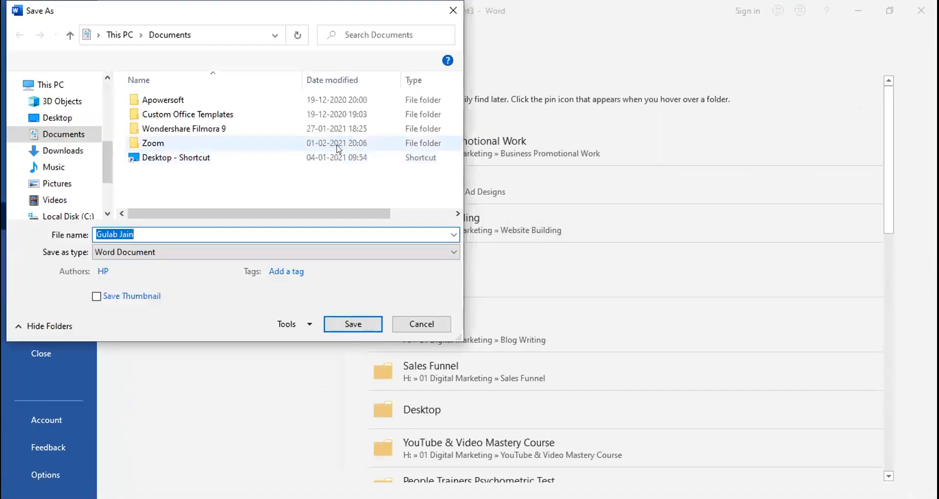
left_click(56, 118)
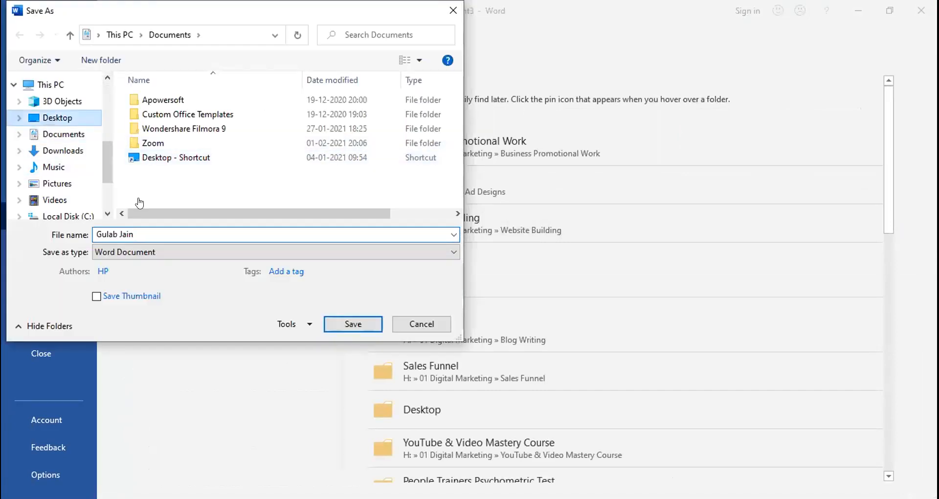
Name the file "Pushpak Refrigeration" and save it as a PDF
type("Pushpak")
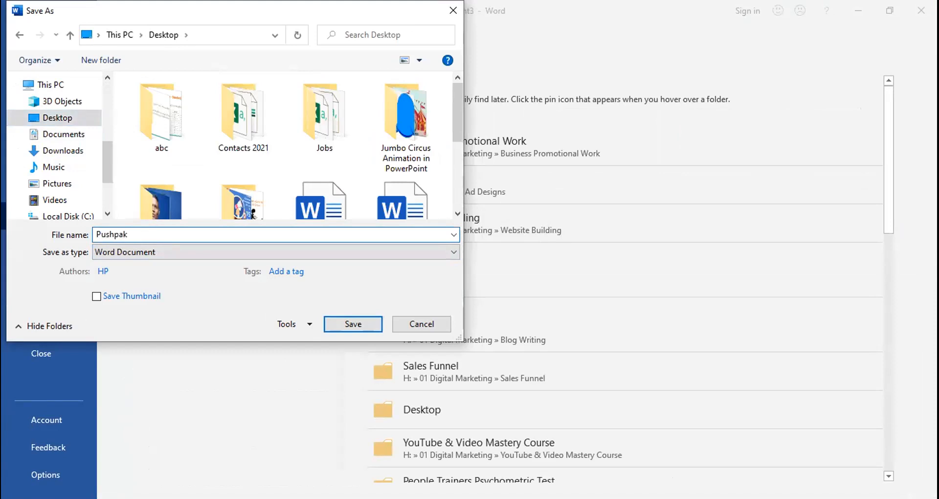
type(" Refrigeration")
left_click(159, 252)
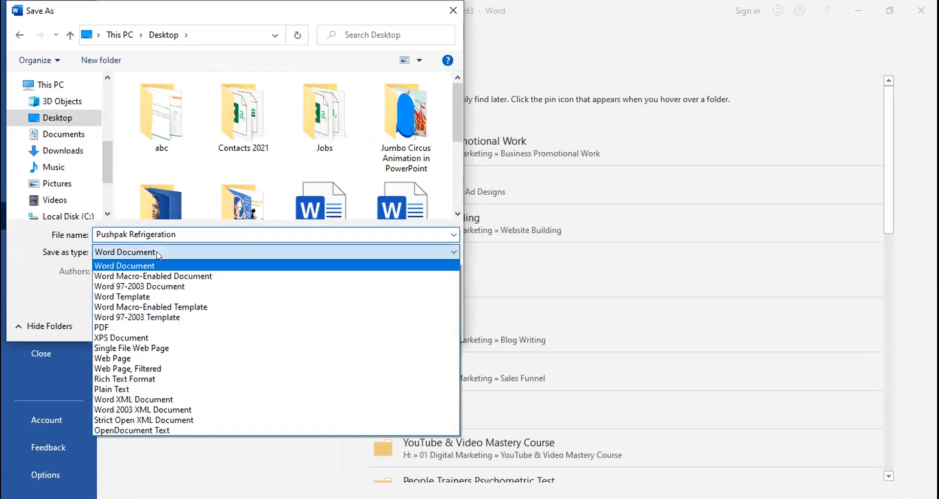
left_click(139, 327)
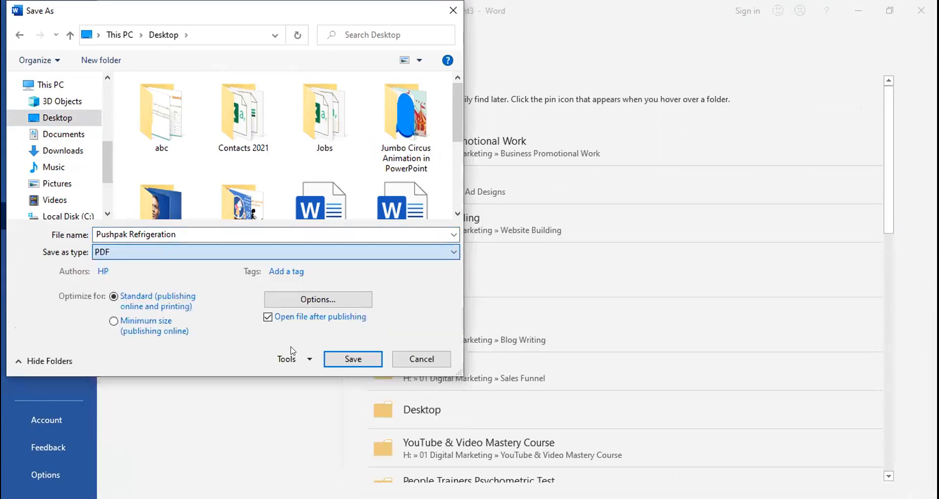
left_click(338, 357)
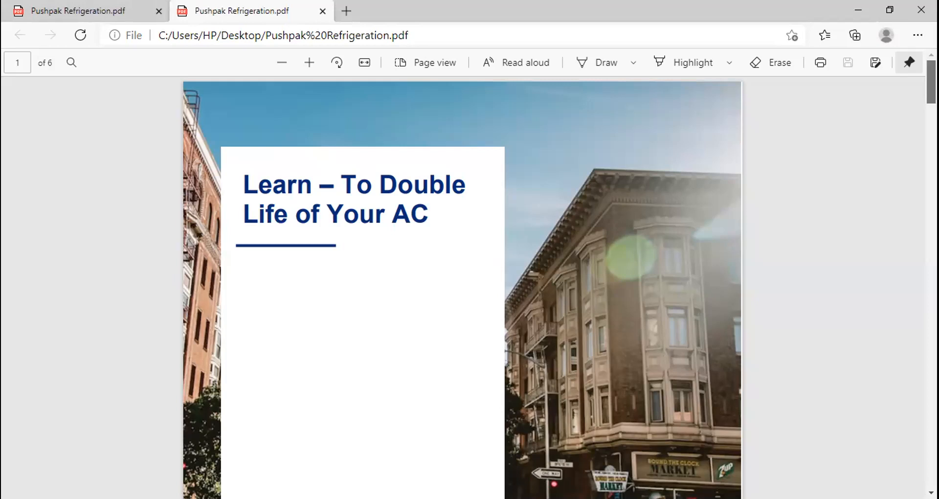
Review the exported PDF from the cover through the introduction, table of contents and illustrated tips, then return to the cover
scroll(462, 289, "down", 5)
scroll(462, 288, "down", 3)
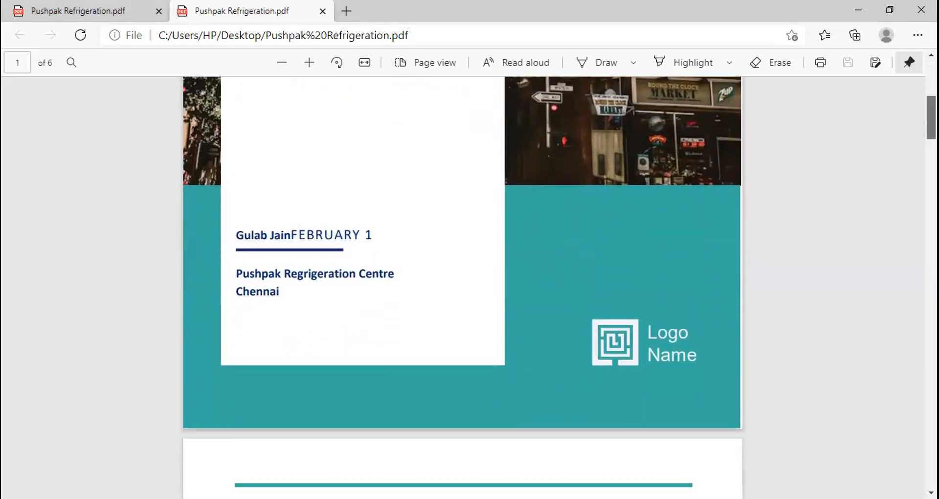
scroll(462, 288, "down", 7)
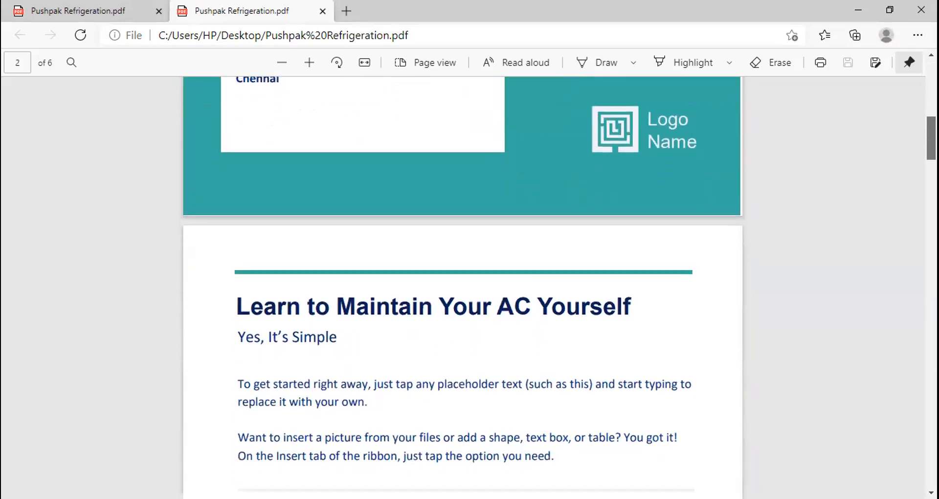
scroll(462, 289, "down", 2)
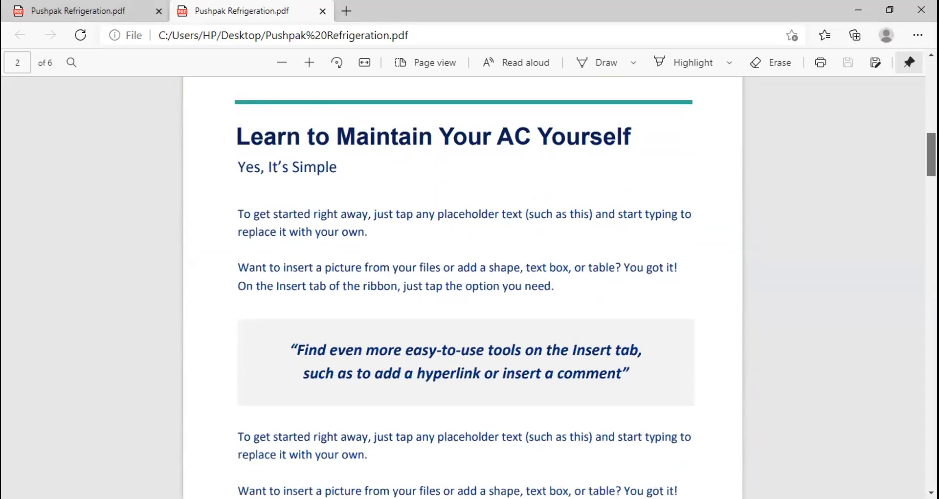
scroll(462, 288, "down", 3)
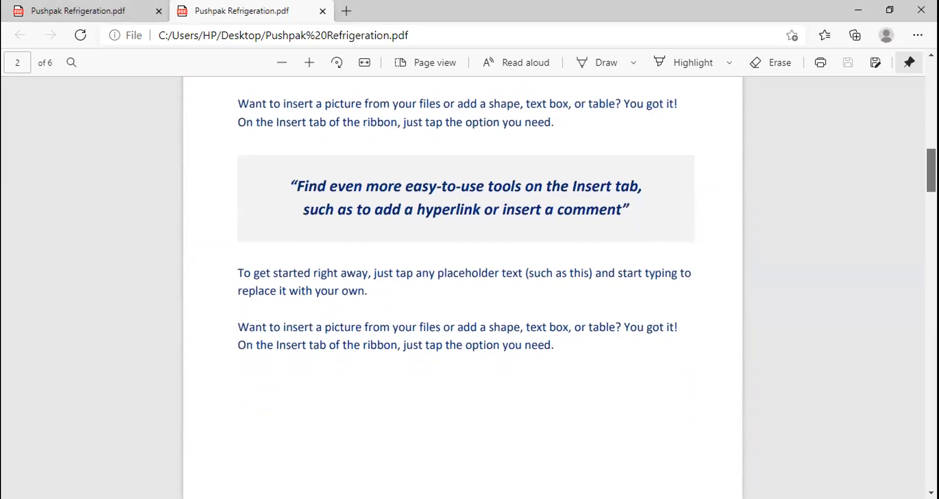
scroll(462, 288, "down", 6)
scroll(463, 289, "down", 6)
scroll(462, 289, "down", 12)
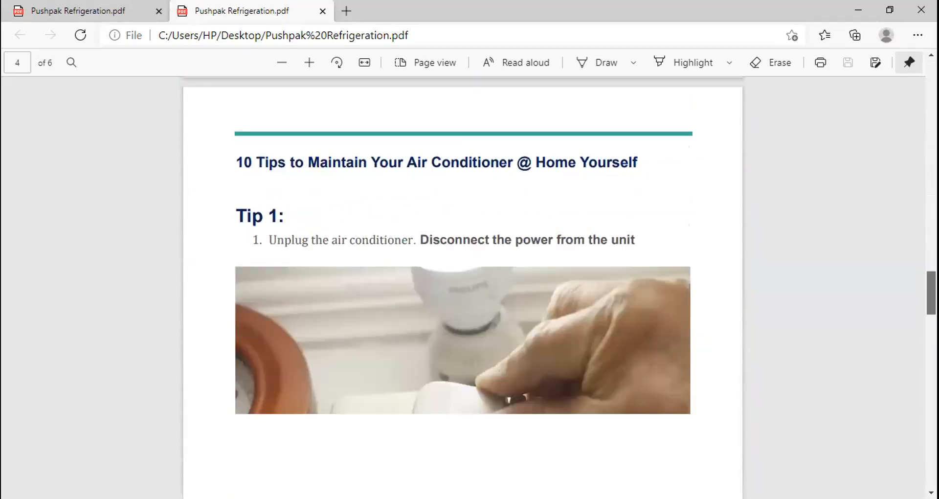
scroll(462, 288, "down", 1)
scroll(462, 289, "down", 13)
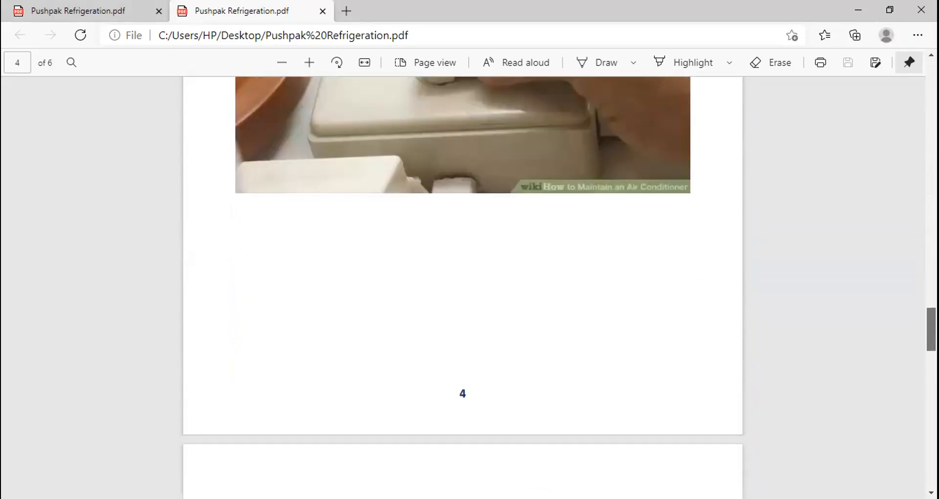
scroll(462, 289, "down", 15)
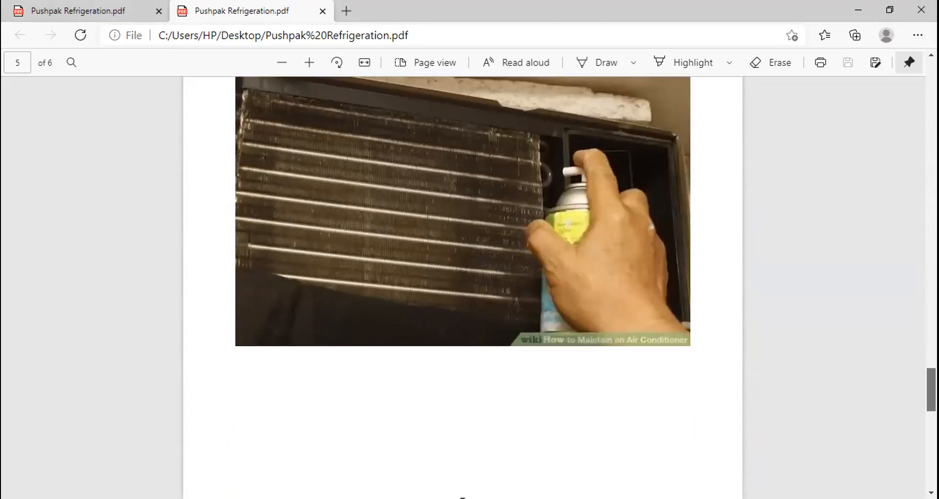
scroll(462, 289, "down", 6)
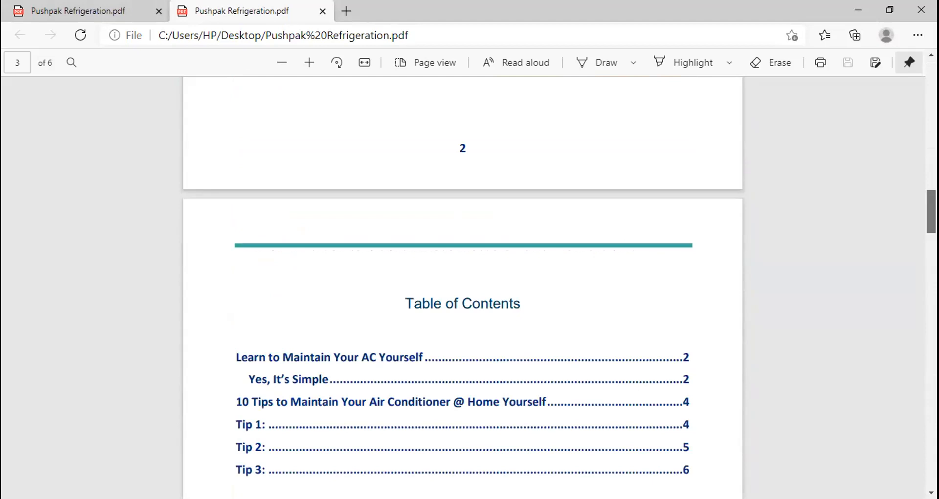
left_click_drag(931, 211, 931, 130)
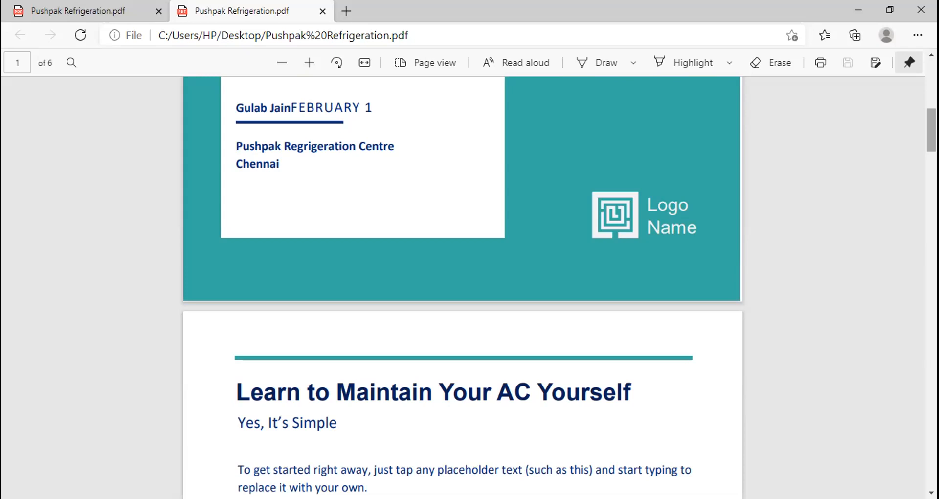
left_click_drag(931, 129, 931, 83)
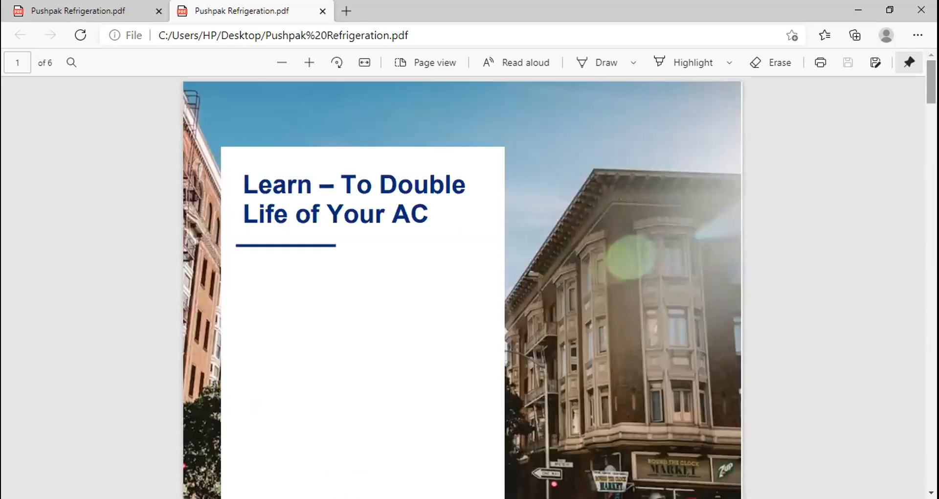
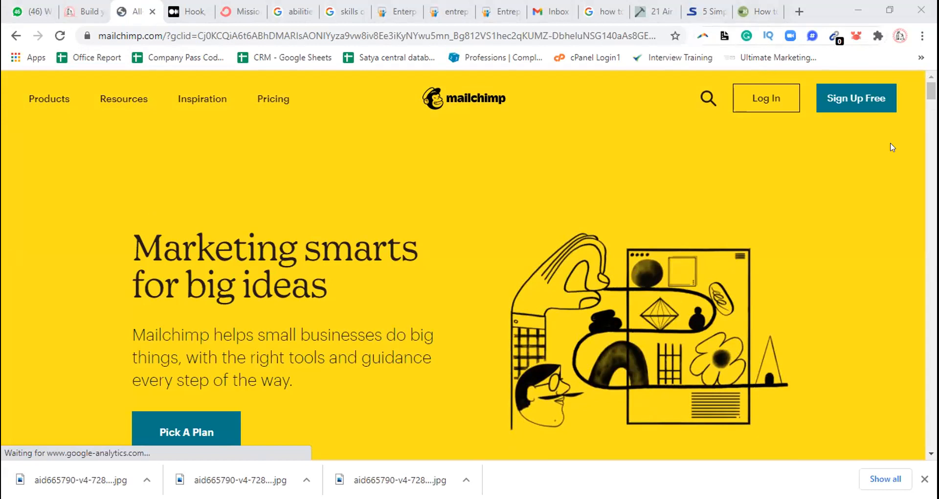
Search the web for "clickfunnel" in a new browser tab and open the ClickFunnels website
left_click(798, 10)
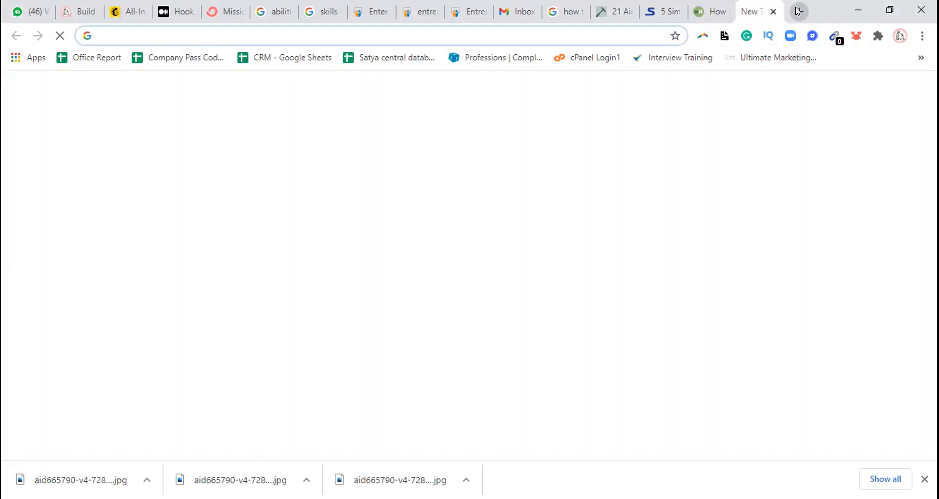
type("clickfunnel")
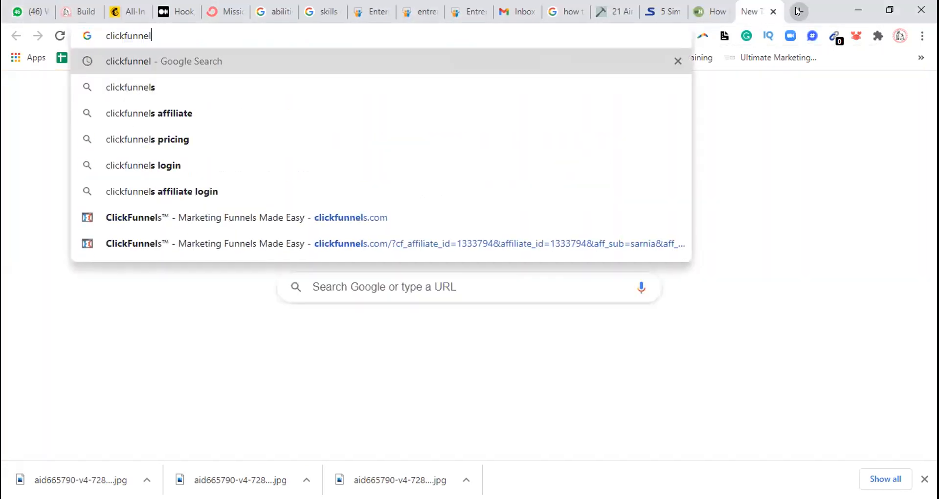
key("Return")
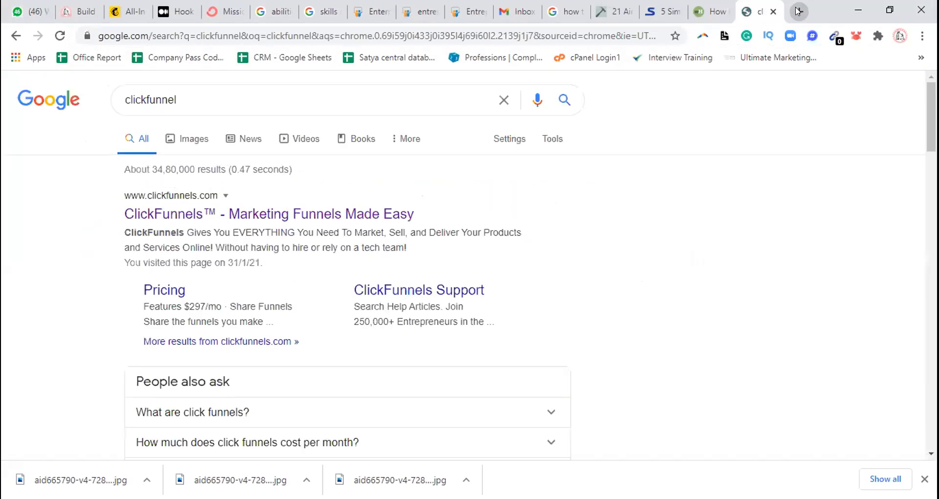
left_click(148, 220)
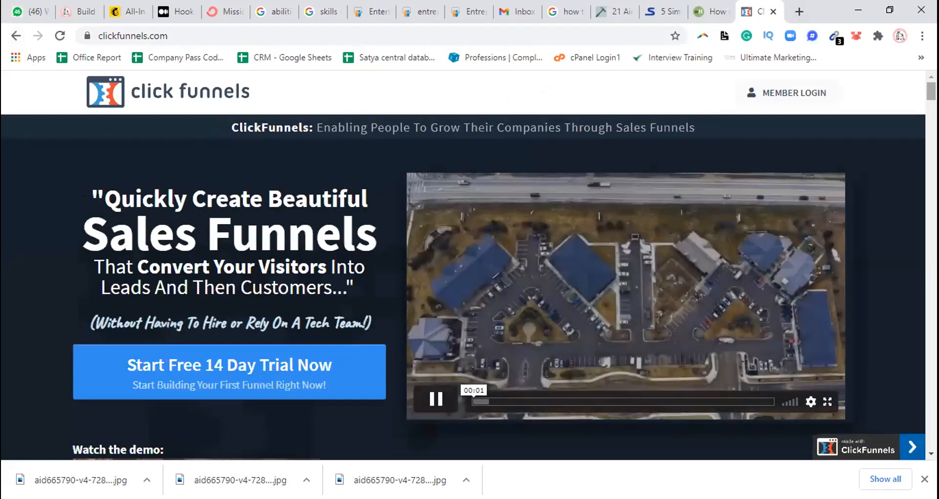
Look through the ClickFunnels home page down to its free trial offer, then return to the search results
left_click_drag(931, 91, 931, 422)
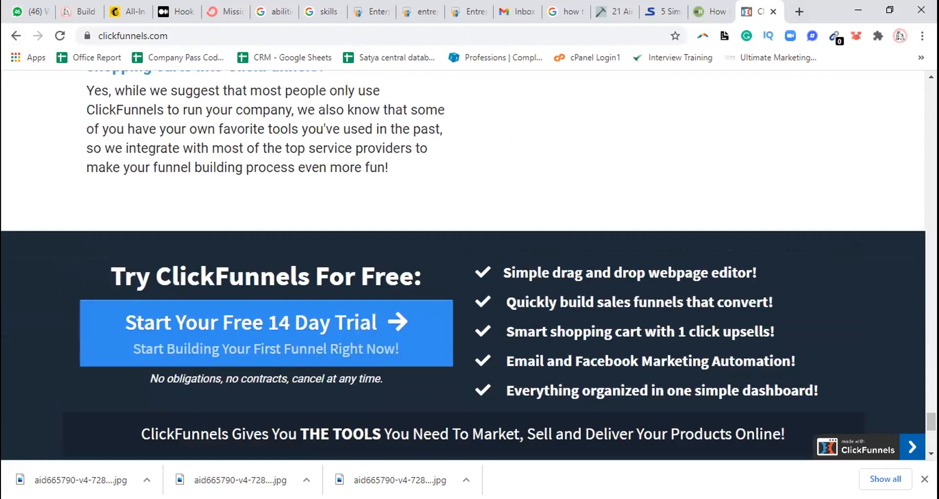
left_click_drag(931, 422, 931, 91)
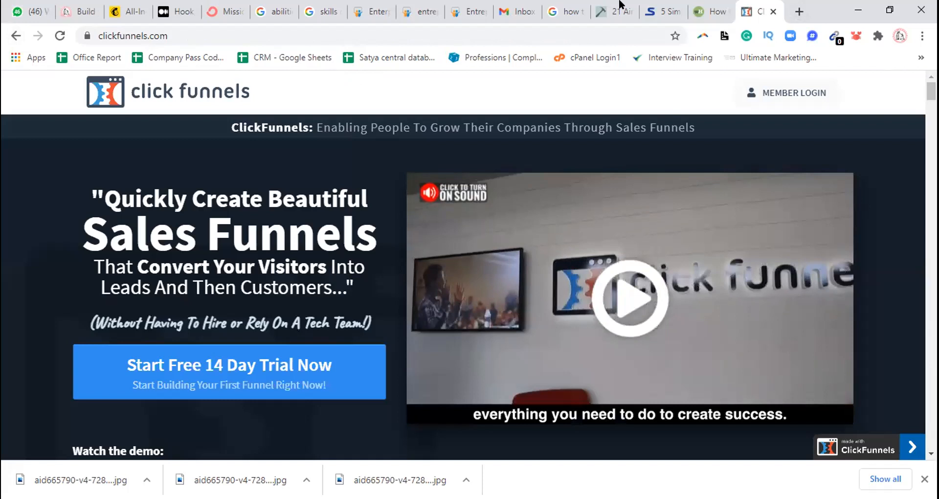
left_click(16, 36)
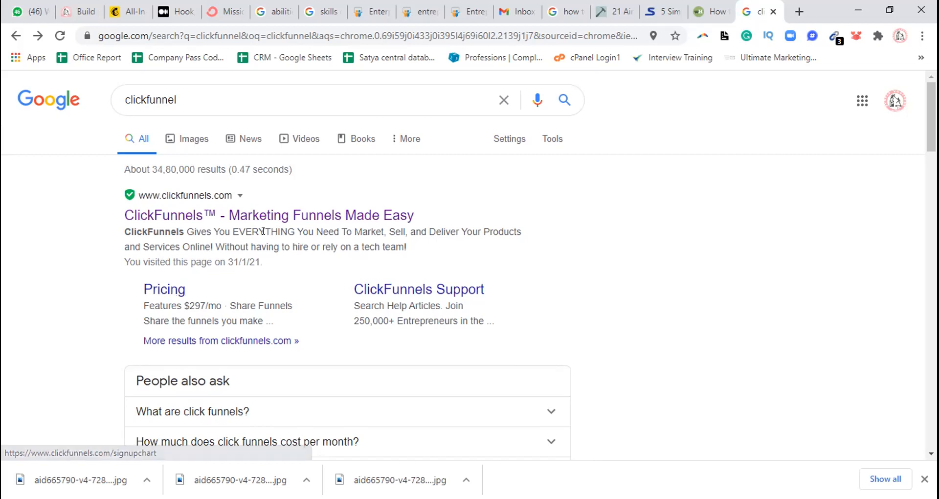
left_click(682, 62)
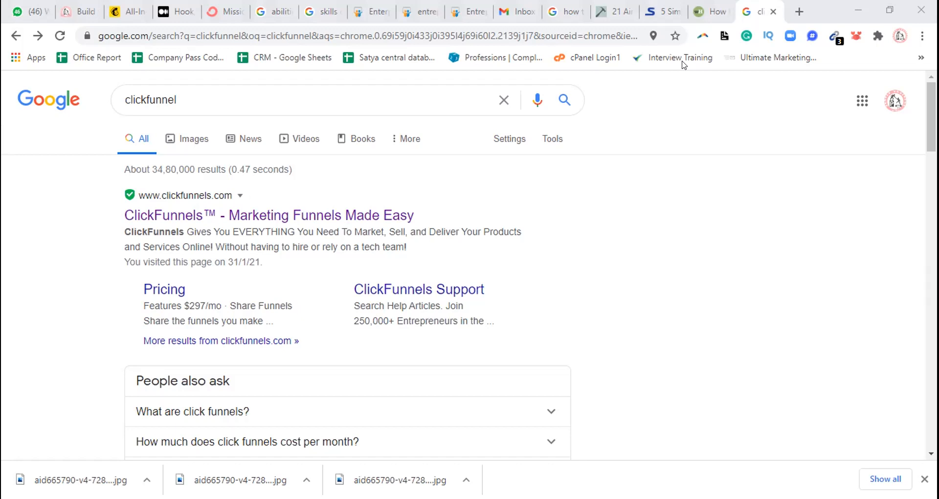
Switch to the Mailchimp site, open its login page and try to log in with the saved account e-mail and password
left_click(135, 18)
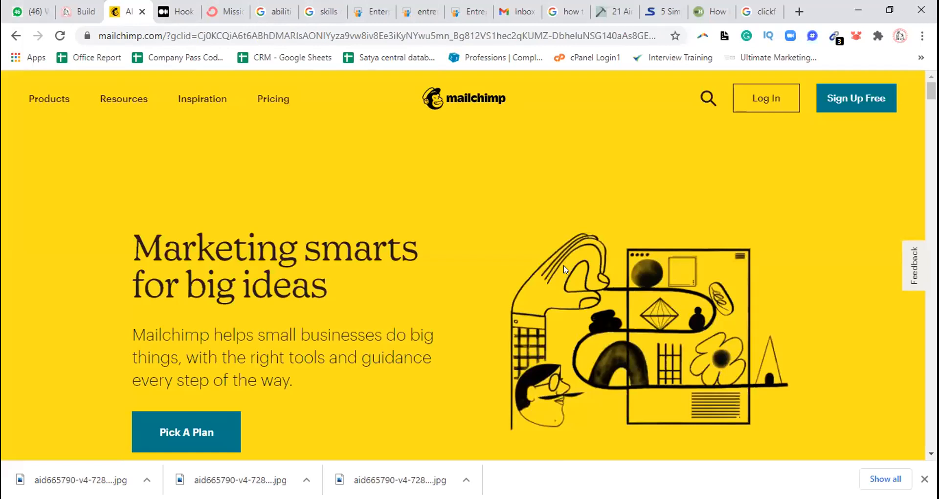
left_click(765, 96)
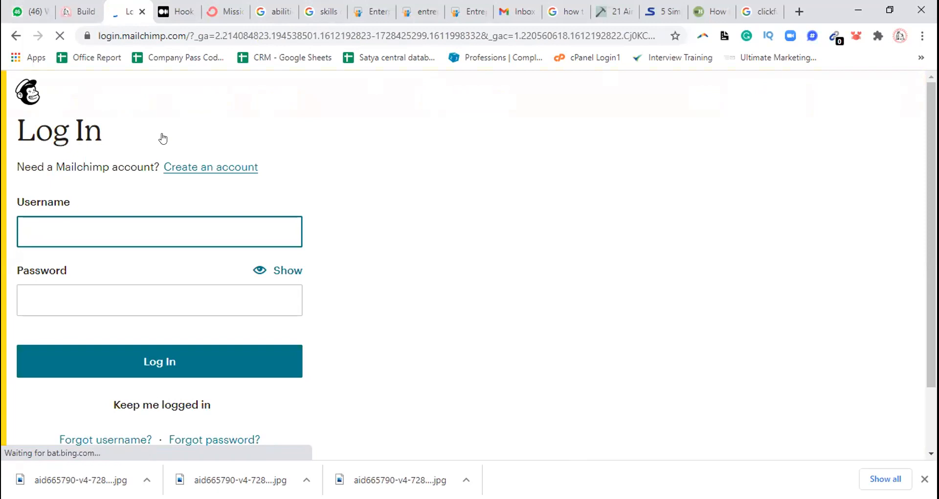
left_click(36, 229)
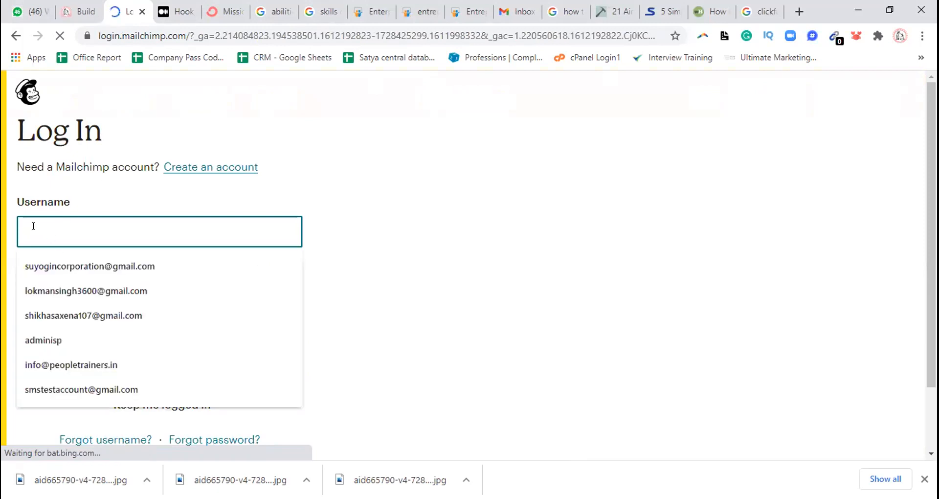
left_click(60, 267)
left_click(64, 302)
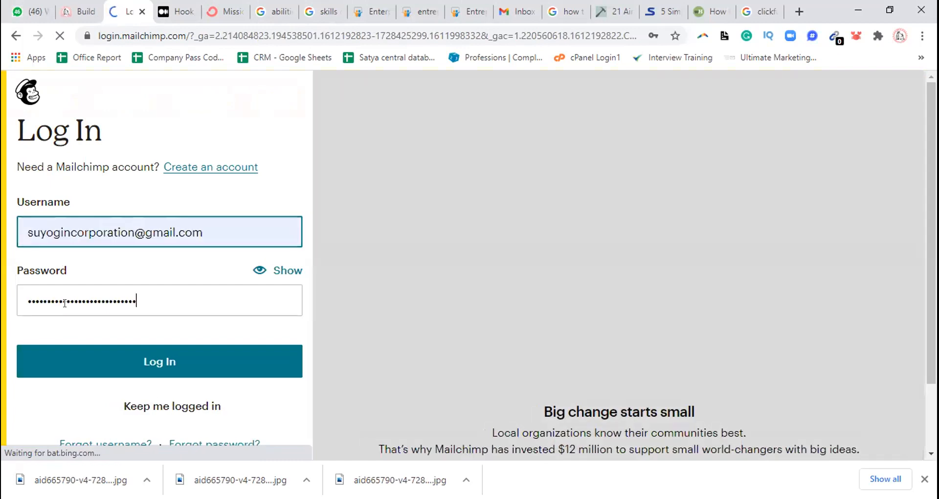
left_click(130, 356)
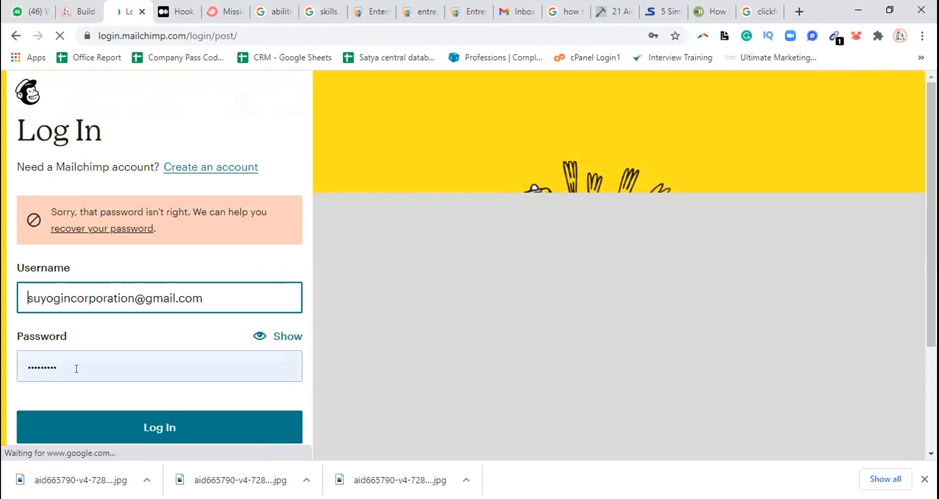
Replace the account password in the Mailchimp login form and submit it again
left_click(74, 368)
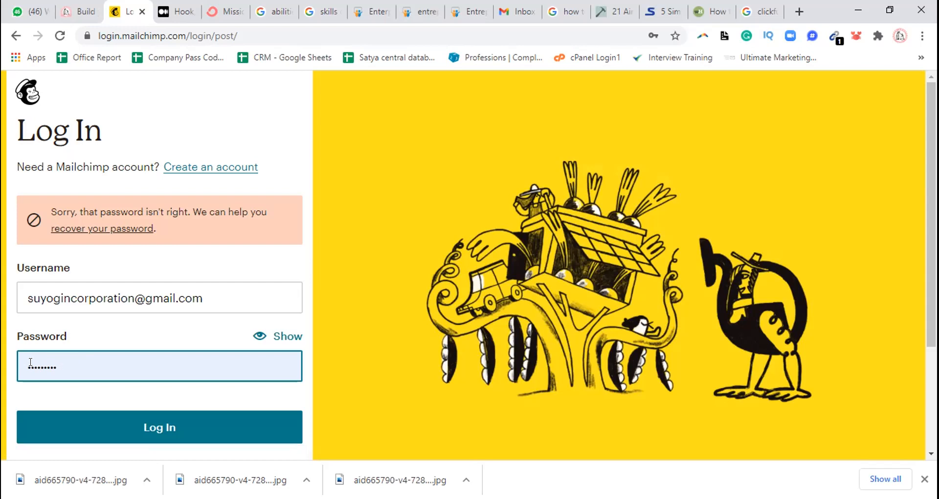
key("BackSpace")
key("BackSpace")
key("BackSpace")
key("BackSpace")
key("BackSpace")
key("BackSpace")
key("BackSpace")
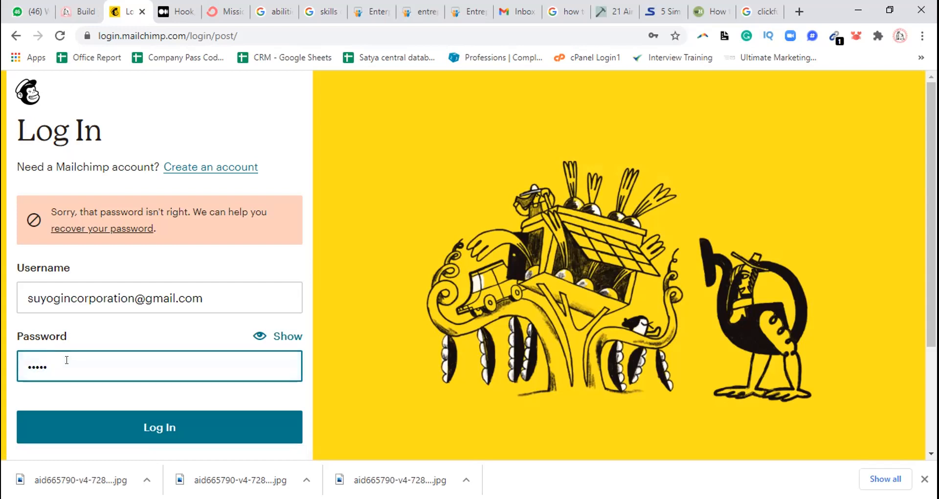
key("BackSpace")
key("BackSpace")
type("••••••••••")
left_click(140, 430)
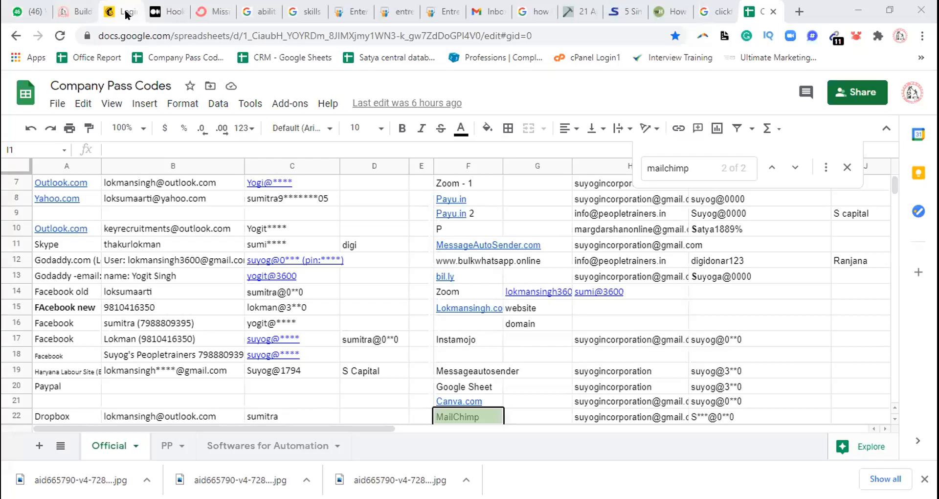
Return to the Mailchimp login page, enter a new account password with the robot check and try to log in
left_click(127, 14)
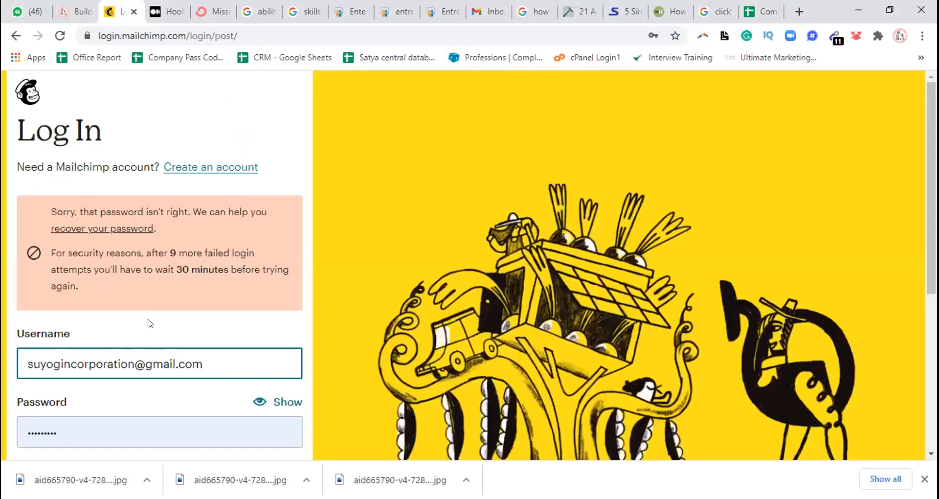
left_click(64, 434)
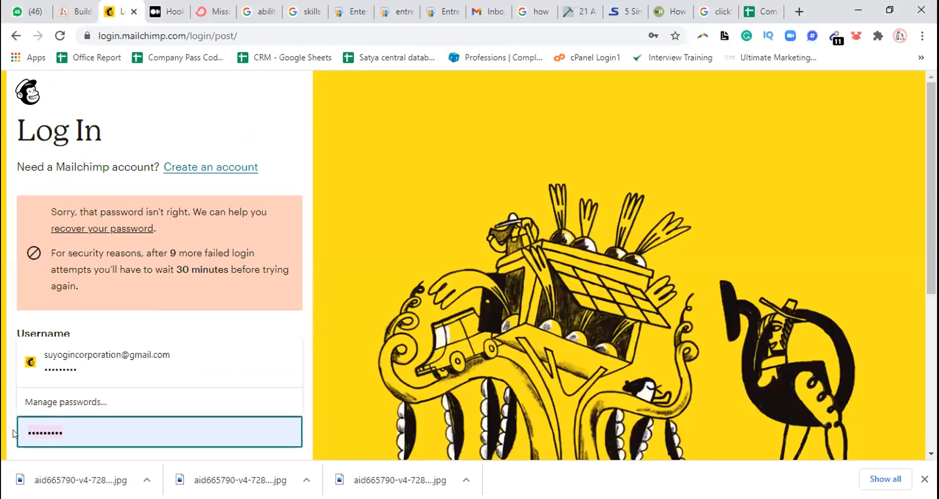
type("•••••••••")
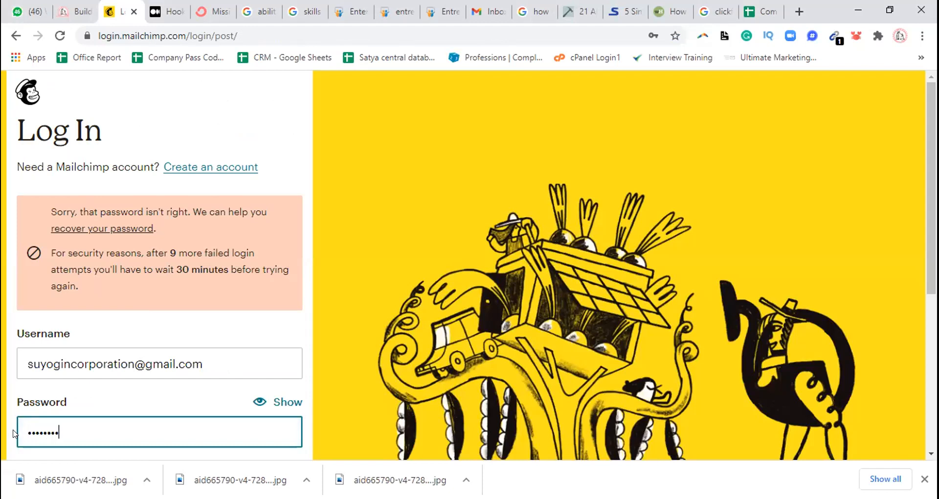
type("•")
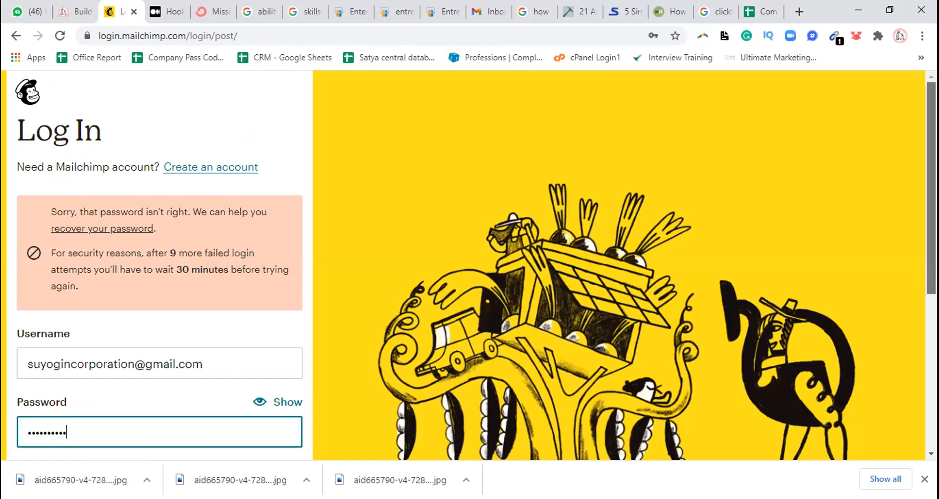
left_click(35, 438)
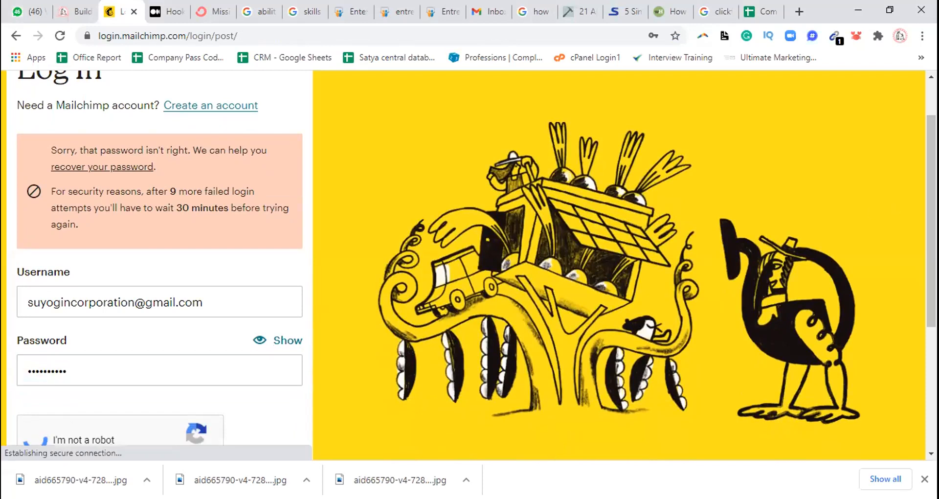
scroll(813, 209, "down", 1)
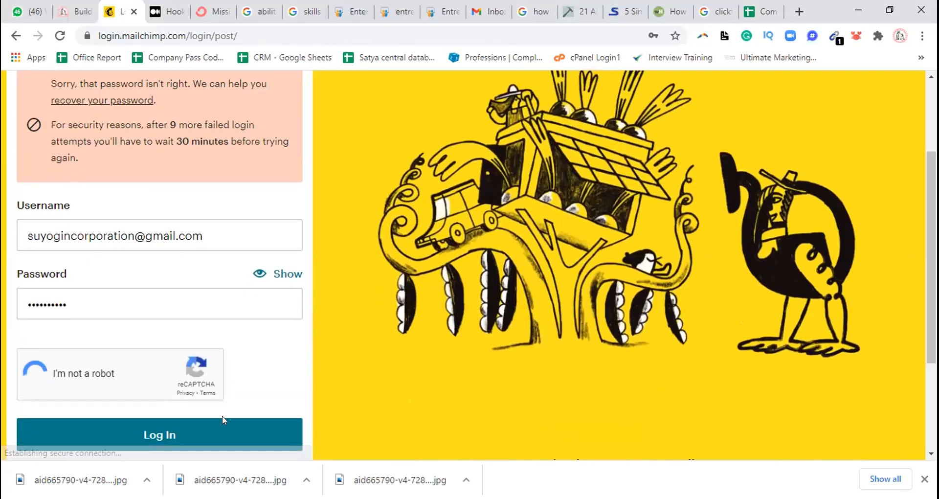
left_click(171, 443)
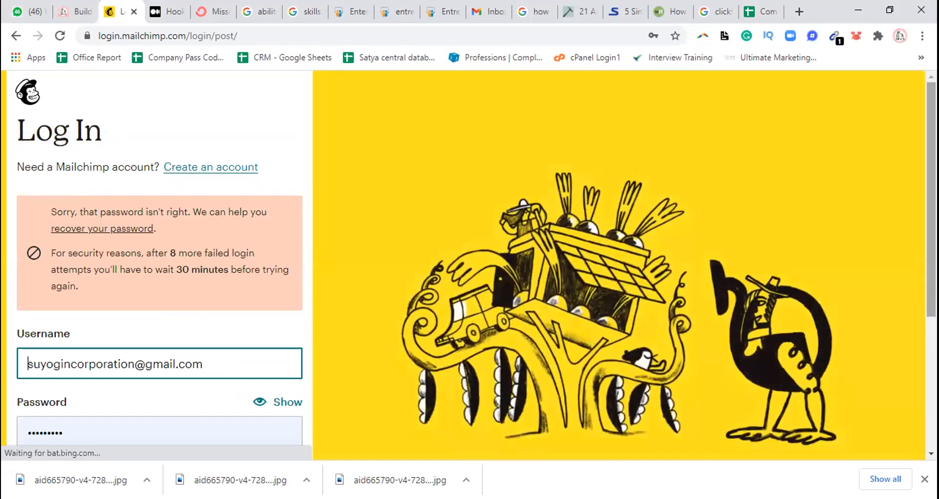
Correct the account password, complete the "I'm not a robot" check and log in to Mailchimp
scroll(182, 433, "down", 1)
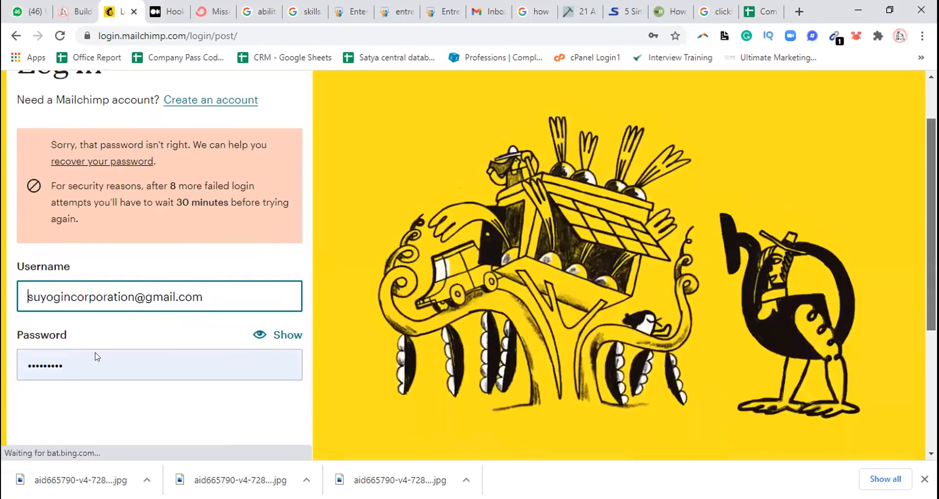
left_click(29, 362)
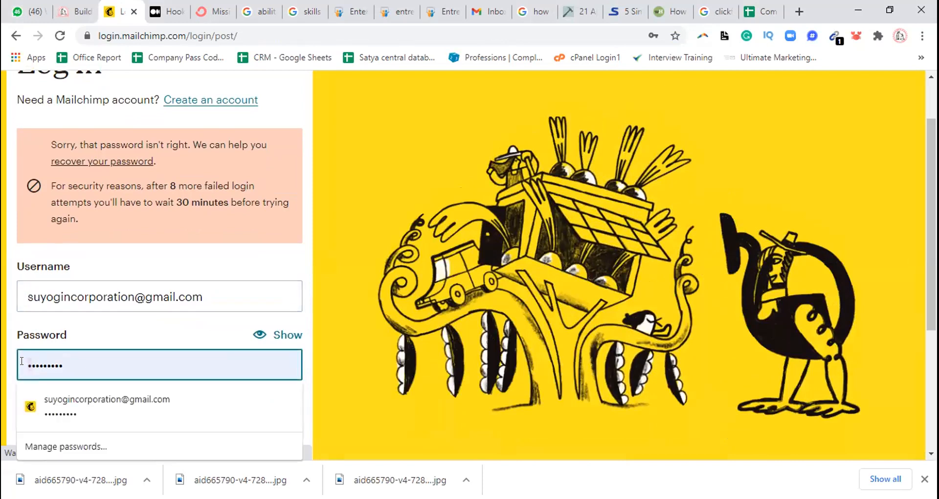
type("•")
left_click(34, 426)
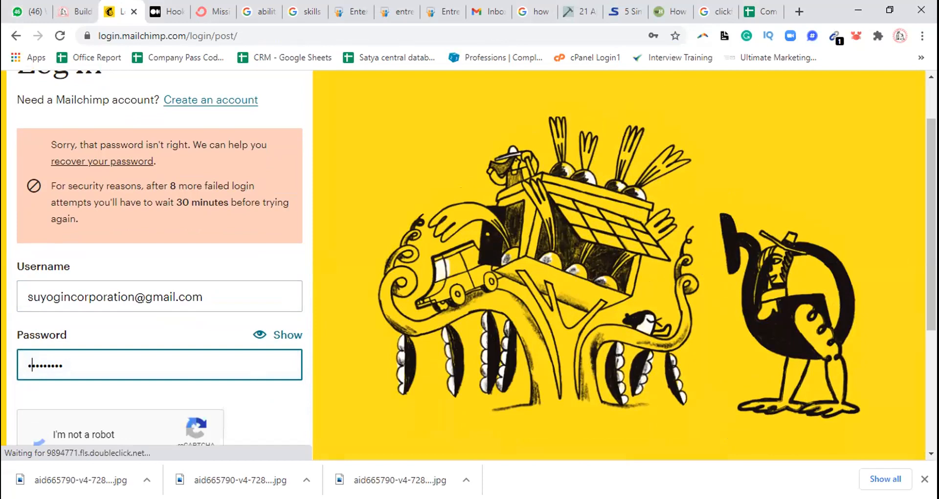
scroll(170, 399, "down", 3)
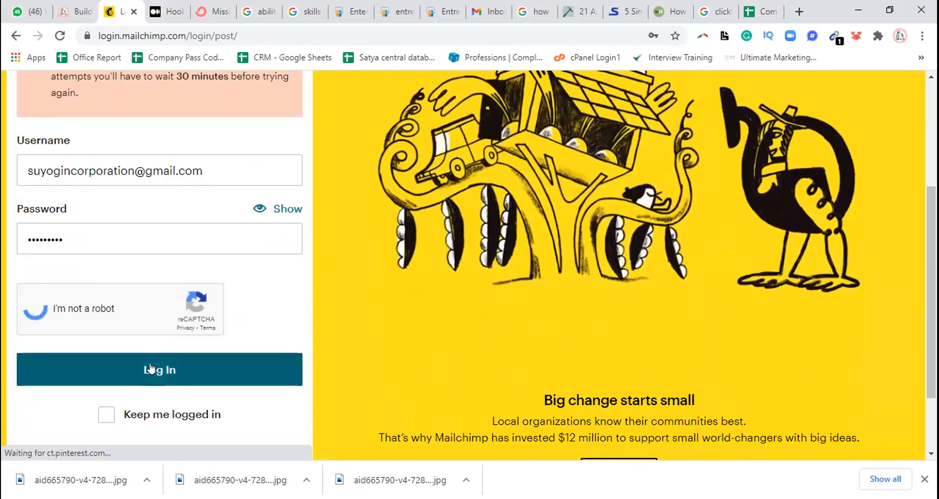
mouse_move(931, 288)
left_mouse_down()
mouse_move(931, 250)
mouse_move(931, 277)
left_mouse_up()
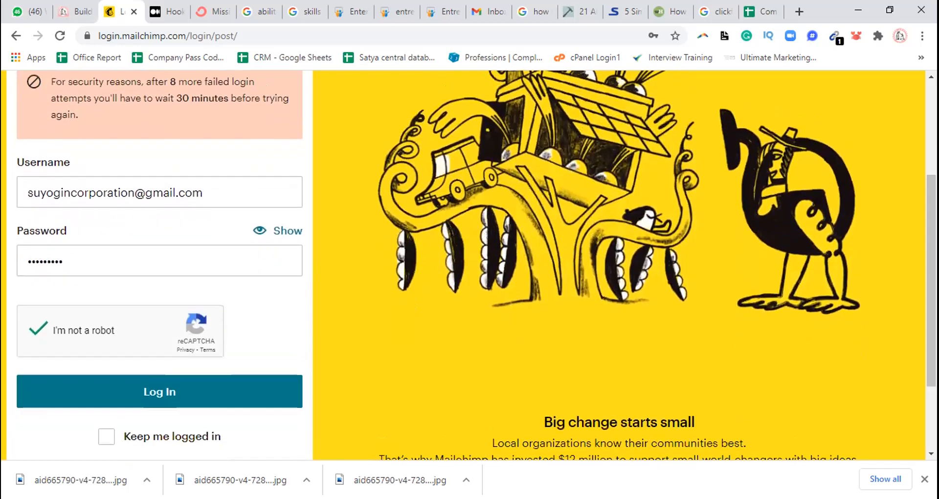
left_click(129, 392)
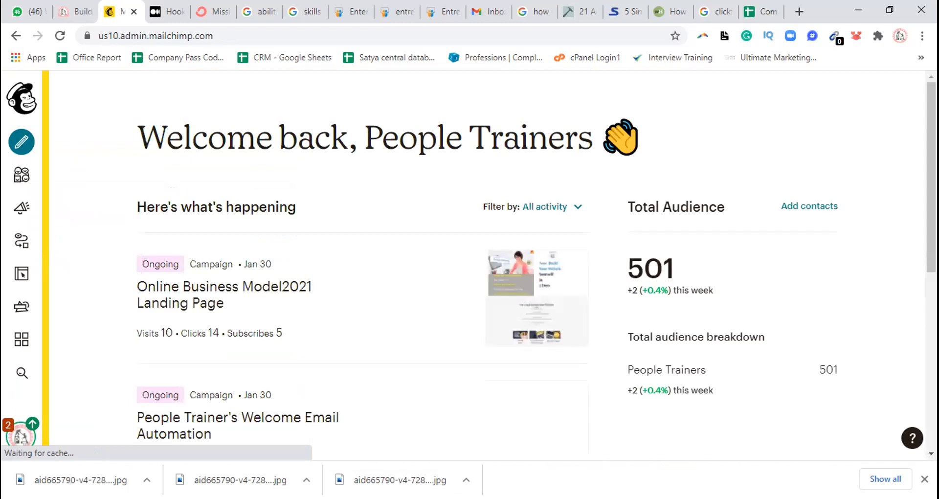
Start creating a new campaign and choose Landing page as the campaign type
mouse_move(931, 196)
left_mouse_down()
mouse_move(931, 221)
mouse_move(931, 196)
left_mouse_up()
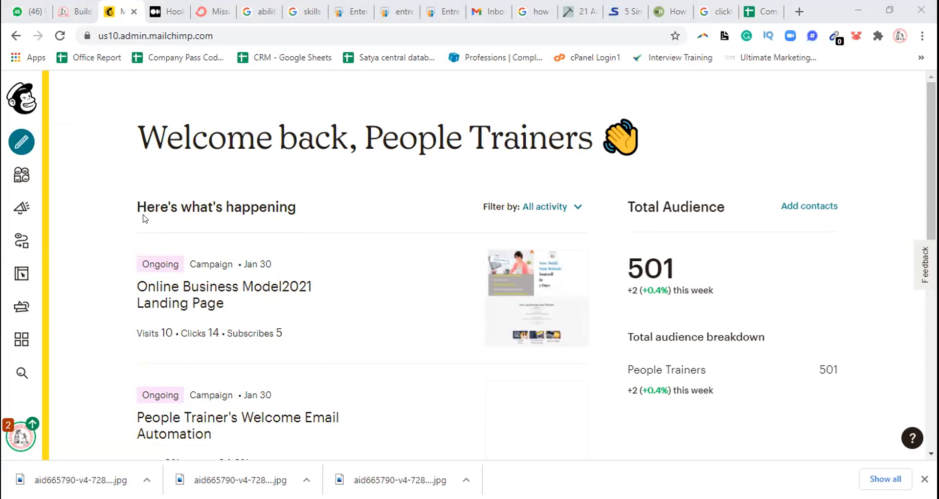
left_click(20, 145)
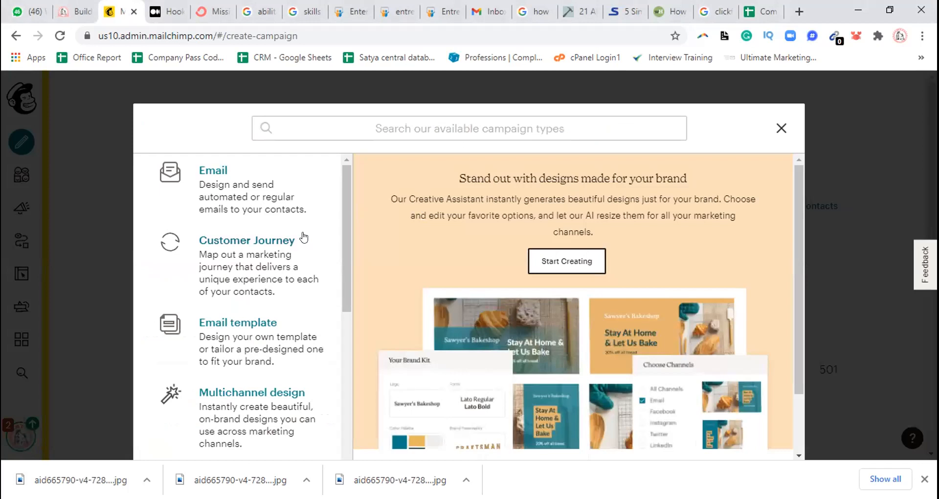
scroll(347, 225, "down", 2)
scroll(347, 229, "up", 2)
scroll(352, 235, "down", 1)
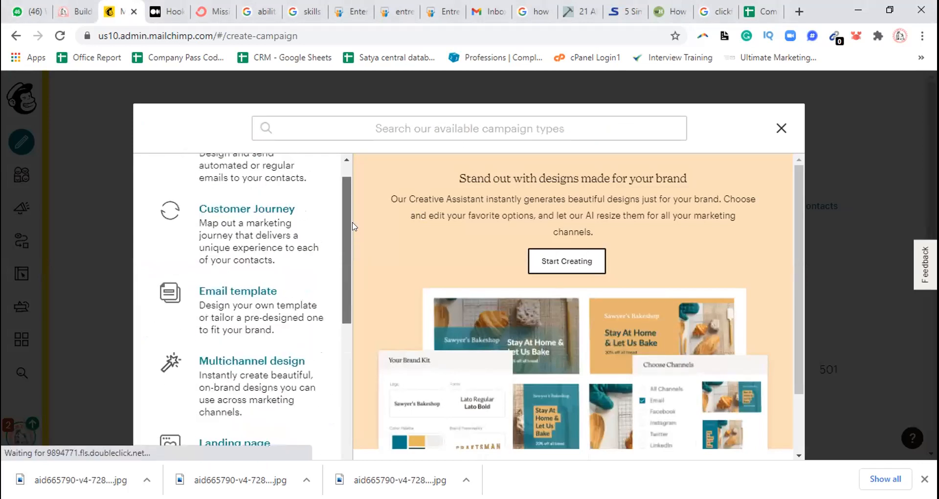
scroll(351, 215, "up", 1)
scroll(351, 212, "up", 1)
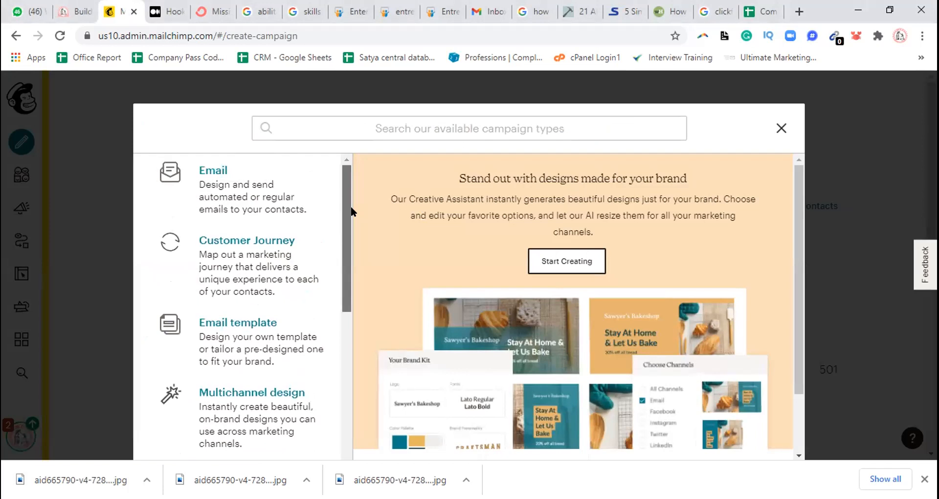
scroll(351, 215, "down", 2)
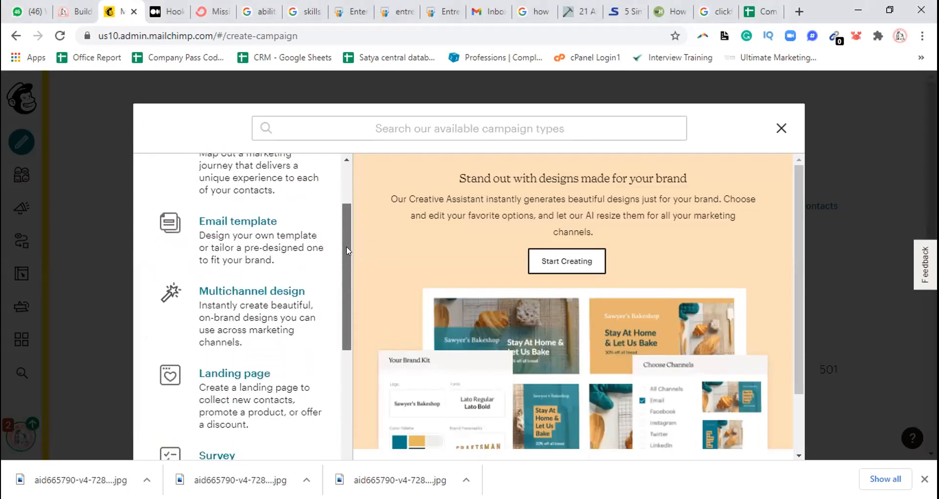
scroll(352, 274, "down", 2)
scroll(352, 293, "down", 1)
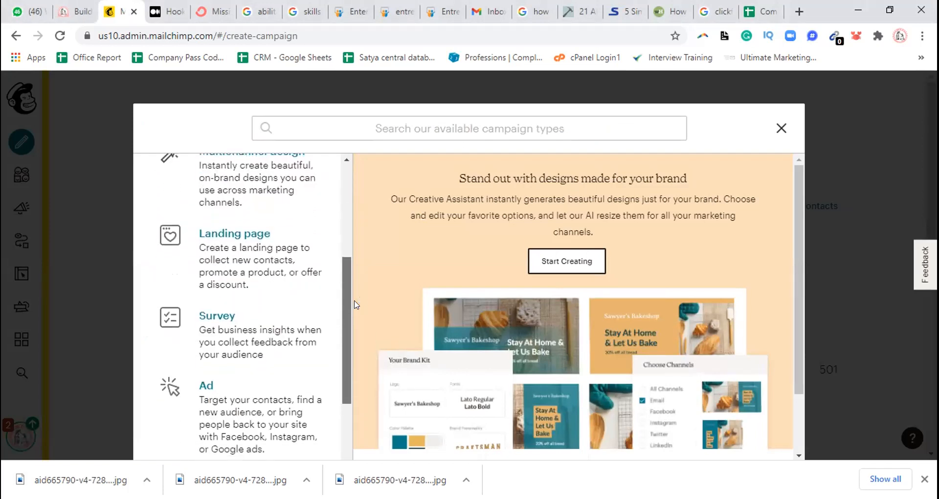
left_click(236, 234)
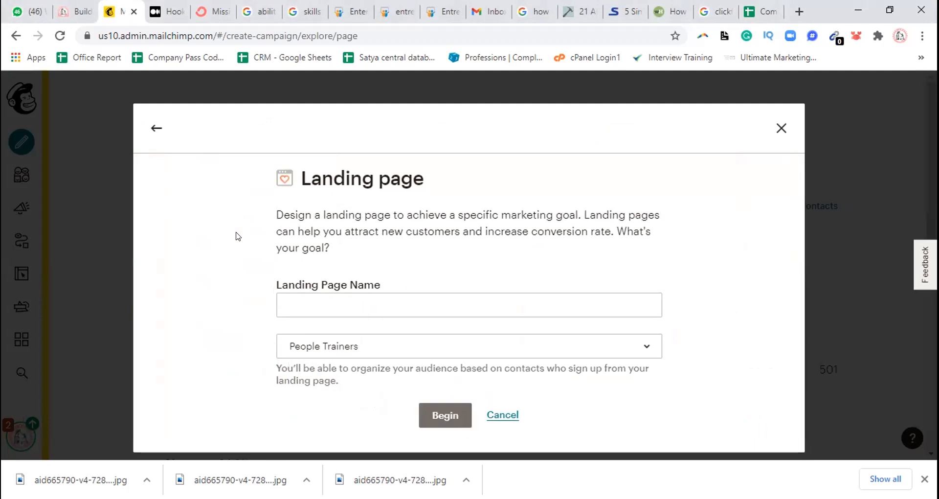
Name the landing page "Pushpak Refrigeration"
left_click(294, 295)
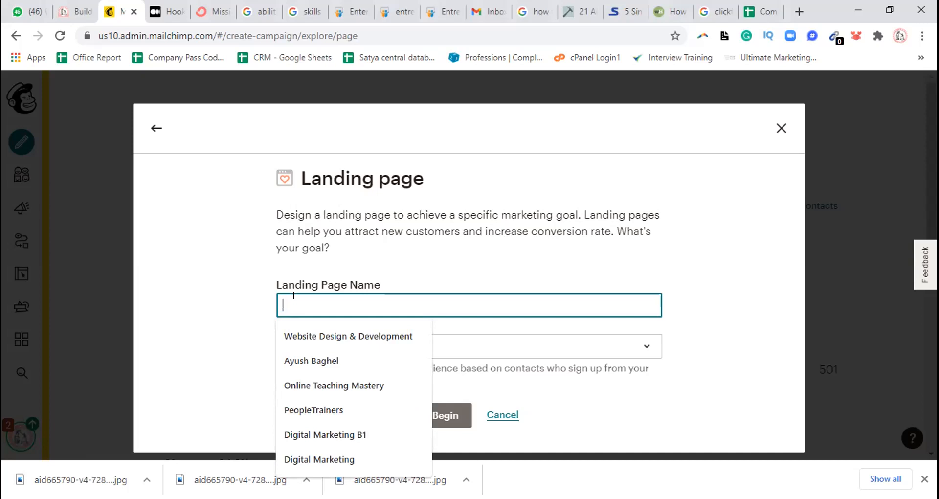
type("Pushpak Refrigeration")
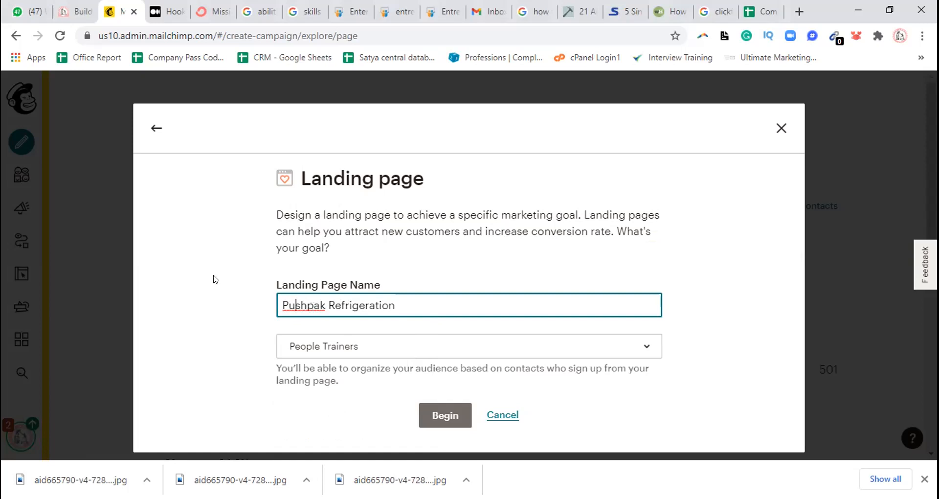
Switch to WhatsApp Web, open the B43 Sales Funnel+Email group and view its unread photo
left_click(27, 15)
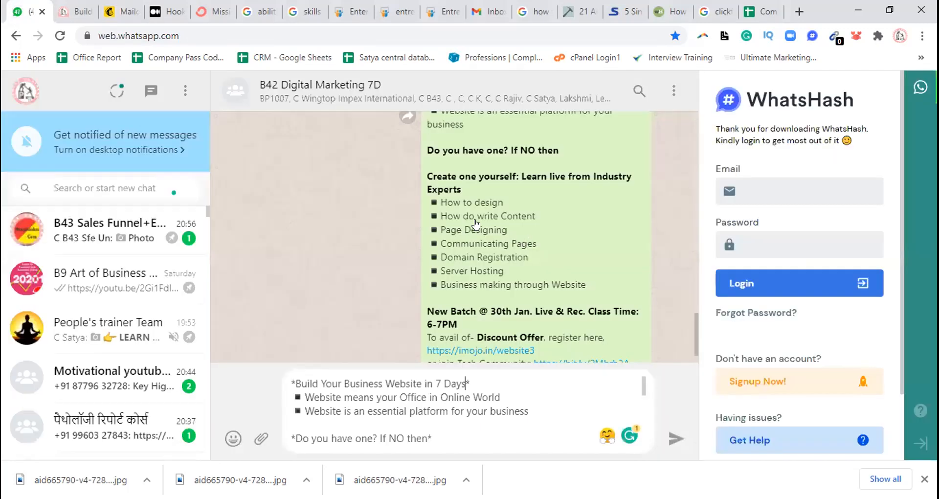
left_click(439, 410)
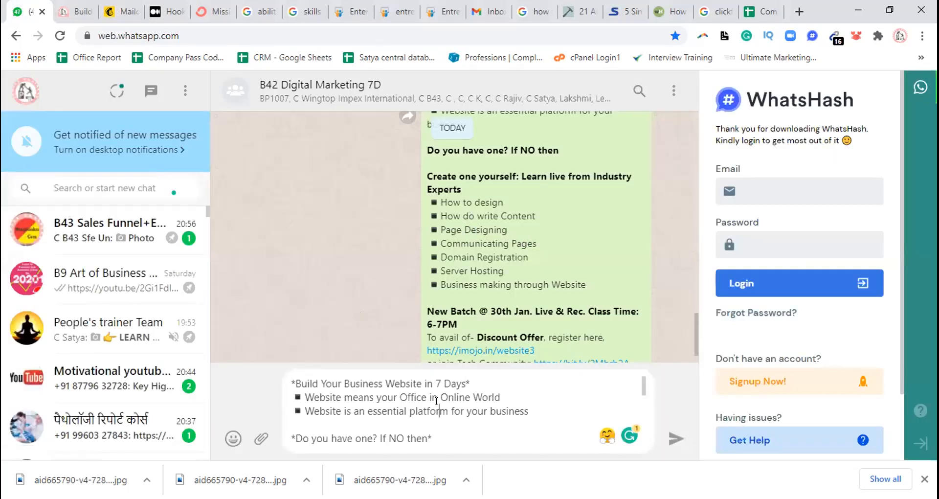
left_click(96, 246)
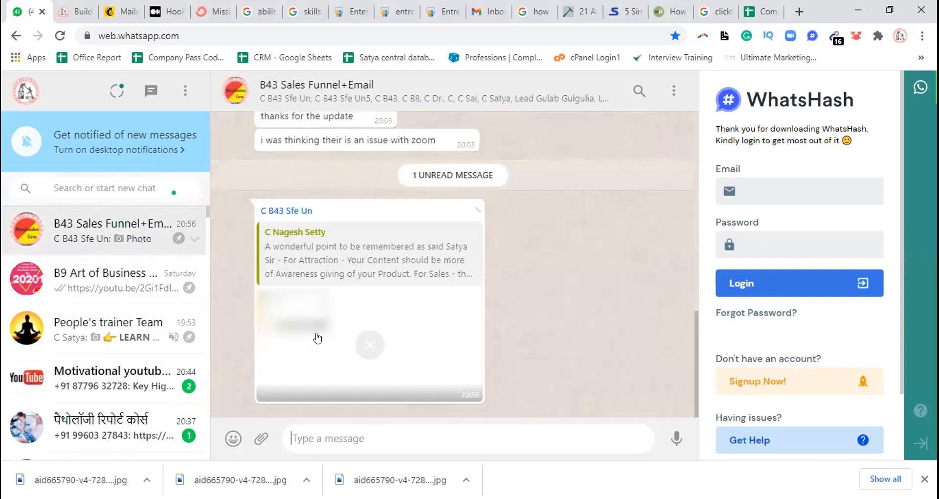
left_click(404, 340)
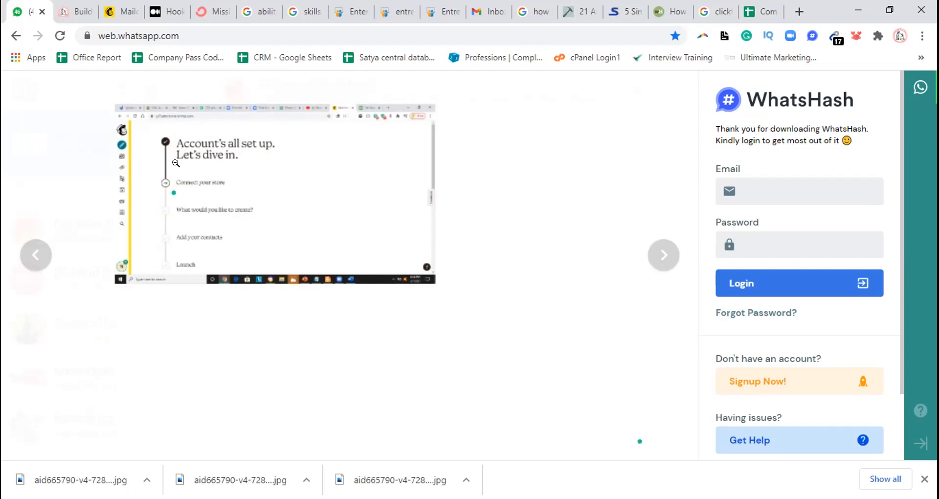
left_click(176, 162)
Return to the Mailchimp landing page form, check the audience options, keep People Trainers and begin the page
left_click(117, 12)
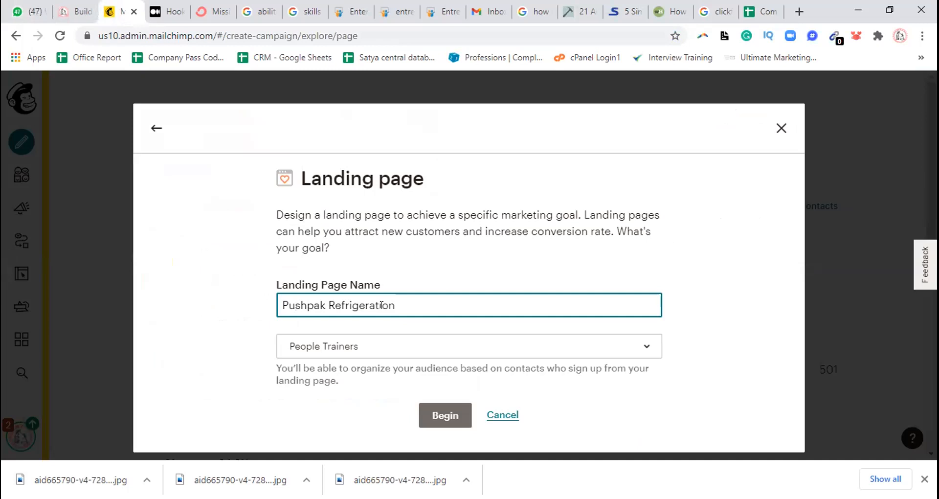
left_click(459, 346)
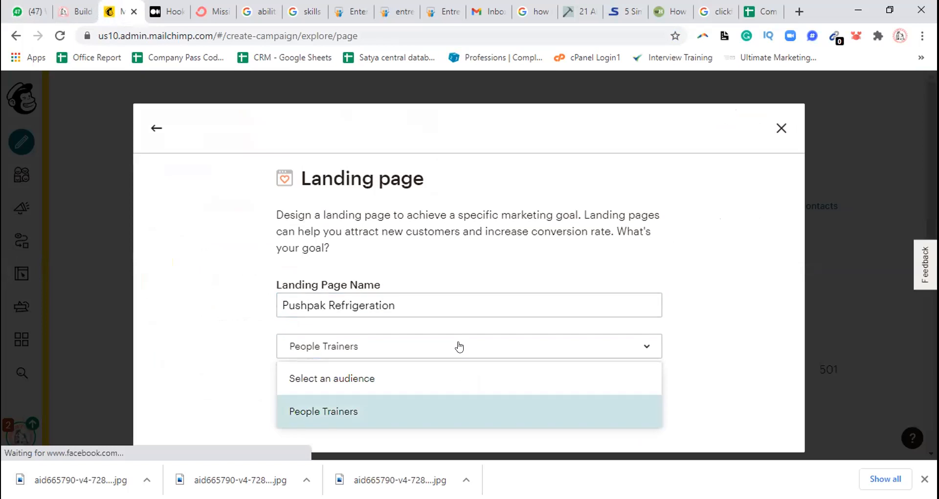
left_click(244, 346)
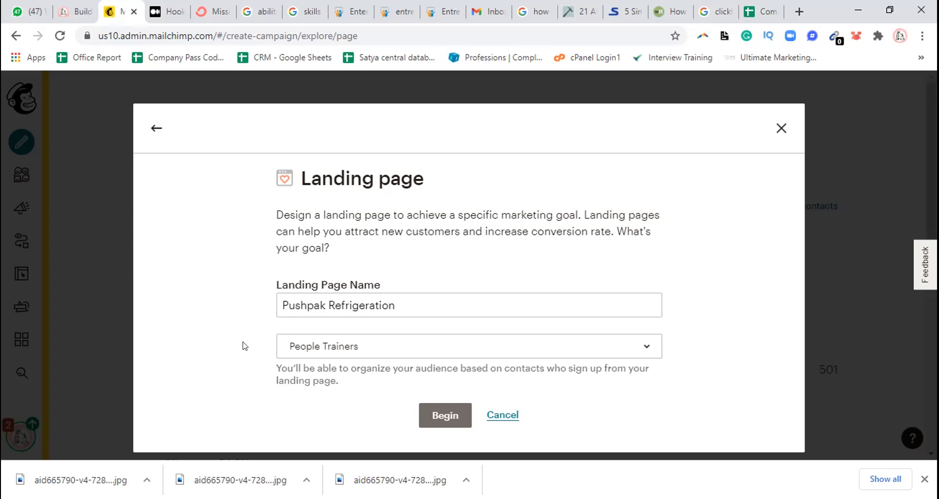
left_click(444, 416)
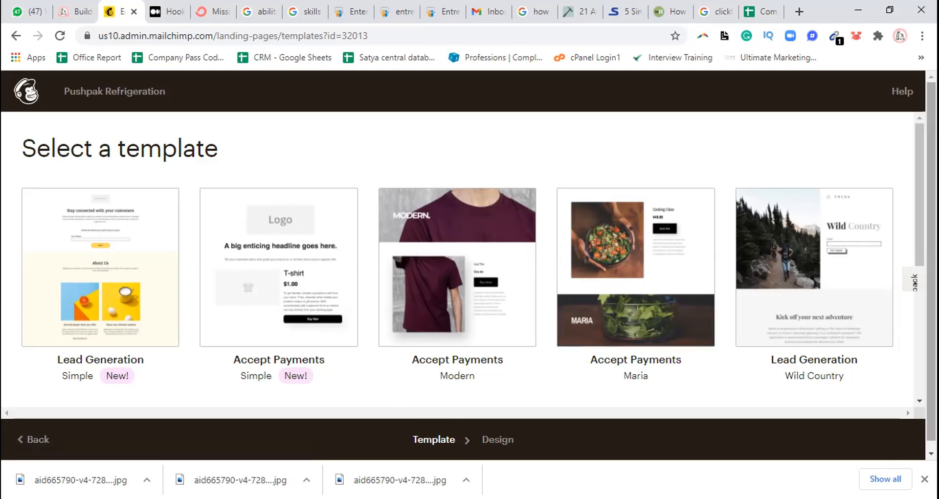
Look through the template gallery and select the Wild Country lead generation template
left_click(916, 128)
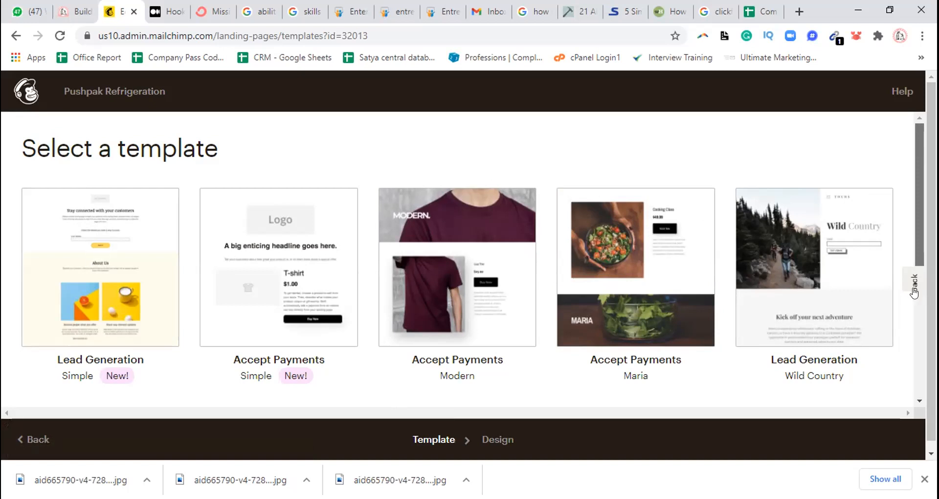
scroll(903, 217, "down", 1)
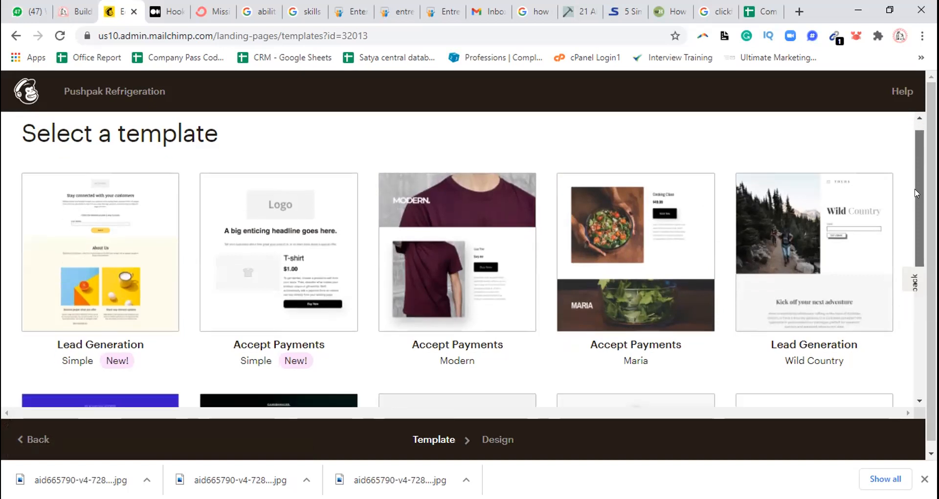
scroll(916, 203, "down", 1)
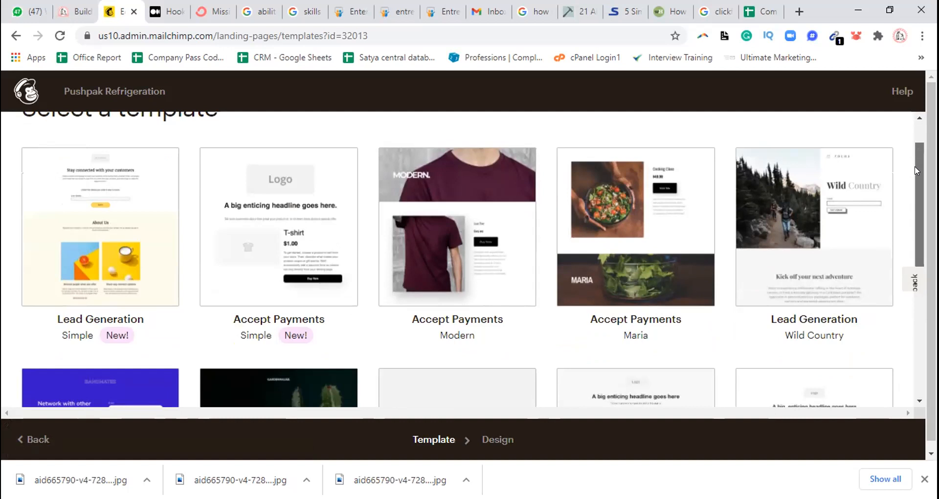
scroll(914, 205, "down", 3)
scroll(914, 215, "down", 1)
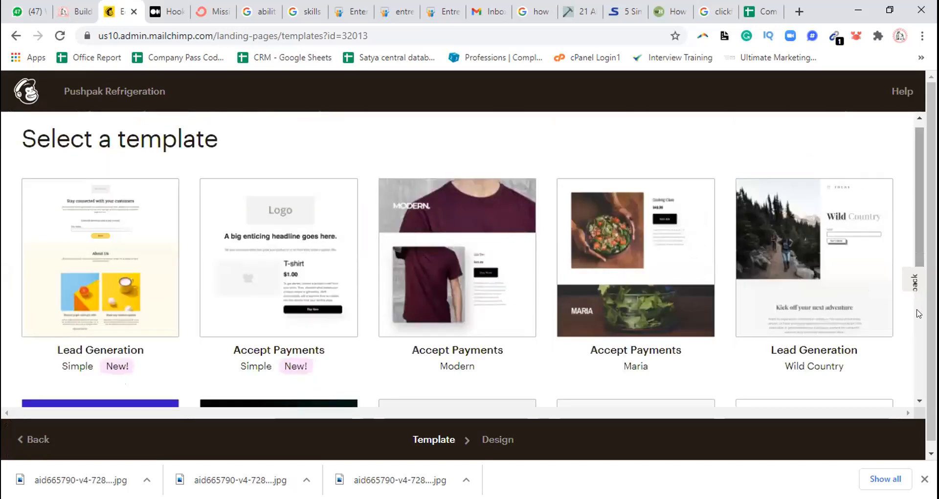
scroll(918, 323, "down", 3)
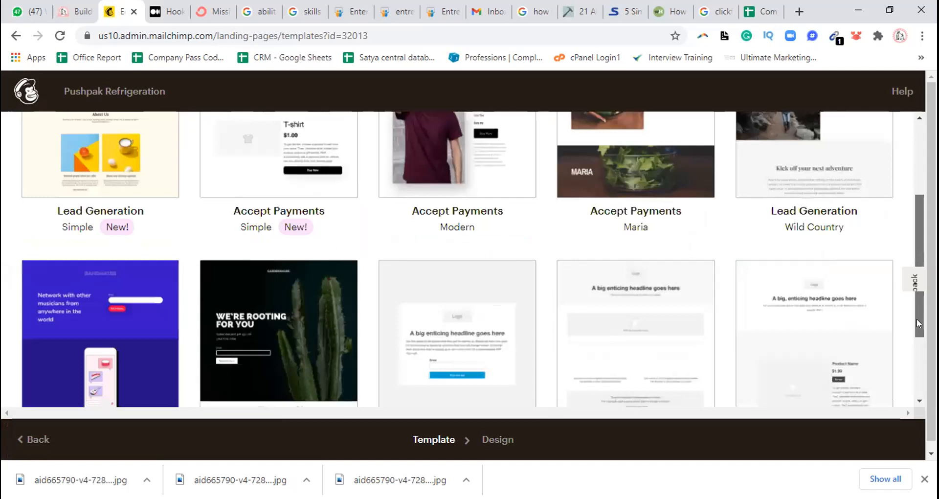
scroll(917, 318, "down", 2)
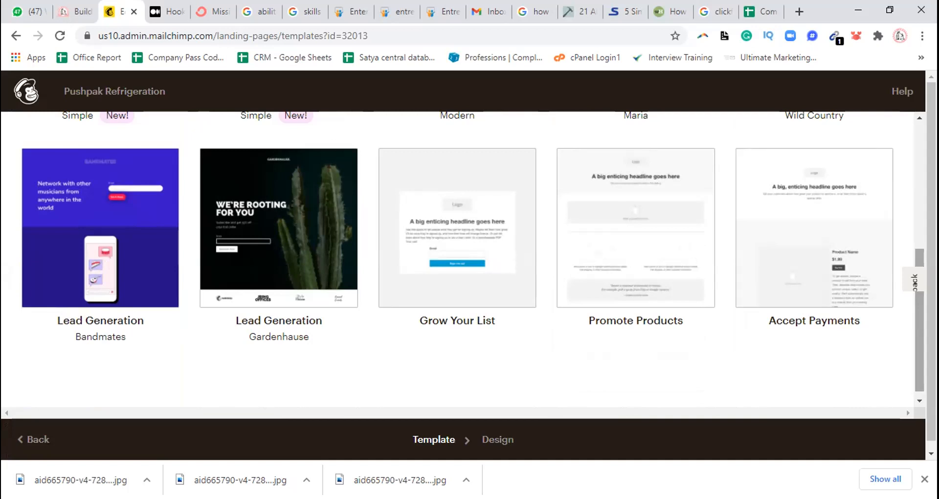
left_click(916, 135)
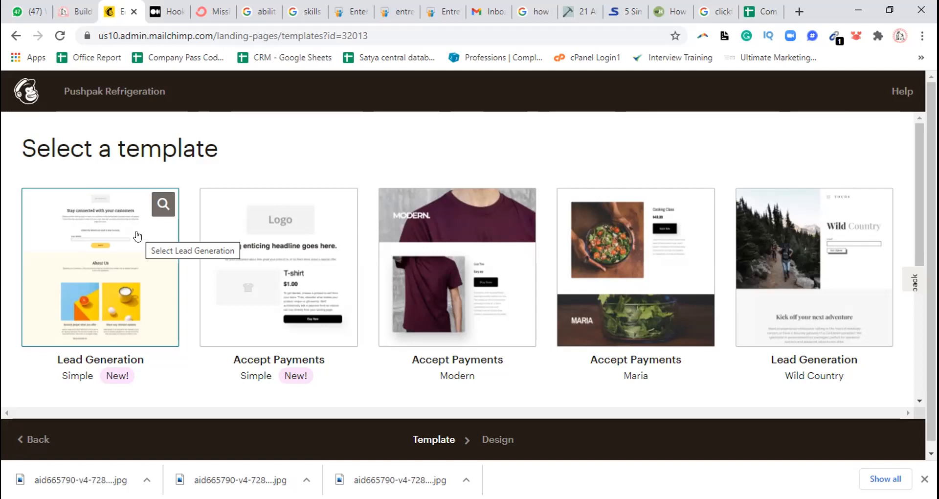
left_click(788, 291)
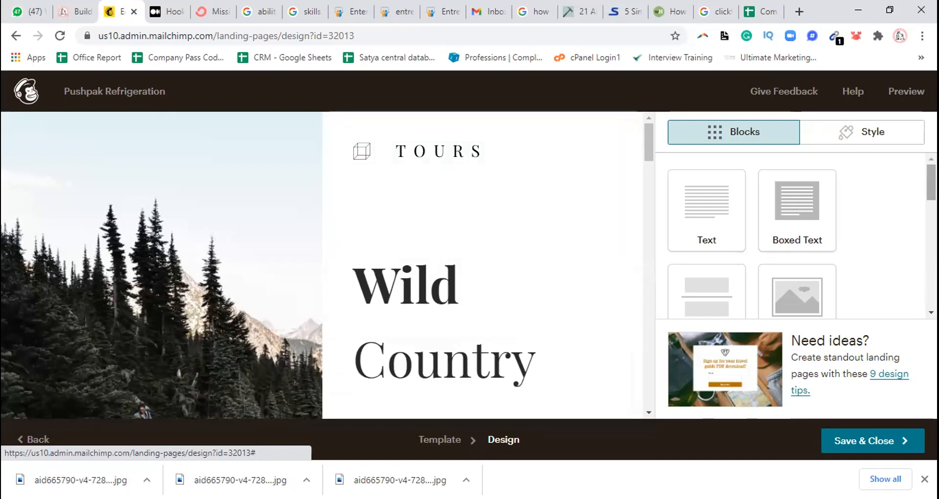
Replace the TOURS header logo with the image "logo common400" uploaded from the Logo folder in Ad Designs
mouse_move(508, 176)
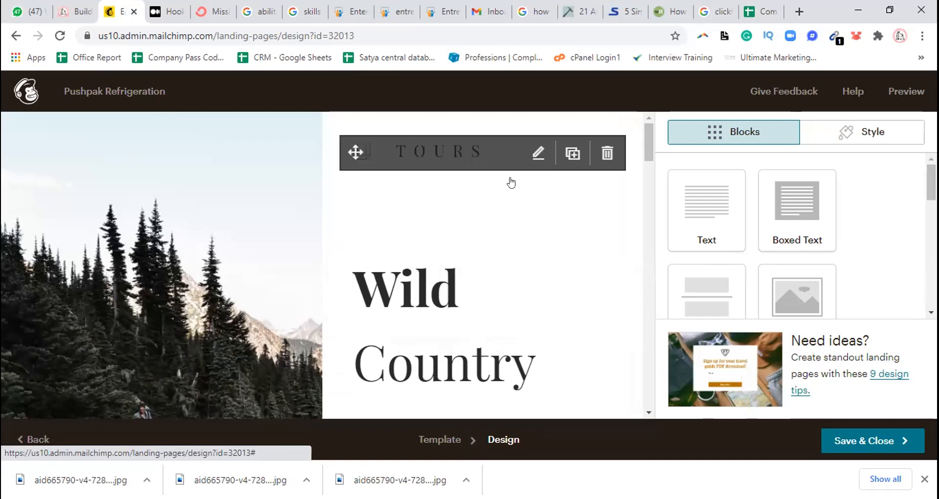
left_click(486, 149)
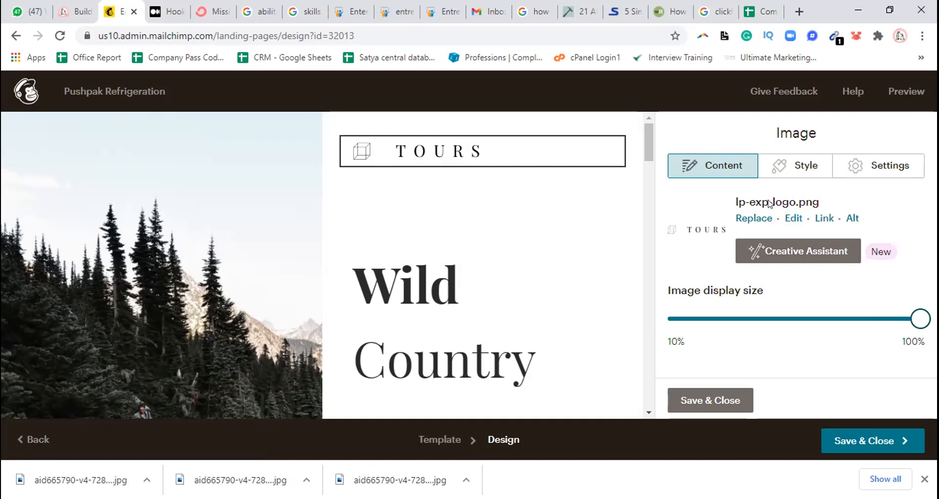
left_click(751, 218)
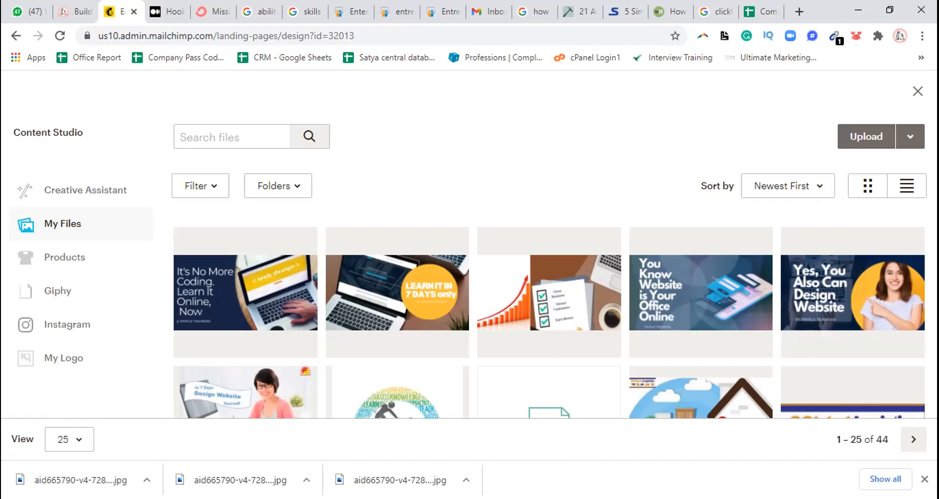
left_click(876, 143)
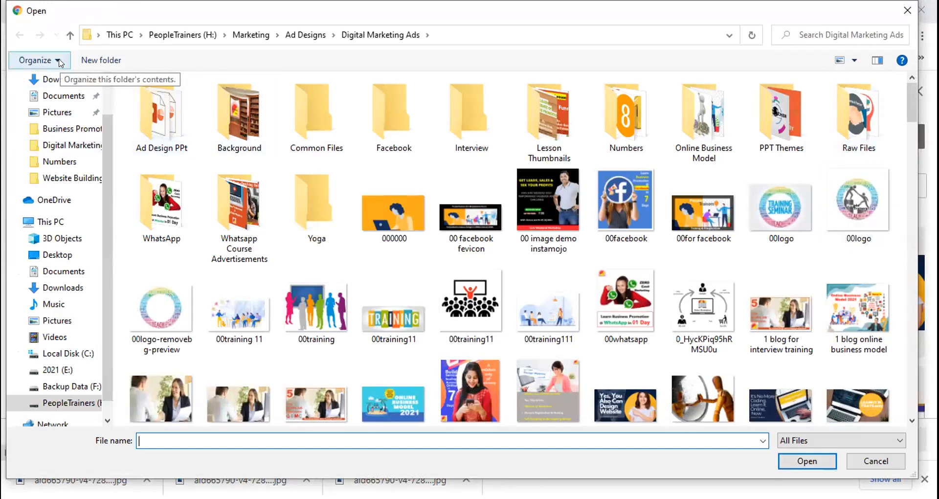
left_click(72, 34)
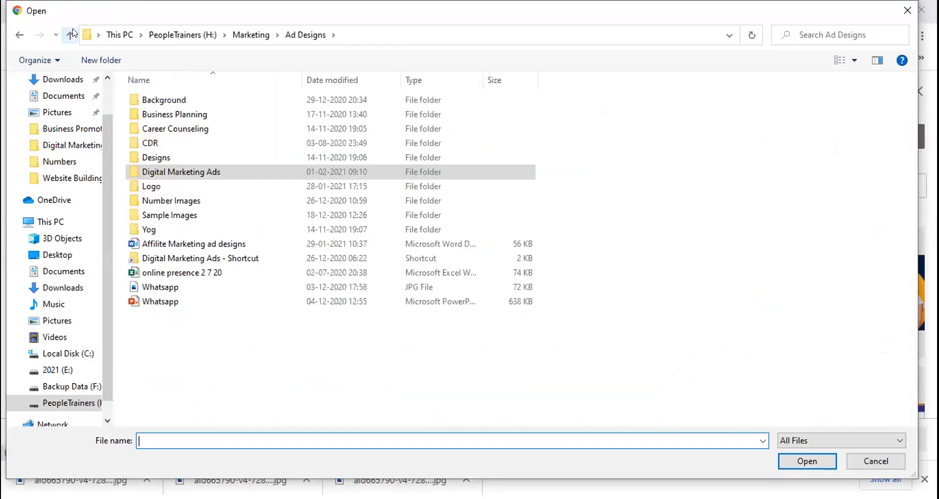
double_click(150, 186)
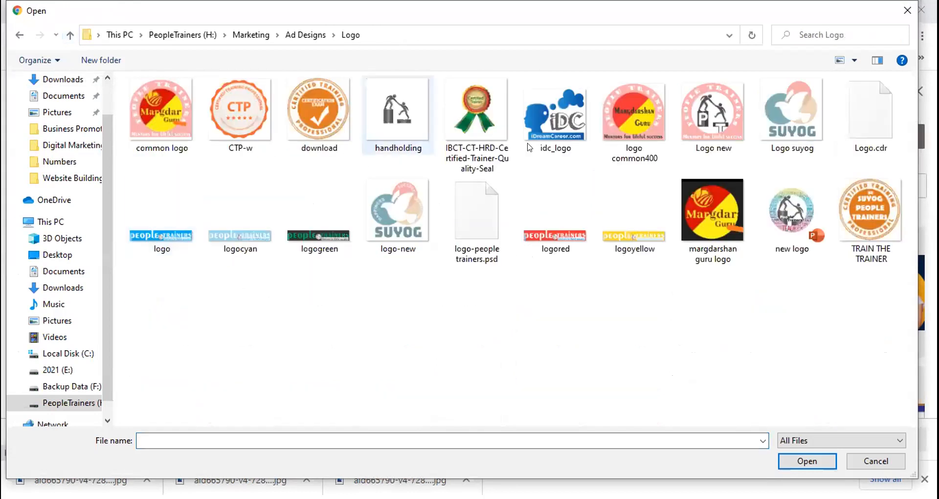
left_click(632, 126)
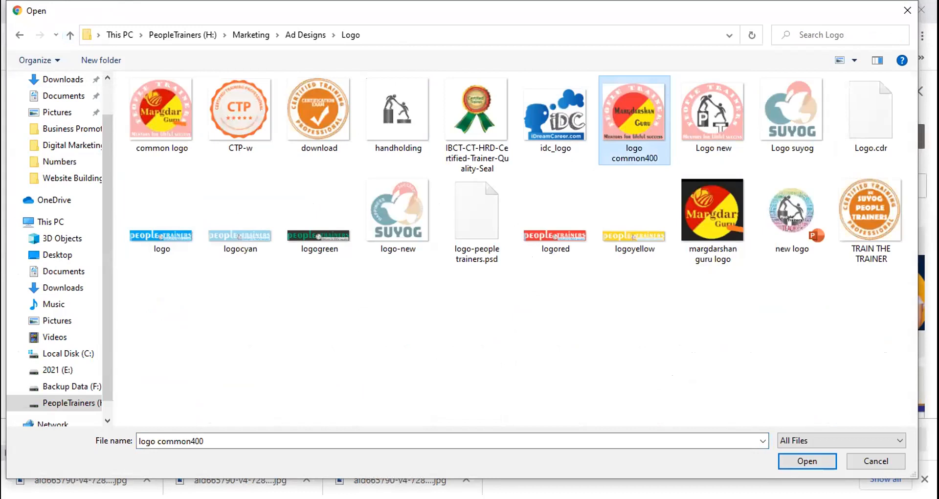
left_click(817, 462)
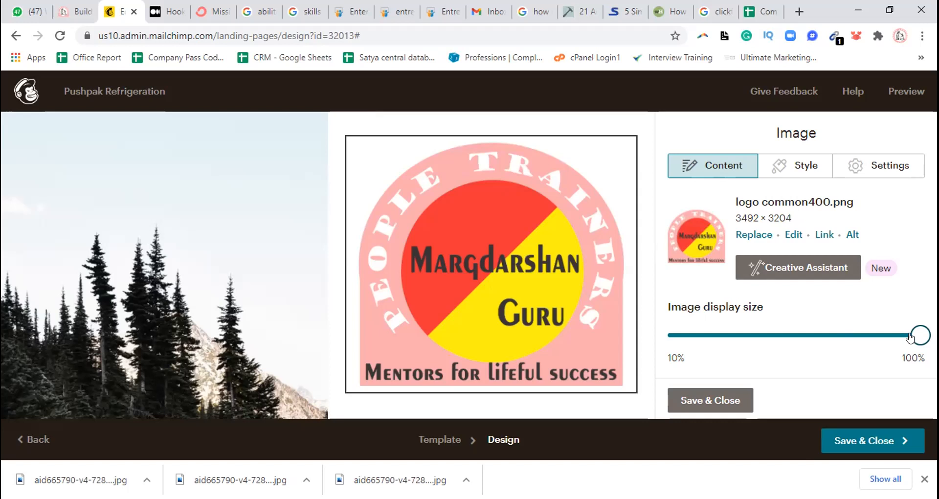
Shrink the header logo's display size to about a quarter of full width
left_click_drag(911, 336, 708, 336)
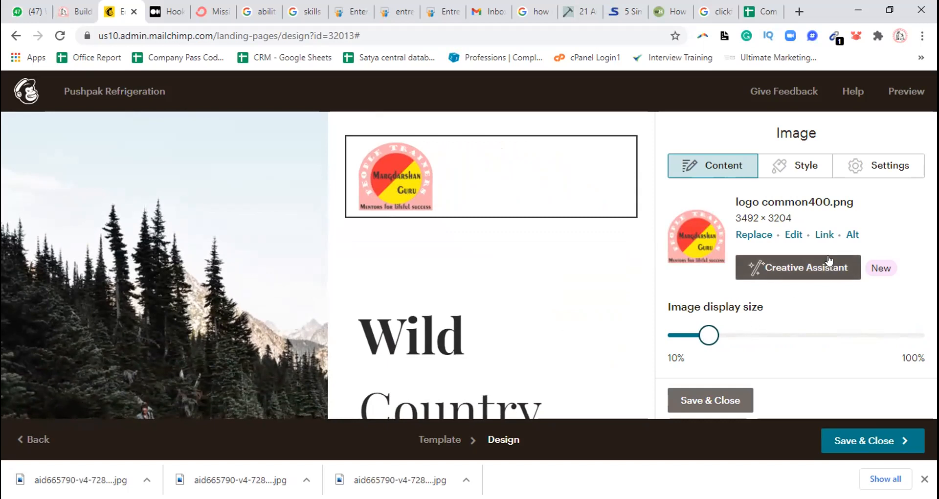
left_click(793, 235)
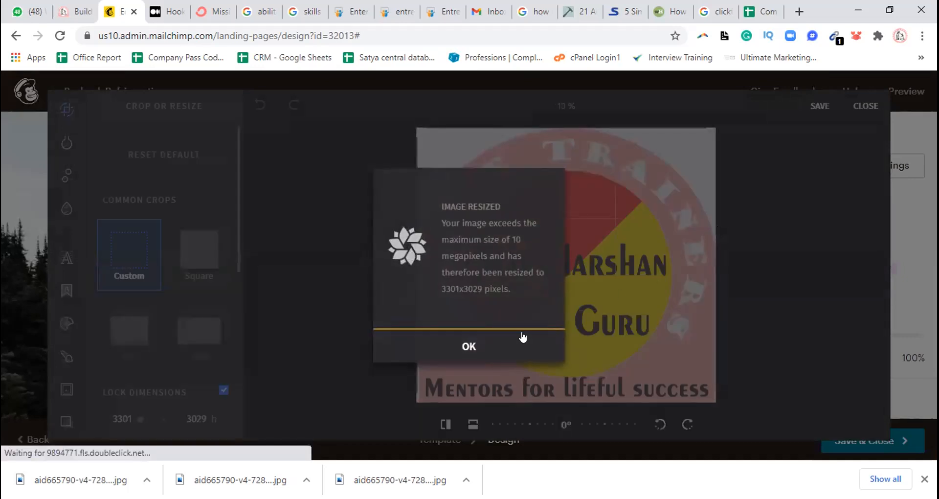
left_click(468, 347)
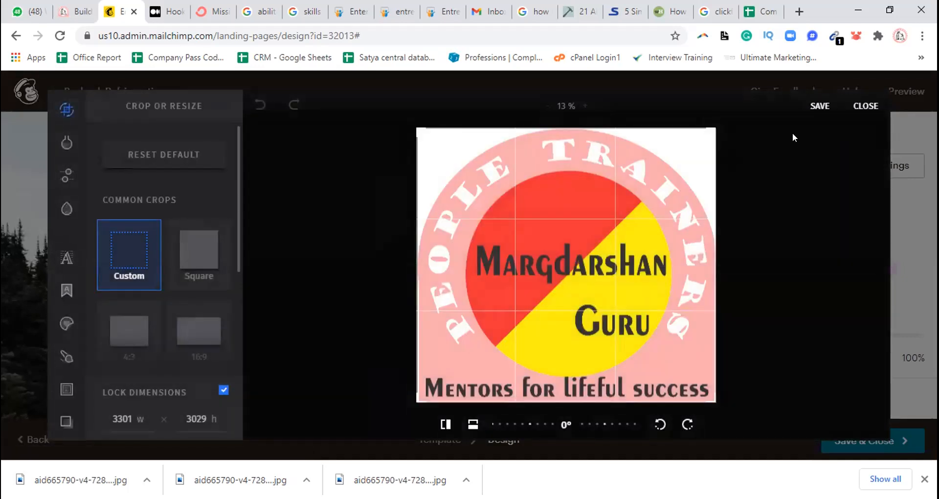
left_click(863, 106)
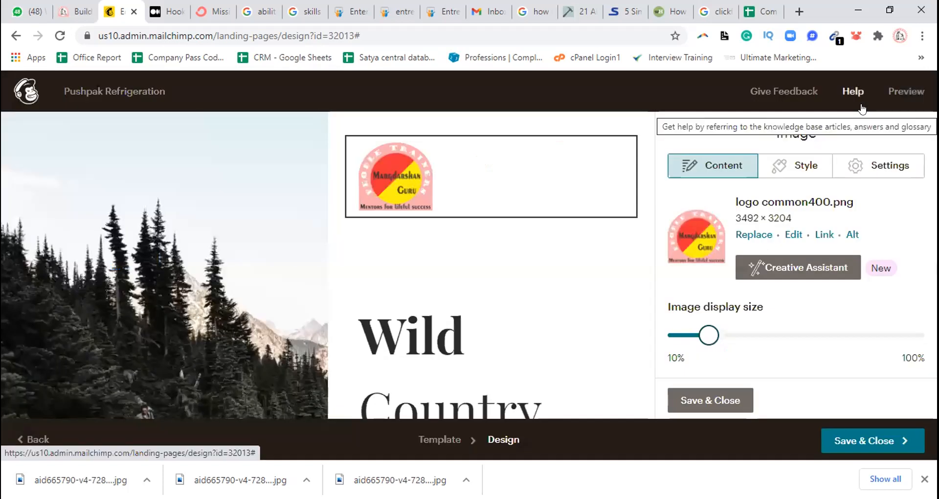
Set the header logo's alignment to Center and save the image block
left_click(800, 169)
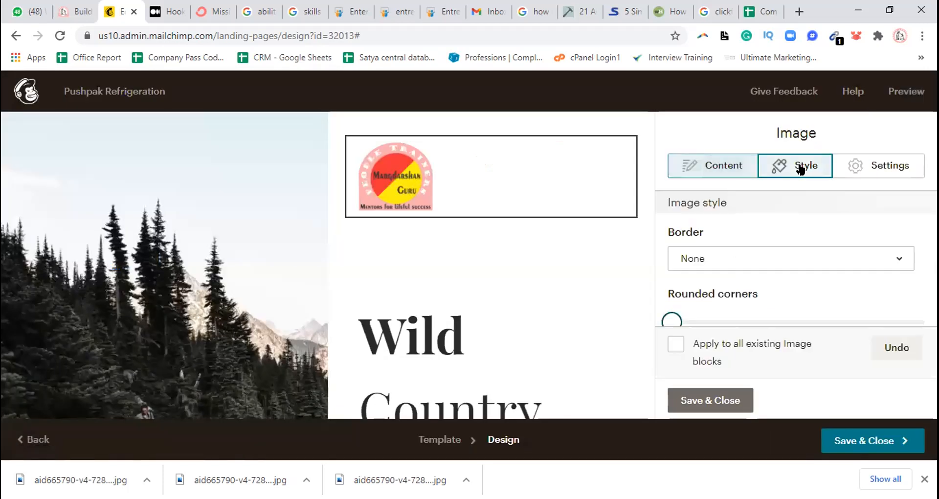
left_click(893, 169)
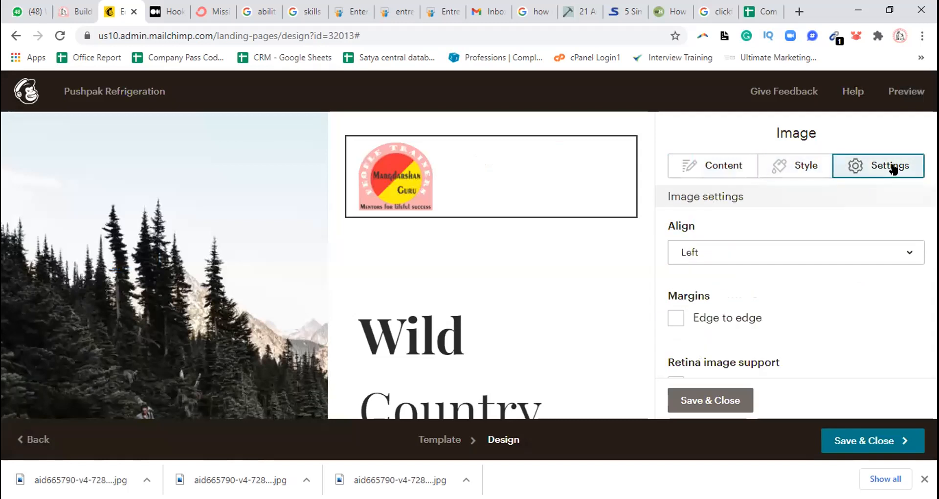
left_click(908, 252)
left_click(820, 311)
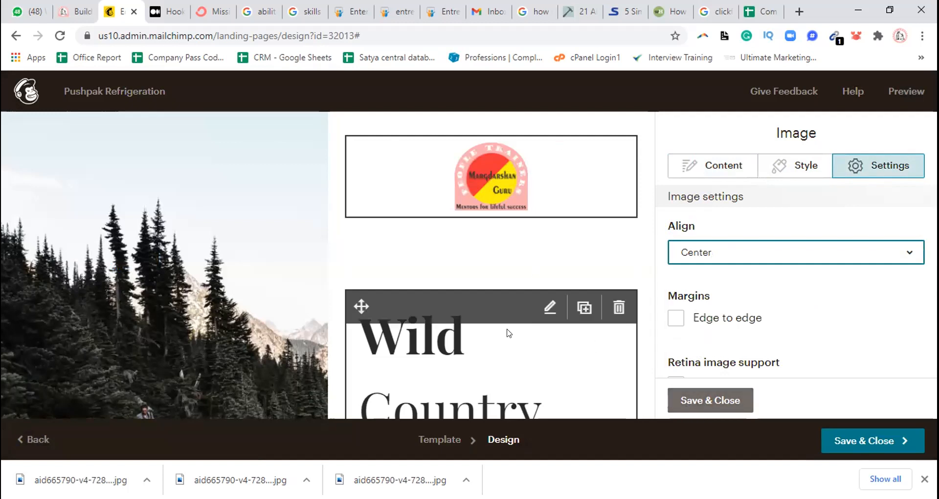
left_click(731, 169)
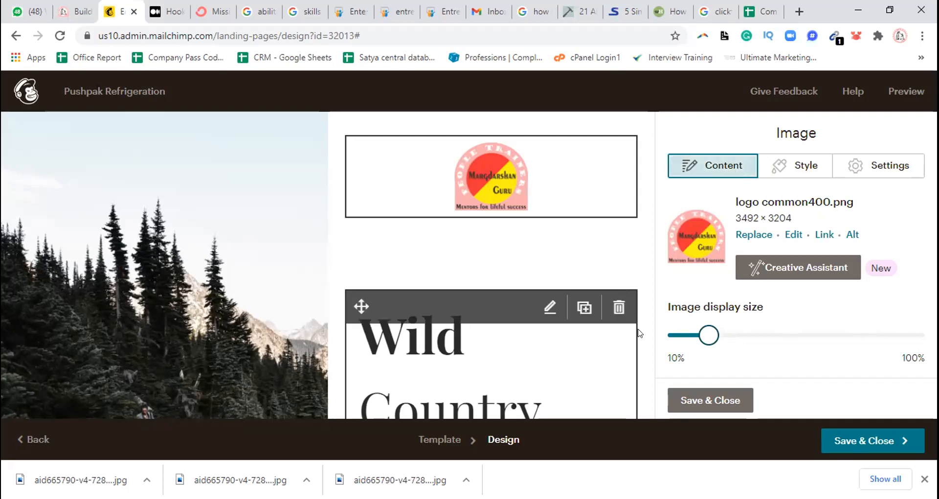
left_click(710, 400)
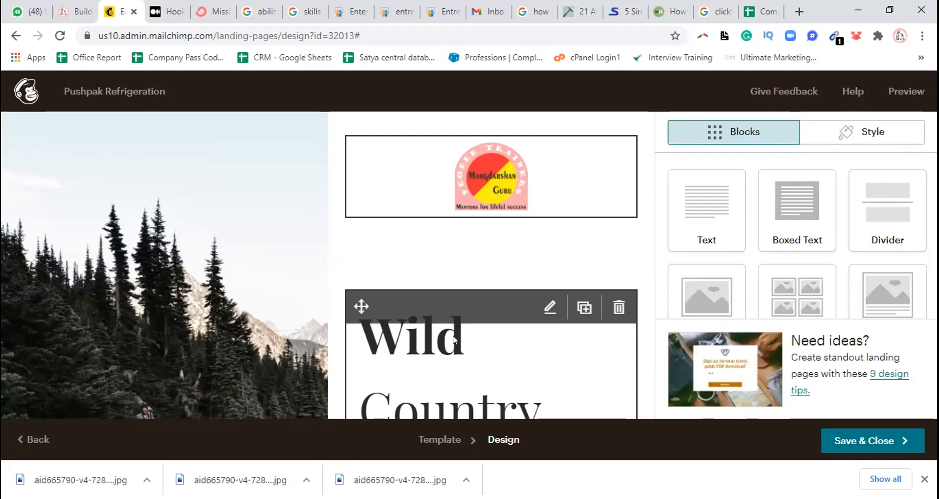
Reopen the header logo block and examine its replacement images and alignment options without changing anything
left_click(507, 185)
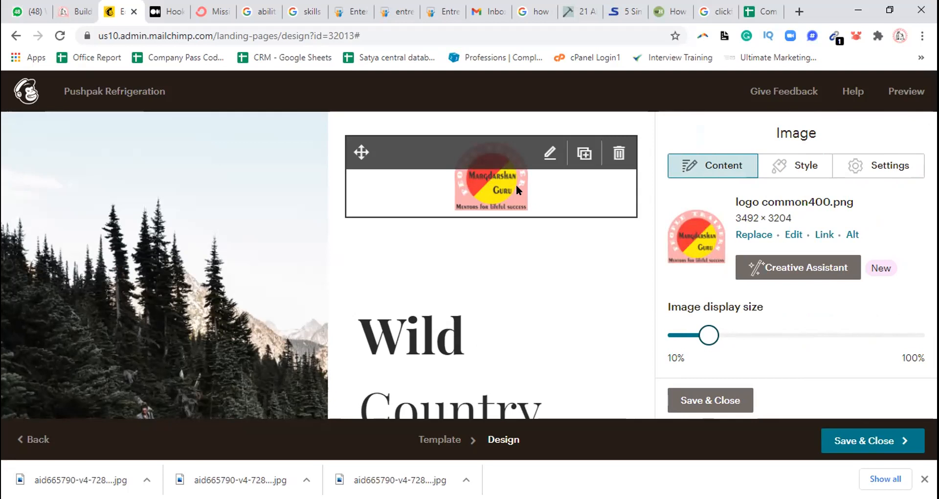
left_click(743, 235)
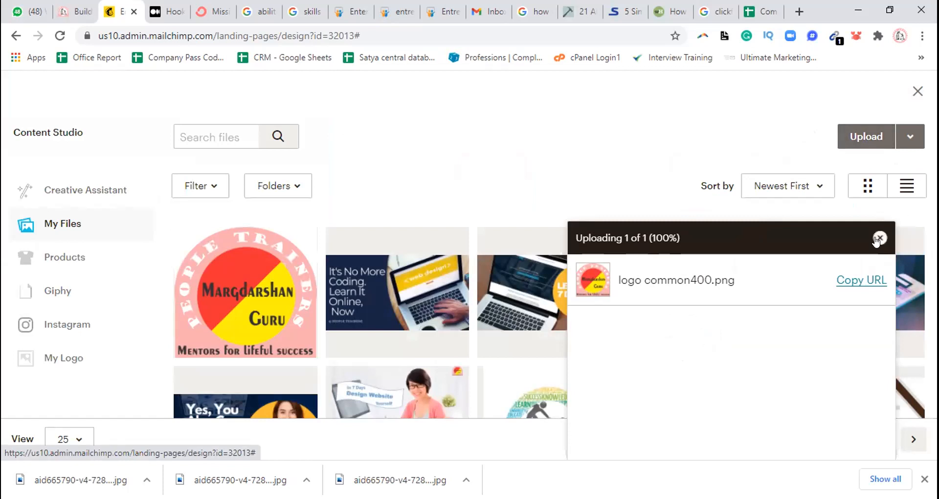
left_click(879, 237)
left_click(916, 93)
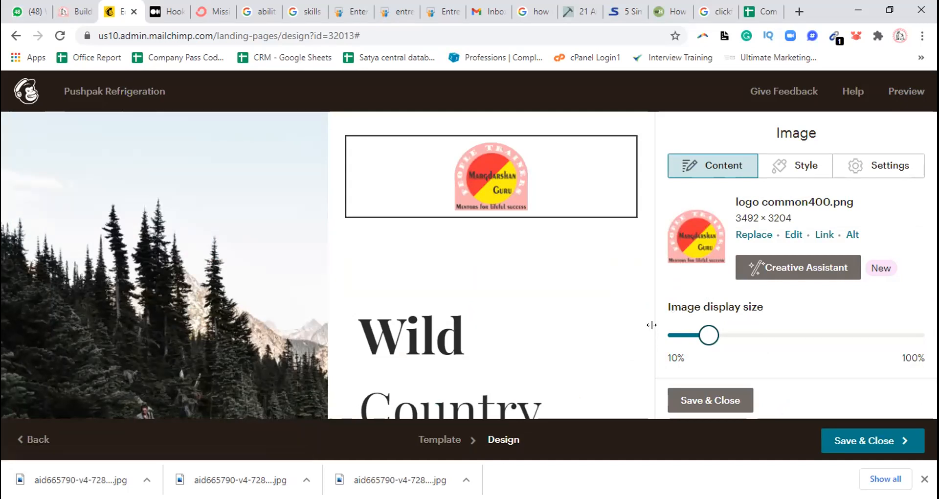
left_click(886, 161)
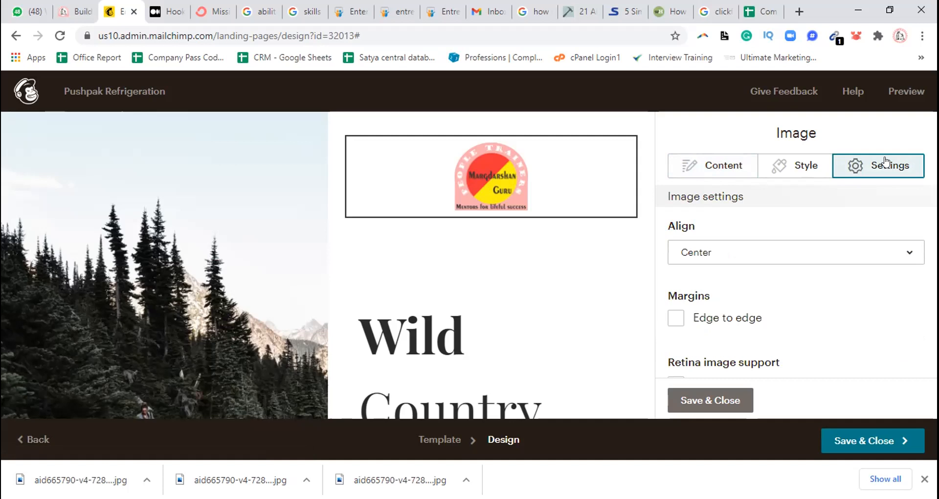
left_click(785, 251)
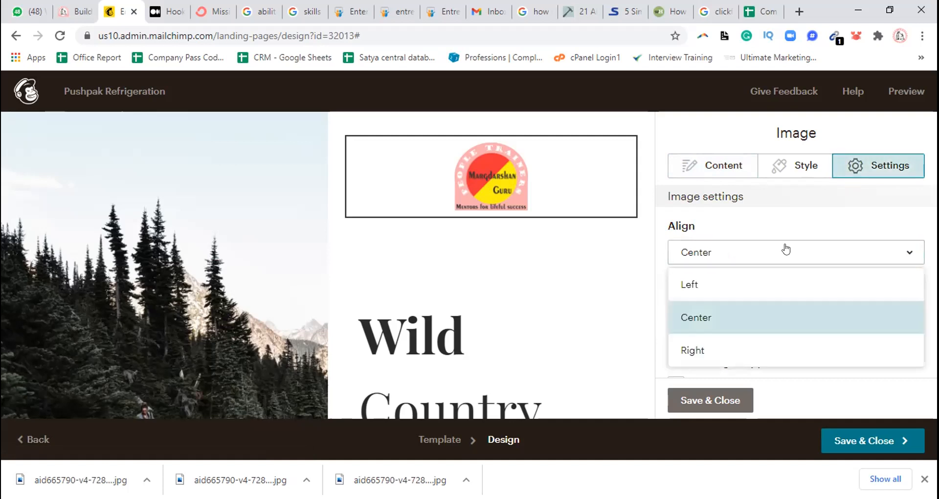
left_click(759, 215)
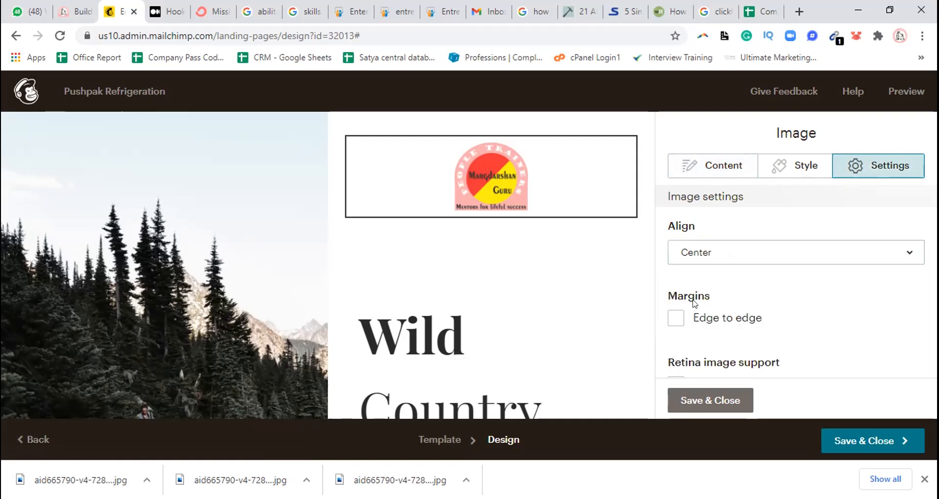
Replace the "Wild Country" heading text with "Download a Free eBook"
mouse_move(598, 310)
left_click(400, 322)
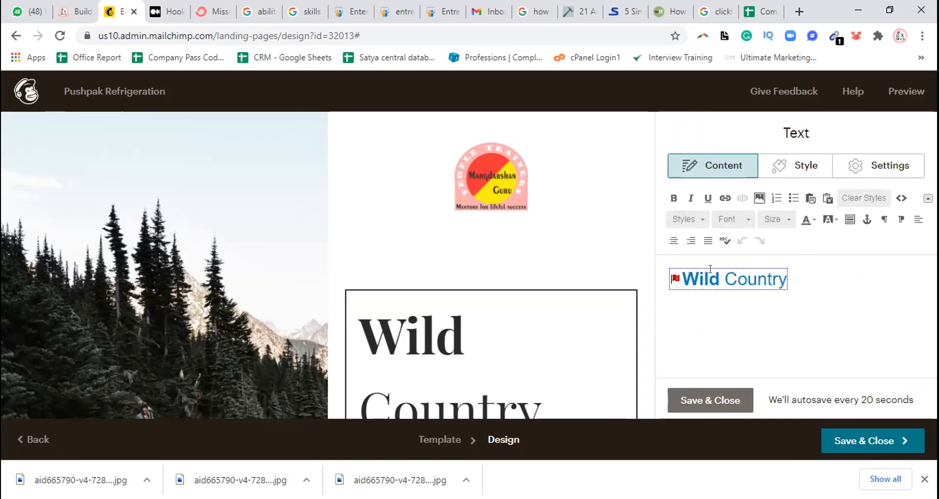
left_click_drag(785, 279, 680, 273)
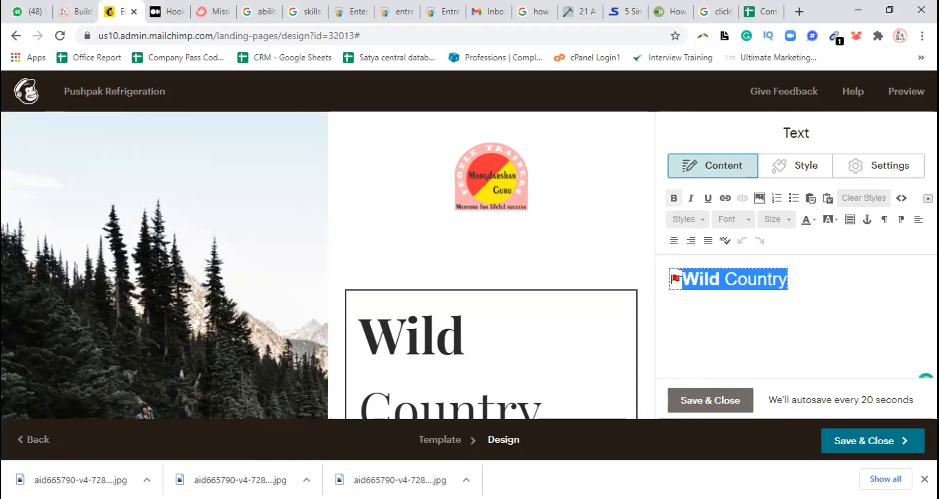
type("Learn")
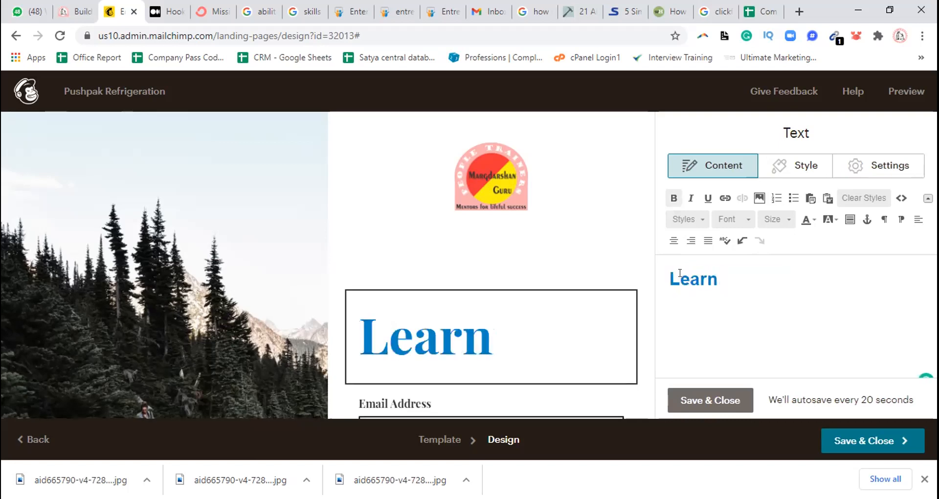
key("BackSpace")
key("BackSpace")
key("BackSpace")
key("BackSpace")
key("BackSpace")
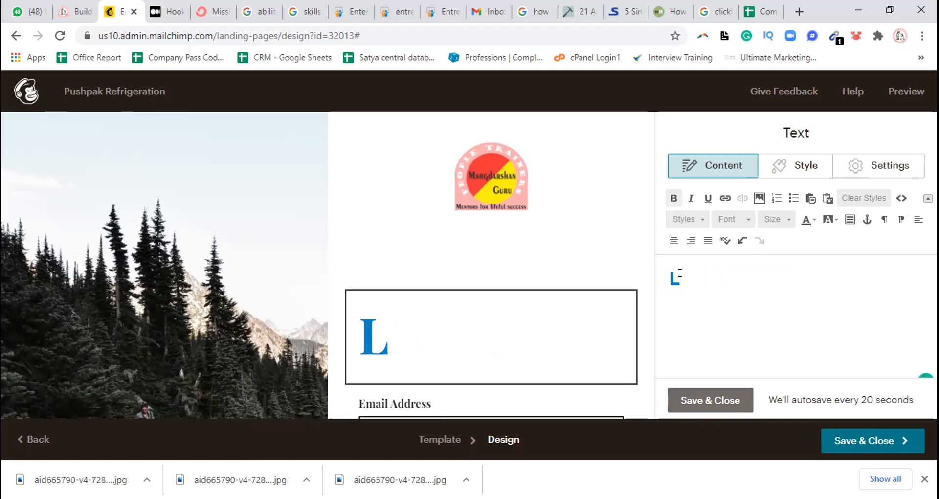
key("BackSpace")
type("wnload ")
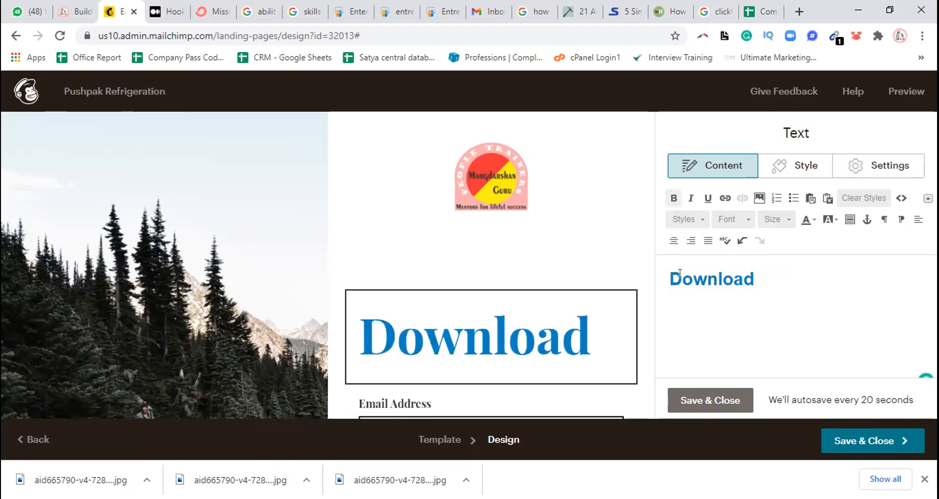
type("a Free ")
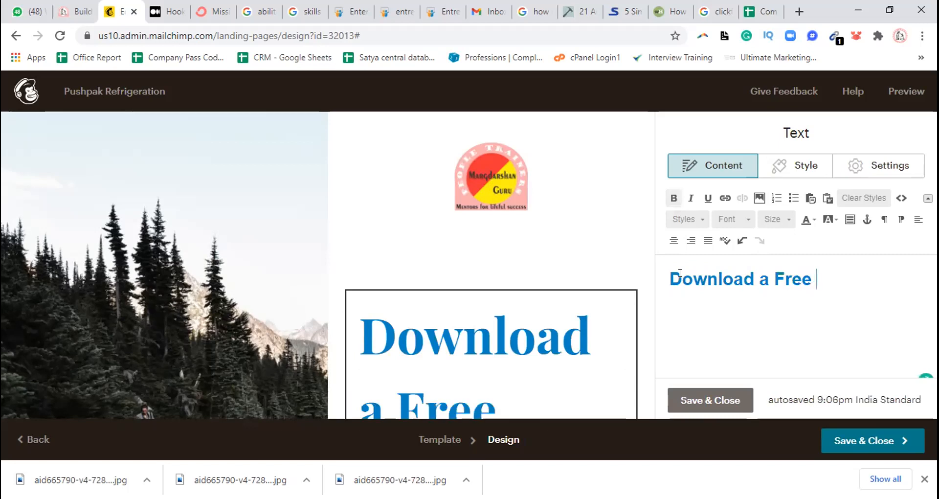
type("eBook")
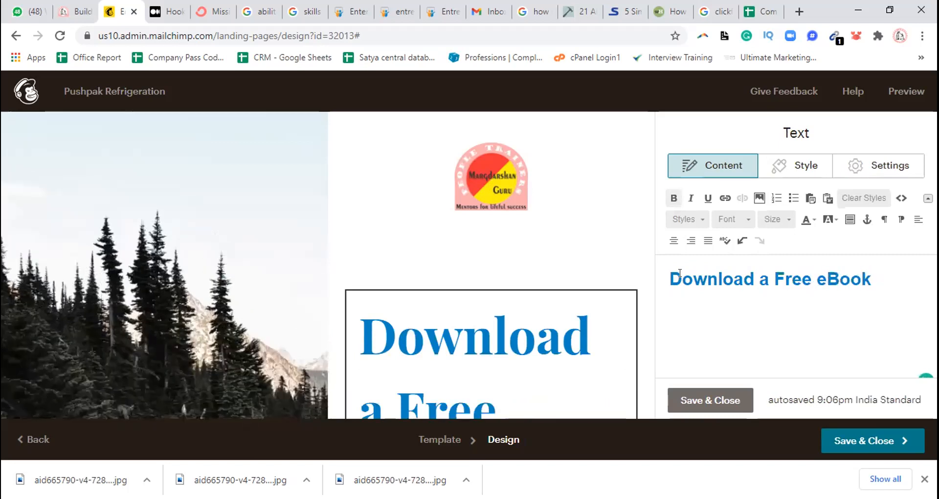
Add the line "How to Maintain Your AC @ Home Yourself" below the heading
key("Return")
type("How")
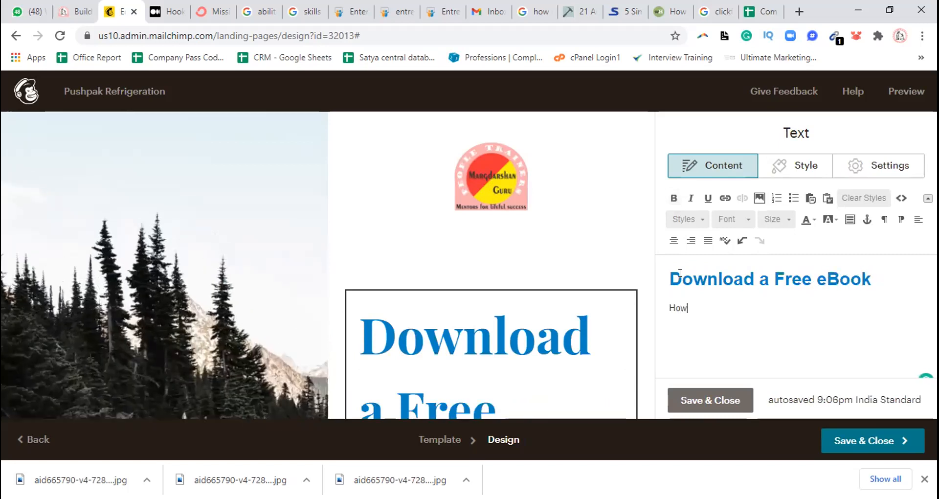
type(" to Main")
type("tain your")
type("Your A")
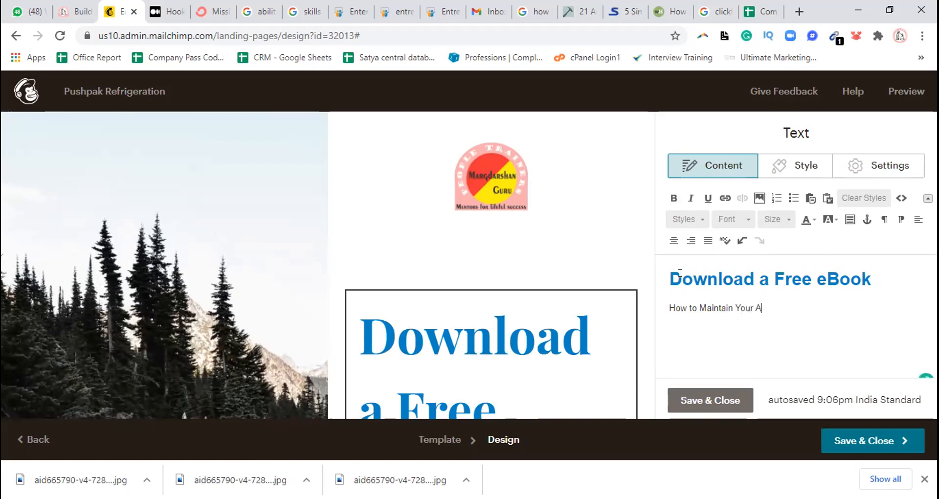
type("C @")
type(" Your")
key("BackSpace")
type("Jome Yourself")
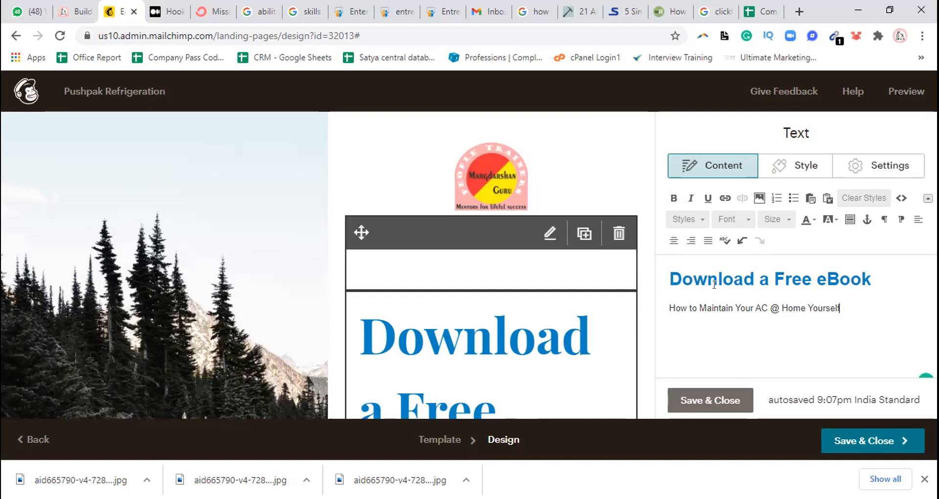
Apply the heading 2 style to the "Download a Free eBook" line
left_click(675, 274)
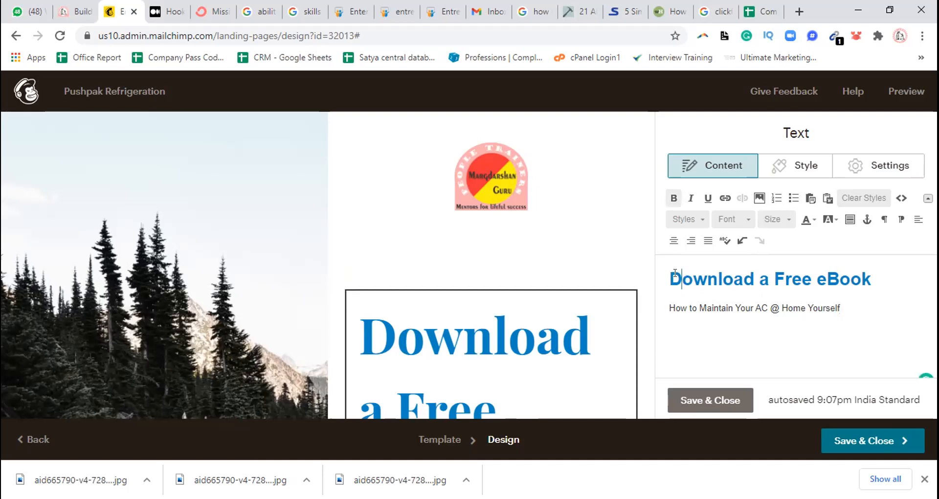
left_click_drag(669, 273, 873, 273)
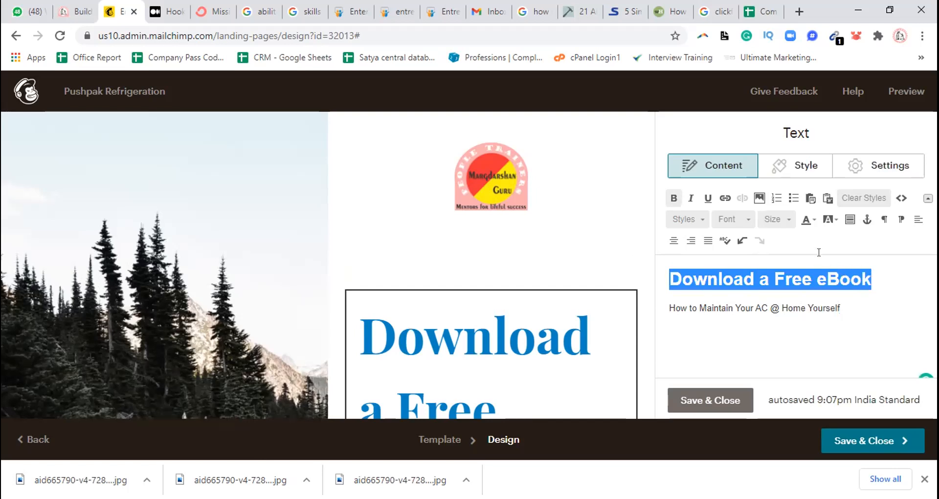
left_click(747, 216)
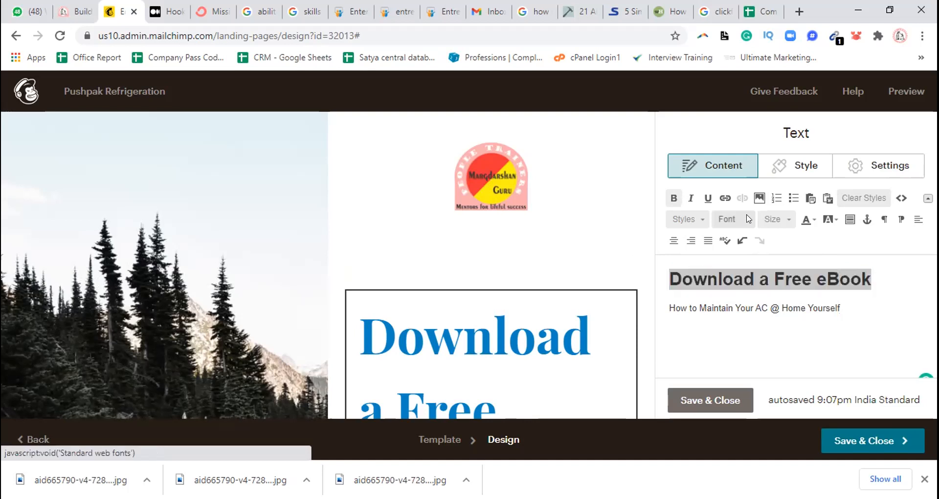
left_click(692, 224)
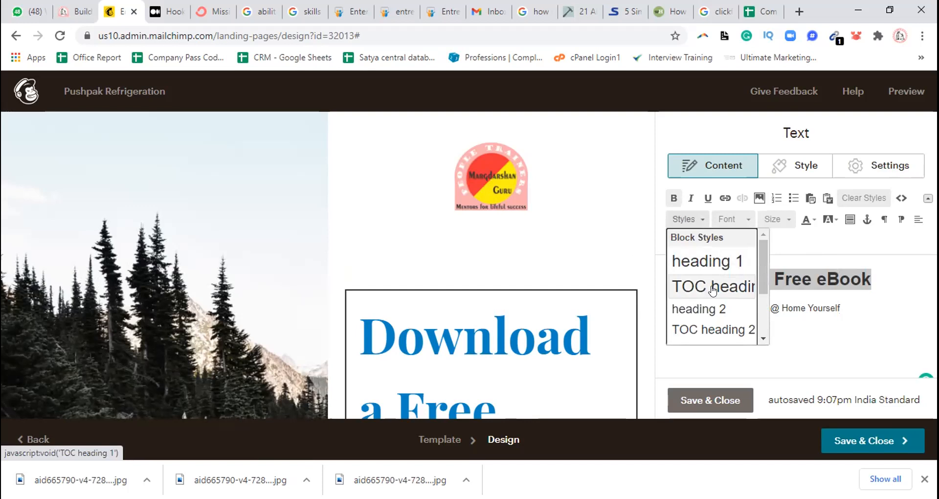
left_click(712, 307)
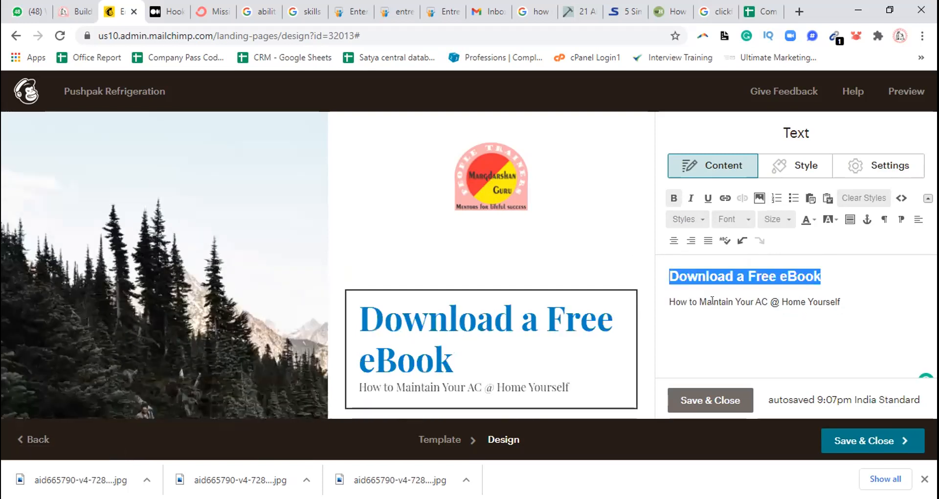
Try font sizes 18, 20, 25 and 30 on the "Download a Free eBook" heading
left_click(784, 219)
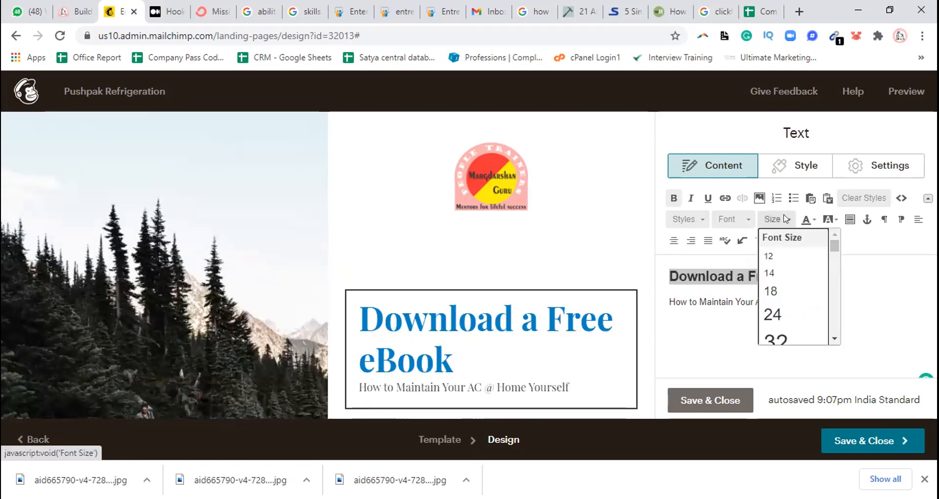
left_click(774, 292)
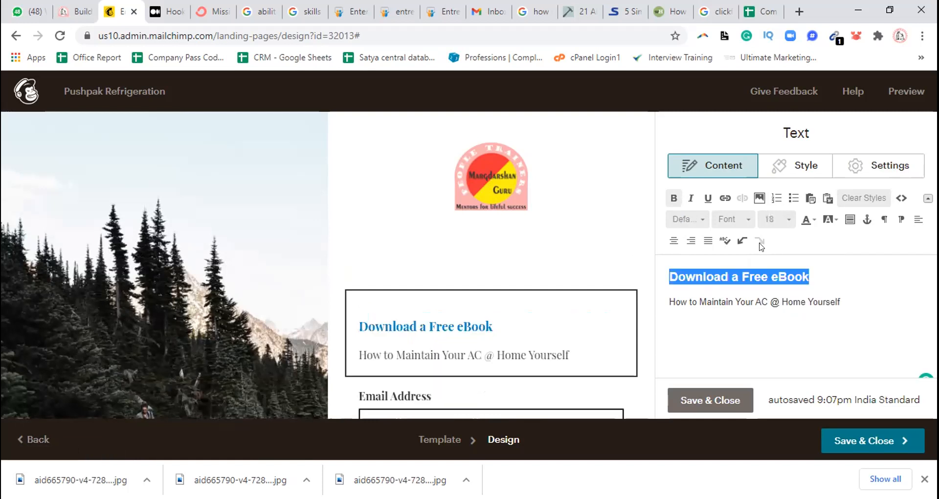
left_click(774, 219)
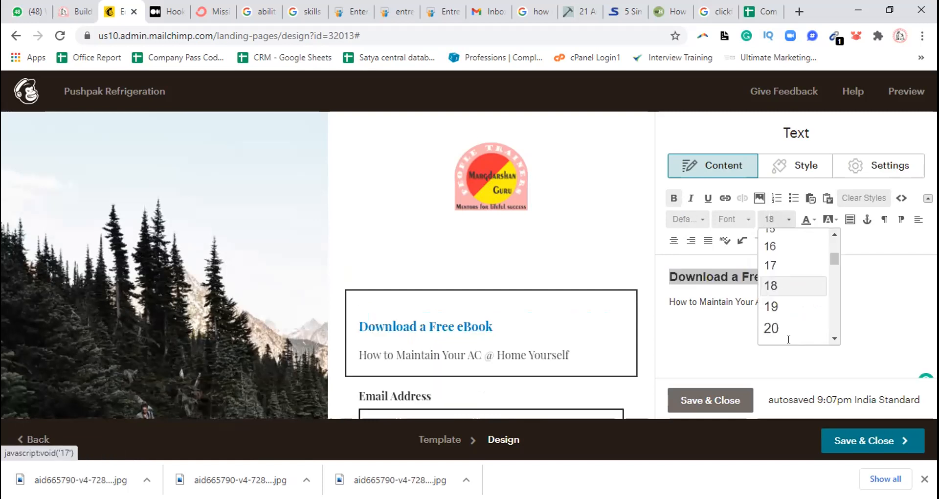
left_click(785, 328)
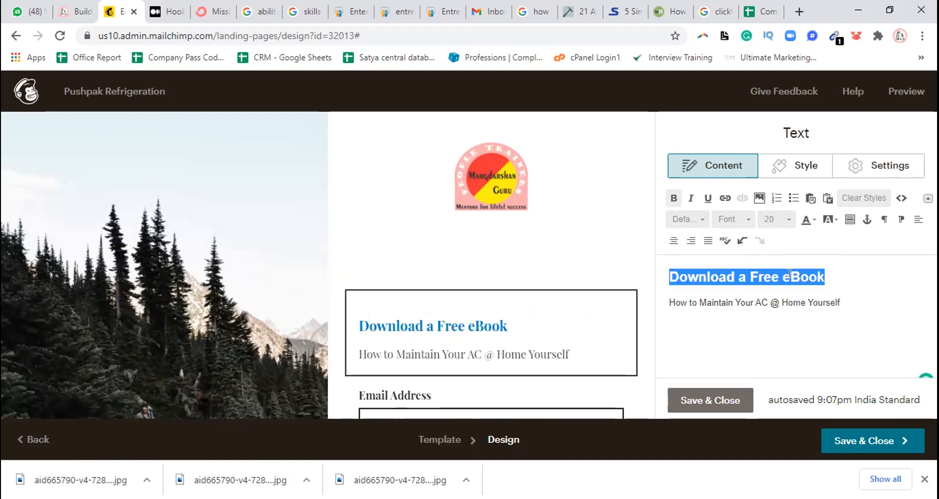
left_click(788, 223)
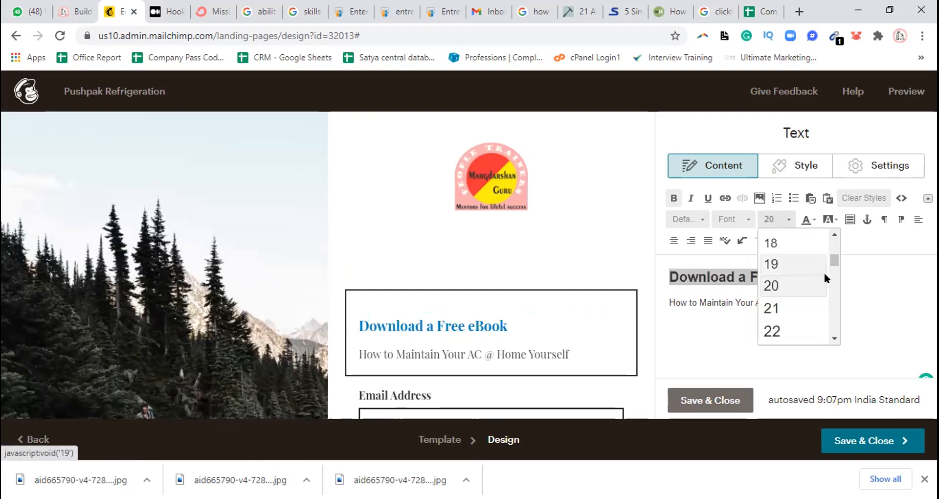
left_click_drag(830, 260, 832, 266)
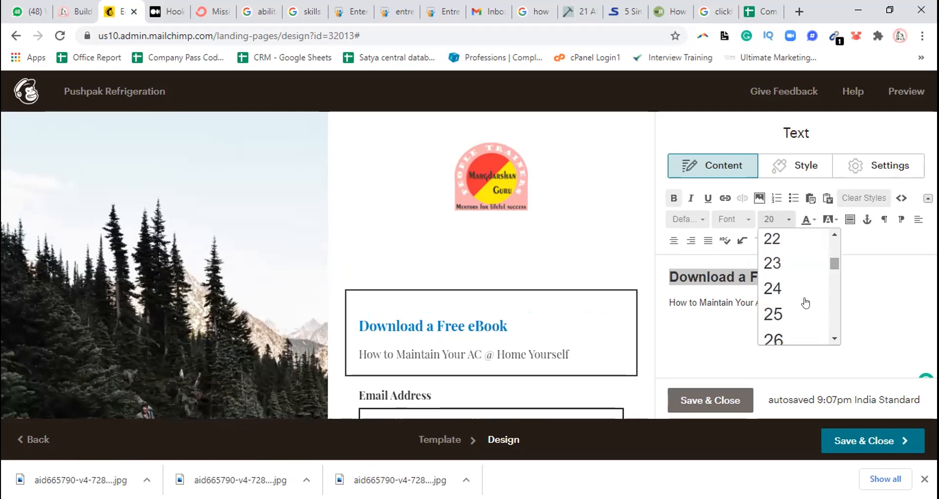
left_click(790, 322)
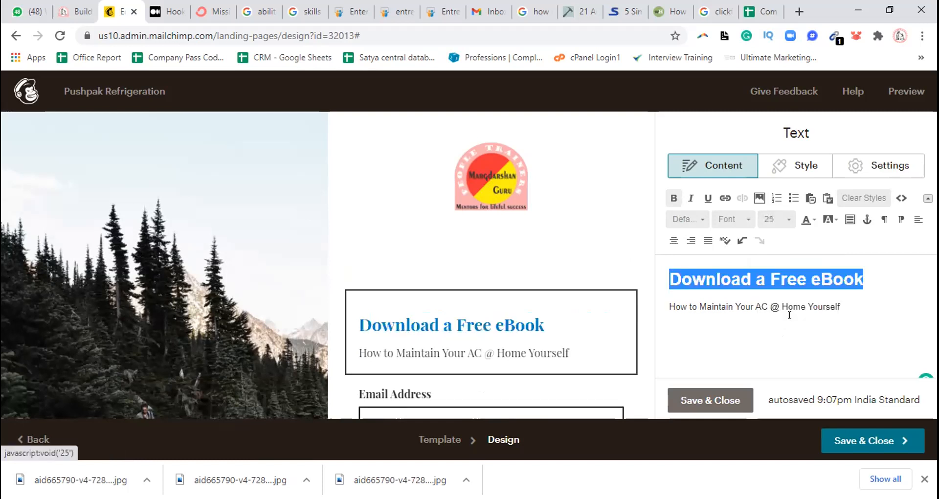
left_click(784, 218)
left_click_drag(833, 265, 835, 270)
left_click(782, 278)
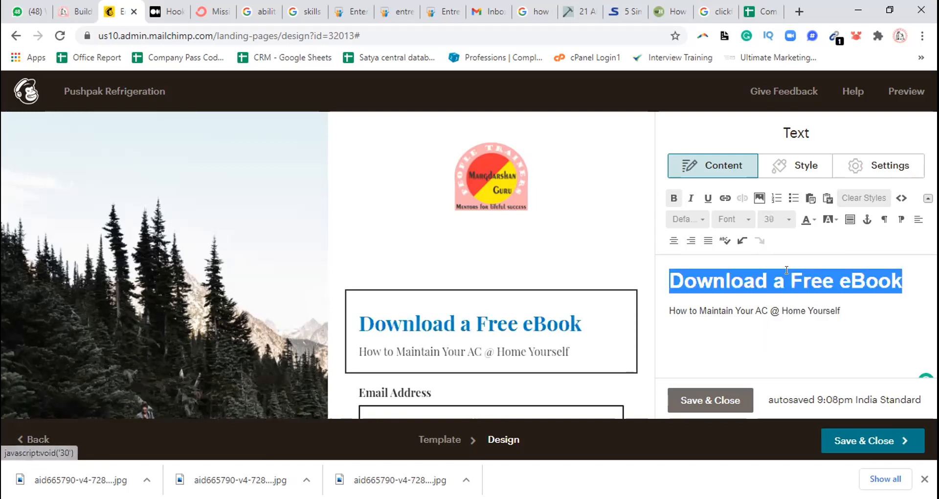
Try font sizes 32 and 36 on the "Download a Free eBook" heading, and settle on size 35
left_click(778, 219)
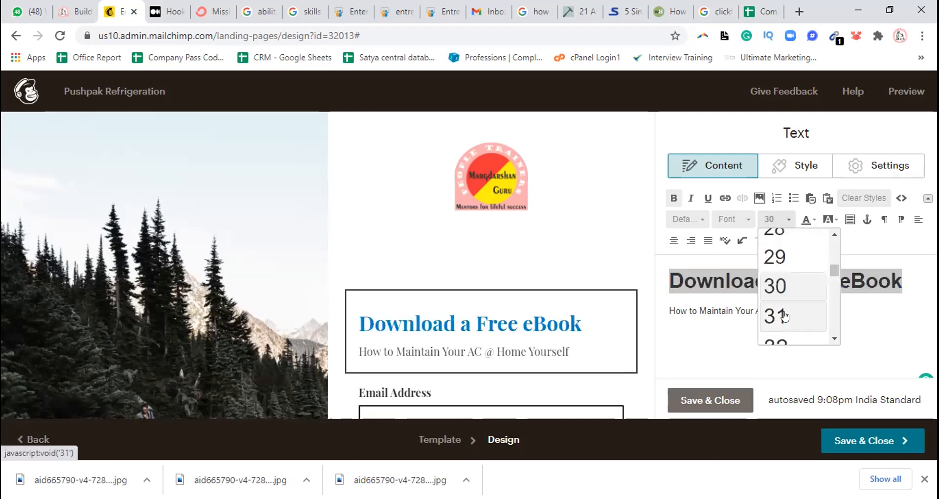
left_click(785, 340)
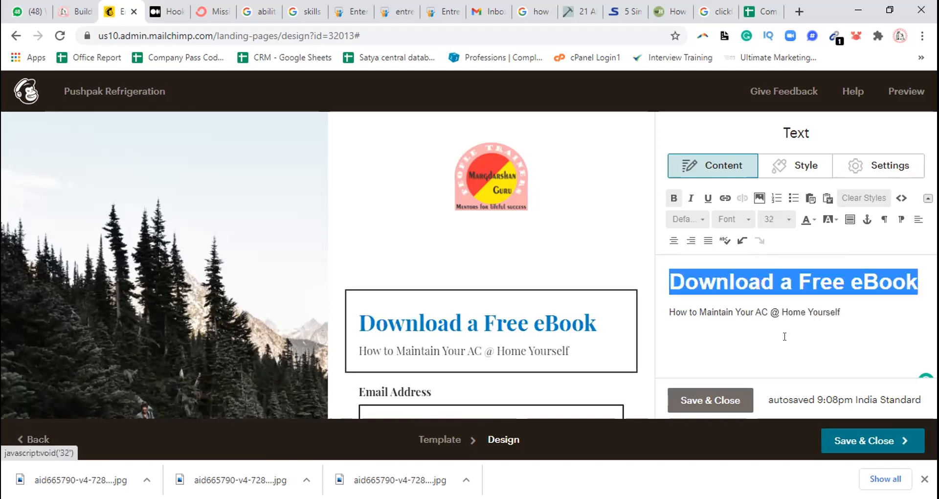
left_click(787, 224)
left_click_drag(832, 273, 832, 284)
left_click(783, 294)
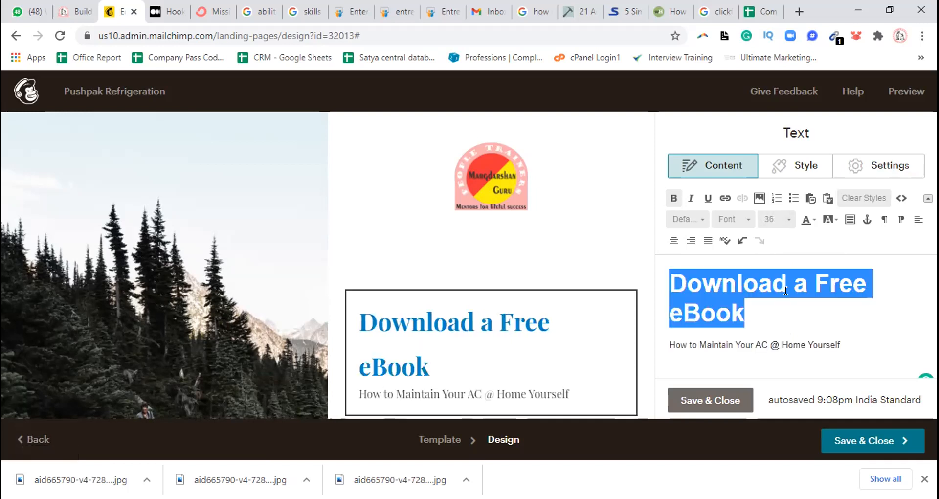
left_click(785, 217)
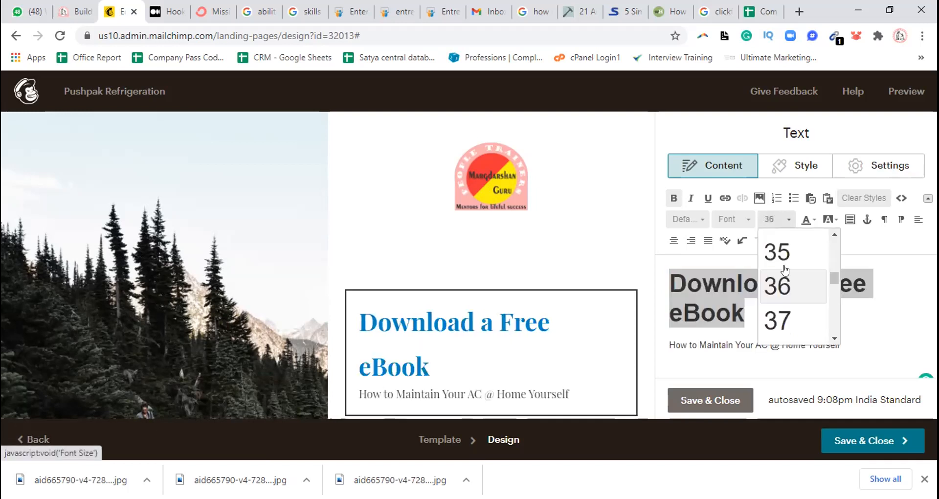
left_click(782, 262)
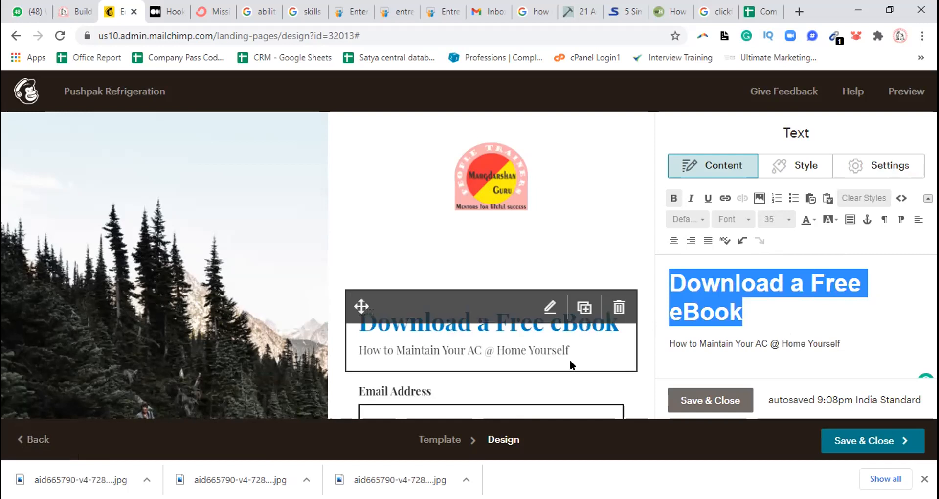
Apply the heading 2 style to the "How to Maintain Your AC @ Home Yourself" line and save the text block
left_click(718, 341)
left_click_drag(668, 343, 844, 336)
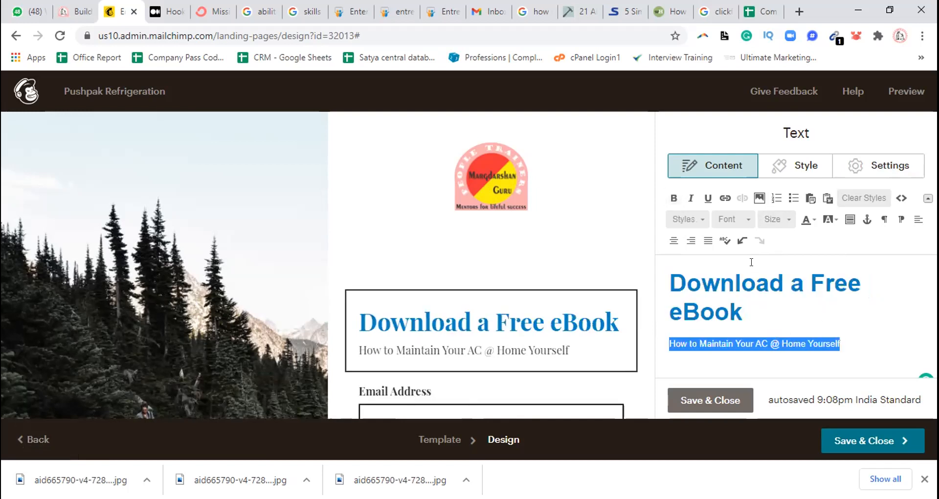
left_click(685, 219)
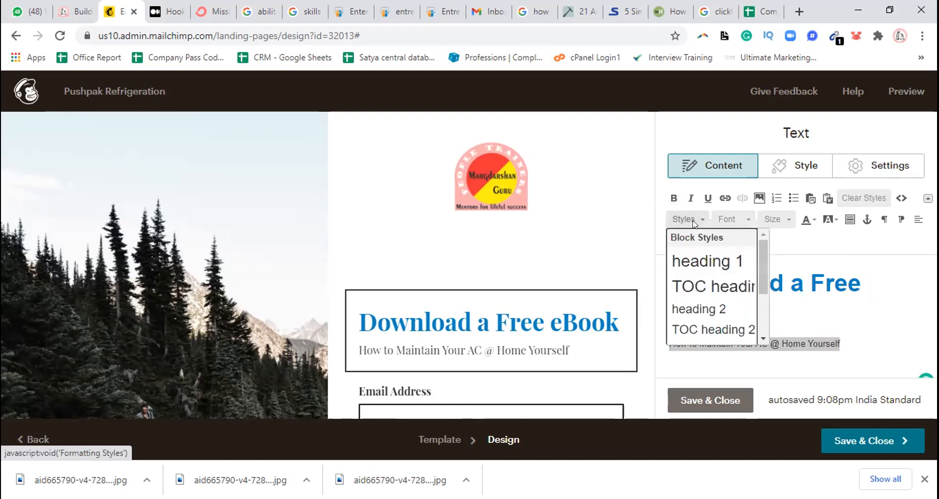
left_click(718, 307)
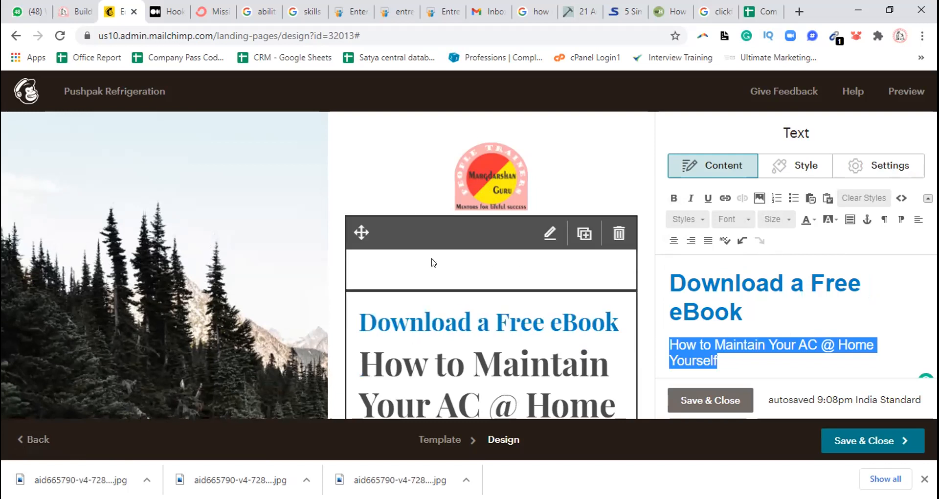
left_click(689, 391)
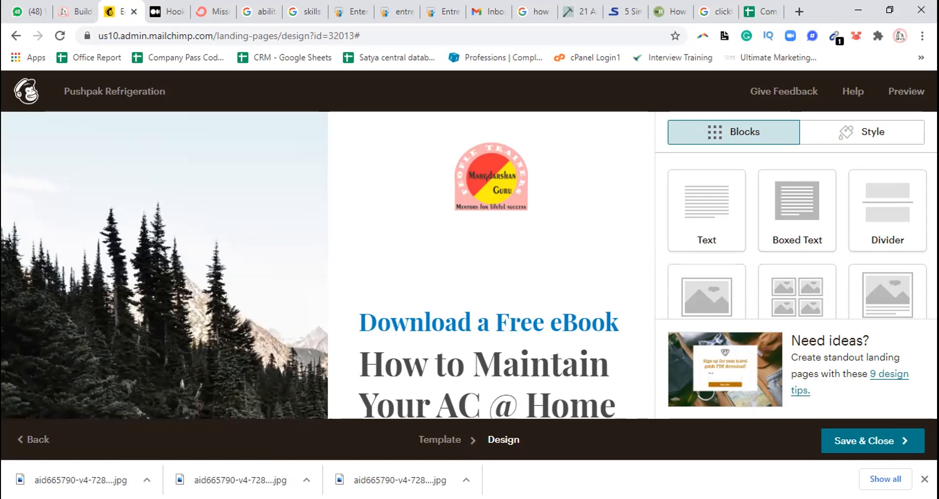
Save and close the landing page design, and reopen the design for editing from the page's Content section
left_click(883, 439)
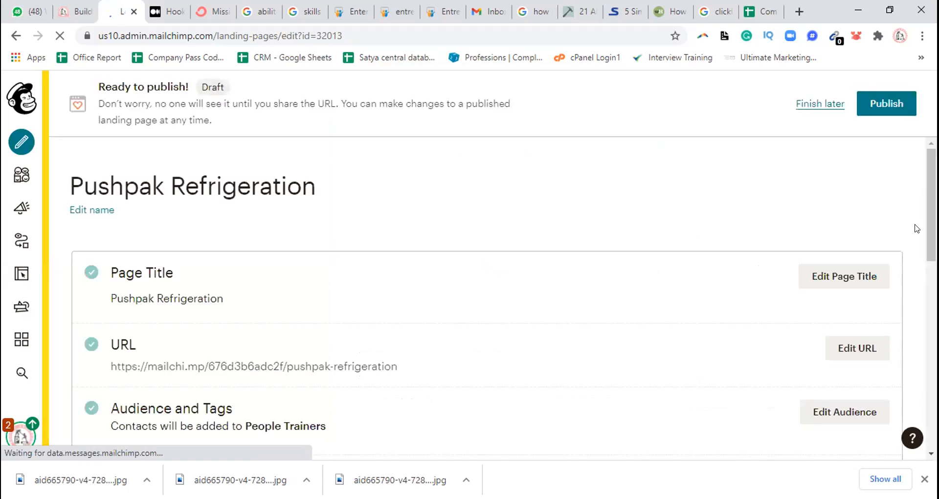
left_click_drag(930, 227, 930, 327)
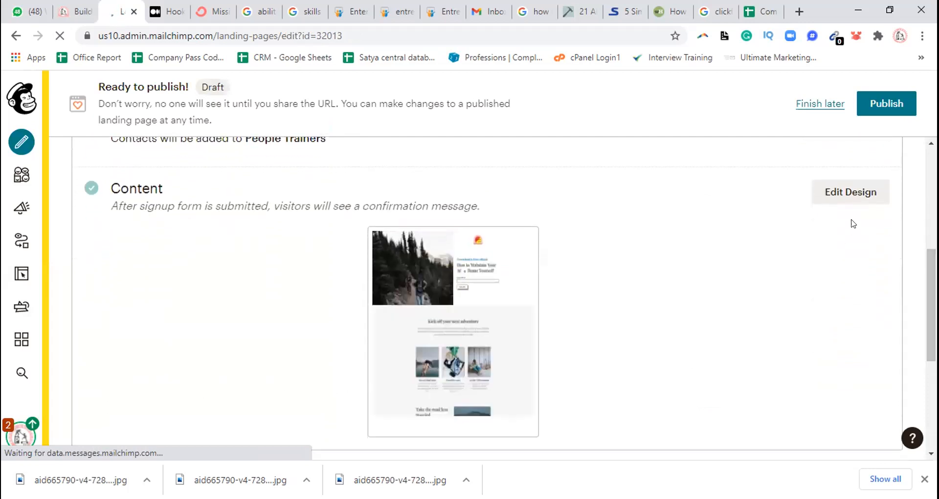
left_click(854, 192)
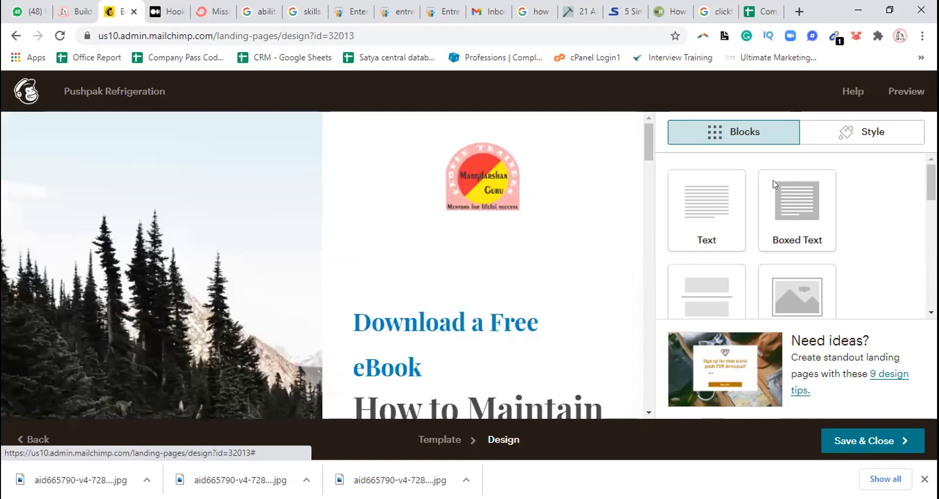
Open the signup form block for editing and add the First Name and Phone Number fields
left_click_drag(644, 148, 662, 191)
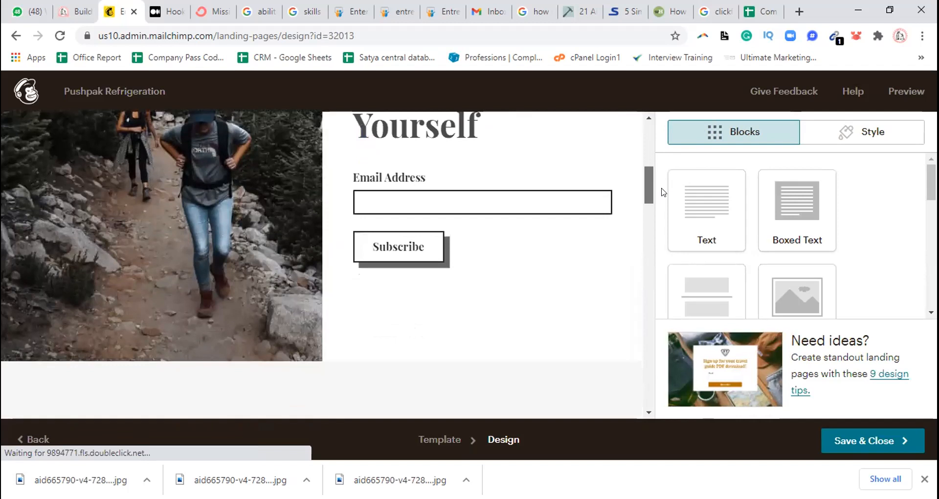
left_click(394, 207)
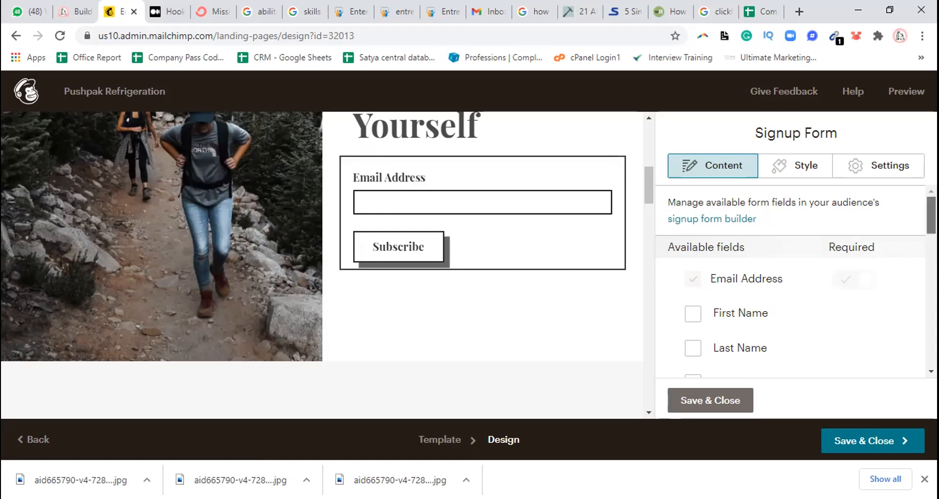
scroll(919, 225, "down", 1)
scroll(792, 279, "down", 1)
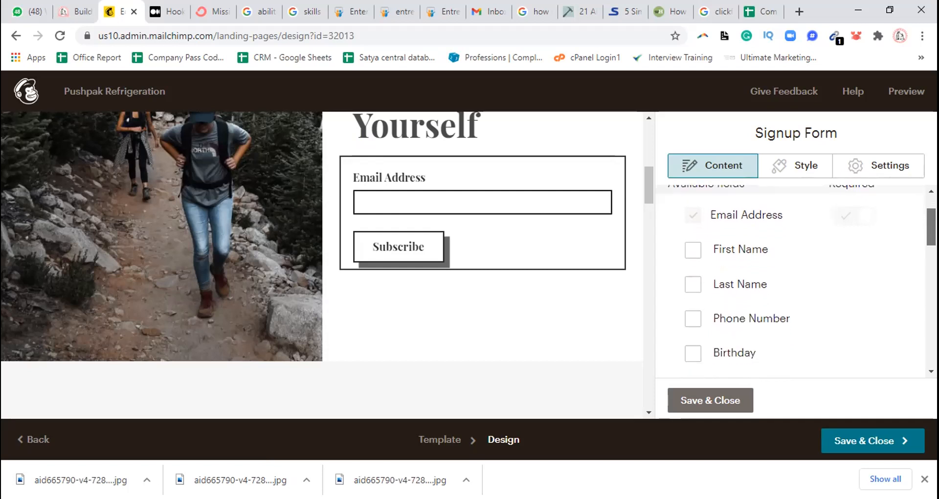
scroll(863, 224, "down", 2)
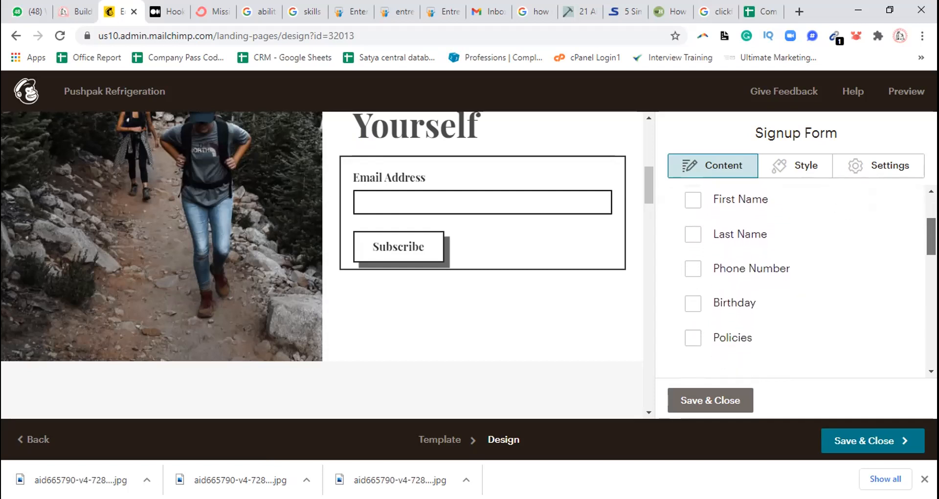
left_click(690, 201)
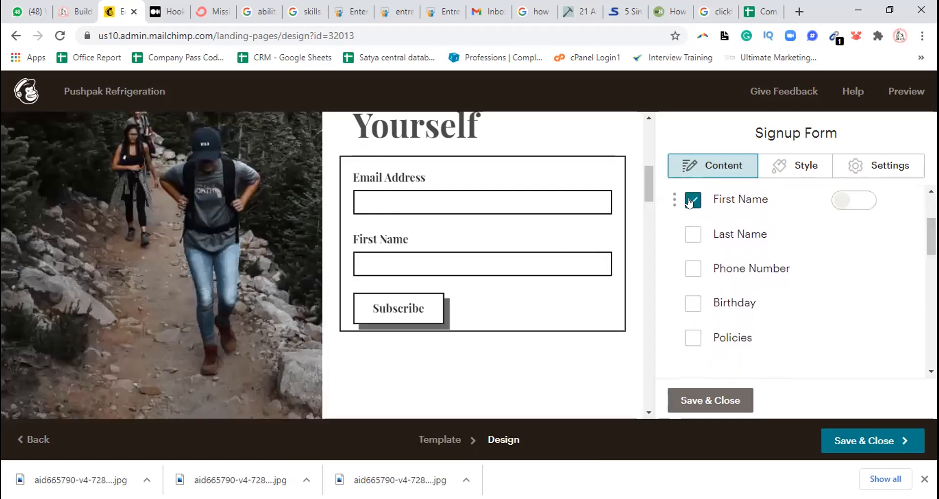
left_click(692, 268)
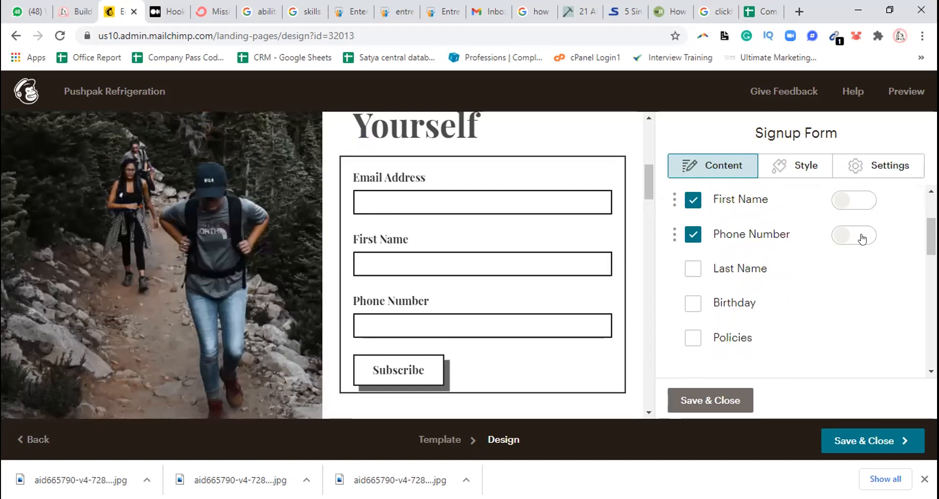
Change the signup form's button text to "Download"
left_click_drag(931, 236, 931, 291)
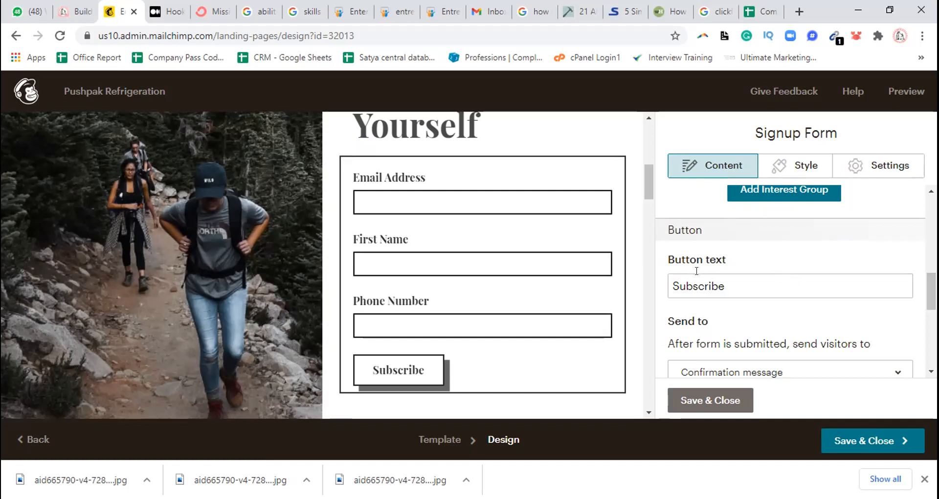
left_click_drag(725, 286, 669, 285)
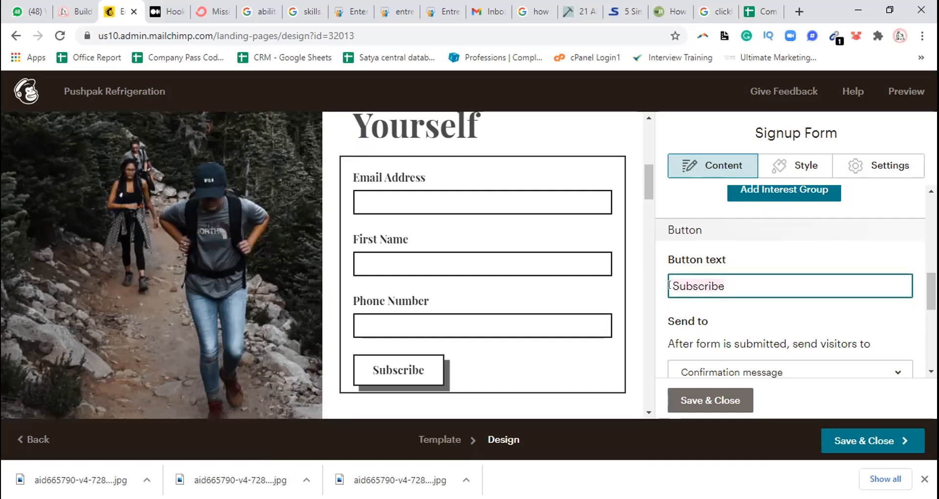
type("Download")
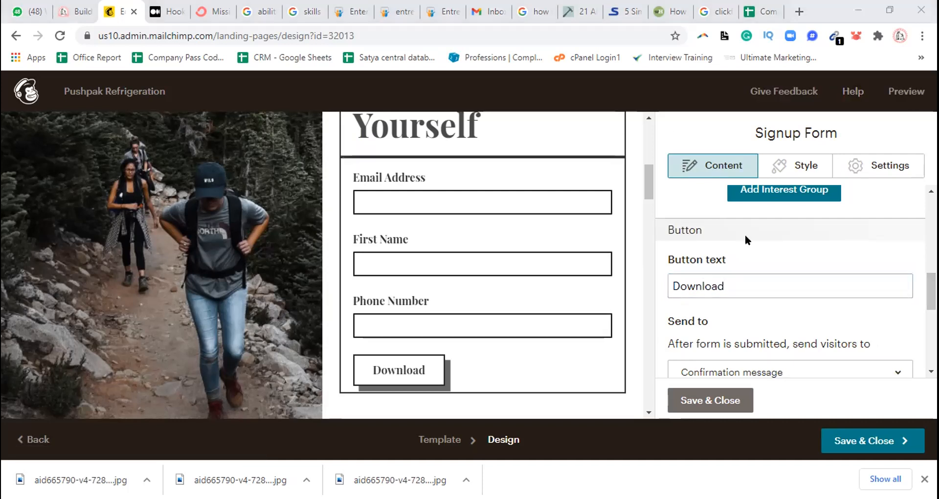
Choose the confirmation message as the destination for visitors after the signup form is submitted
left_click_drag(932, 292, 931, 312)
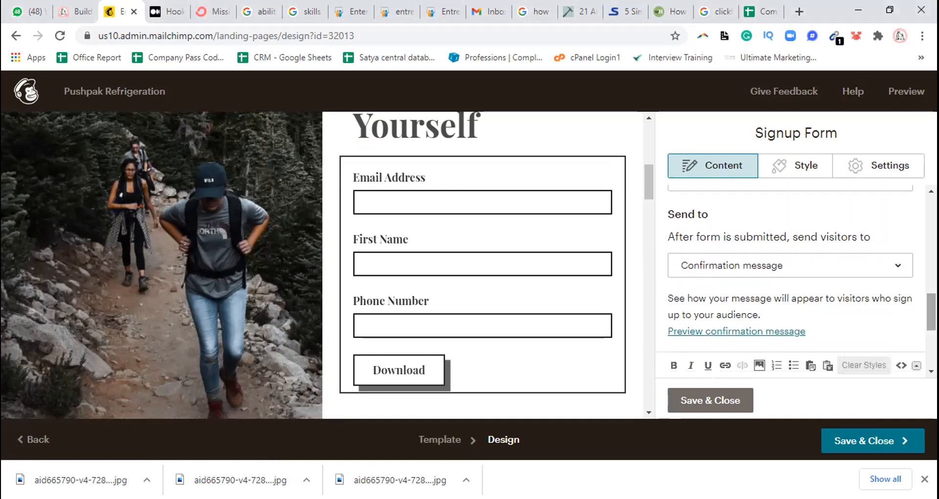
left_click(866, 269)
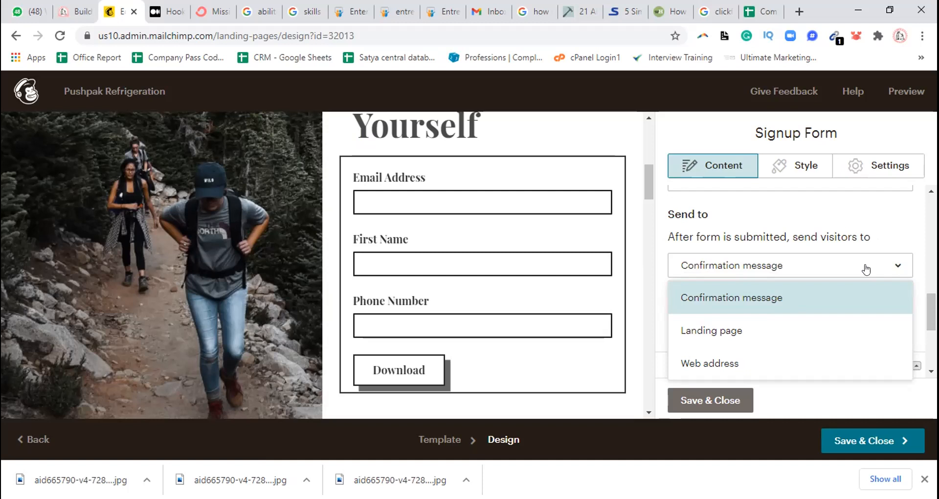
left_click(682, 296)
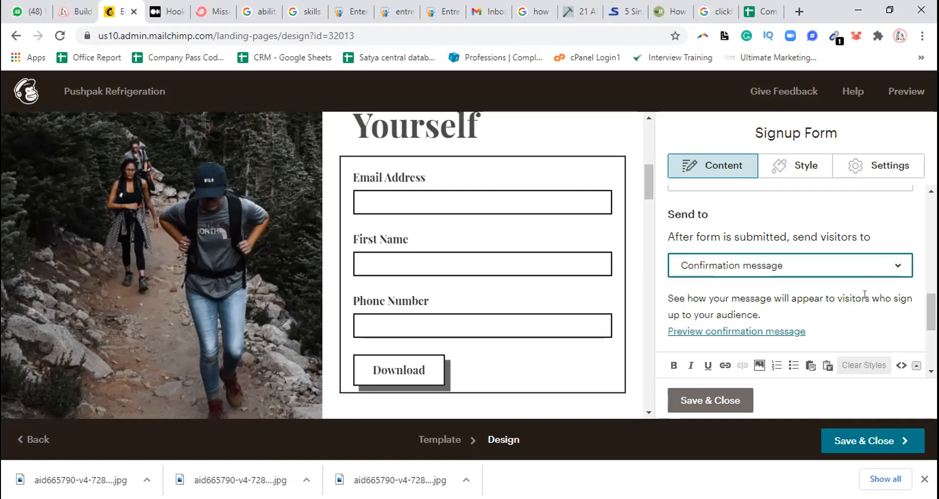
Change the signup form's confirmation message to "Success! You can download your eBook now. Thankyou."
scroll(931, 313, "down", 2)
scroll(796, 284, "down", 2)
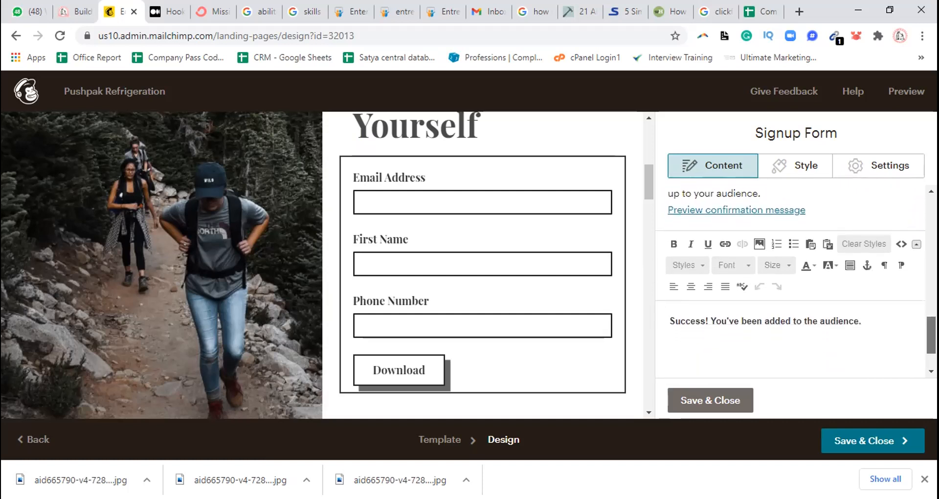
scroll(707, 314, "down", 1)
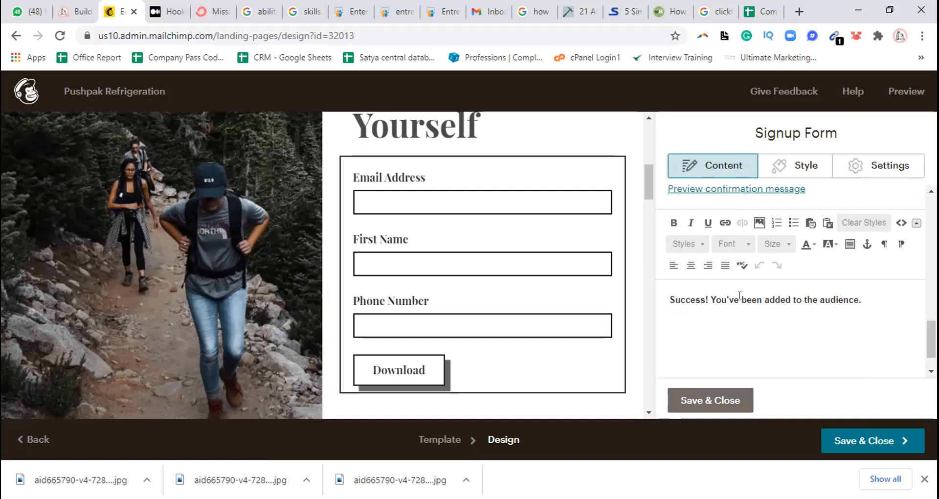
left_click_drag(862, 300, 723, 293)
type("ca")
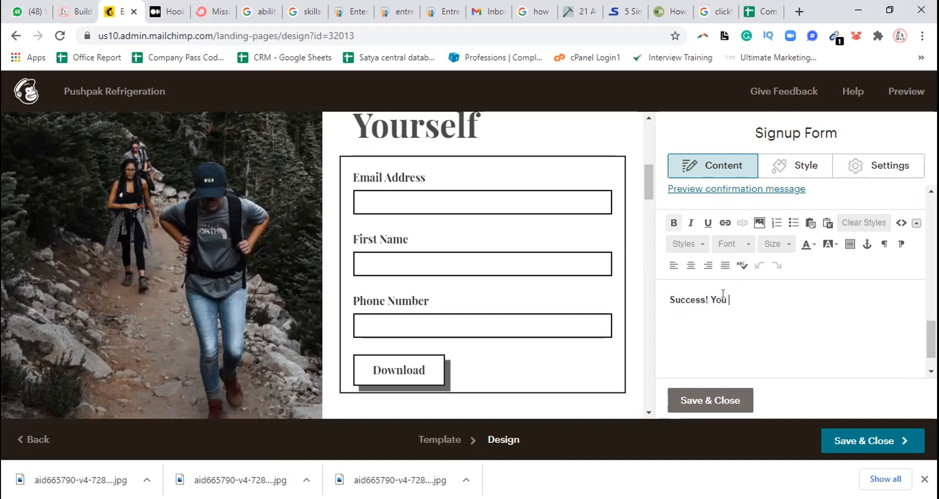
type("n download you")
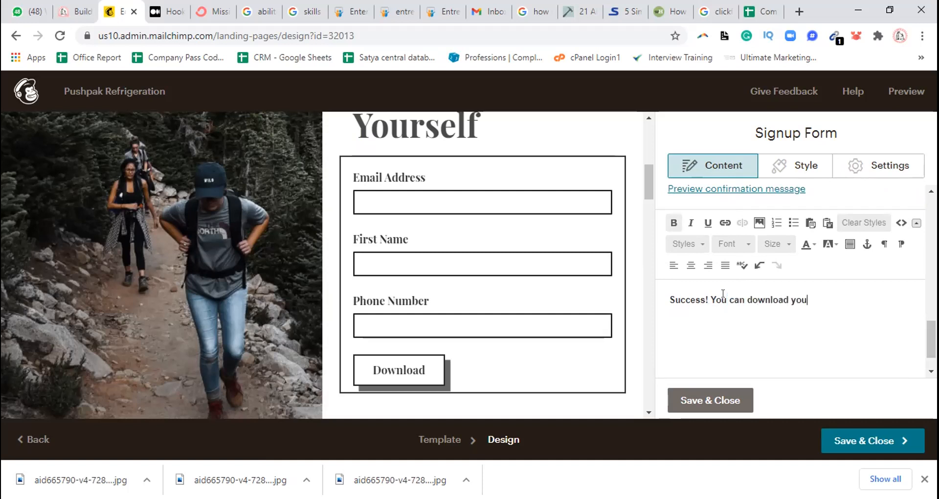
type("r eBook now. Thank")
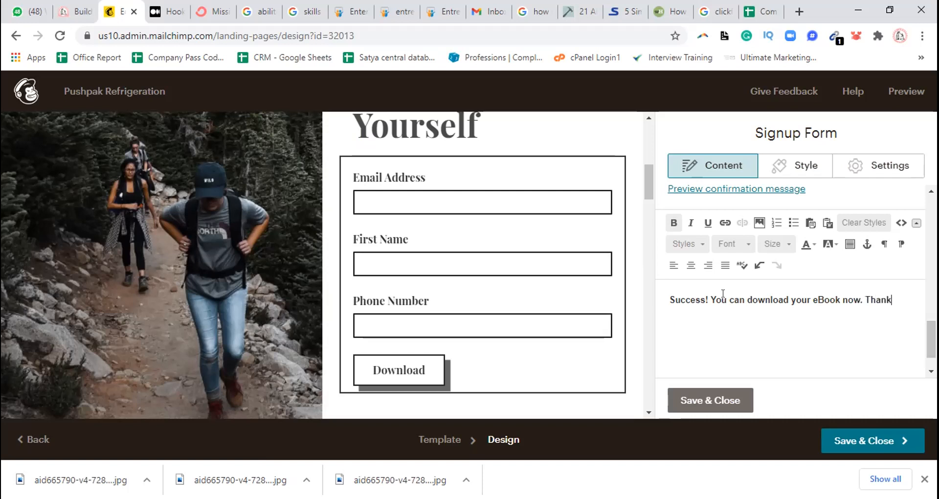
type("you.")
key("BackSpace")
Review the signup form's content settings, including the available fields, button text, after-submission destination and confirmation message
scroll(914, 365, "down", 1)
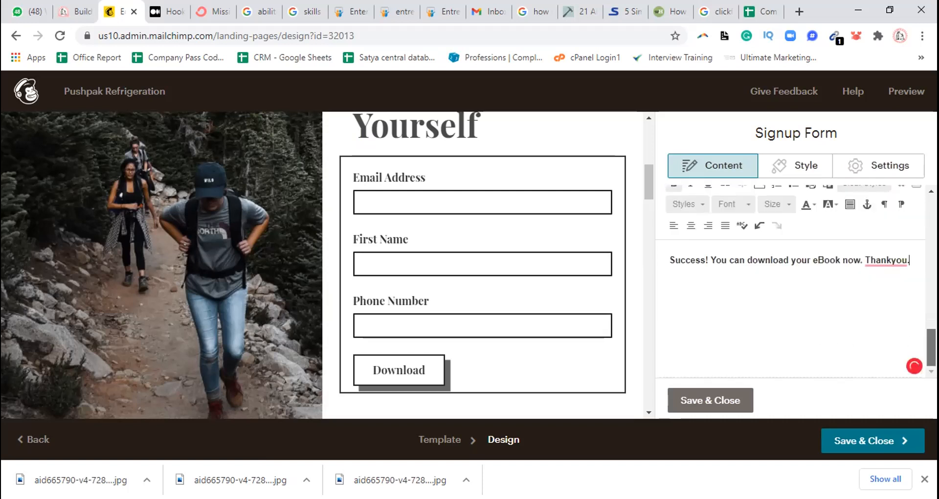
scroll(914, 366, "up", 3)
scroll(796, 279, "down", 1)
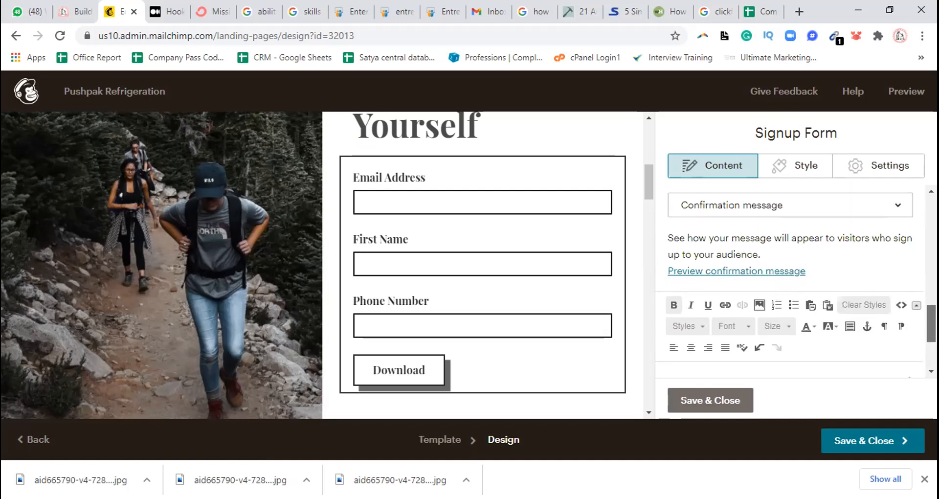
scroll(796, 278, "down", 3)
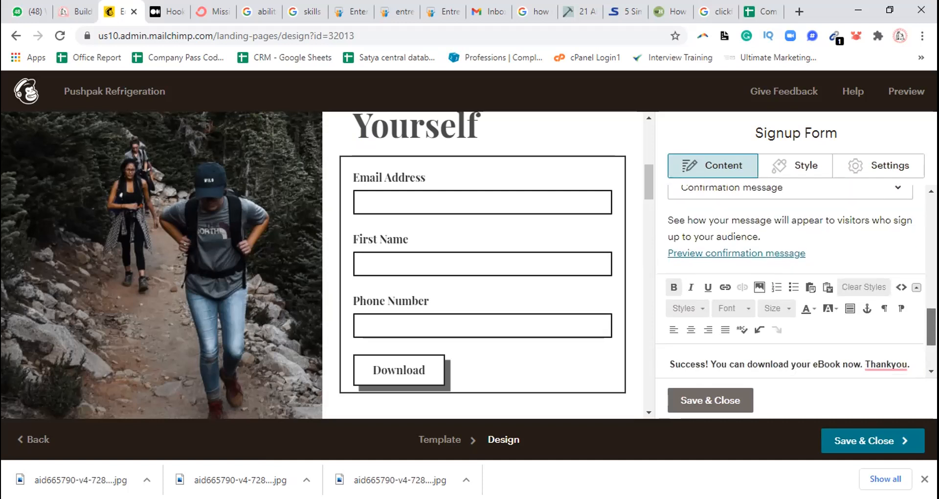
scroll(913, 369, "down", 1)
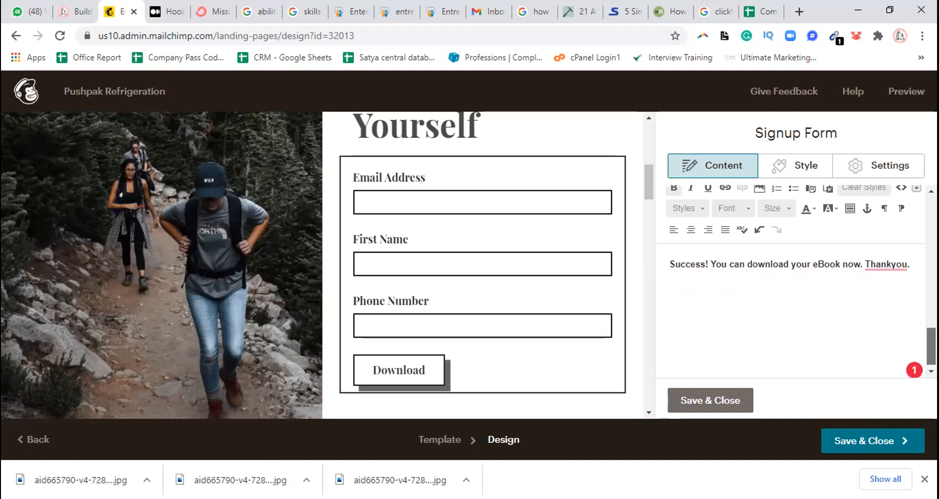
scroll(909, 292, "up", 2)
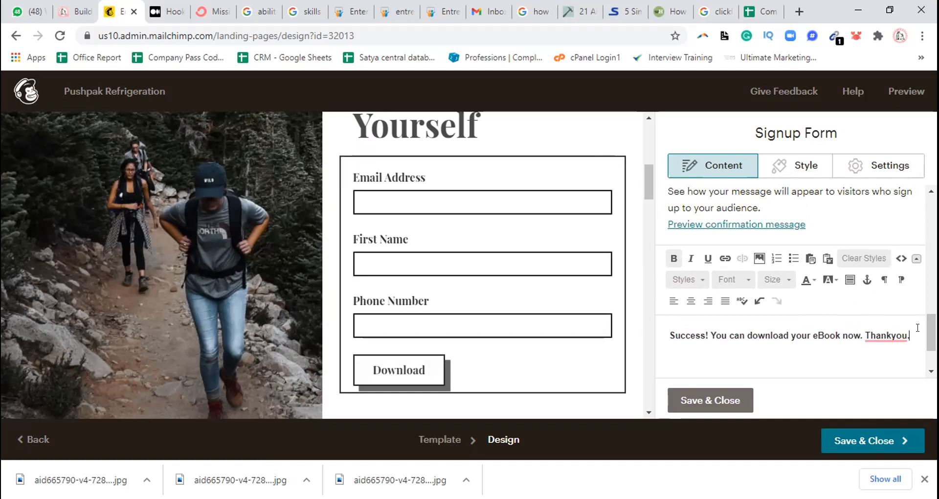
scroll(789, 284, "up", 5)
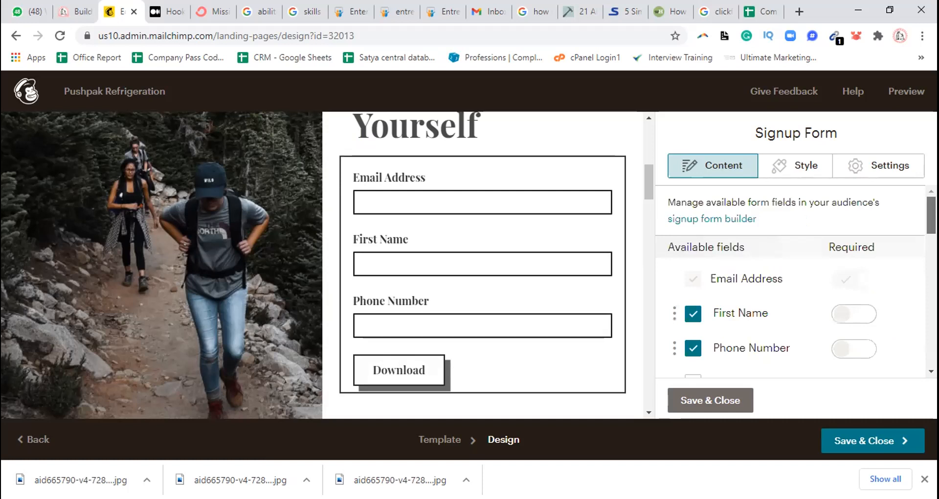
scroll(790, 282, "down", 5)
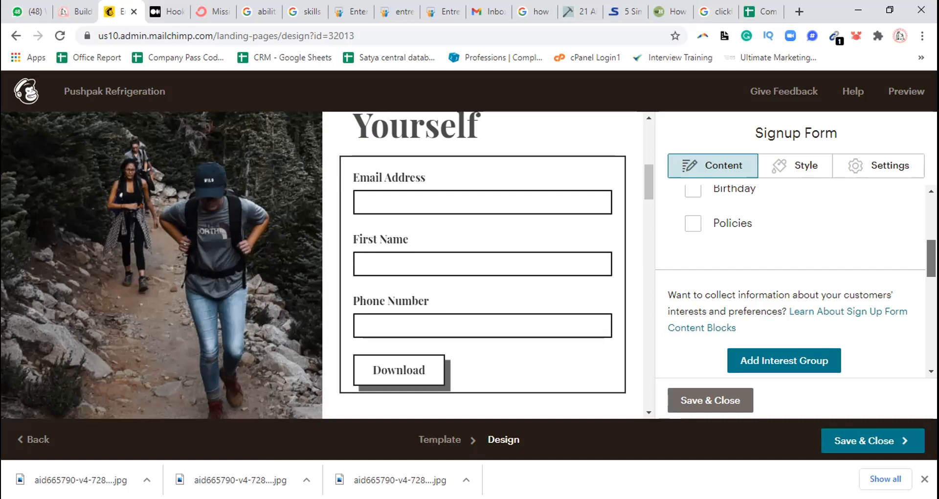
scroll(931, 258, "down", 3)
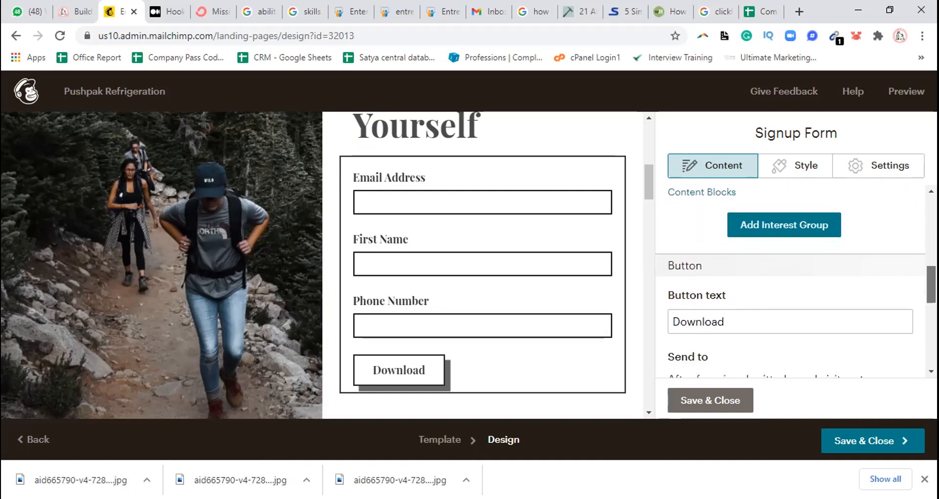
scroll(747, 247, "down", 1)
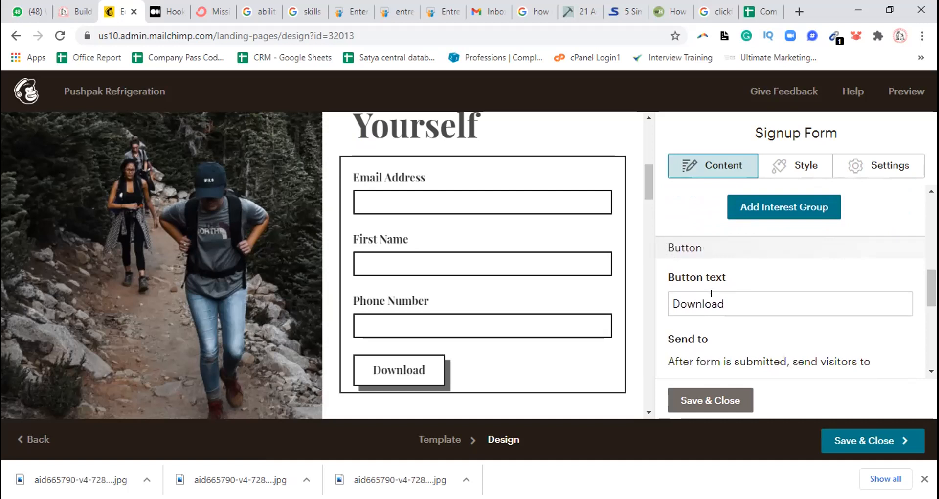
left_click(735, 300)
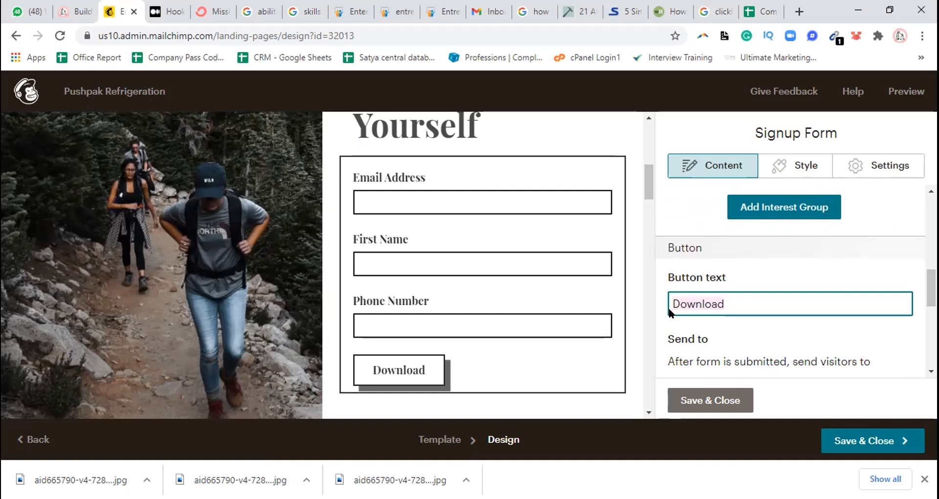
left_click_drag(931, 288, 931, 301)
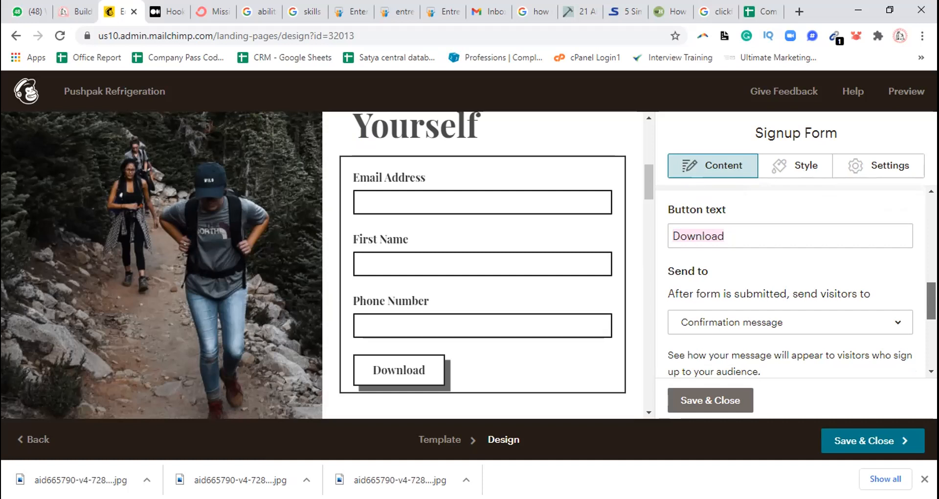
left_click_drag(931, 301, 931, 215)
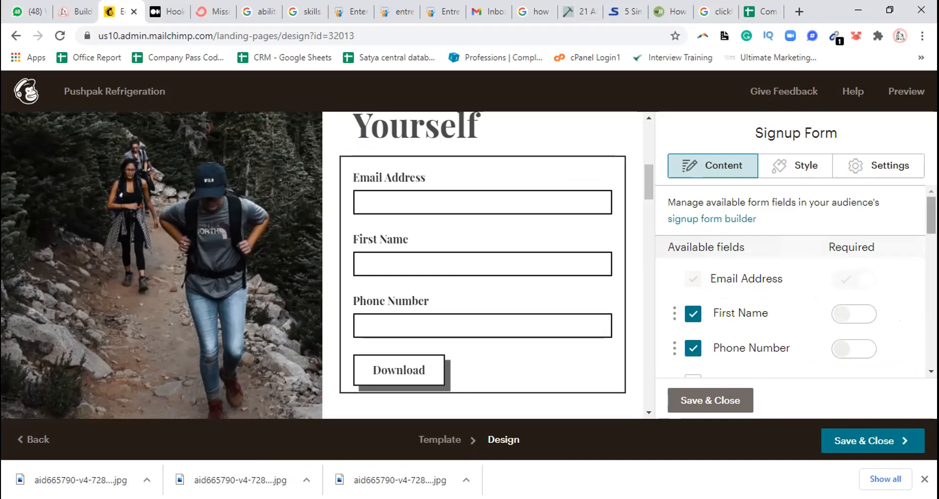
scroll(790, 279, "down", 1)
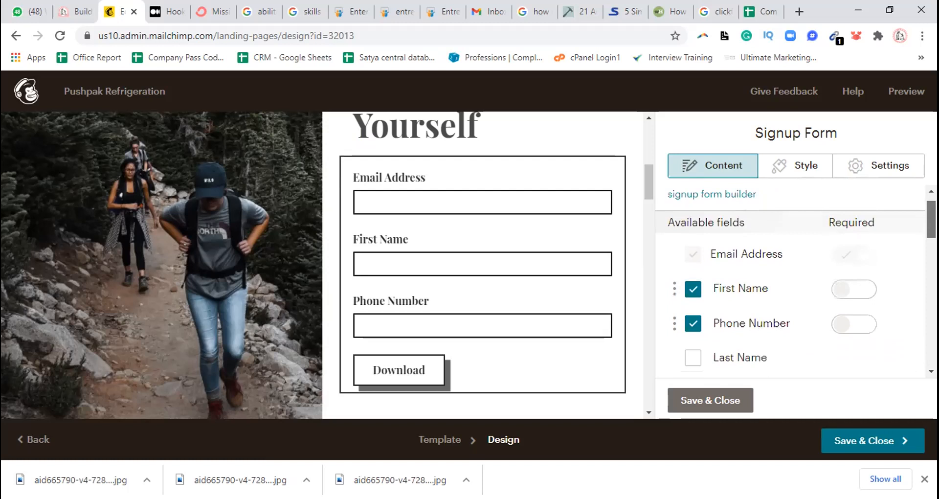
scroll(790, 278, "down", 5)
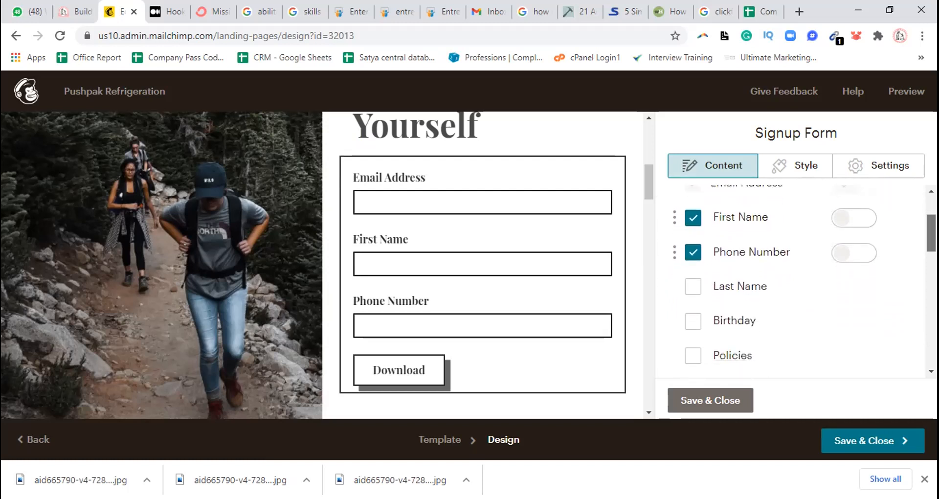
scroll(790, 278, "down", 6)
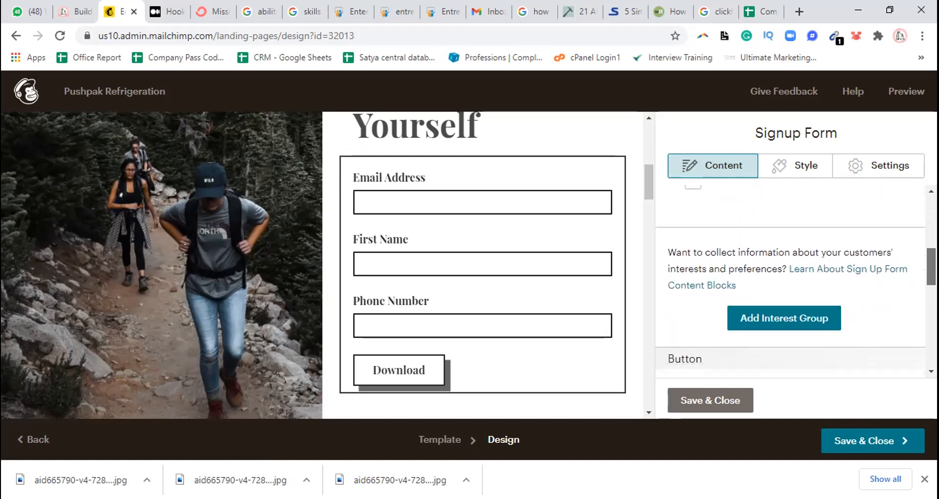
Try Landing page as the destination after form submission and look through the landing pages offered for linking
left_click_drag(931, 270, 931, 323)
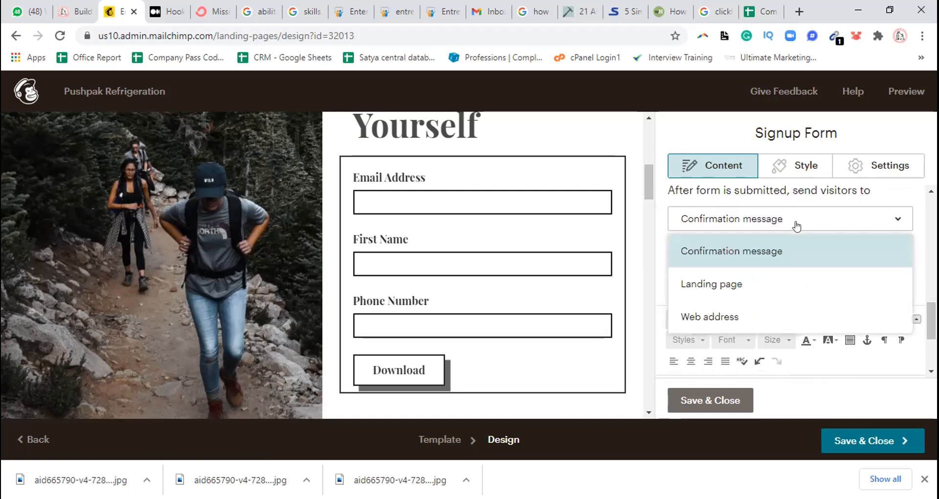
left_click(765, 279)
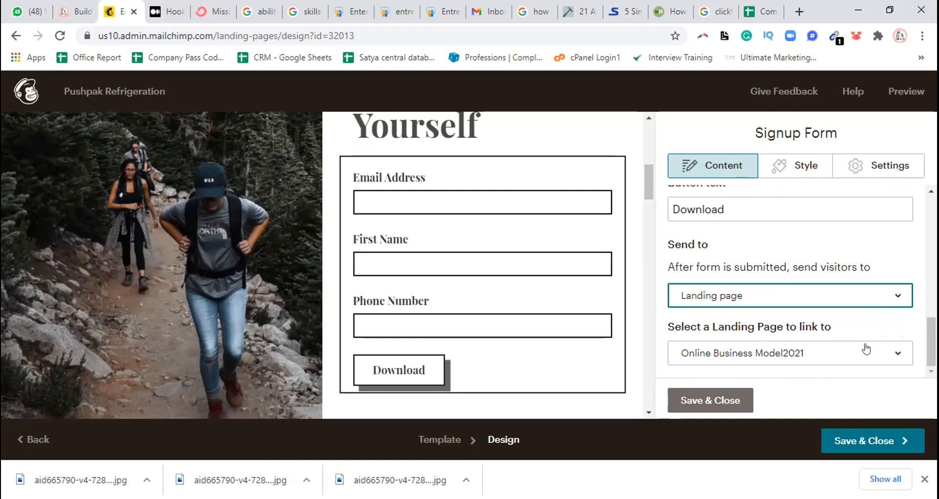
left_click(885, 355)
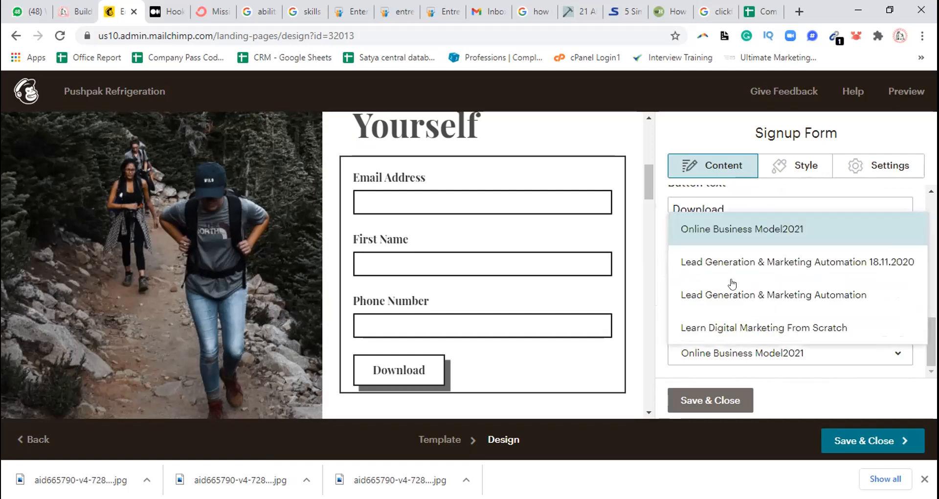
left_click(661, 247)
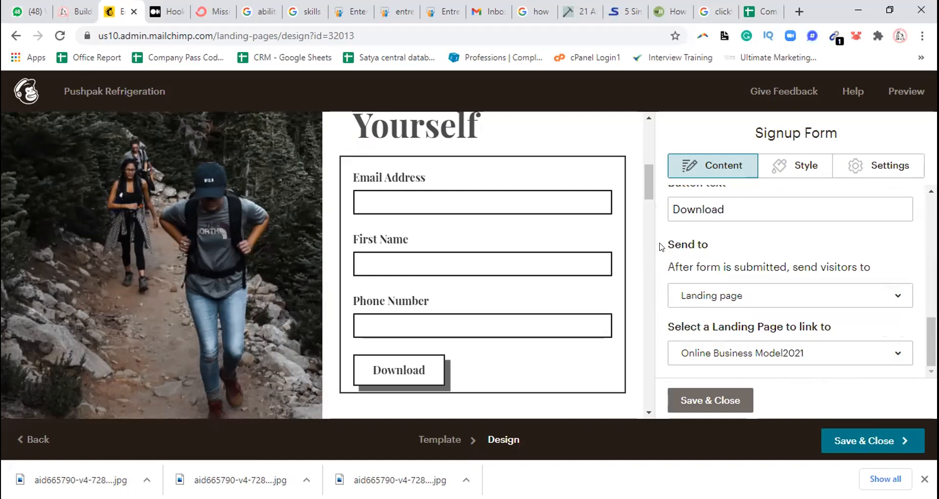
Set the signup form to send visitors to a web address after submission, and open the URL field for entry
left_click(752, 296)
left_click(736, 393)
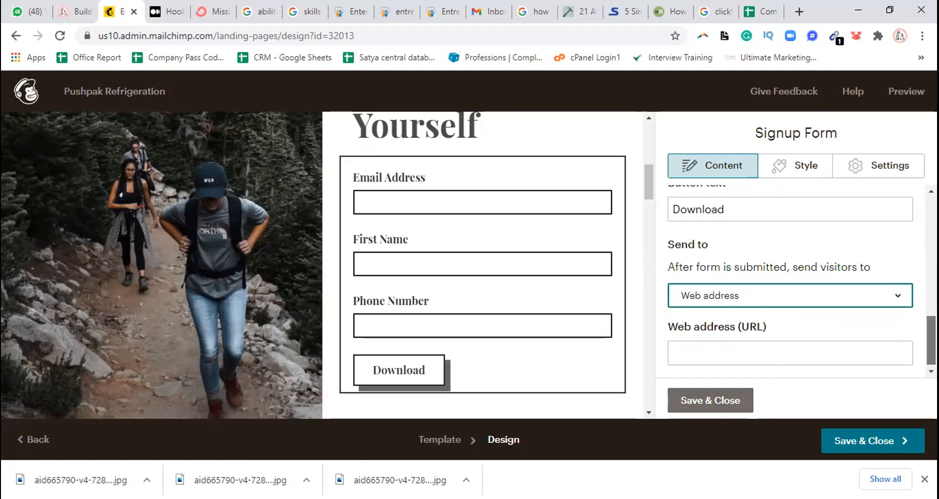
scroll(909, 338, "down", 1)
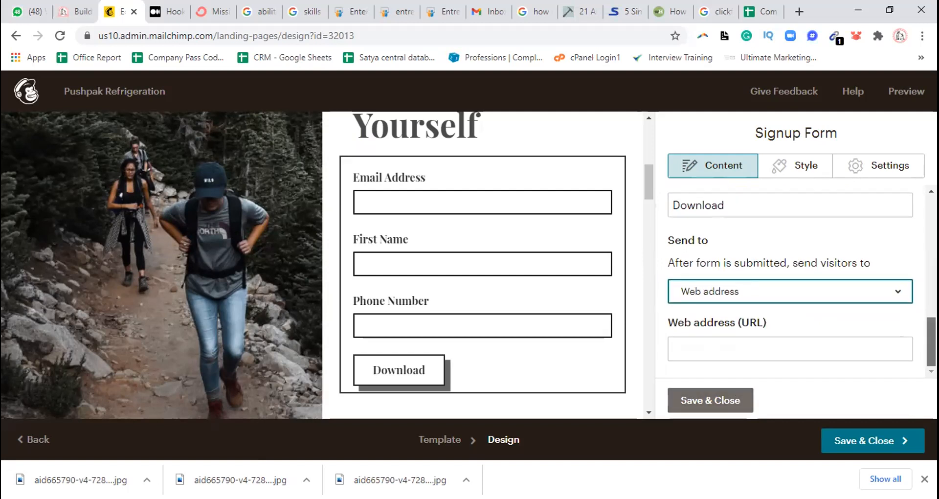
scroll(796, 283, "up", 3)
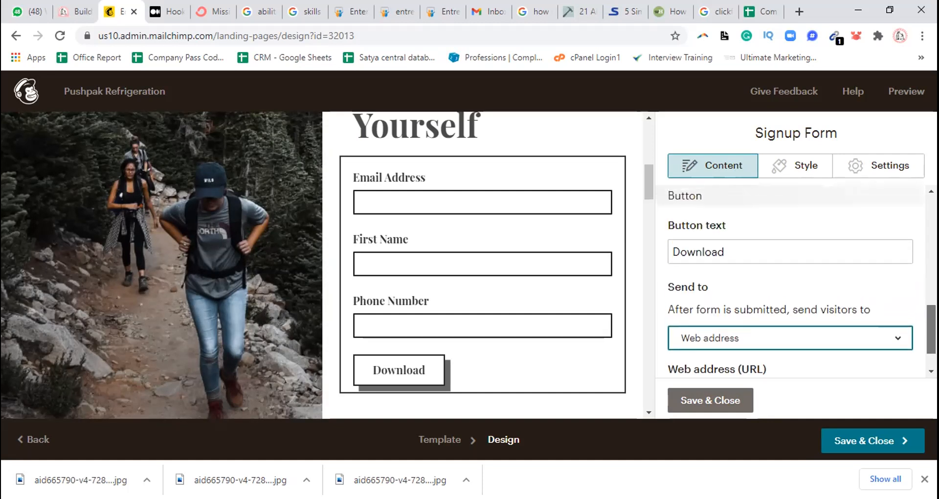
scroll(796, 284, "down", 3)
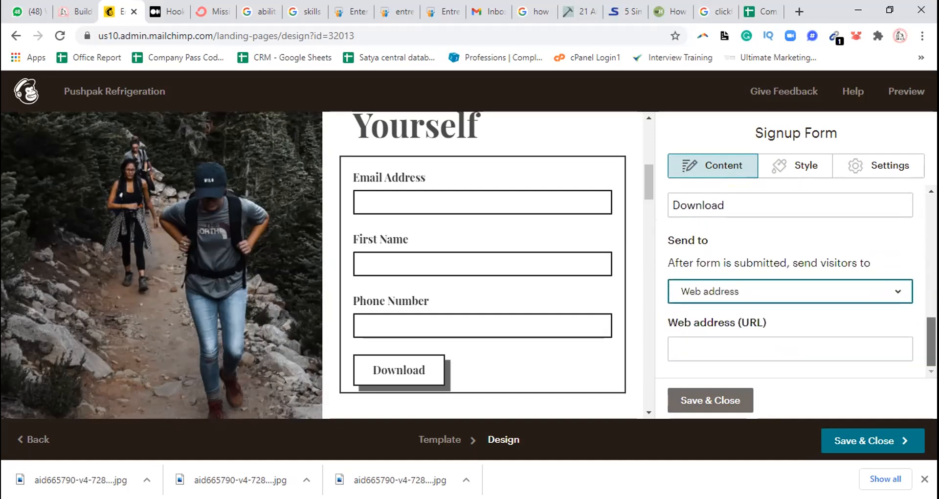
left_click(743, 345)
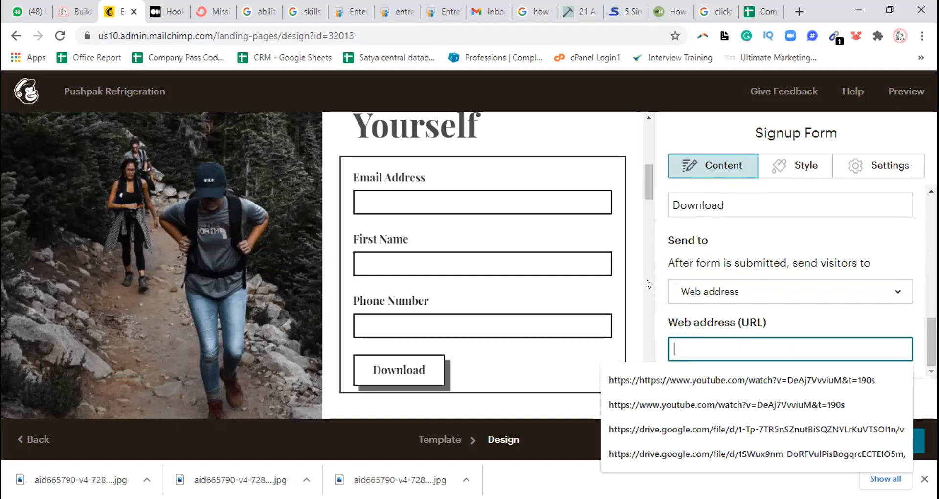
scroll(649, 283, "down", 5)
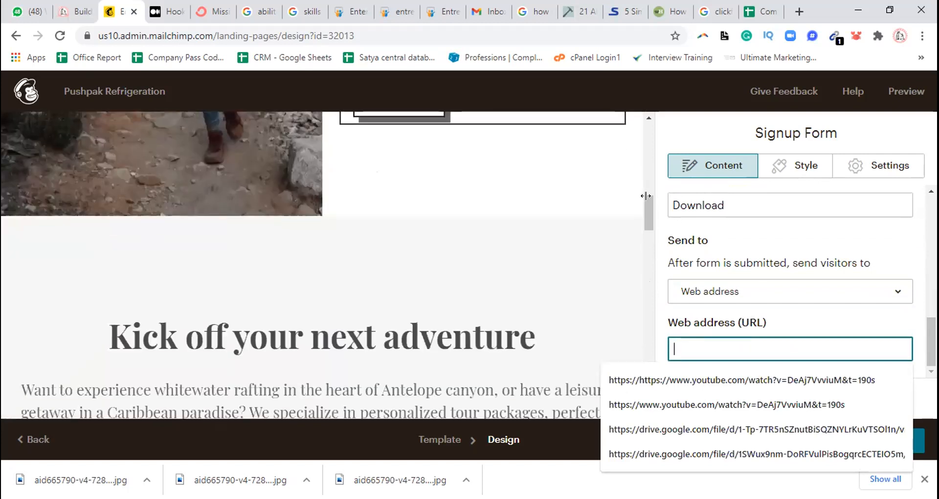
left_click_drag(646, 209, 648, 184)
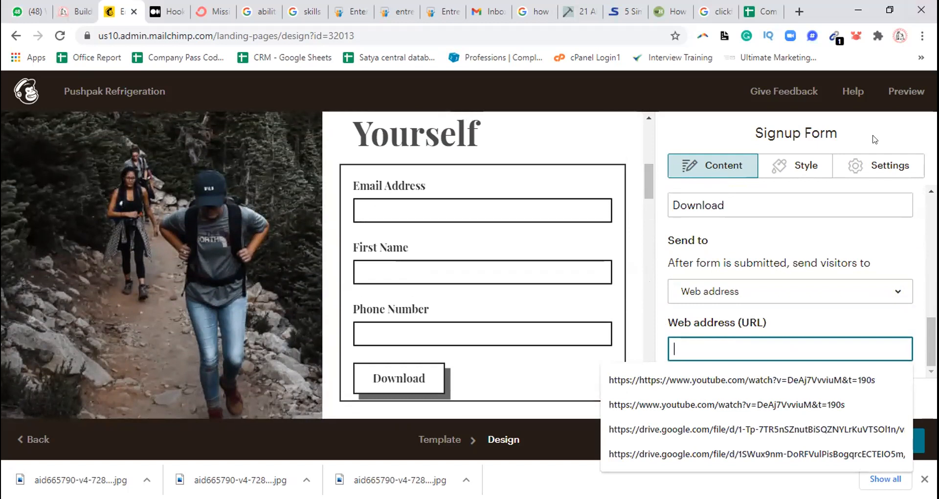
Open Google Drive in a new browser tab
key("ctrl+t")
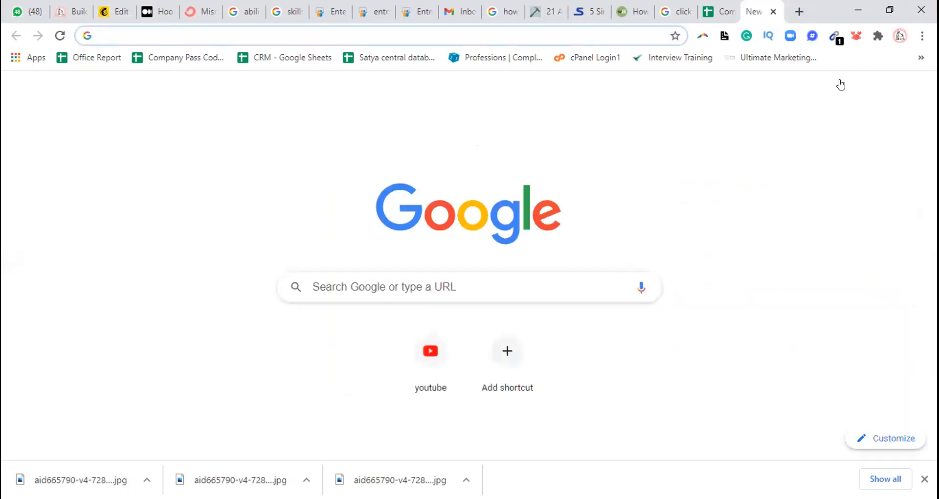
left_click(121, 30)
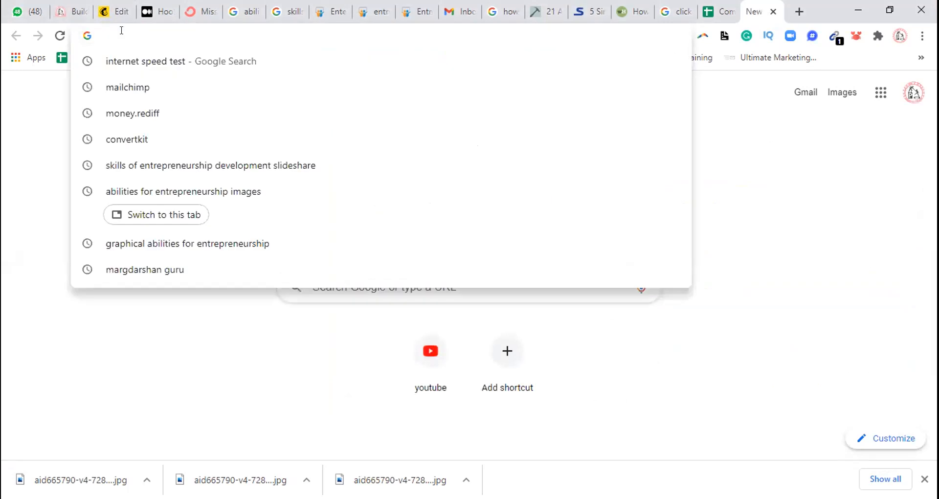
left_click(877, 96)
left_click(878, 95)
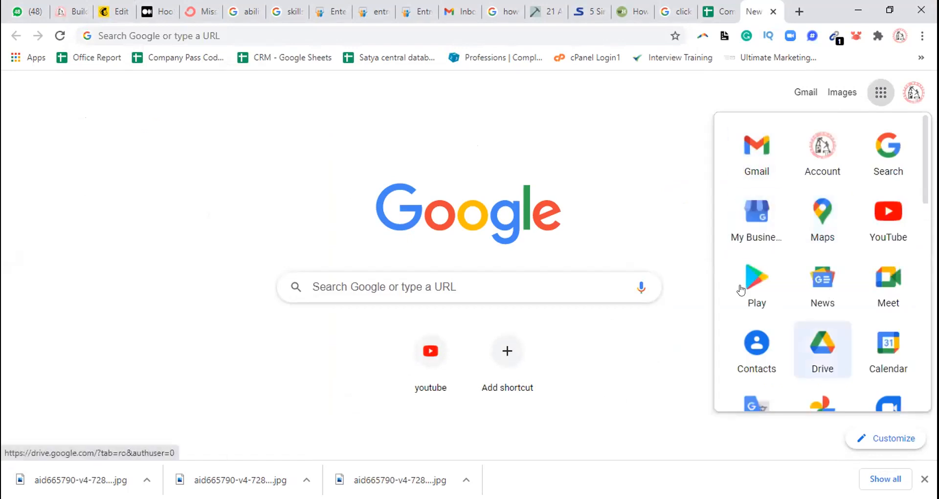
left_click(829, 348)
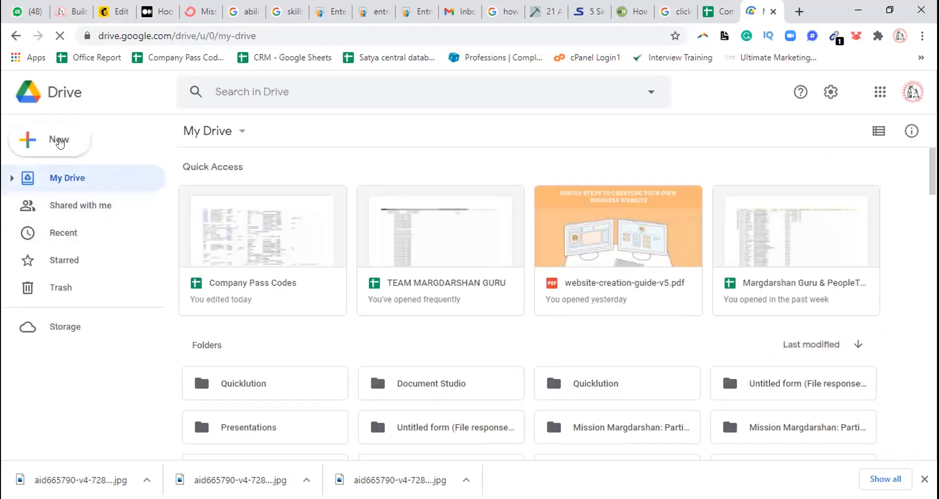
Upload the Pushpak Refrigeration PDF from the Desktop folder to Google Drive
left_click(60, 142)
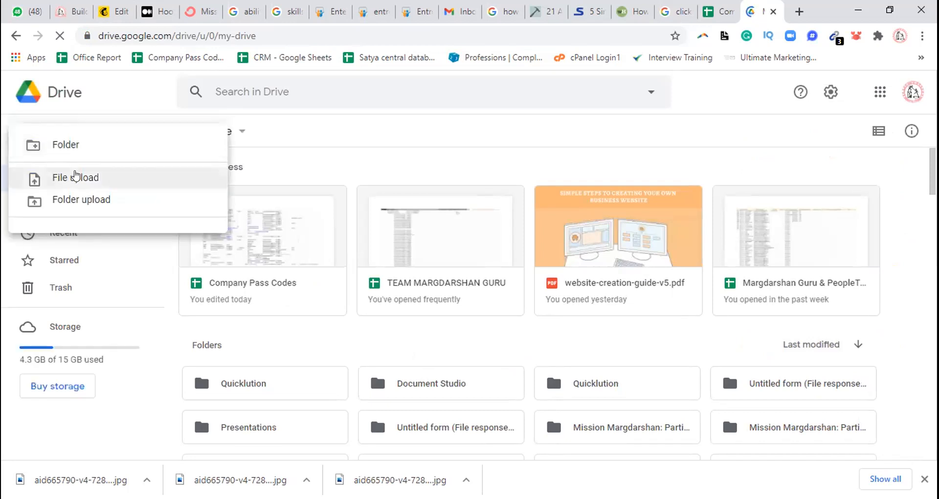
left_click(74, 176)
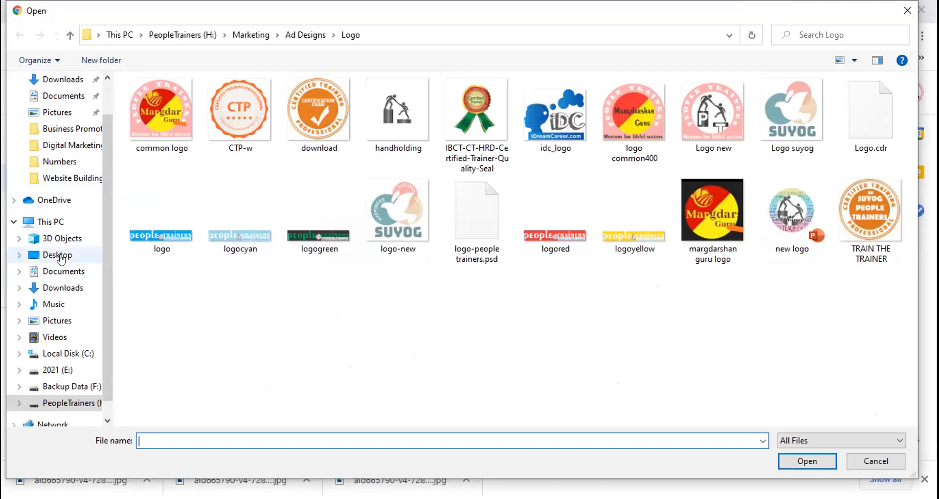
left_click(57, 255)
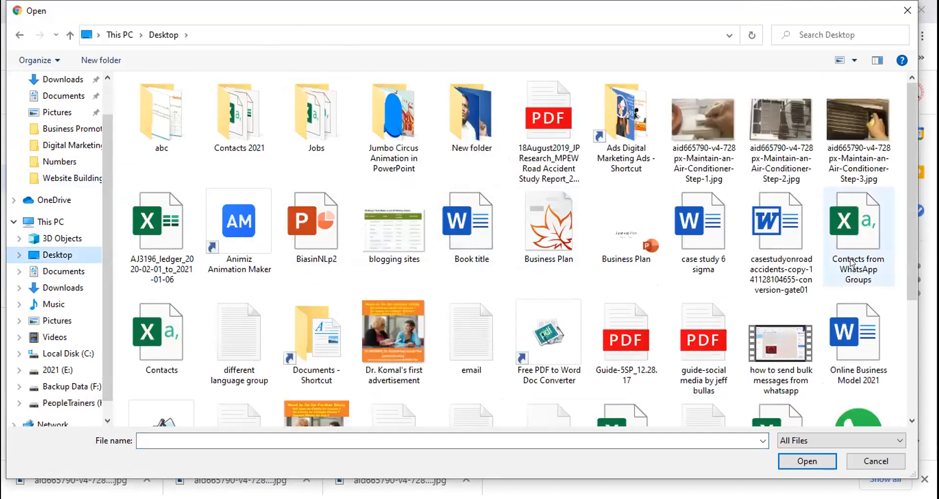
scroll(910, 235, "down", 3)
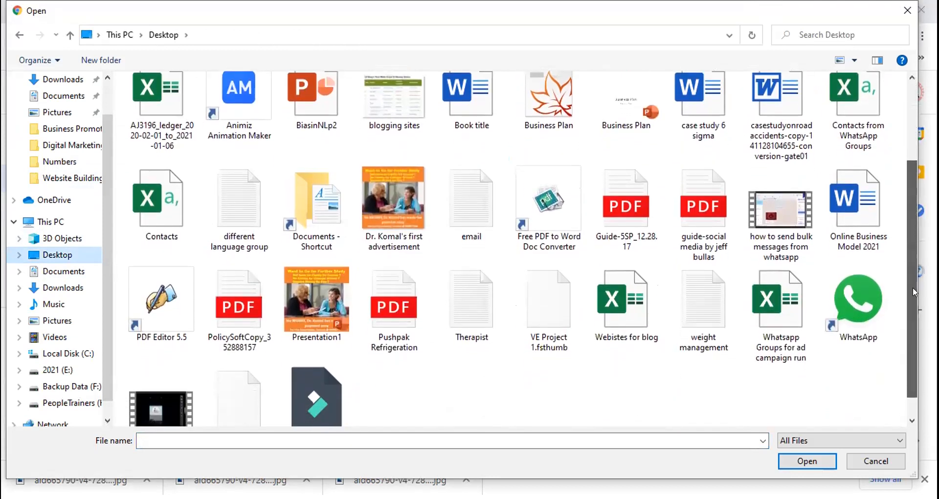
left_click(393, 308)
left_click(795, 461)
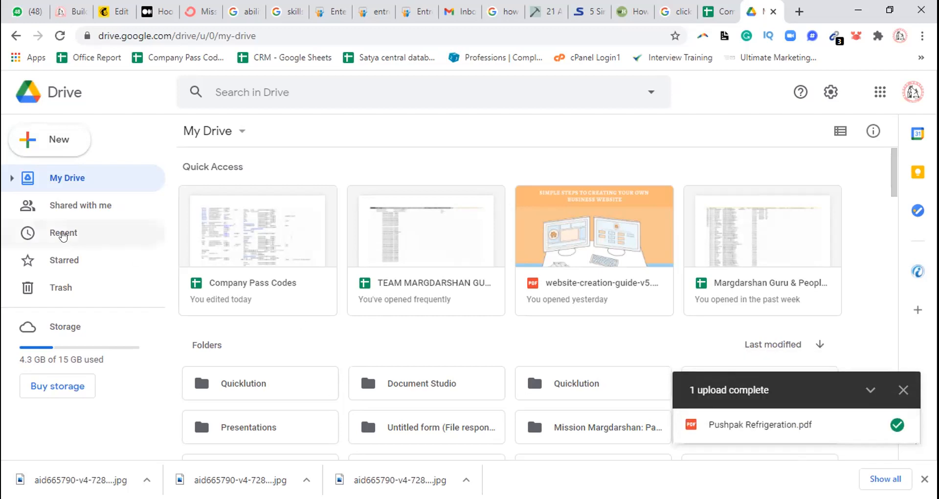
Set the uploaded Pushpak Refrigeration PDF's sharing to Anyone with the link and copy its link
left_click(63, 235)
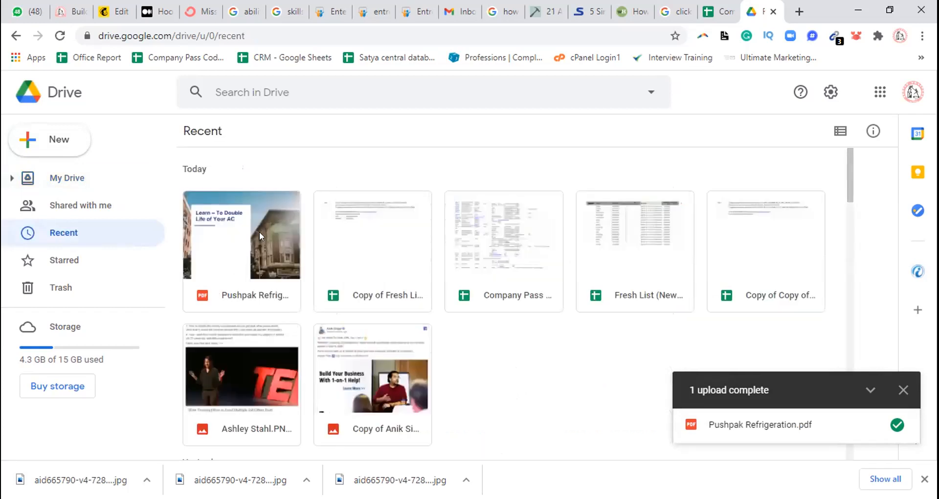
right_click(264, 267)
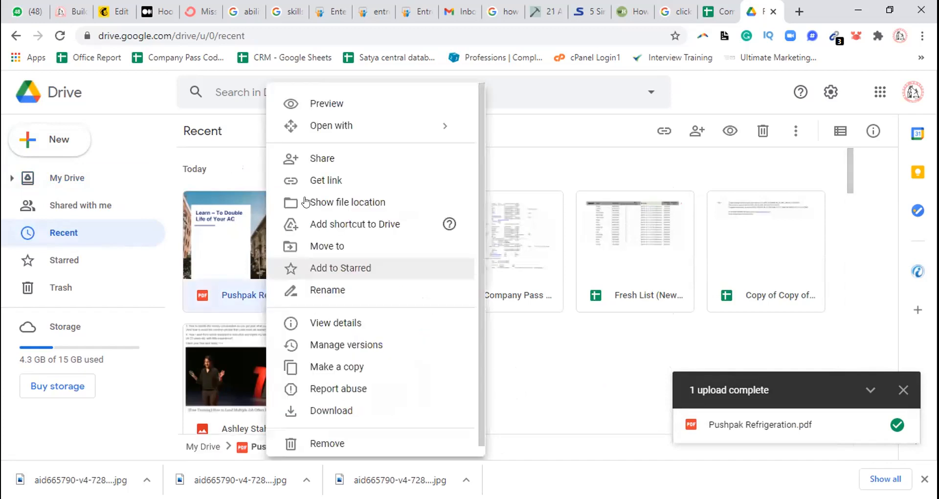
left_click(326, 180)
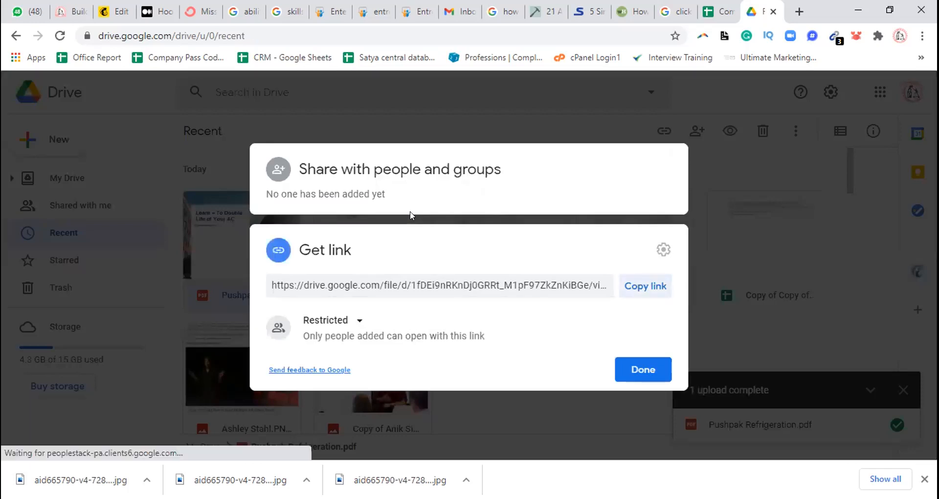
left_click(358, 322)
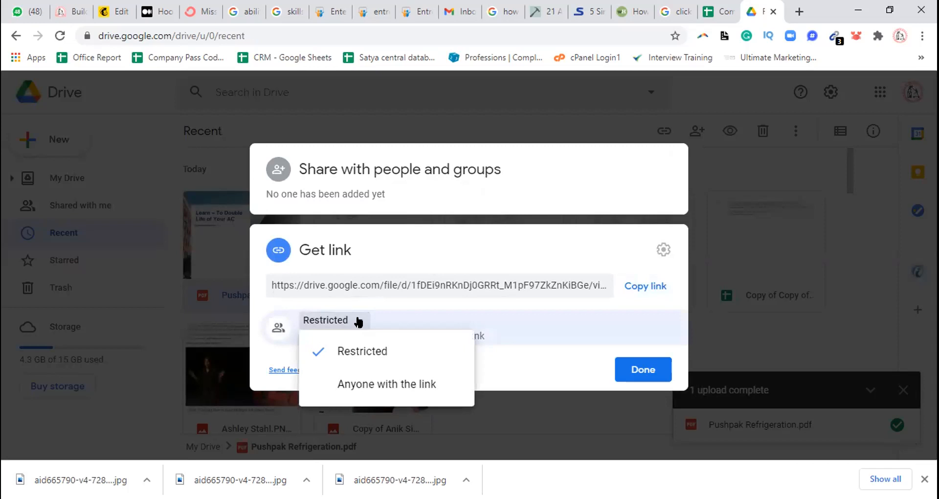
left_click(395, 381)
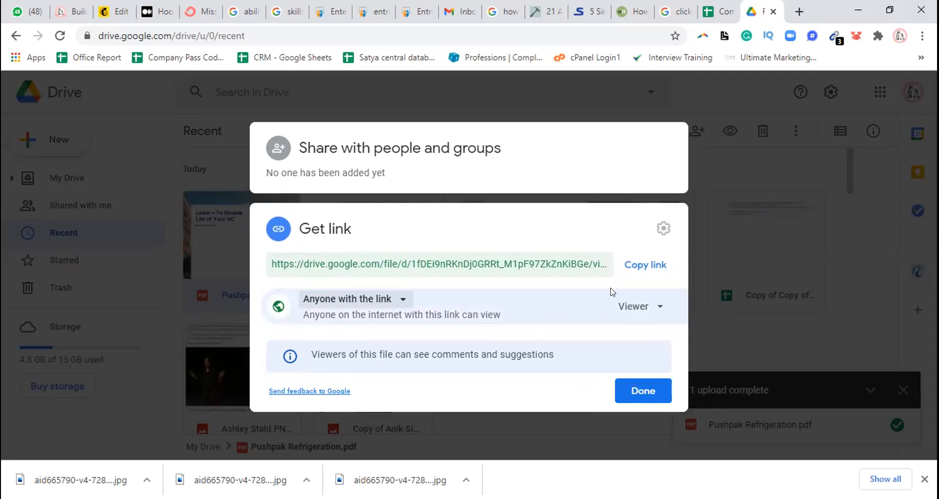
left_click(642, 268)
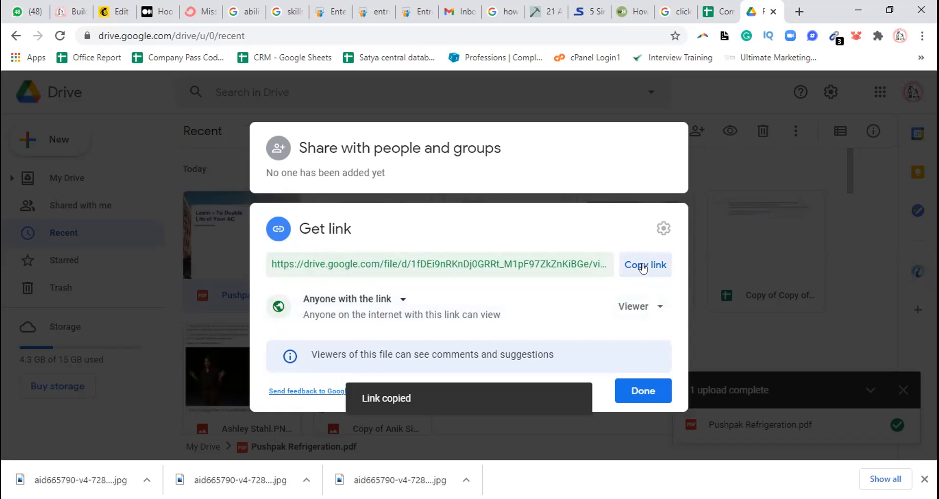
left_click(648, 390)
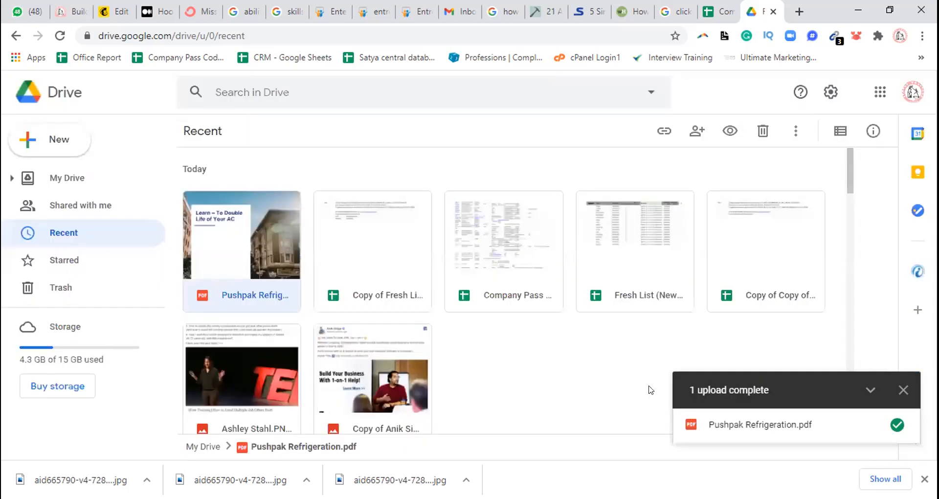
left_click(117, 18)
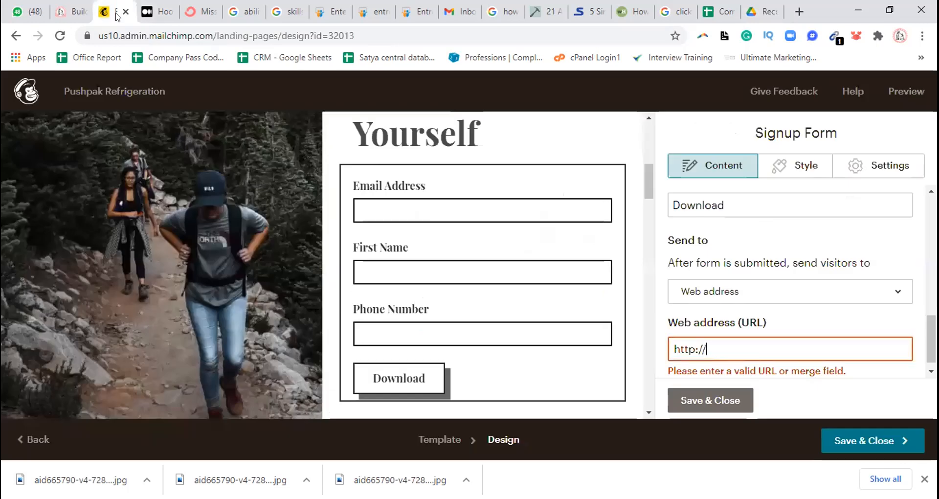
left_click(710, 340)
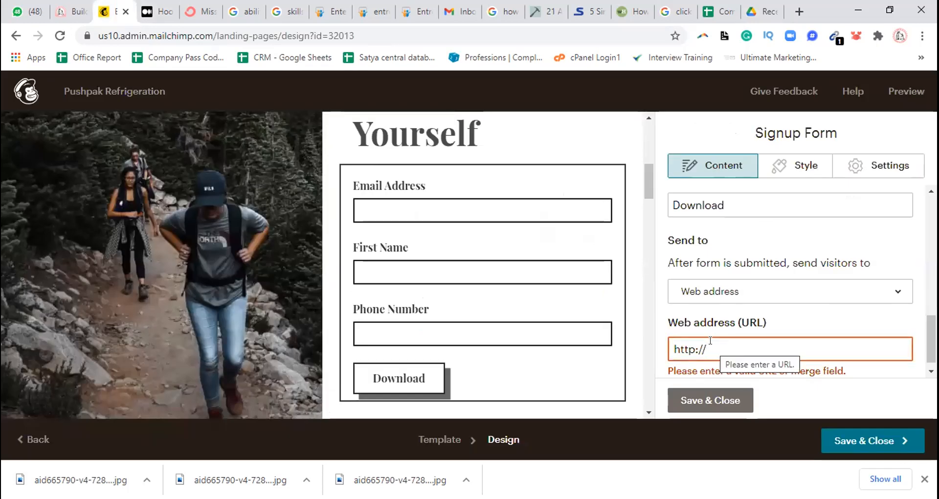
key("ctrl+v")
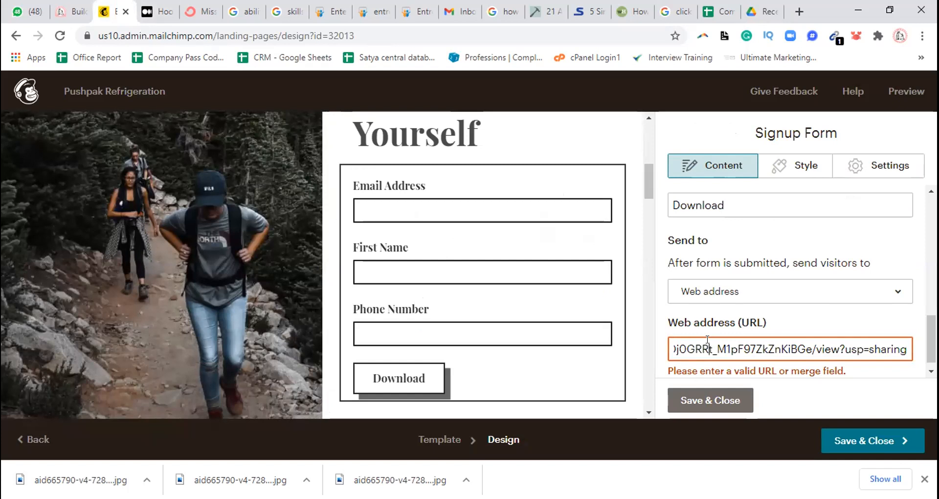
key("Left")
key("Left")
key("Left")
key("Left")
key("Left")
key("Left")
key("Left")
key("Left")
key("Left")
key("Left")
key("Left")
key("Left")
key("Left")
key("Left")
key("Left")
key("Left")
key("Left")
key("Left")
key("Left")
key("Left")
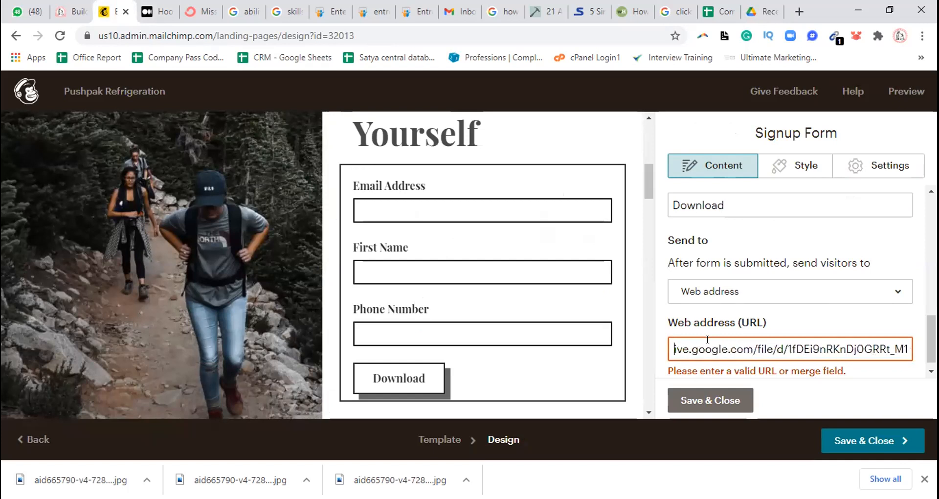
key("Left")
key("Left")
key("Left")
key("Left")
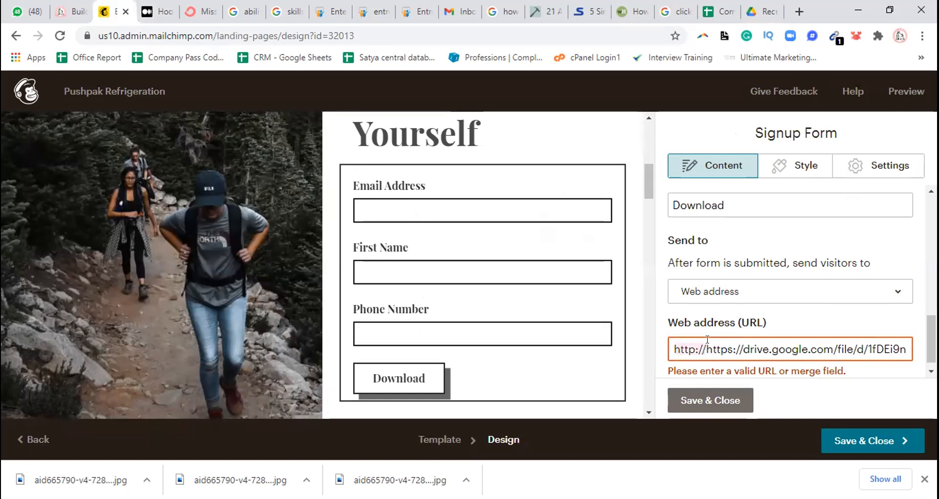
key("BackSpace")
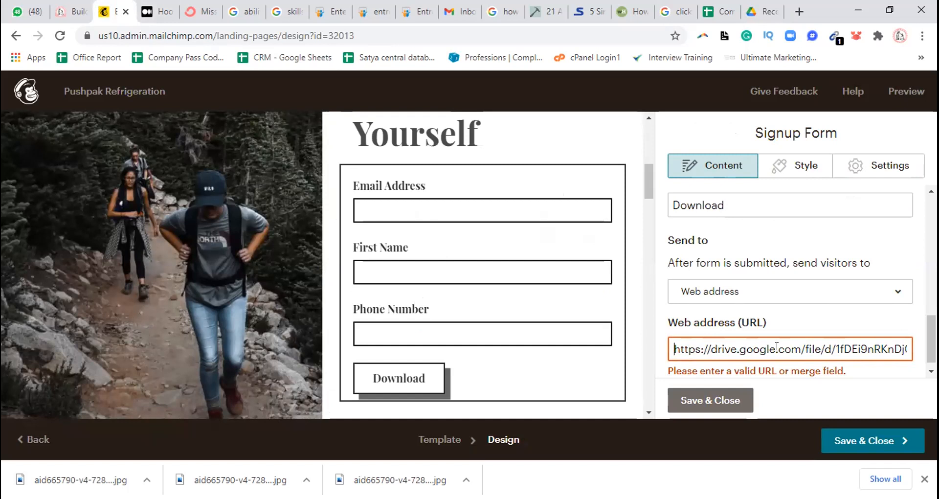
left_click(728, 396)
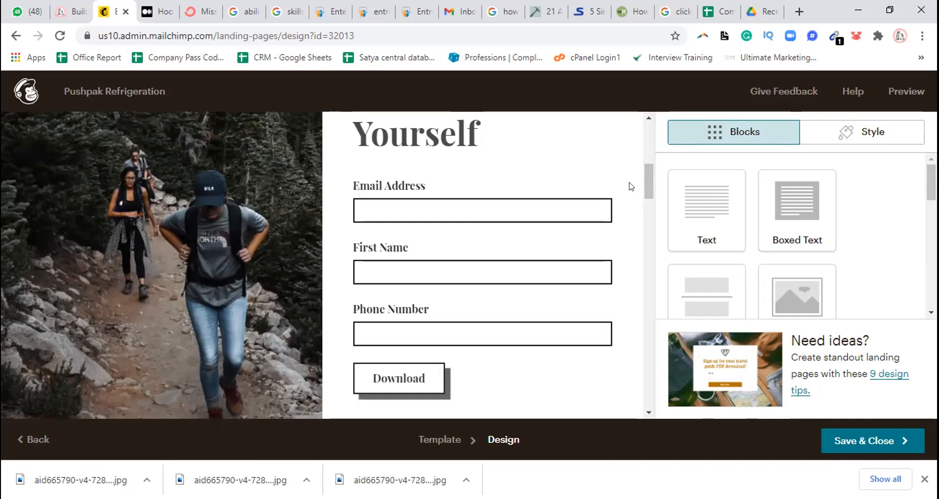
left_click_drag(649, 182, 650, 135)
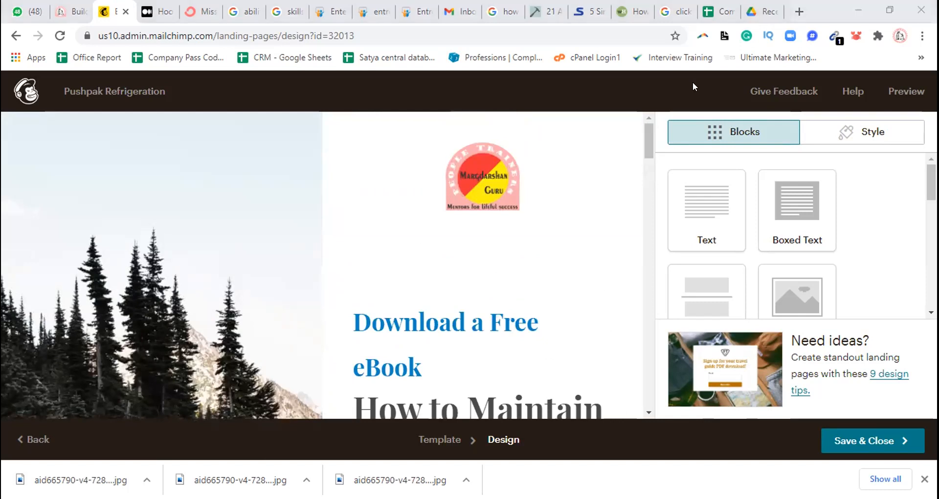
Search for bitly in a new browser tab and open the Bitly website at its link-shortening section
left_click(797, 11)
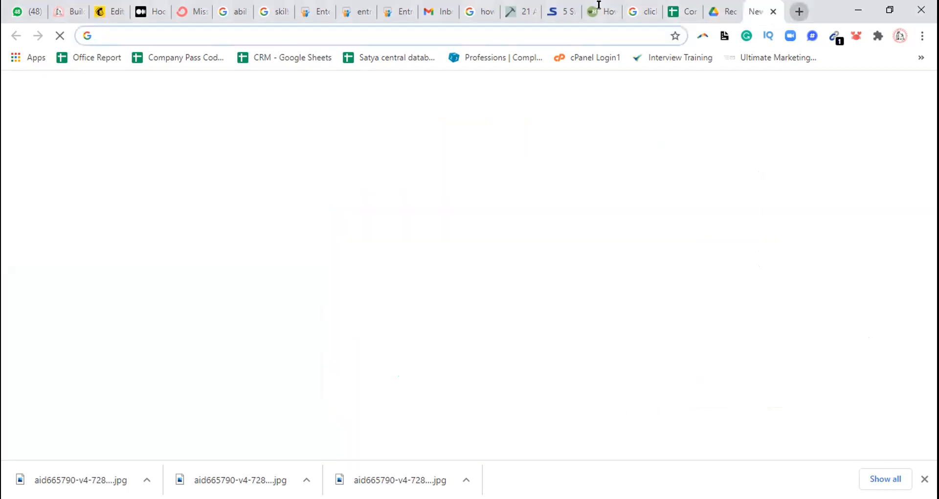
type("bitly")
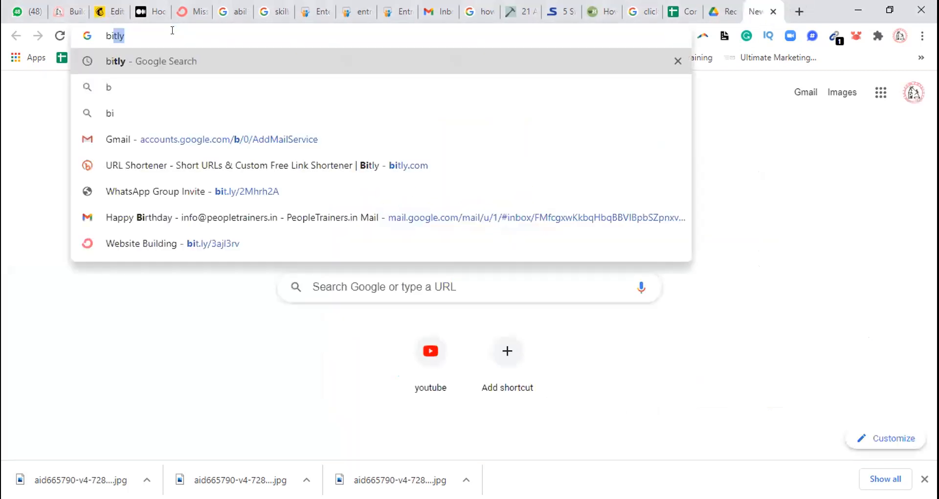
key("Return")
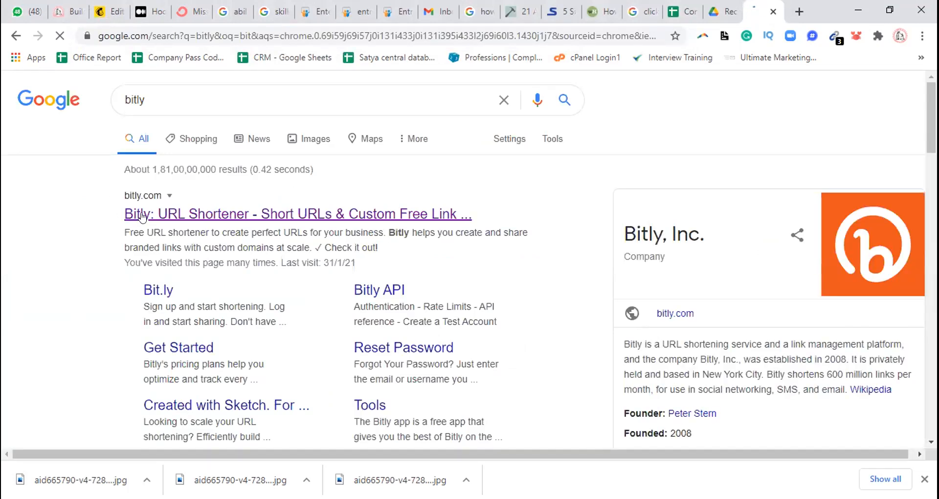
left_click(142, 215)
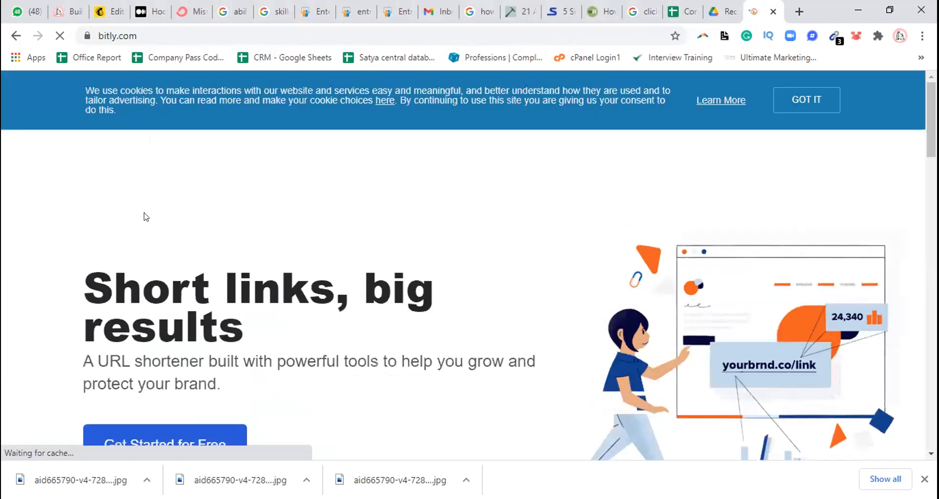
scroll(861, 216, "down", 8)
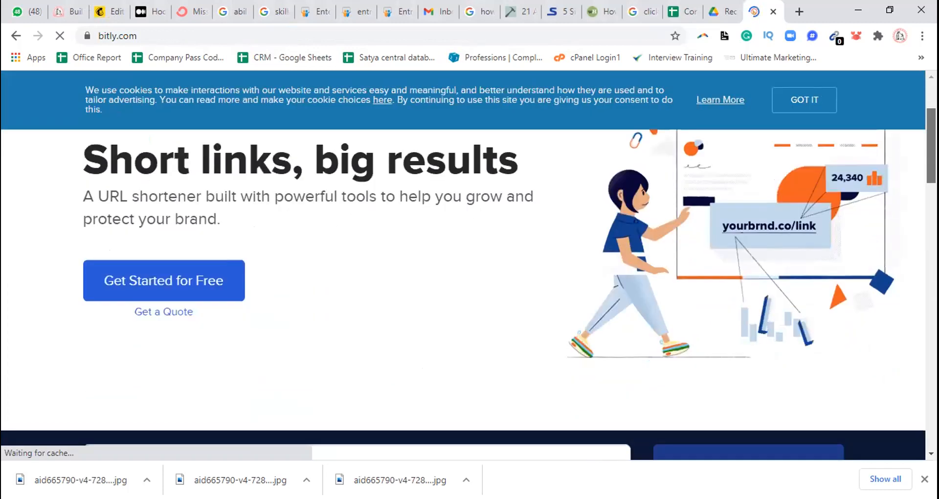
Try to shorten the PDF's Google Drive sharing link with Bitly
left_click(167, 280)
key("Left")
key("Left")
key("Left")
key("Left")
key("Left")
key("Left")
key("Left")
key("Left")
key("Left")
key("Left")
key("Left")
key("Left")
key("Left")
key("Left")
key("Left")
key("Left")
key("Left")
key("Left")
key("Left")
key("Left")
key("Left")
key("Left")
key("Left")
key("Left")
key("Left")
key("Left")
key("Left")
key("Left")
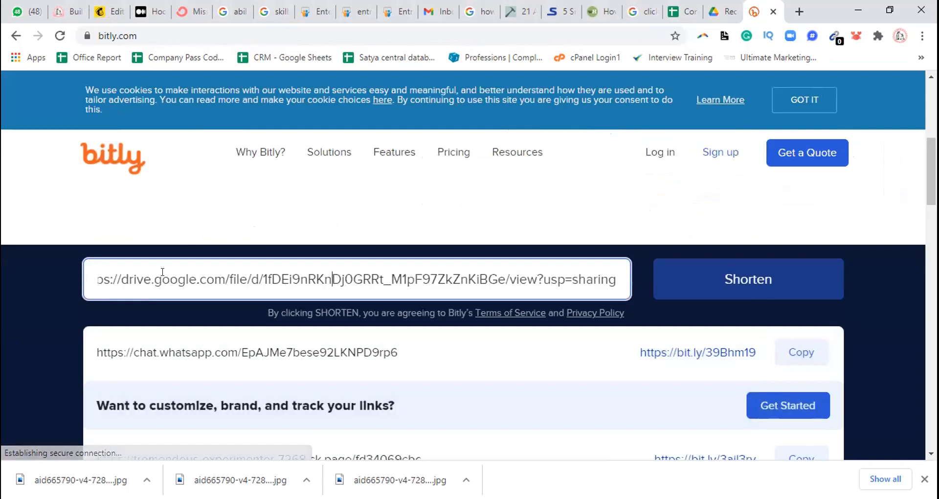
key("Left")
key("Left")
key("Left")
key("Left")
key("Left")
key("Left")
key("Left")
key("Left")
key("Left")
key("Right")
key("Right")
key("Right")
key("Right")
key("Right")
key("Right")
key("Right")
key("Right")
key("Right")
key("Right")
key("Right")
key("Right")
key("Right")
key("Right")
key("Right")
key("Right")
key("Right")
key("Right")
key("Right")
key("Right")
key("Right")
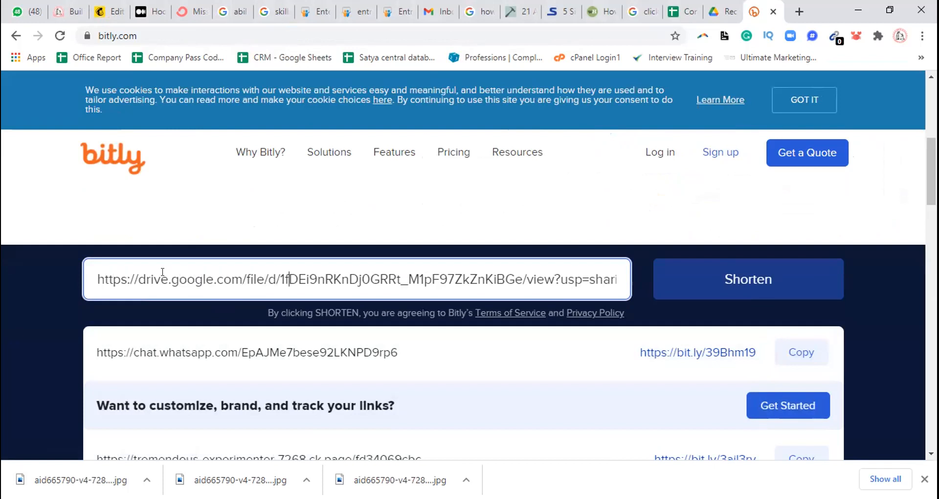
key("Right")
key("Right")
key("Right")
key("Right")
key("Right")
key("Right")
key("Right")
key("Right")
key("Right")
key("Right")
key("Right")
key("Right")
key("Right")
key("Right")
key("Right")
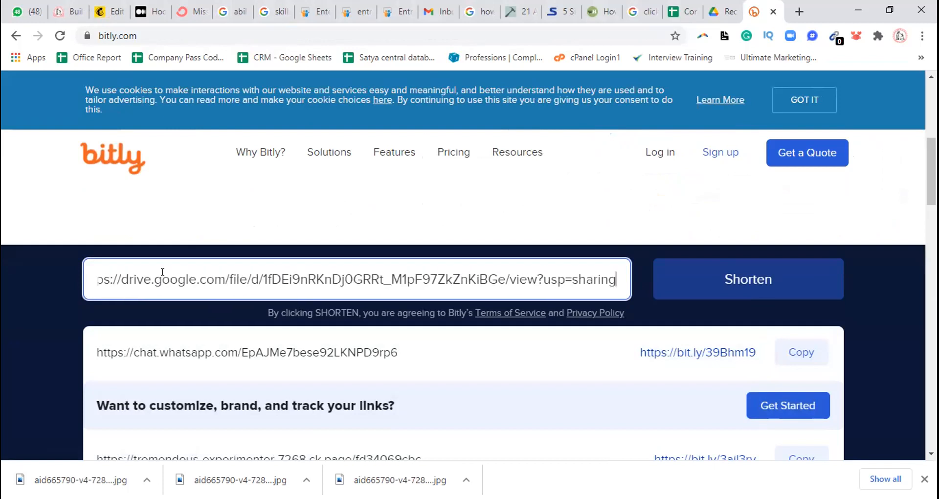
left_click(718, 278)
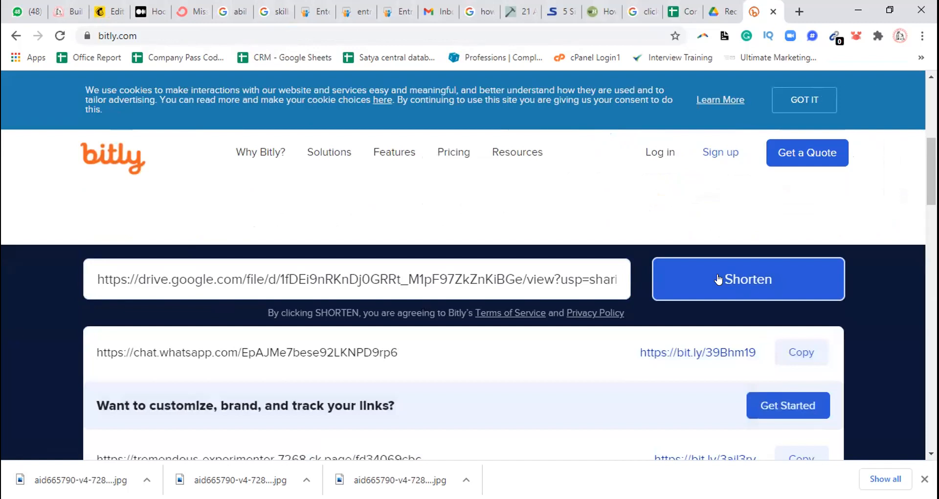
left_click(718, 280)
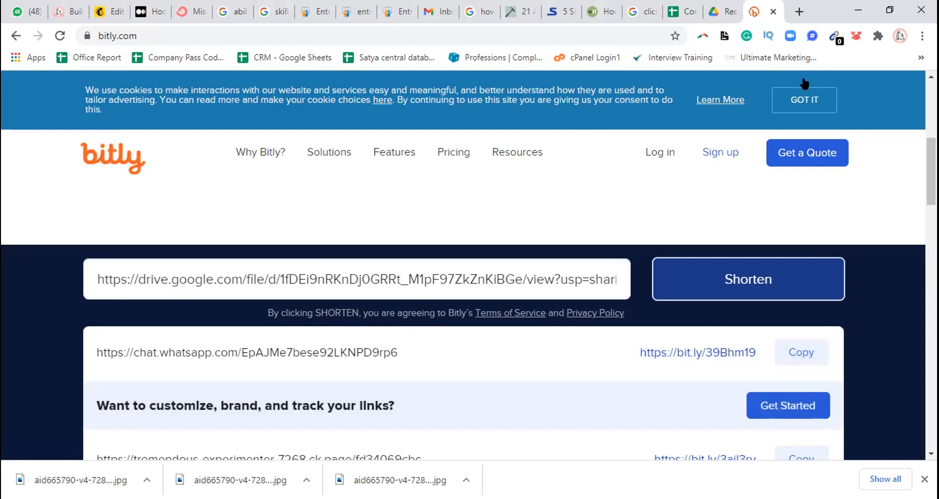
Return to the Mailchimp page design, reopen the signup form's content settings and check its after-submission web address
left_click(115, 11)
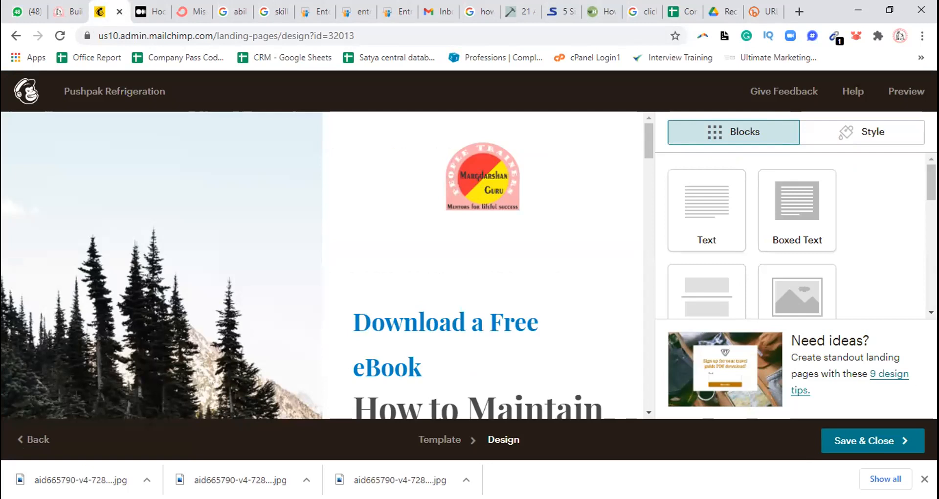
scroll(797, 235, "down", 2)
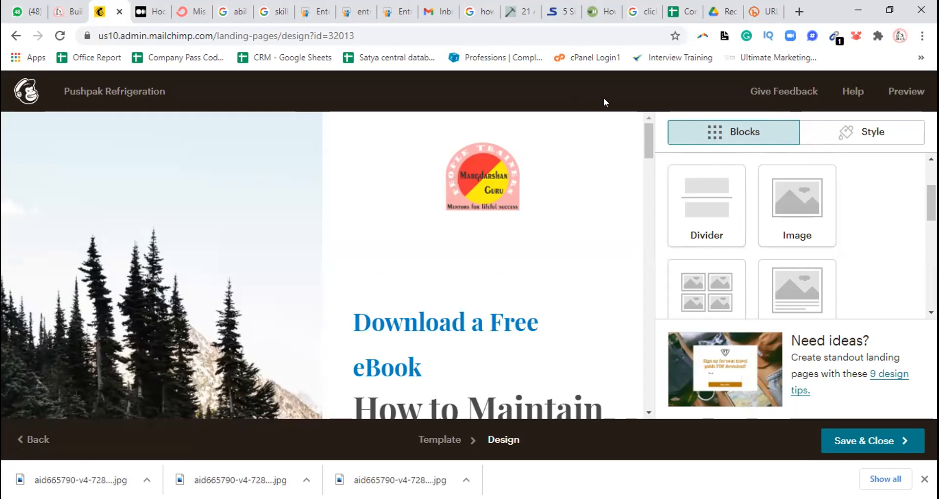
left_click_drag(646, 140, 646, 165)
left_click(648, 127)
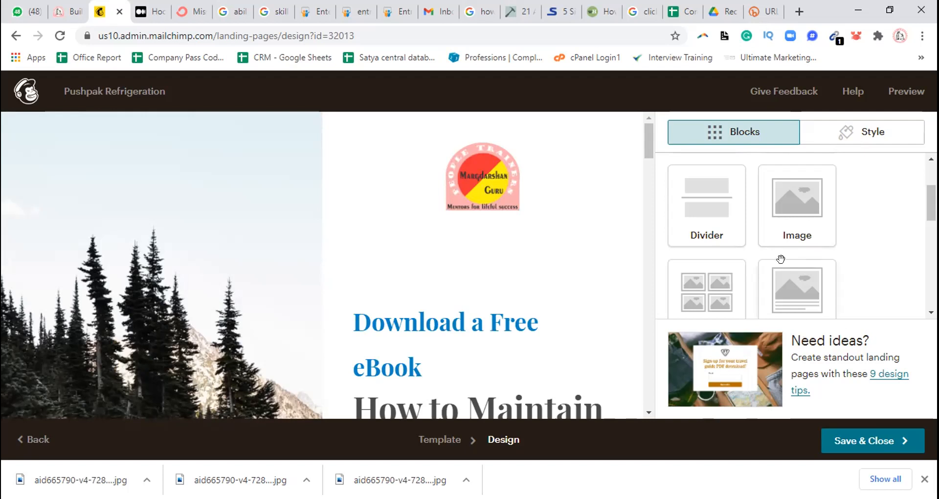
left_click_drag(648, 143, 650, 198)
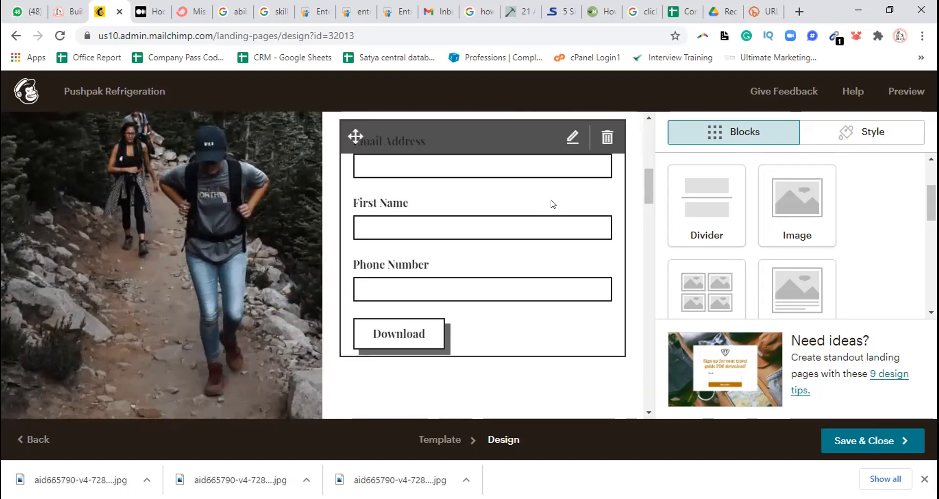
left_click(552, 204)
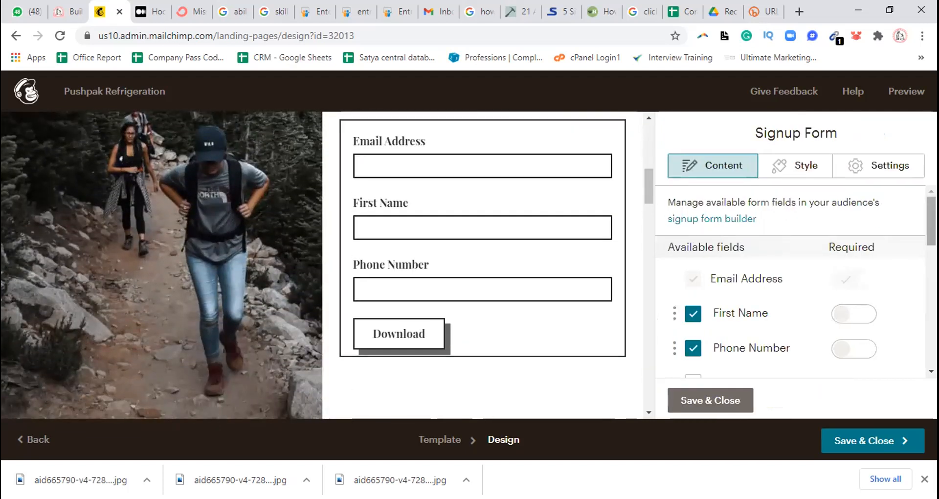
scroll(790, 281, "down", 6)
scroll(790, 281, "down", 4)
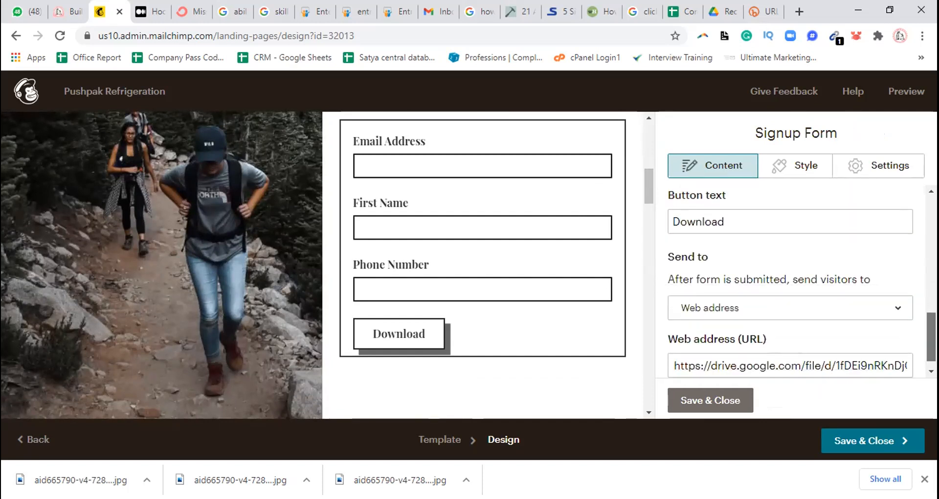
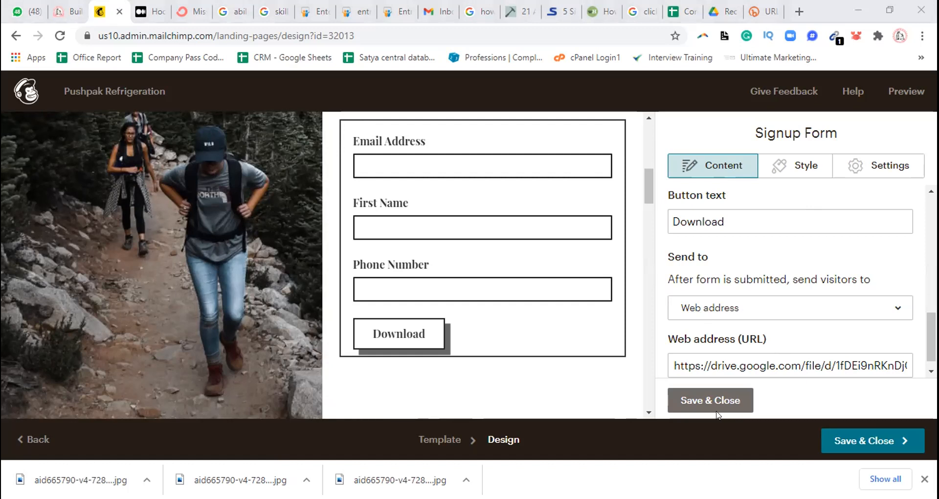
Save and close the signup form settings, and open the image library to replace the hikers background picture beside the form
left_click(708, 403)
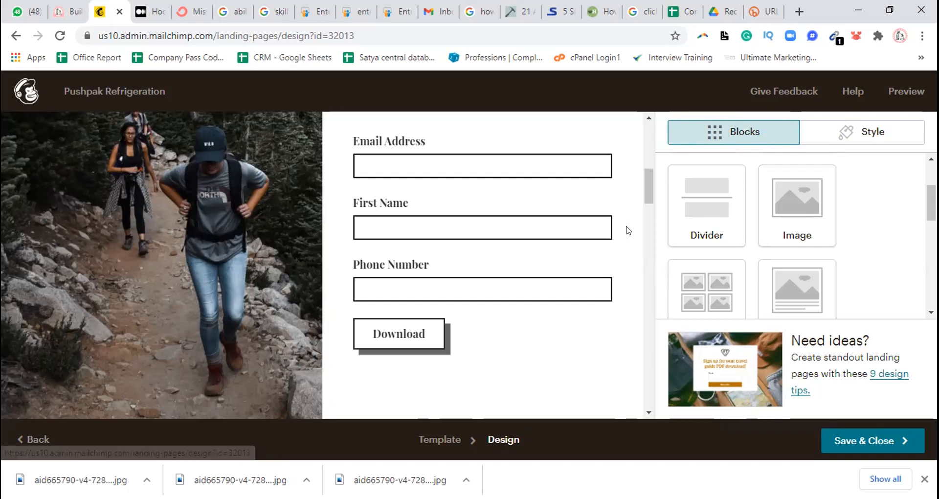
left_click_drag(644, 190, 643, 210)
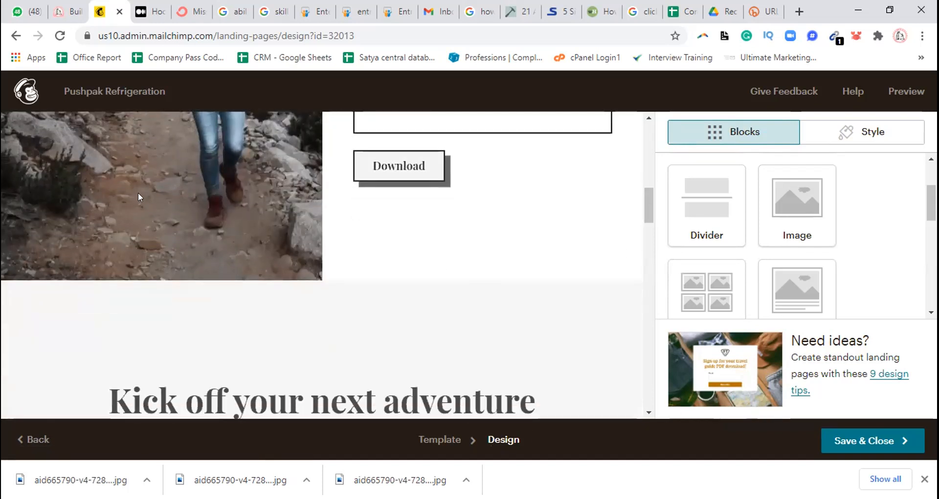
mouse_move(138, 192)
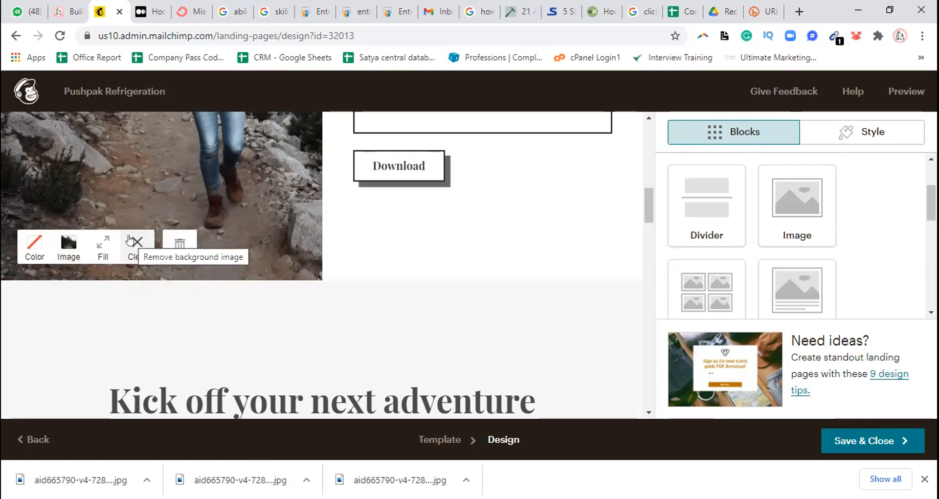
left_click(66, 246)
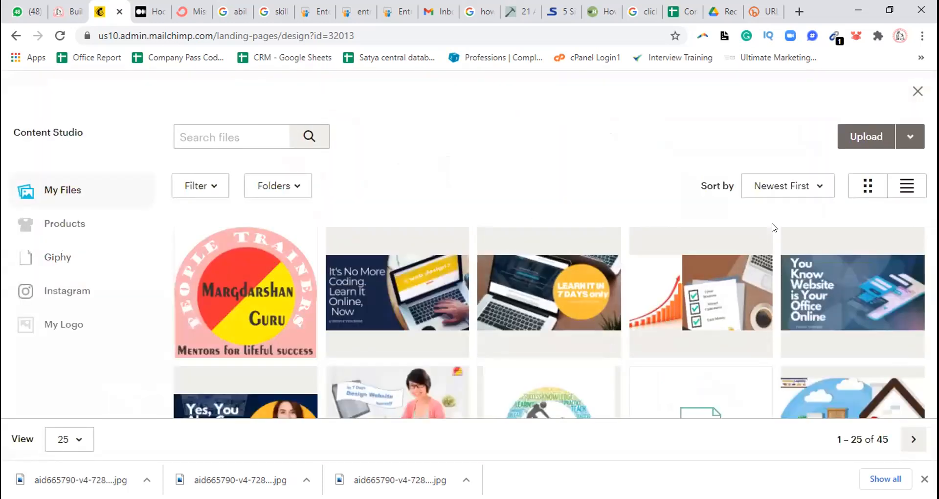
Try to upload aid665790-v4-728px-Maintain-an-Air-Conditioner-Step-2.jpg from the Desktop to the Content Studio
left_click(868, 138)
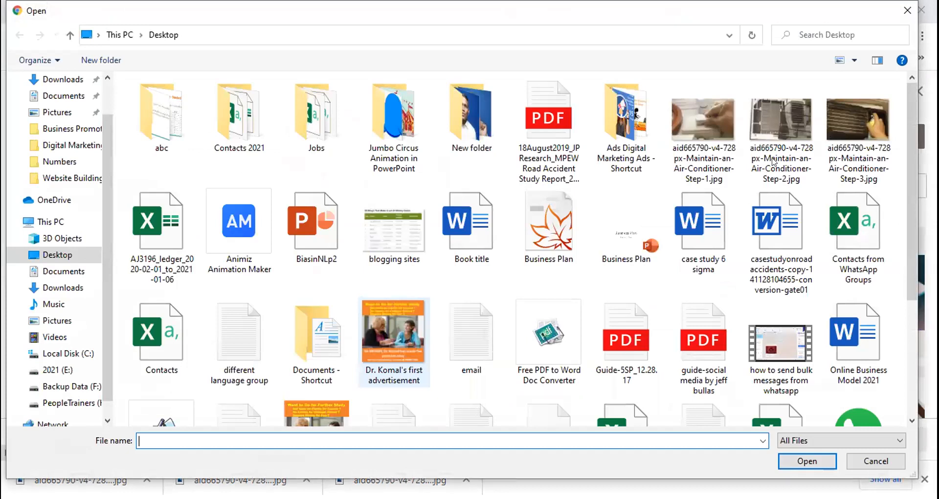
left_click(779, 116)
left_click(829, 466)
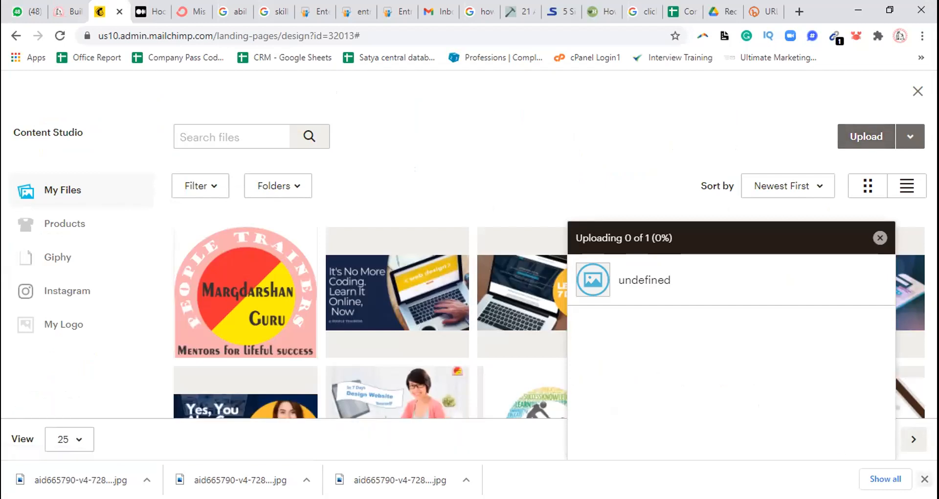
left_click(924, 478)
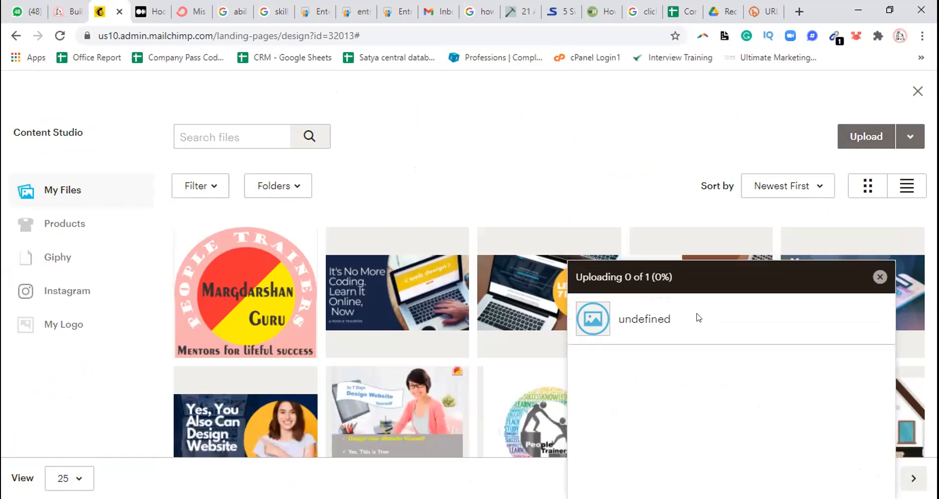
left_click(879, 277)
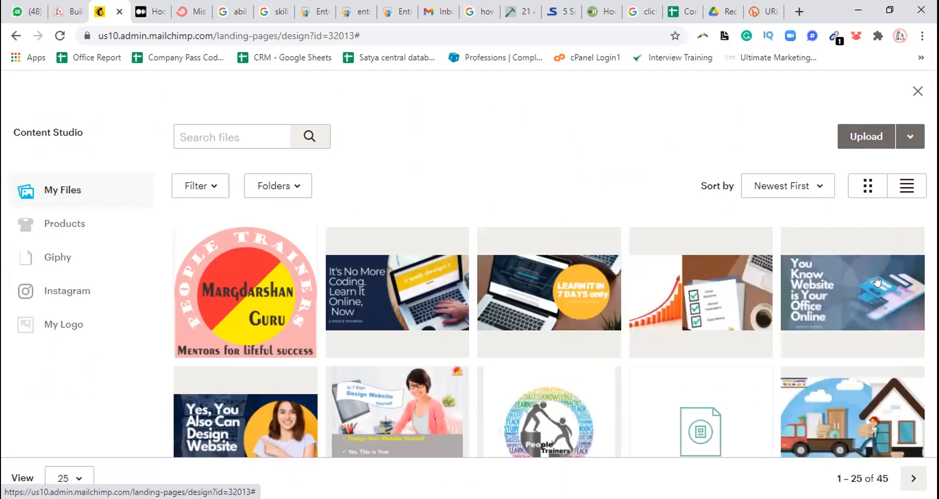
Try to upload the Maintain-an-Air-Conditioner Step-3 and Step-1 JPG pictures from the Desktop, dismissing the upload list each time
left_click(872, 133)
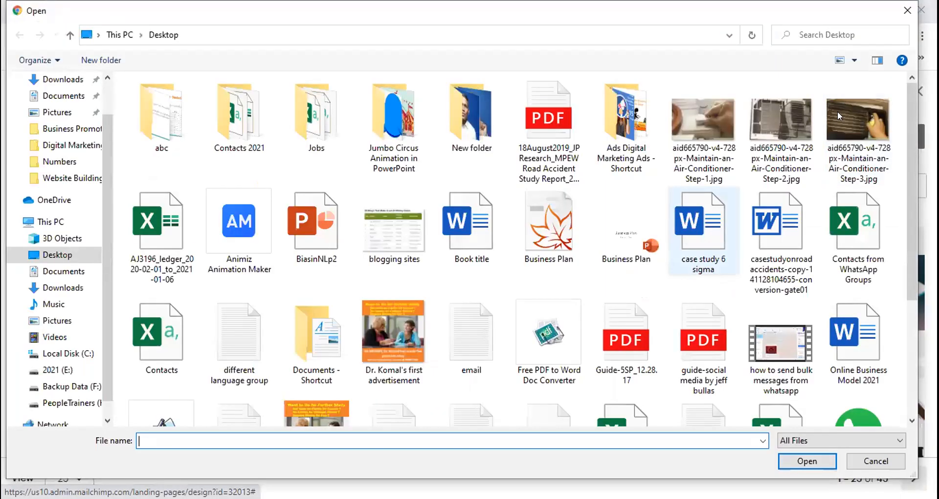
left_click(858, 127)
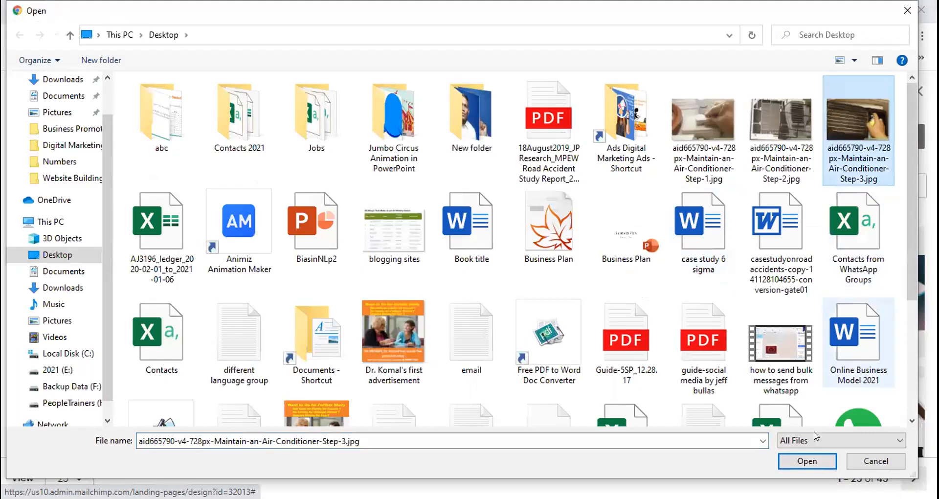
left_click(806, 462)
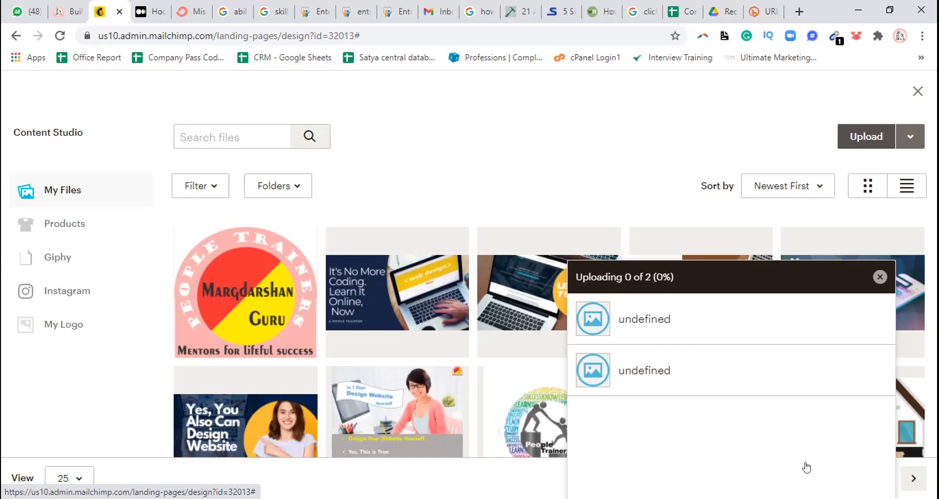
left_click(879, 277)
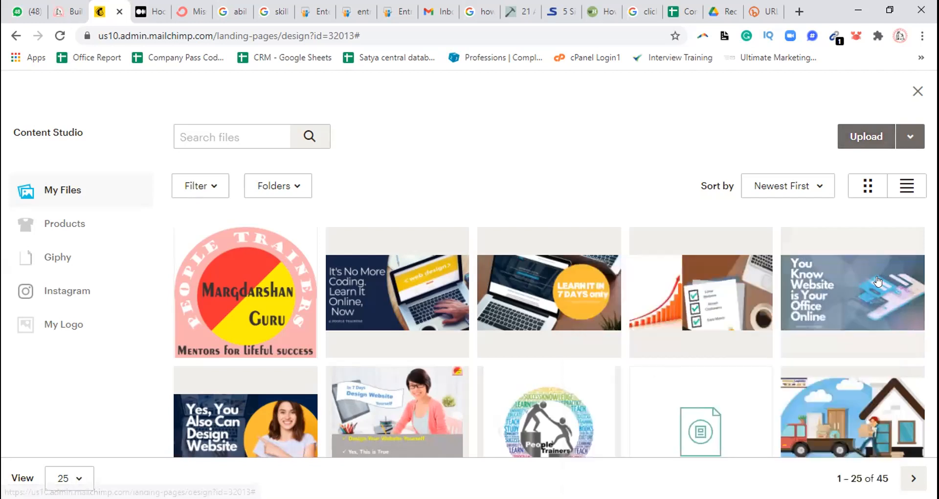
left_click(857, 125)
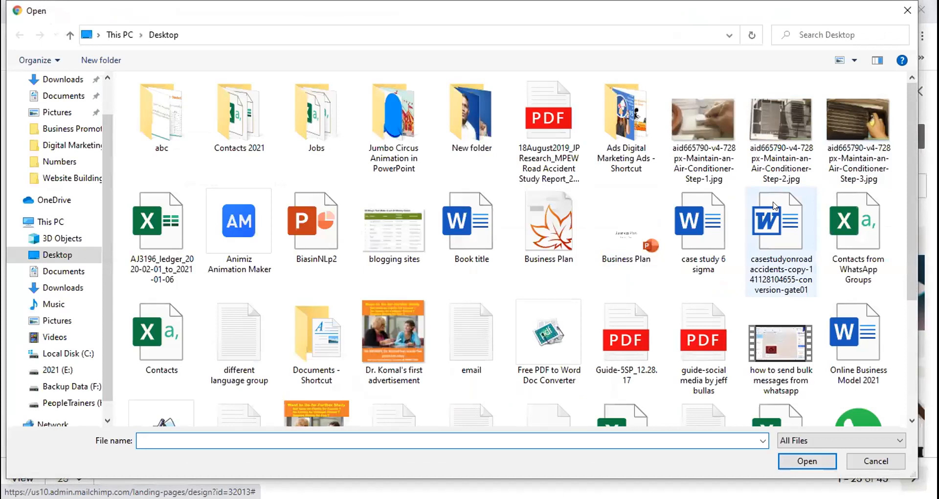
left_click(699, 124)
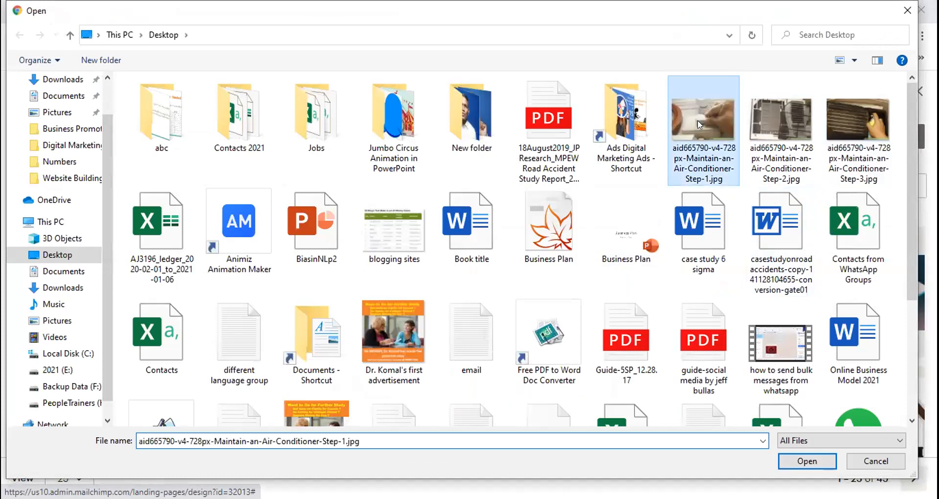
left_click(814, 461)
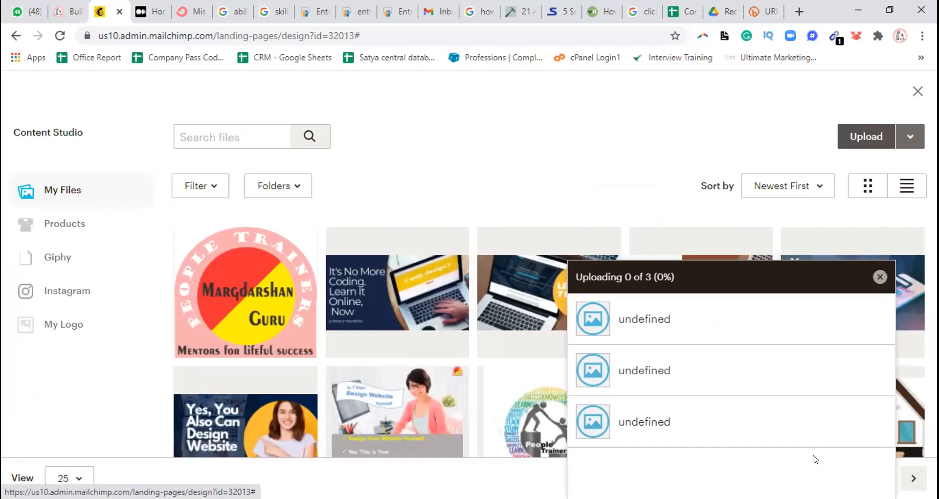
left_click(880, 277)
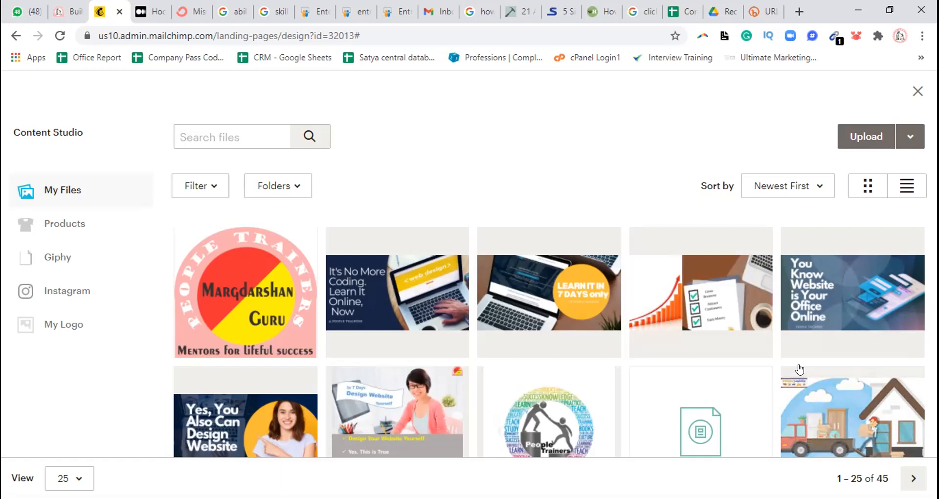
Insert the existing delivery truck and house picture as the background image beside the signup form
left_click(860, 421)
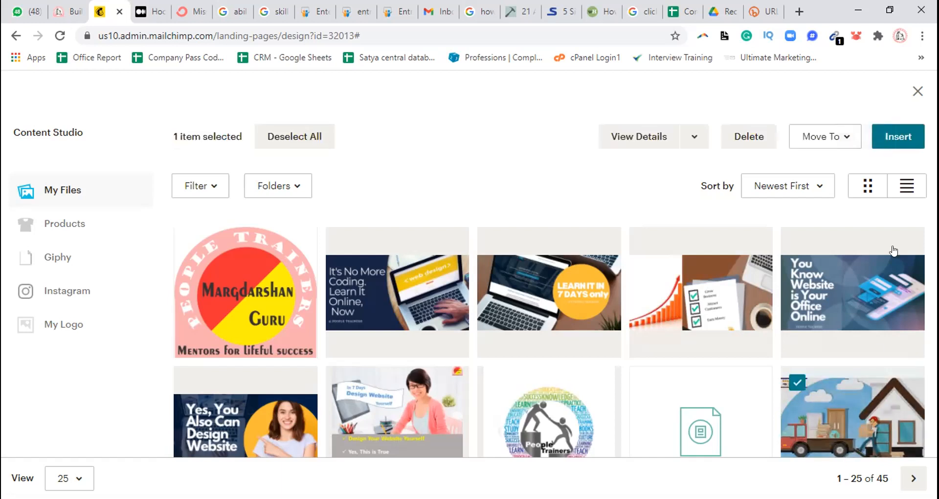
left_click(909, 132)
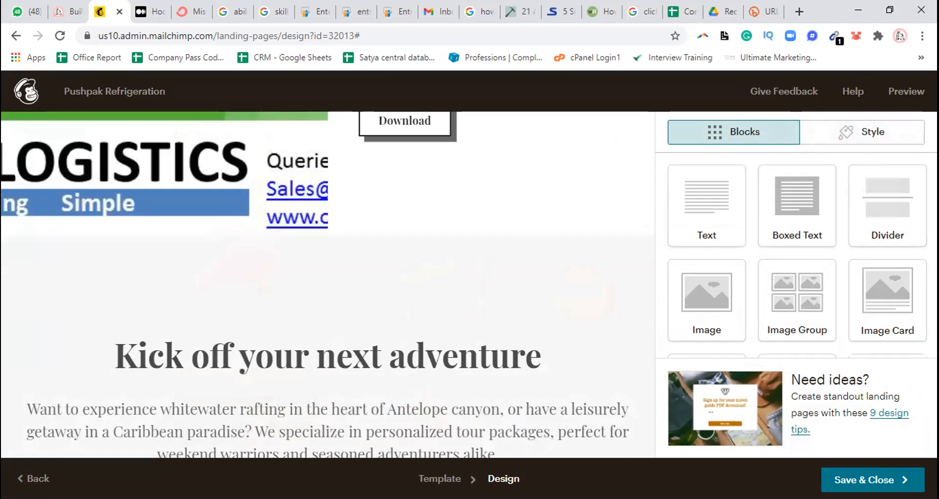
Search Google in a new browser tab for "air conditioner repairing images" and open the blue air conditioner repair service picture
key("ctrl+t")
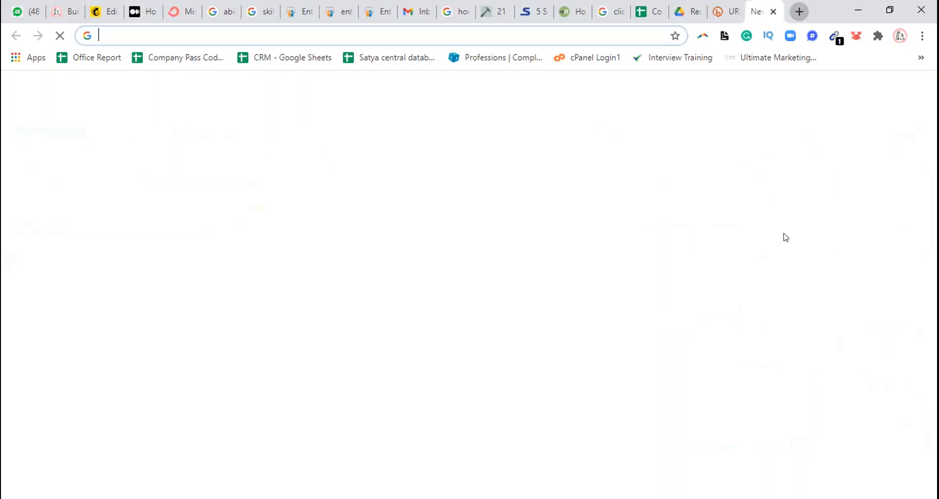
type("air ")
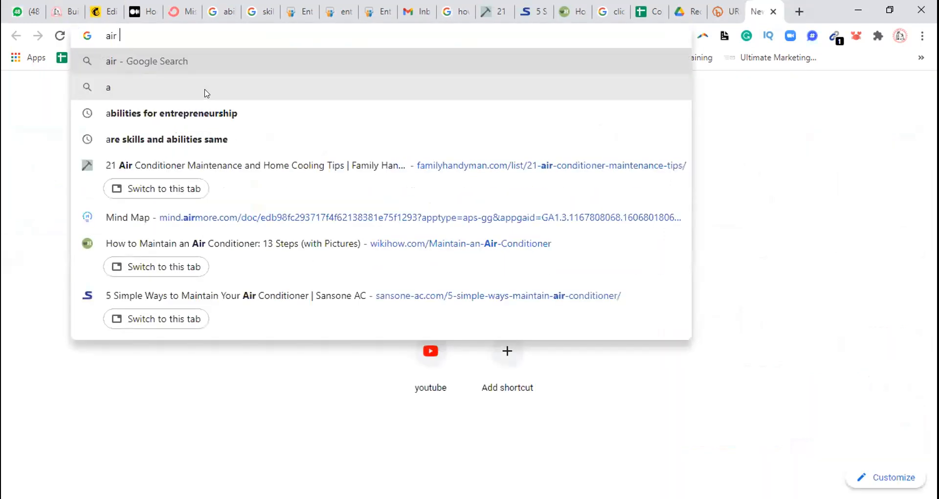
type("conditione")
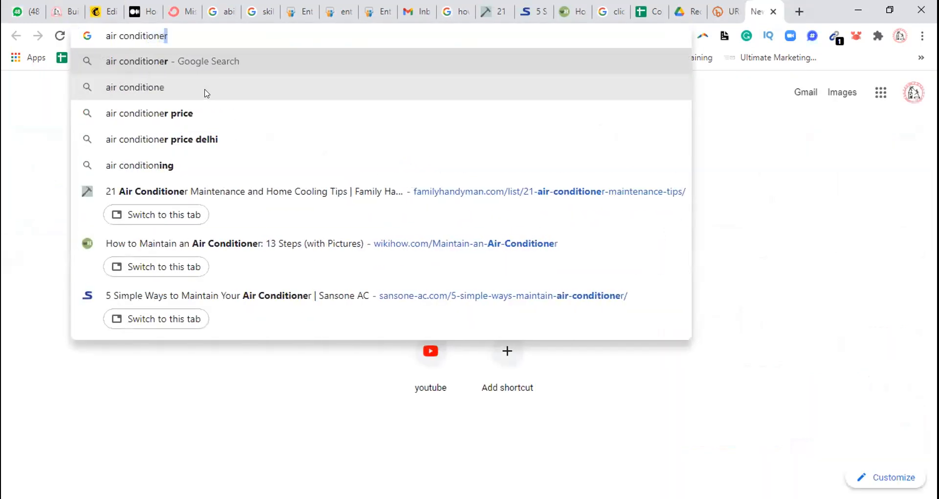
type("r repairing images")
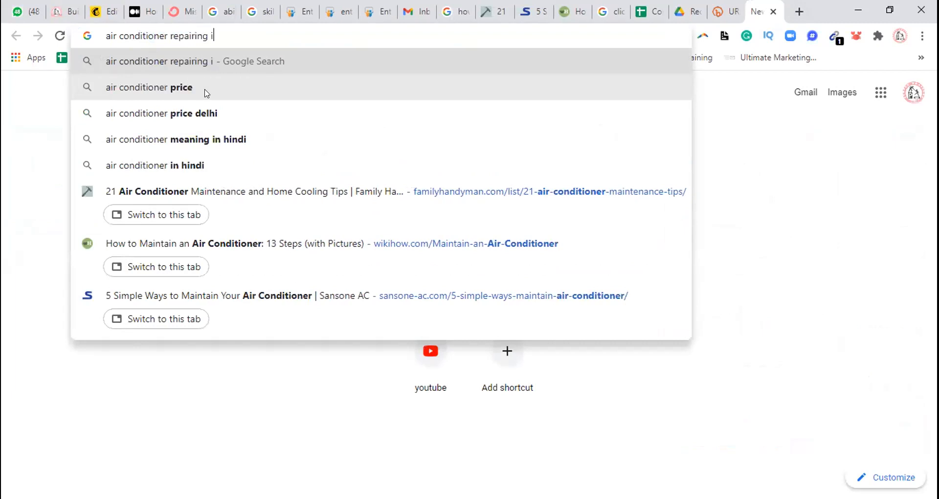
key("Return")
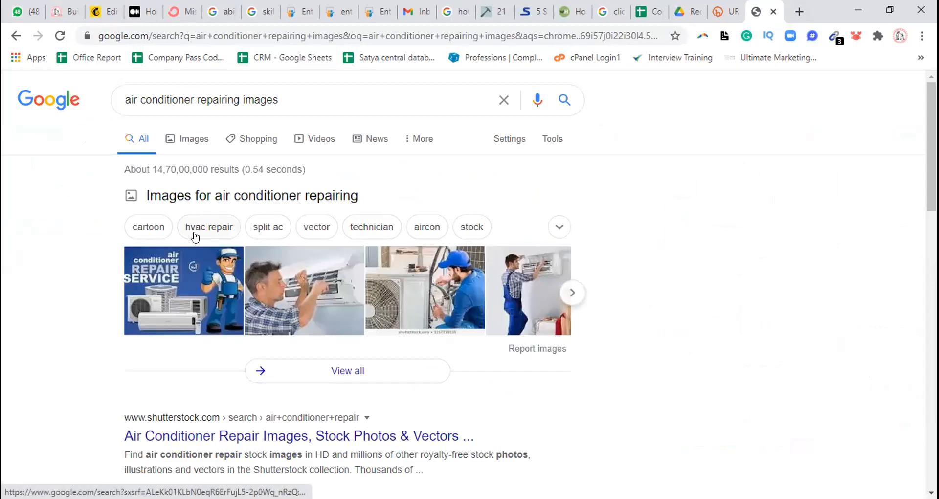
left_click(174, 263)
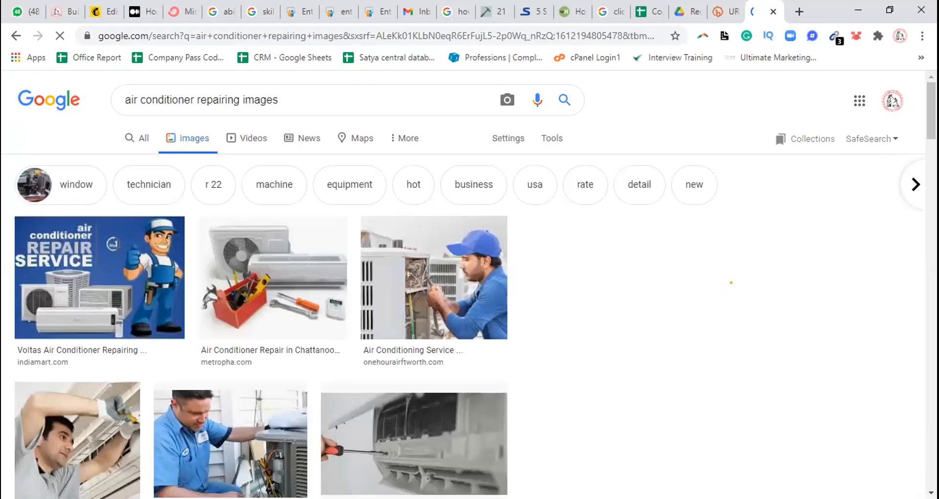
Open the AC Repair Services illustration from quickacrepair.in among the related images and save it to the Desktop as JPEG slide-m
scroll(469, 283, "down", 5)
scroll(470, 284, "down", 5)
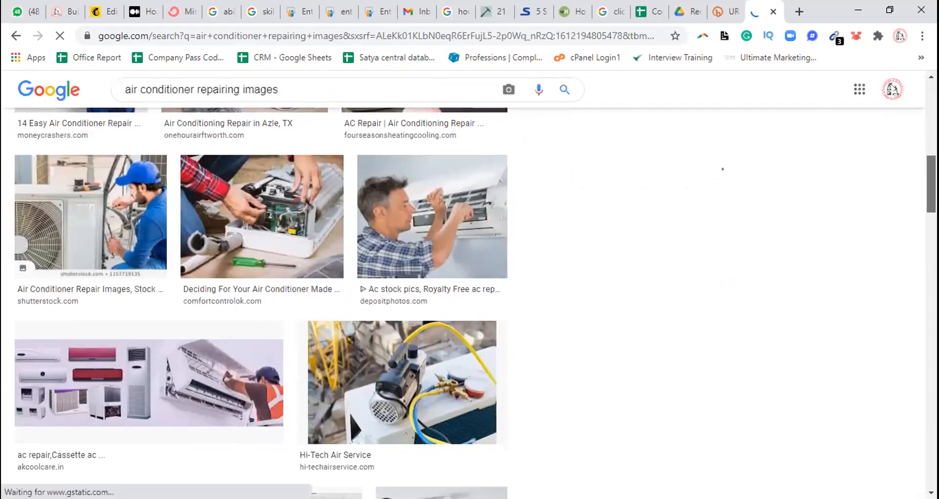
scroll(469, 293, "down", 2)
scroll(469, 294, "up", 6)
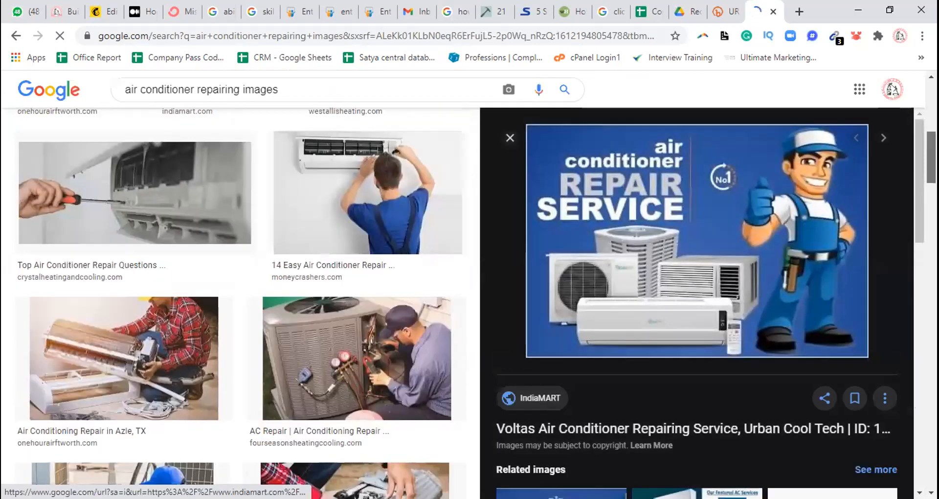
scroll(240, 293, "down", 12)
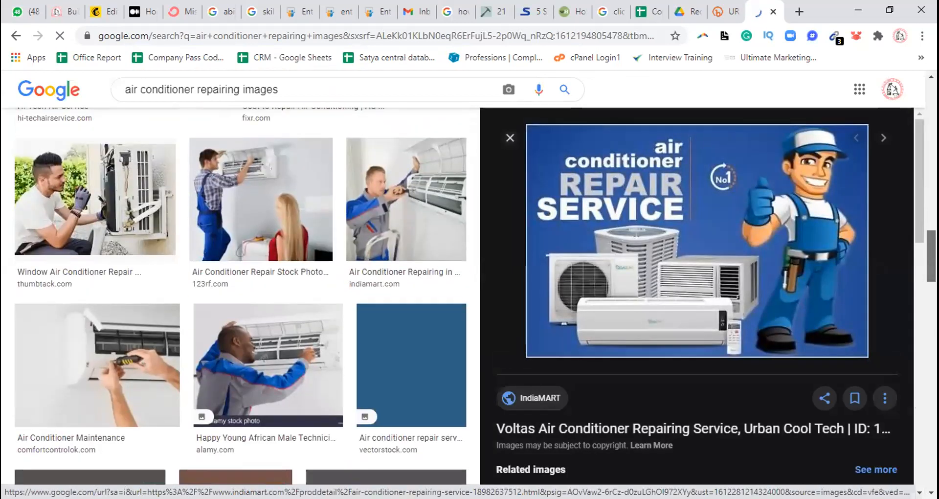
left_click_drag(931, 256, 931, 119)
scroll(916, 235, "down", 10)
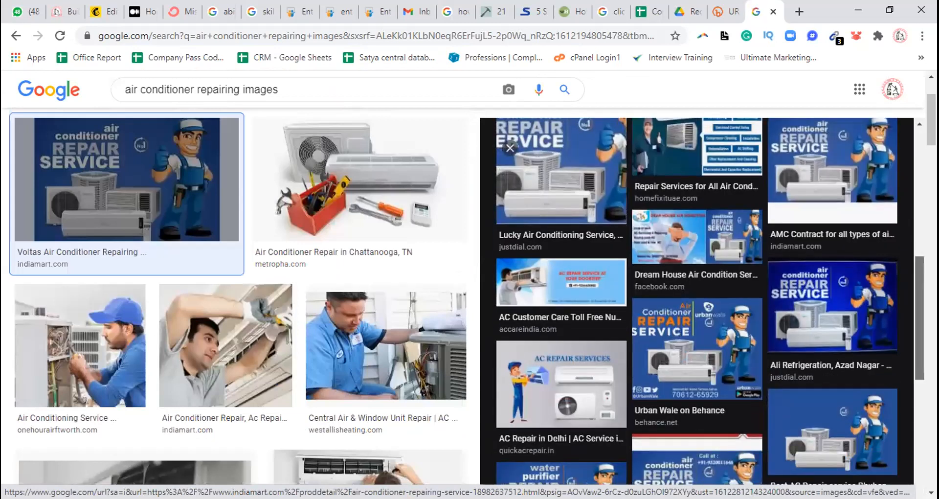
mouse_move(919, 317)
left_mouse_down()
mouse_move(919, 299)
mouse_move(920, 323)
left_mouse_up()
scroll(536, 450, "down", 2)
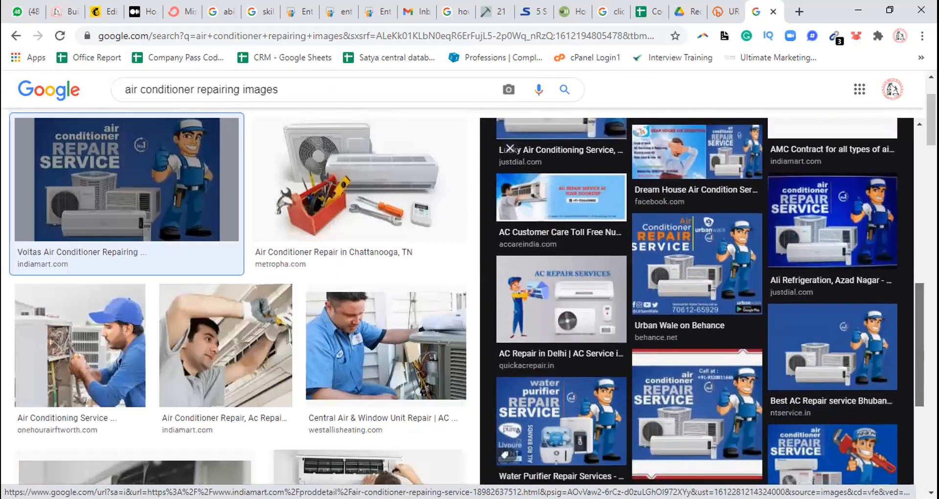
left_click(568, 290)
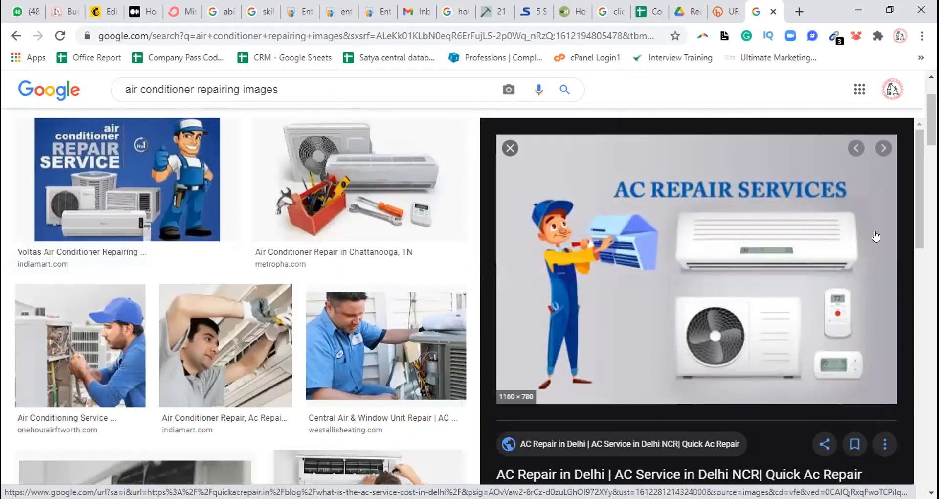
right_click(721, 225)
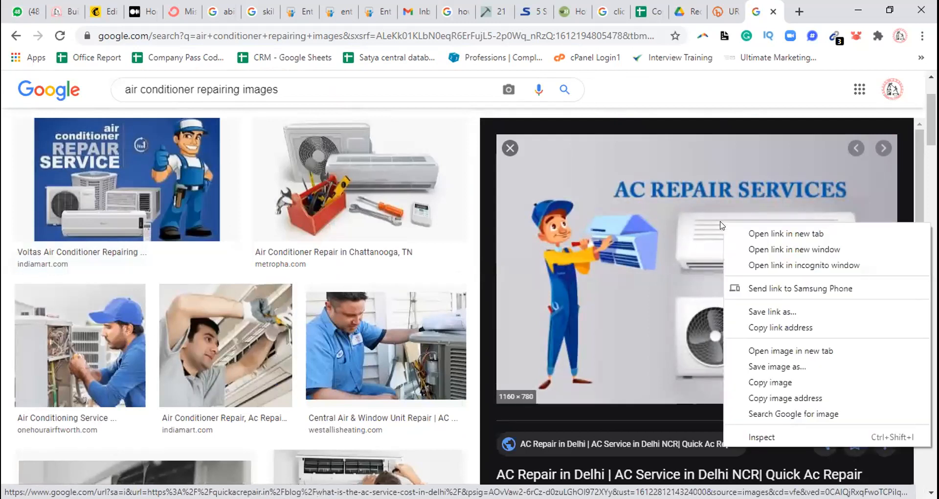
left_click(767, 368)
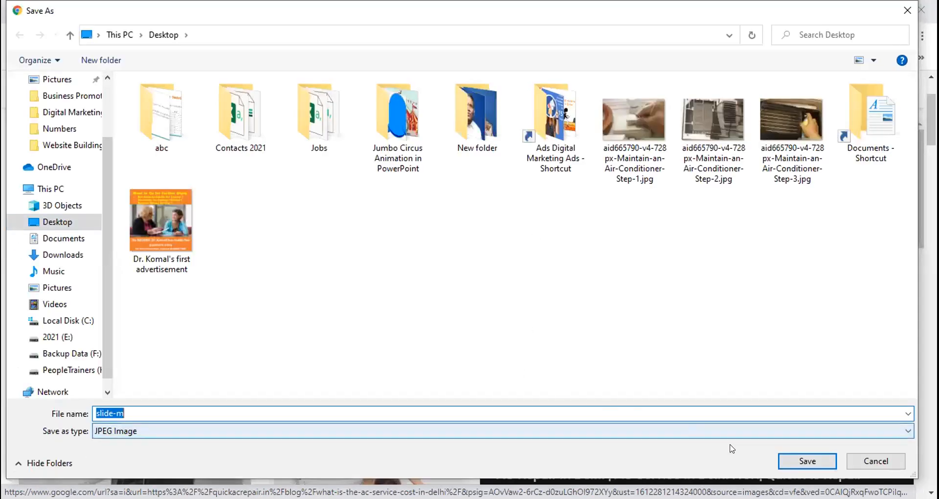
key("Return")
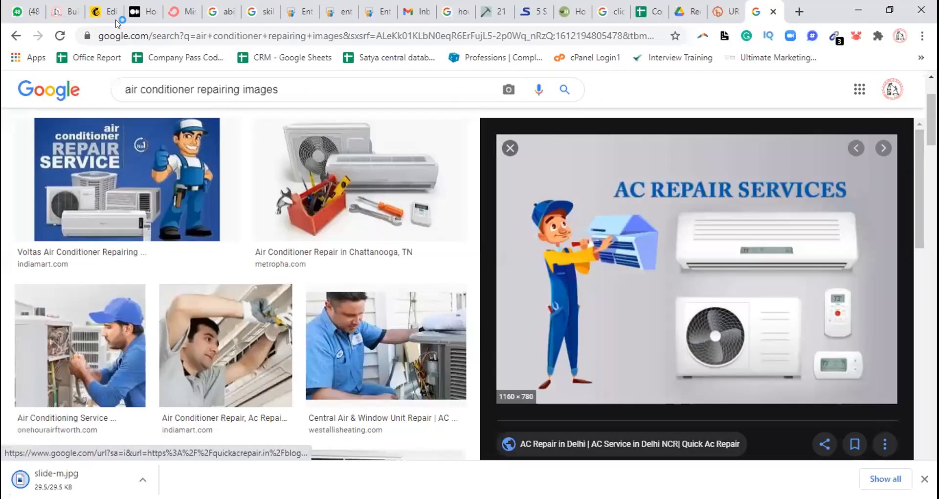
Switch back to the Mailchimp tab and upload slide-m from the Desktop as the background image beside the signup form
left_click(100, 11)
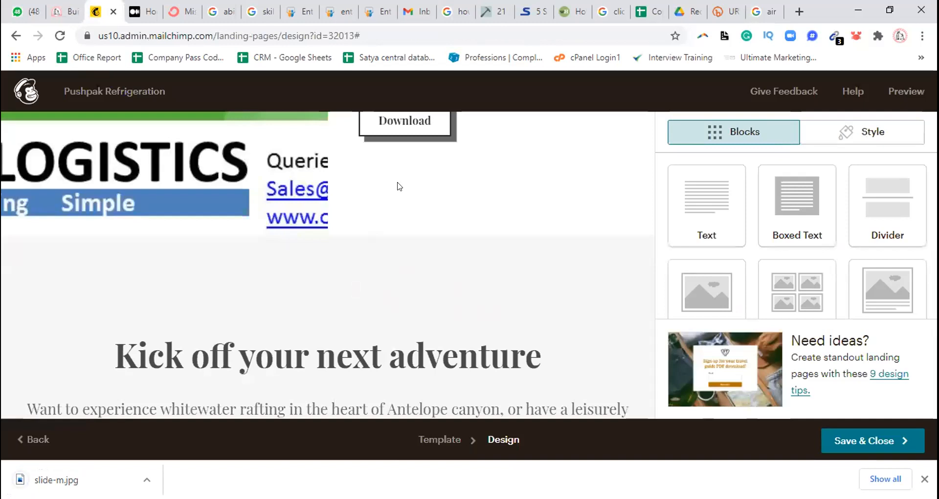
mouse_move(52, 181)
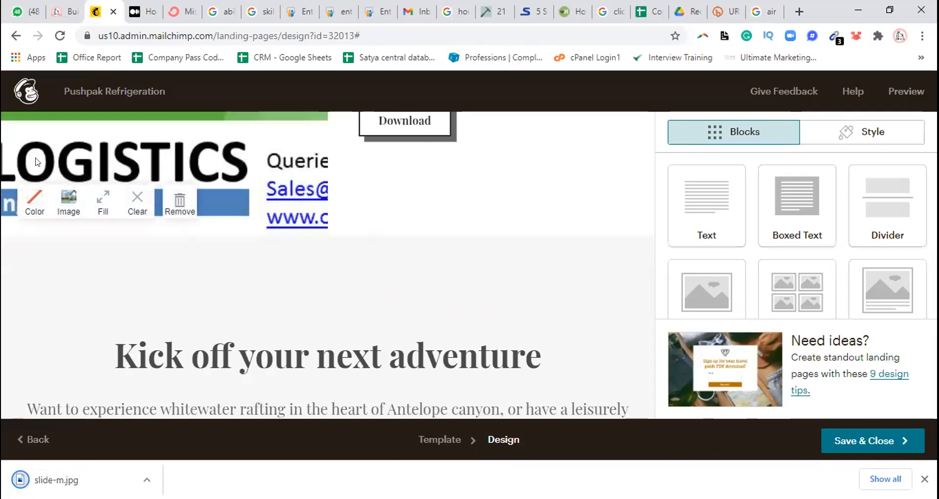
left_click(63, 202)
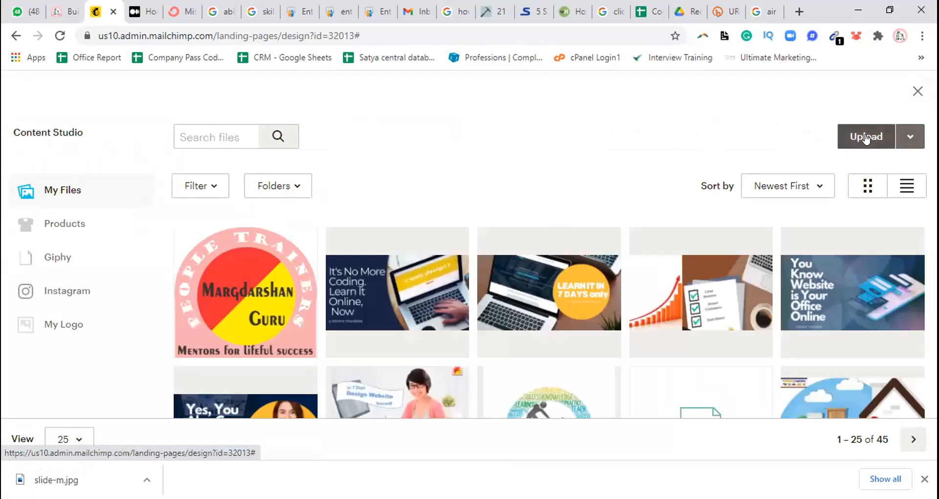
left_click(868, 135)
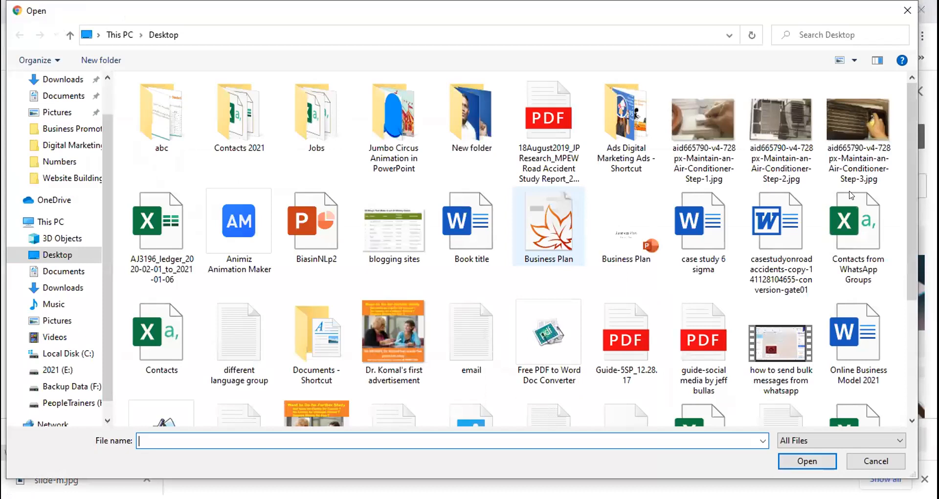
scroll(911, 207, "down", 3)
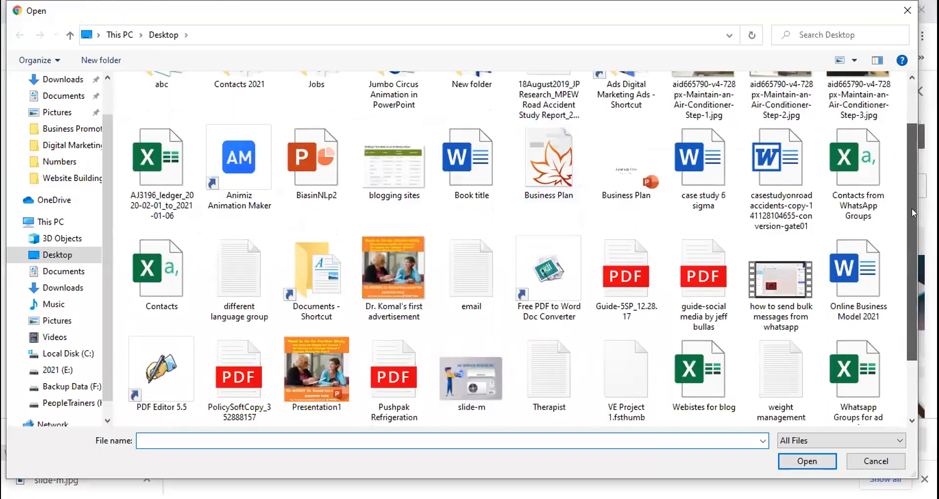
left_click(471, 327)
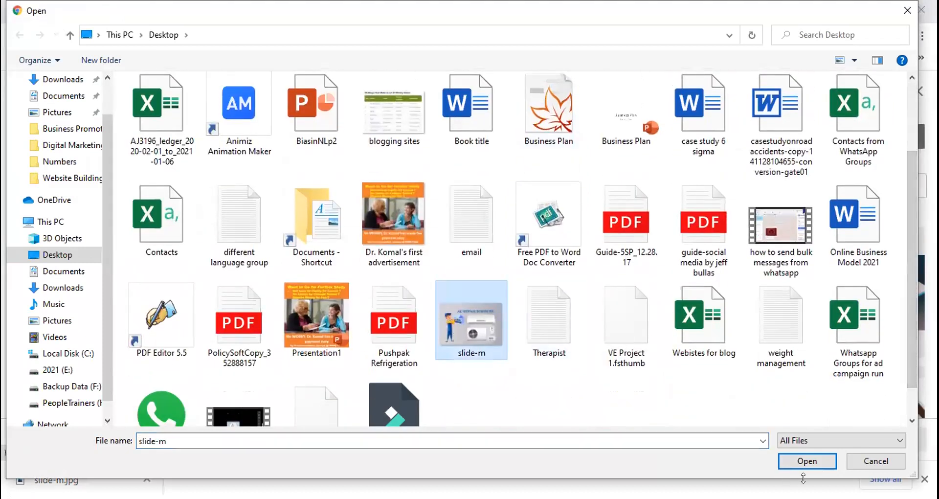
left_click(806, 461)
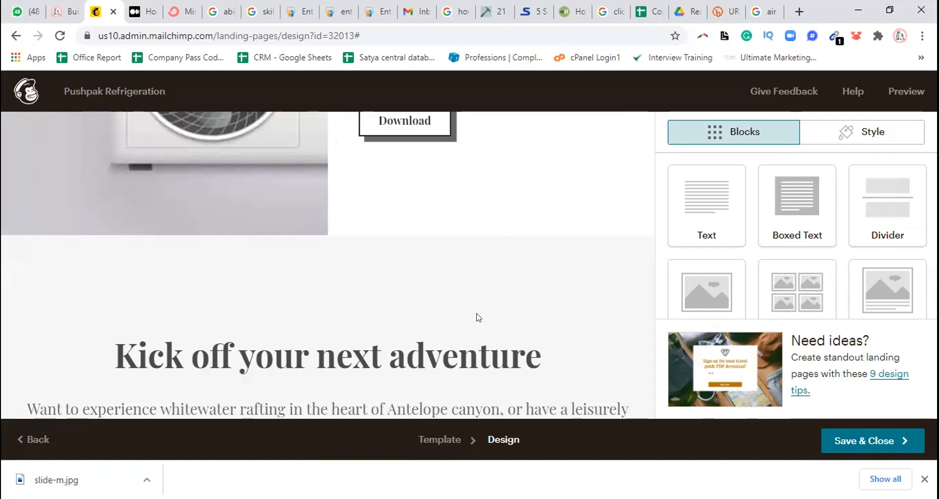
Delete the "Kick off your next adventure" text block below the signup section
mouse_move(389, 357)
mouse_move(646, 293)
left_mouse_down()
mouse_move(645, 229)
mouse_move(644, 310)
left_mouse_up()
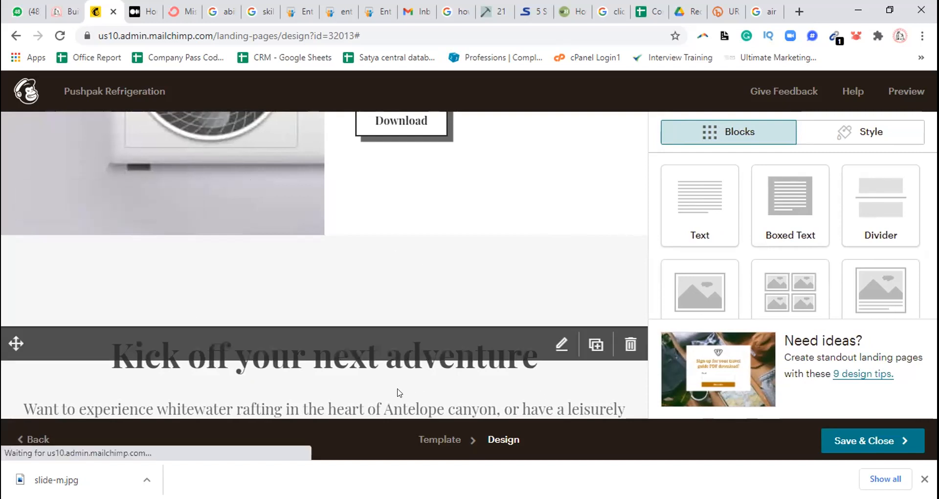
left_click(561, 344)
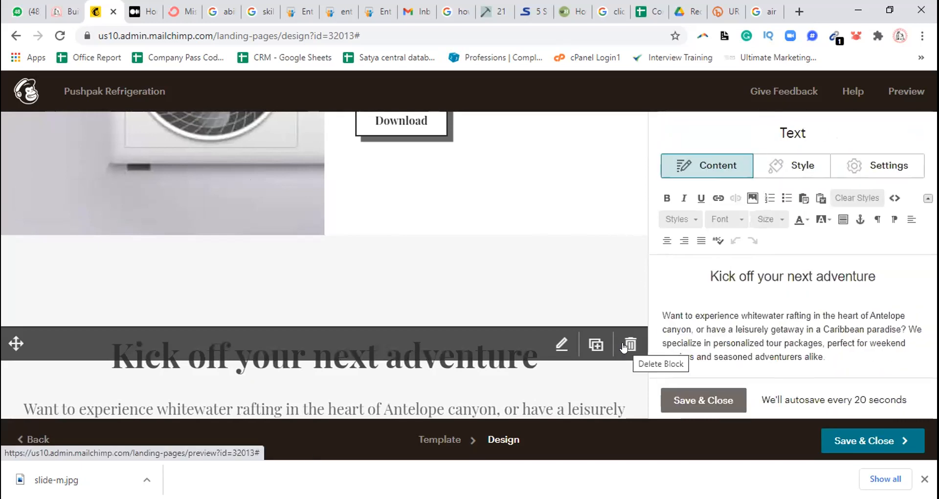
left_click(629, 344)
left_click(305, 323)
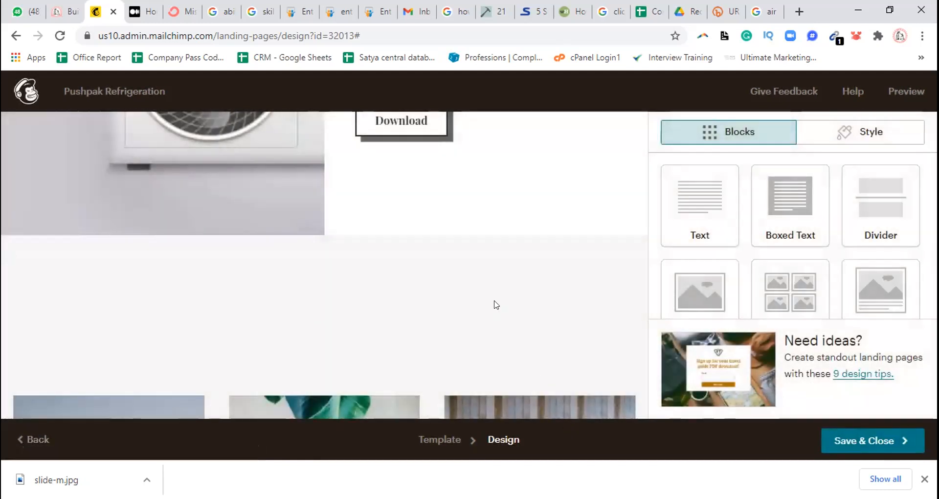
Delete the empty block under the signup section and the row of three travel photos beneath it
left_click(629, 345)
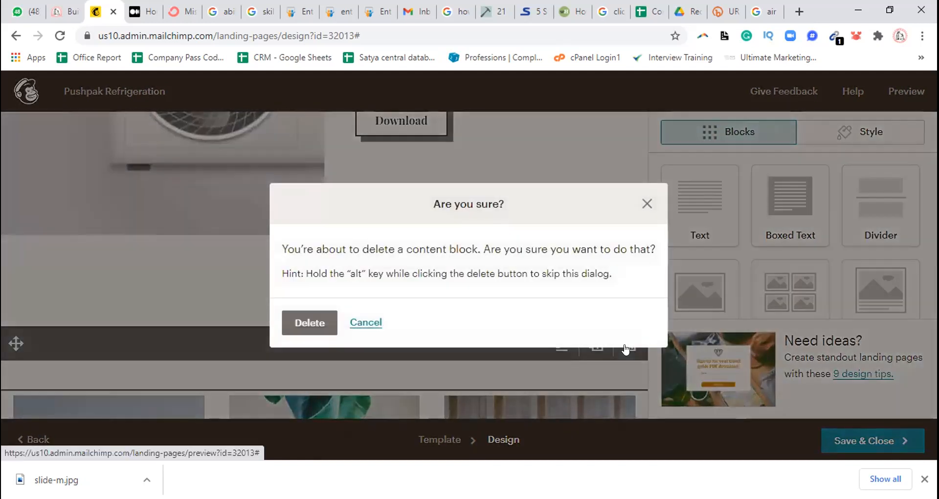
left_click(302, 320)
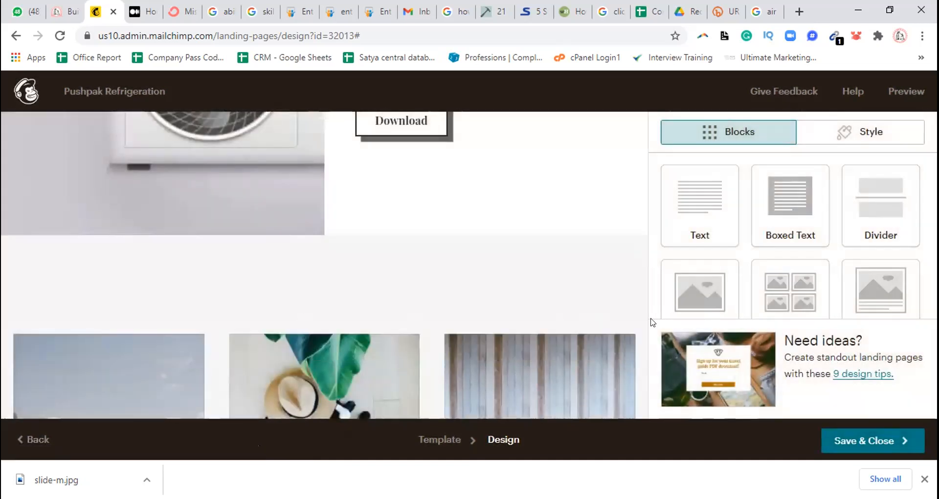
left_click(623, 344)
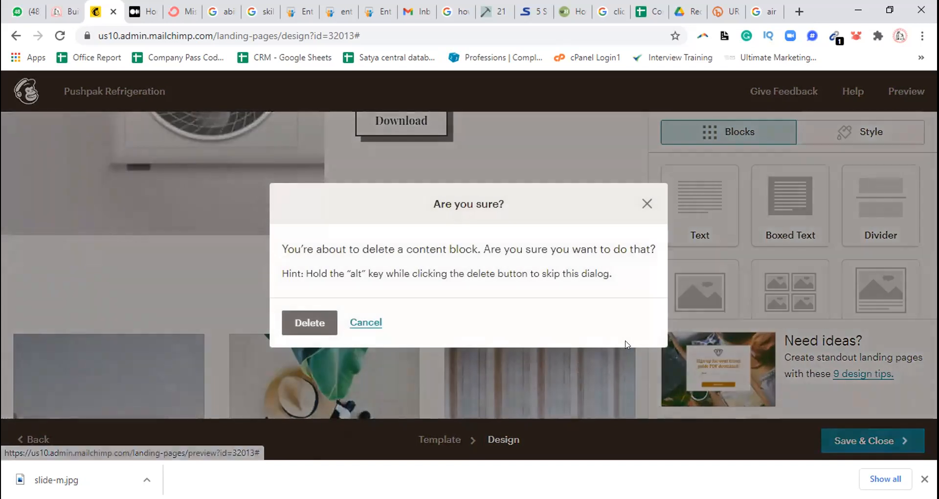
left_click(312, 322)
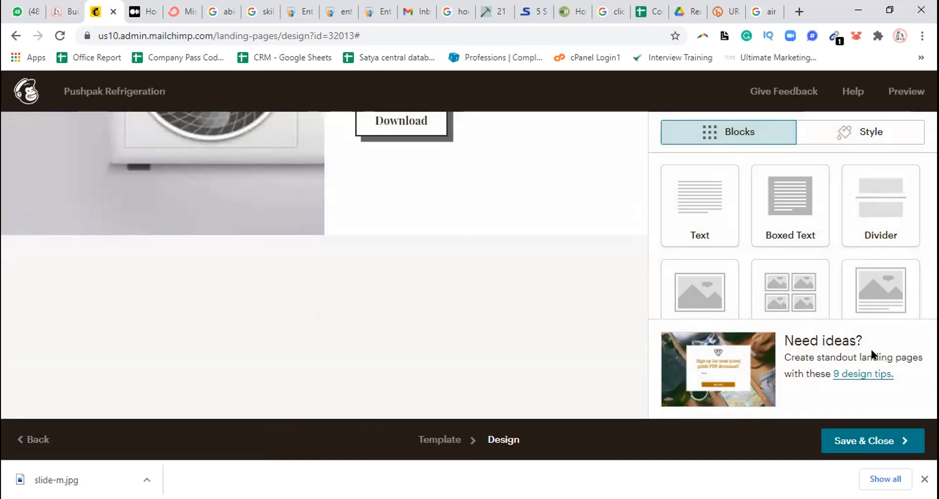
Save and close the design, and review the landing page's audience, content preview, and settings and tracking details
left_click(875, 436)
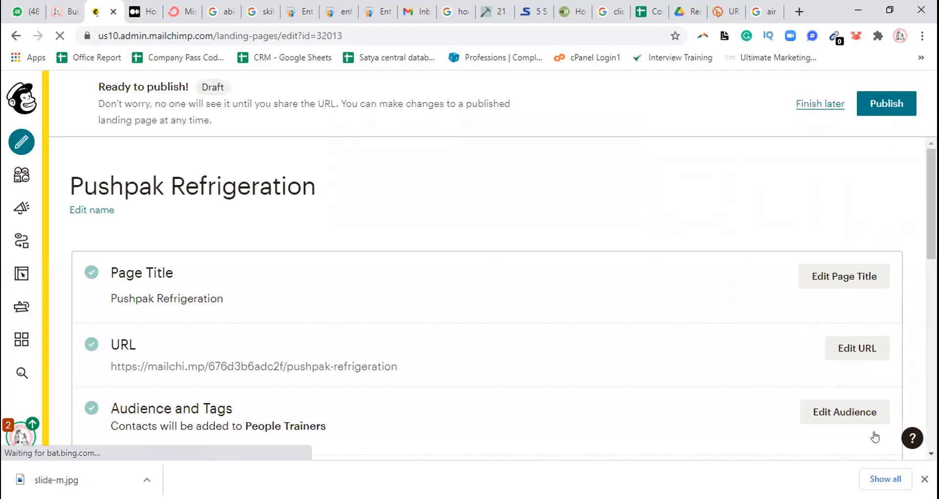
scroll(487, 299, "down", 8)
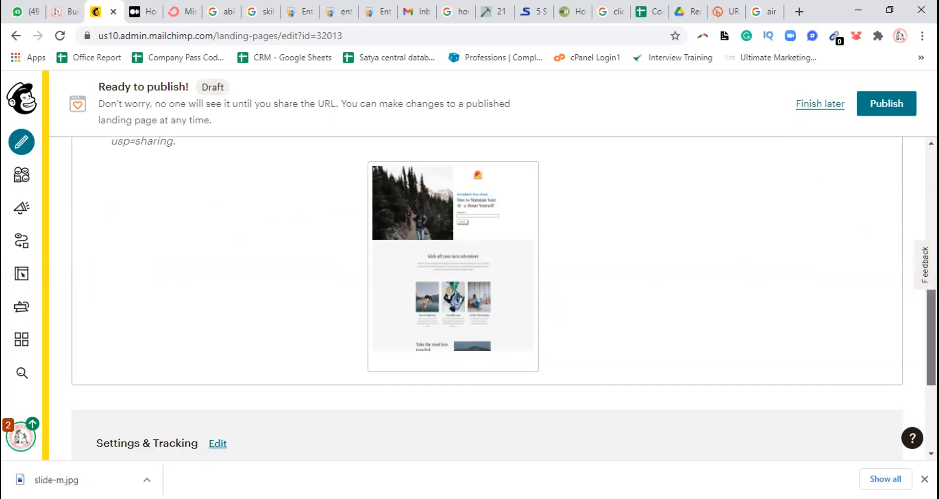
scroll(487, 299, "down", 3)
scroll(487, 298, "up", 4)
scroll(487, 299, "down", 4)
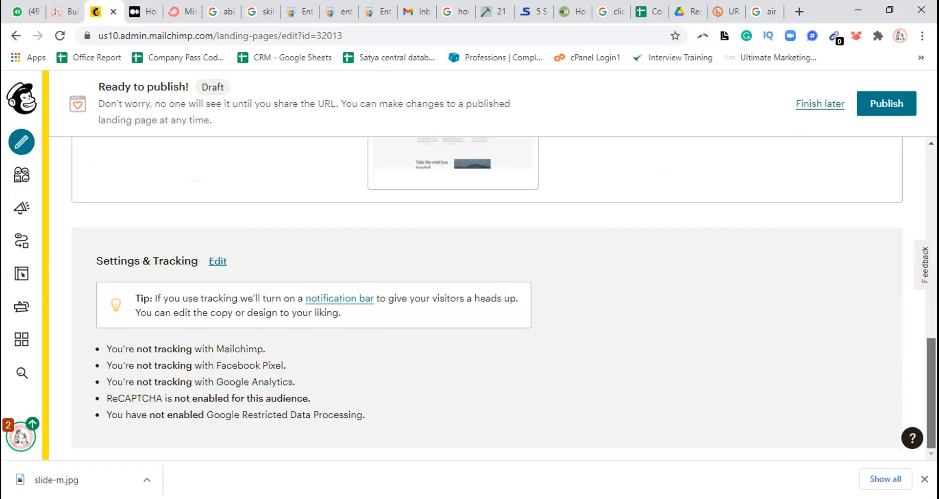
scroll(487, 298, "up", 2)
scroll(487, 299, "up", 1)
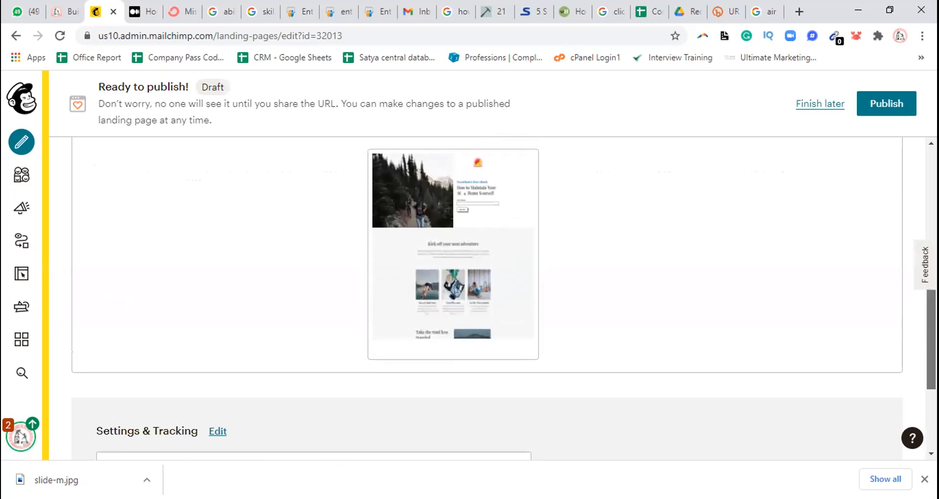
scroll(487, 298, "up", 7)
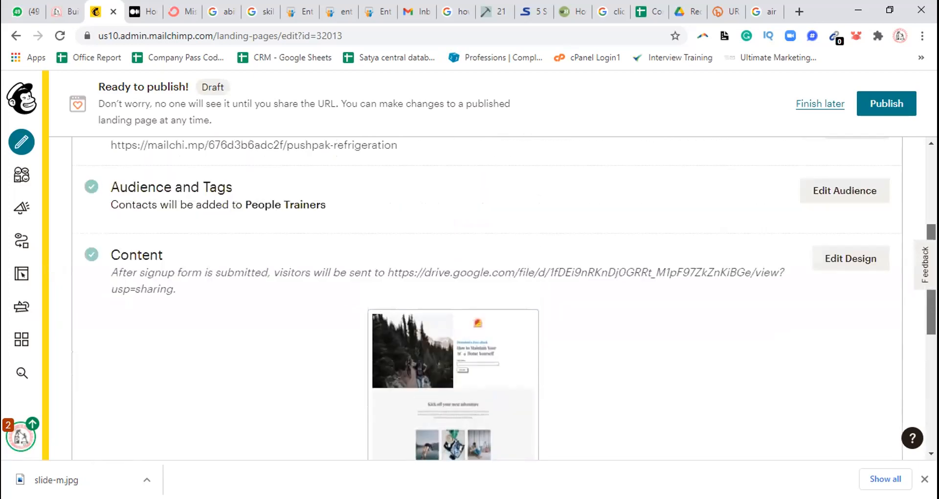
Reopen the page design for editing and delete the "Take the road less traveled" block with its mountain photo
left_click(857, 253)
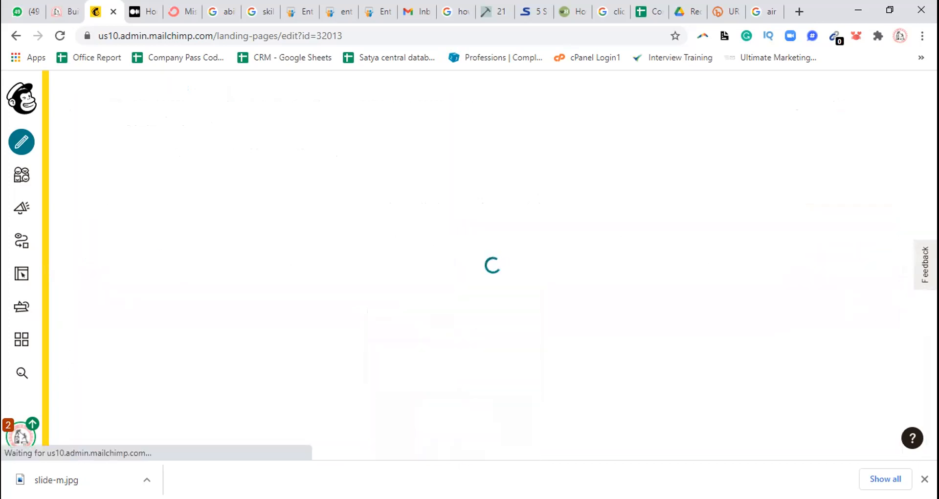
left_click(924, 479)
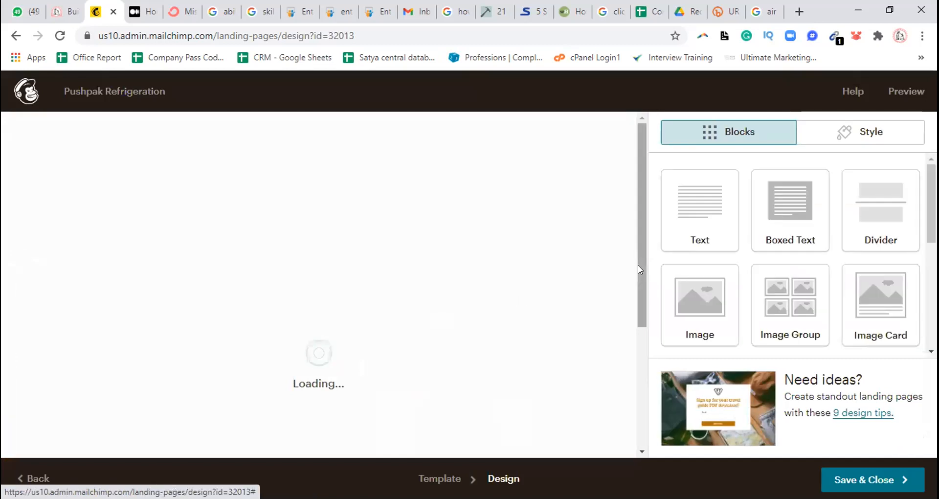
scroll(638, 269, "down", 10)
left_click_drag(641, 257, 717, 295)
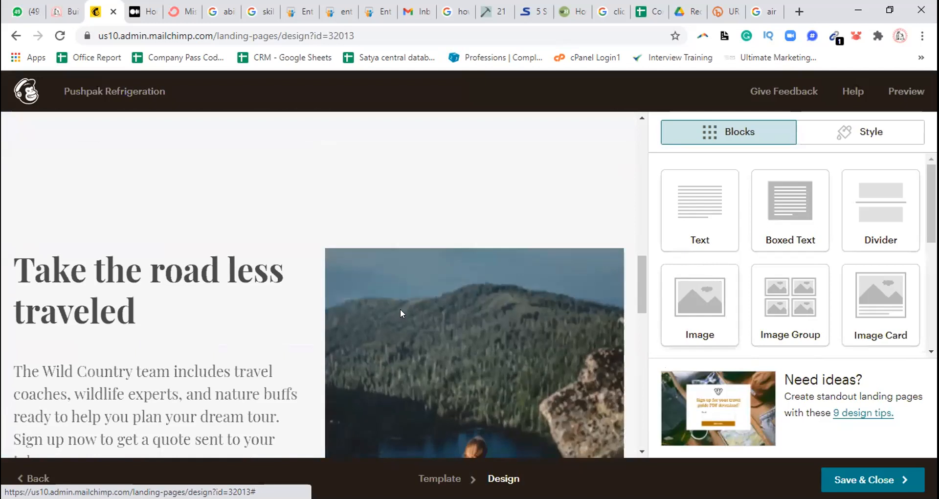
mouse_move(331, 319)
left_click(619, 259)
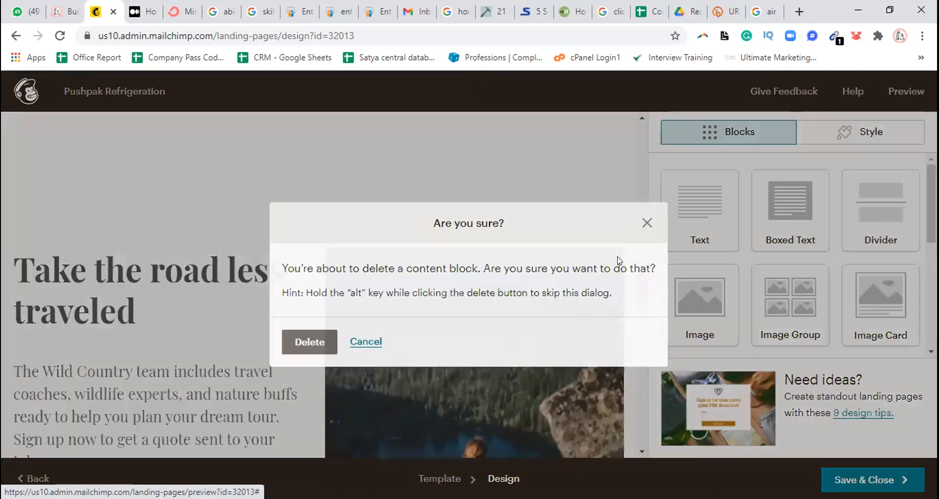
left_click(322, 343)
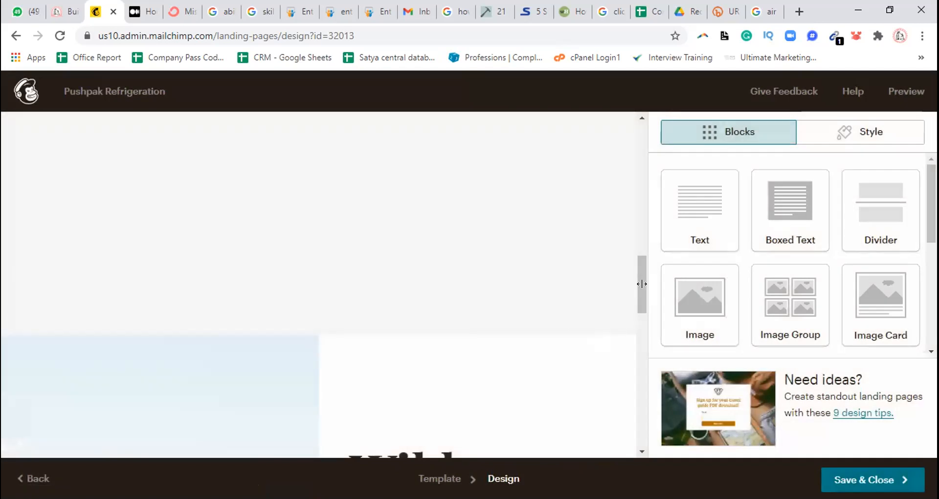
Delete the "Wild Country" text block beside the forest photo near the end of the page
left_click_drag(642, 288, 649, 444)
left_click_drag(651, 302, 649, 321)
mouse_move(337, 237)
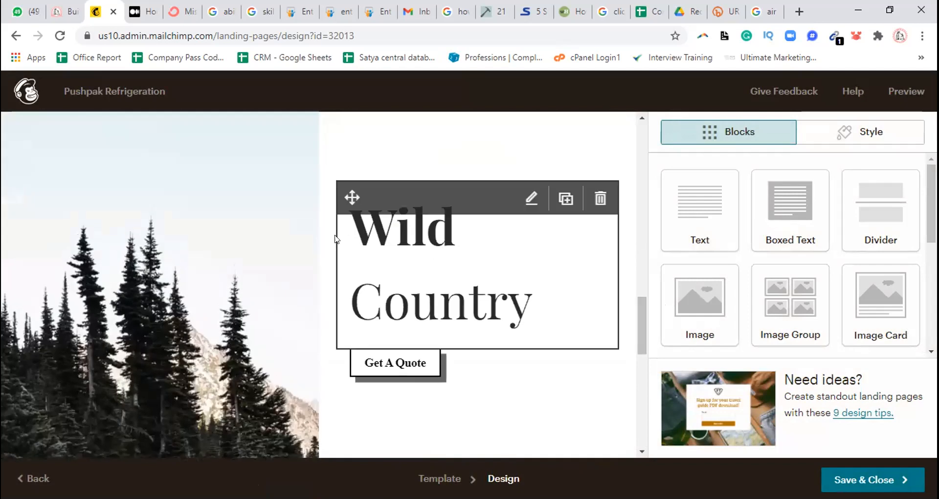
left_click(600, 199)
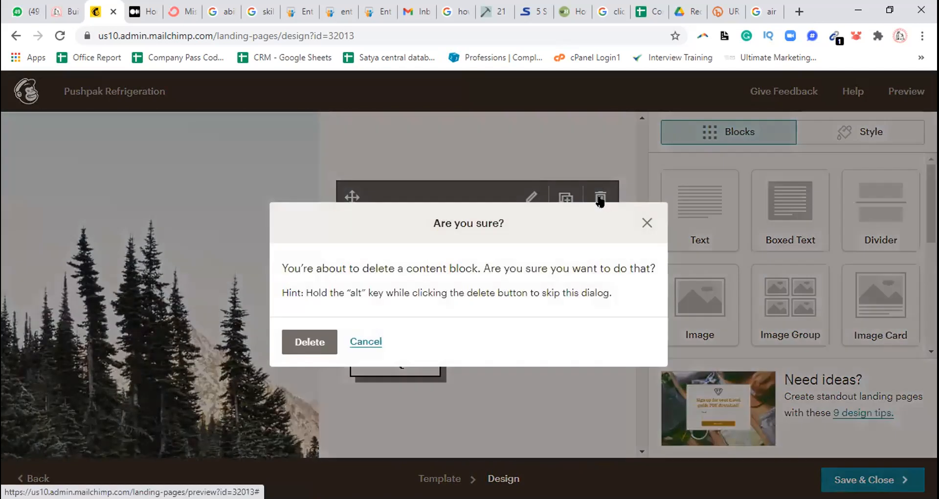
left_click(309, 340)
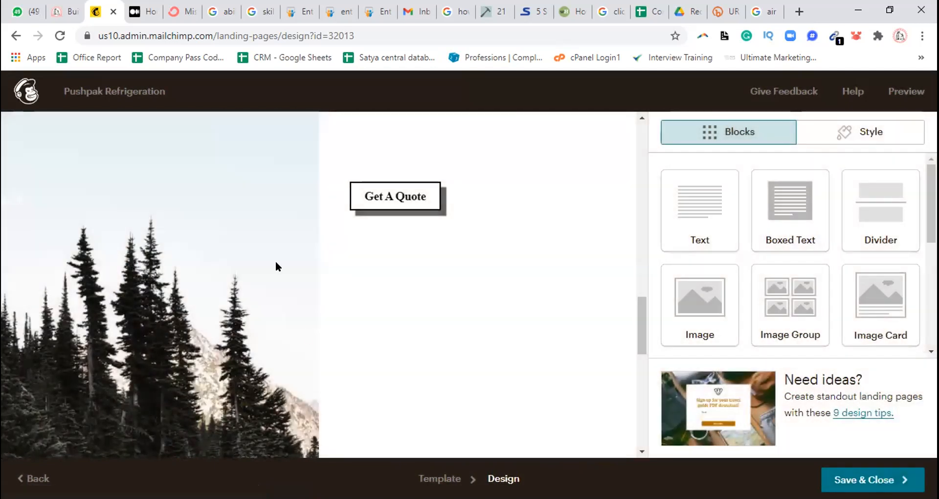
Clear the forest and hiking trail background photo from the page's last section
mouse_move(394, 189)
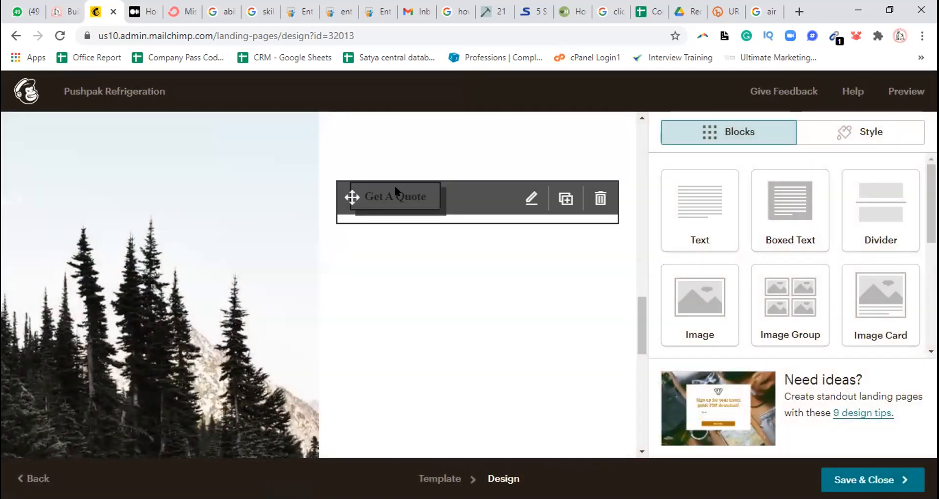
right_click(210, 248)
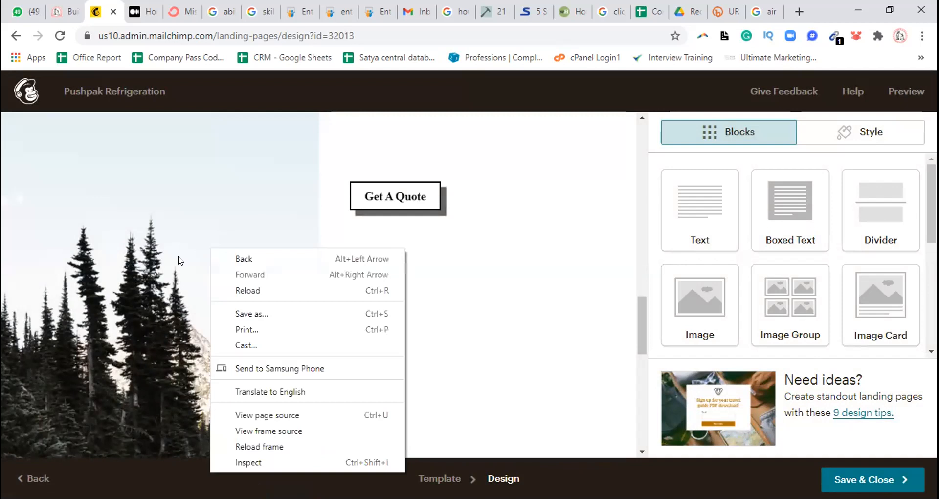
left_click_drag(641, 319, 641, 416)
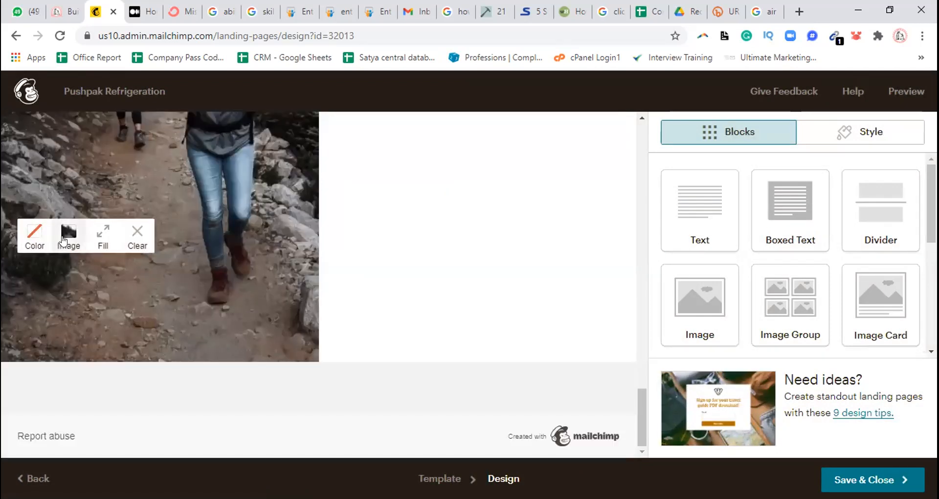
left_click(142, 239)
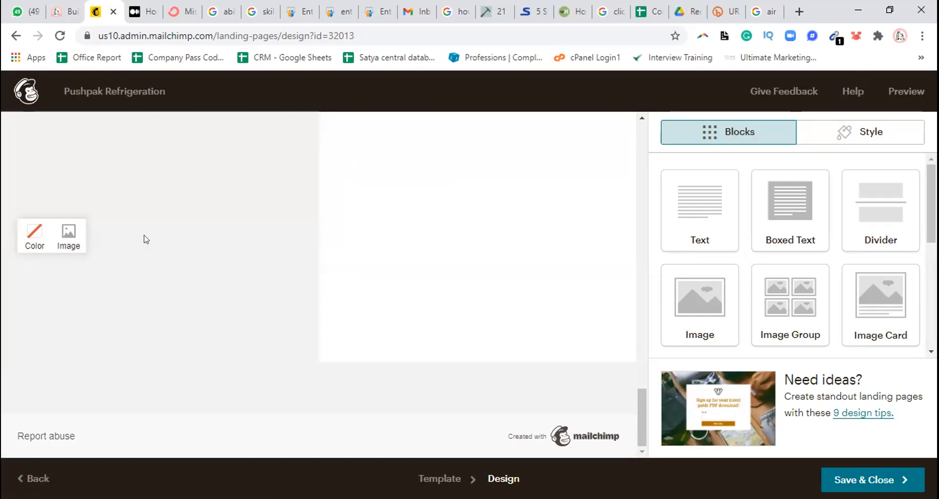
Delete the "Get A Quote" button block from the last section and return to the start of the page
left_click_drag(639, 398, 658, 275)
mouse_move(412, 376)
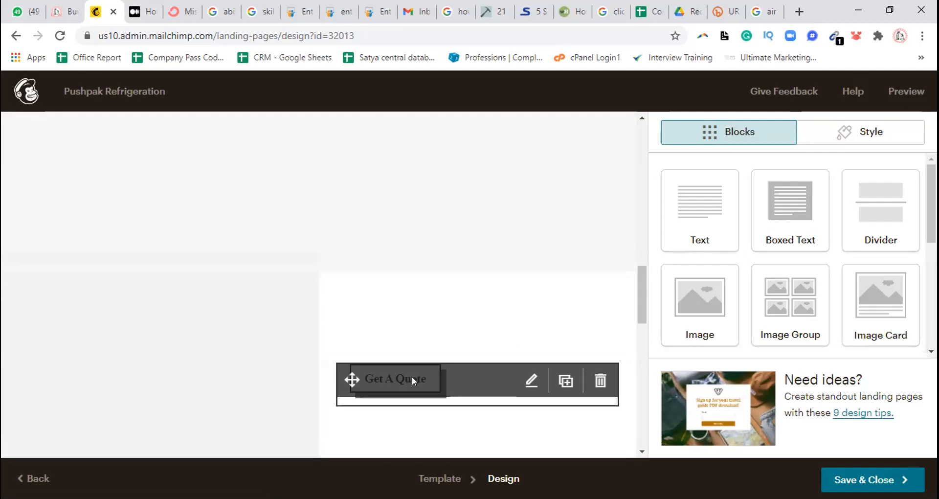
left_click(600, 380)
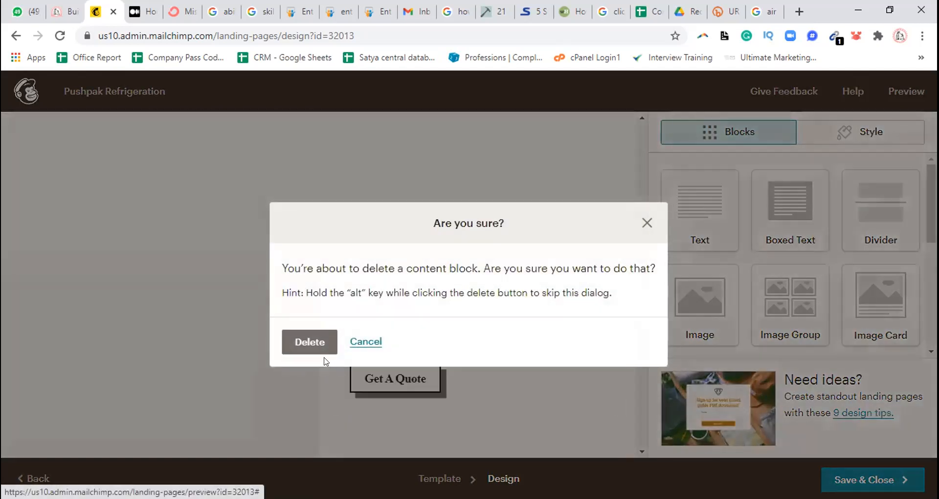
left_click(313, 336)
left_click(313, 337)
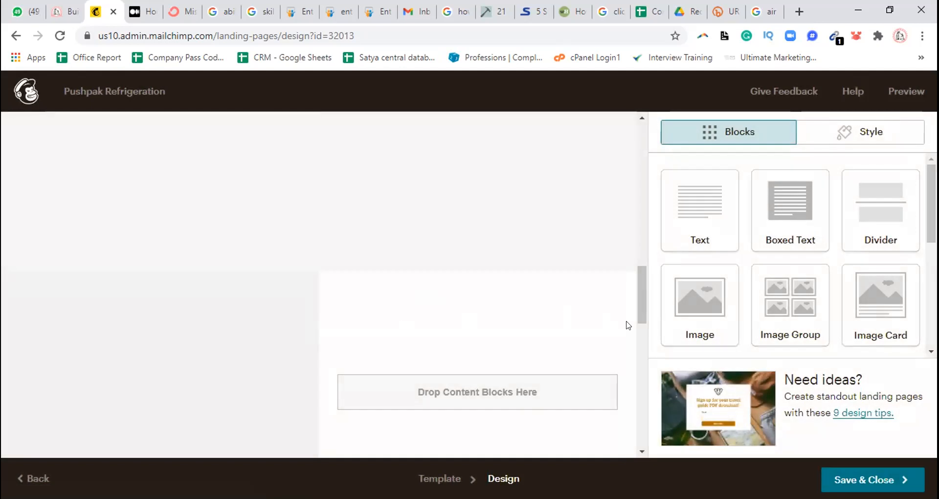
left_click_drag(641, 300, 642, 142)
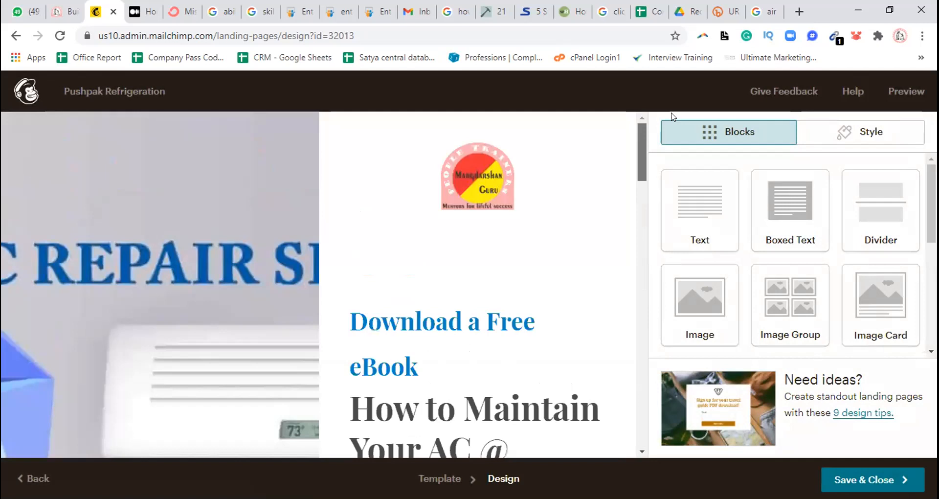
Save and close the page design, look over the page summary, and publish the Pushpak Refrigeration landing page
left_click(873, 481)
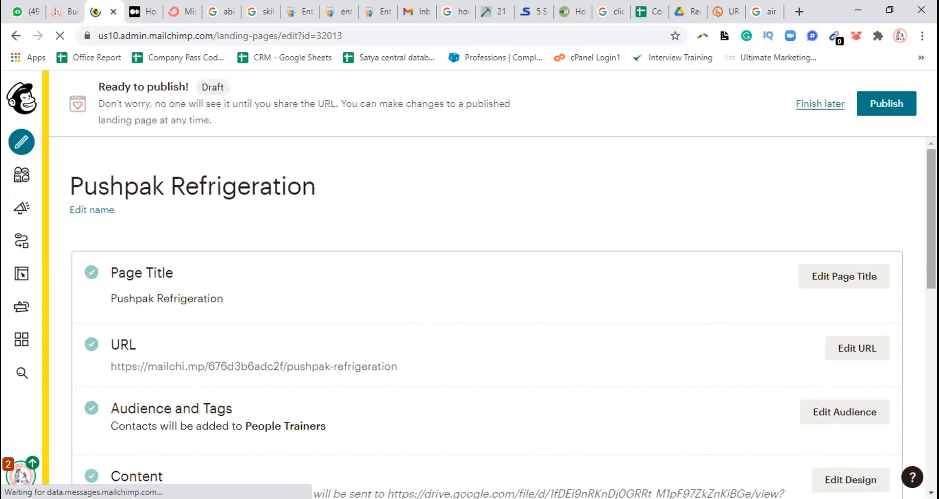
scroll(489, 318, "down", 3)
scroll(489, 318, "down", 3)
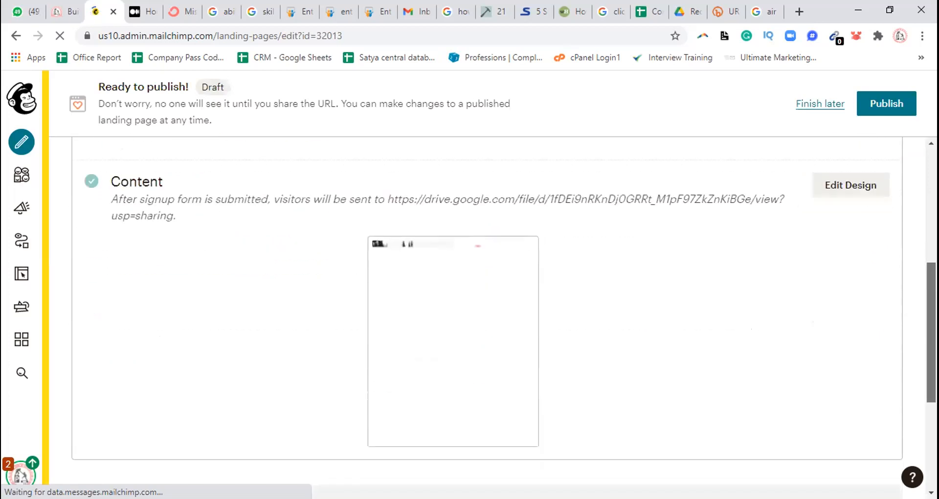
scroll(489, 318, "down", 1)
scroll(489, 318, "up", 4)
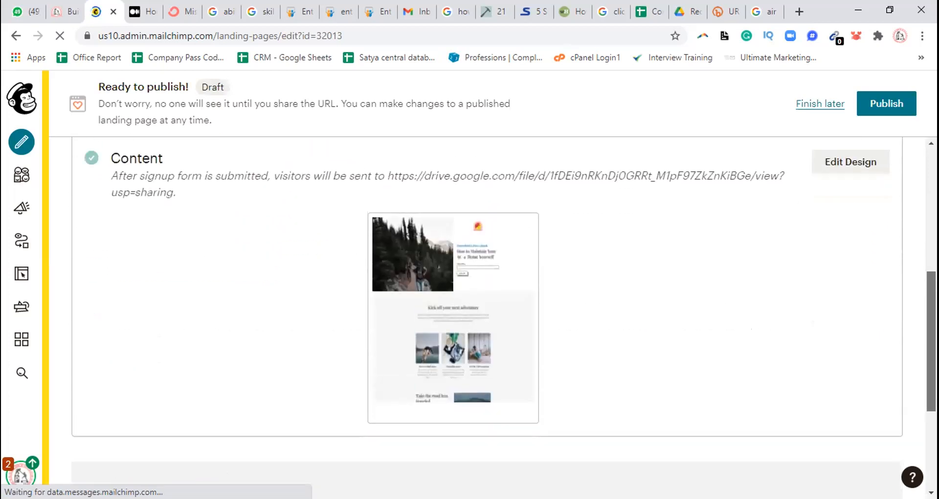
scroll(489, 318, "up", 2)
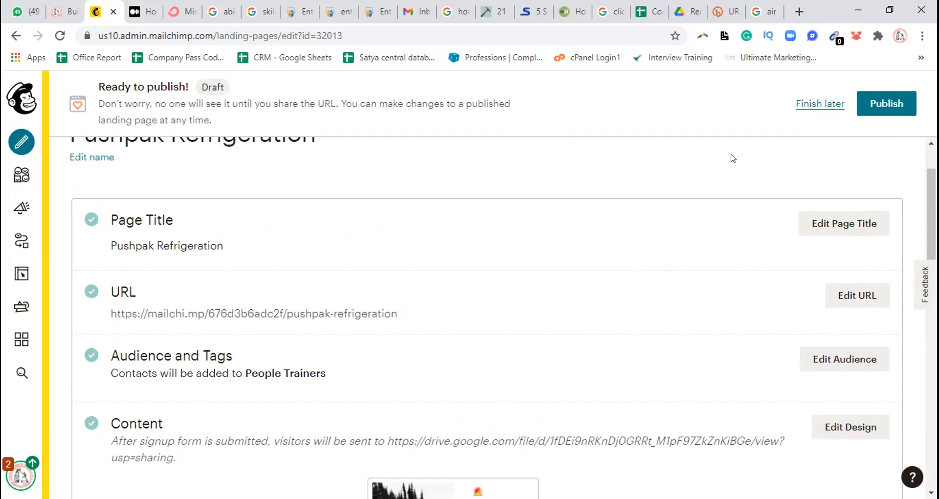
left_click(881, 112)
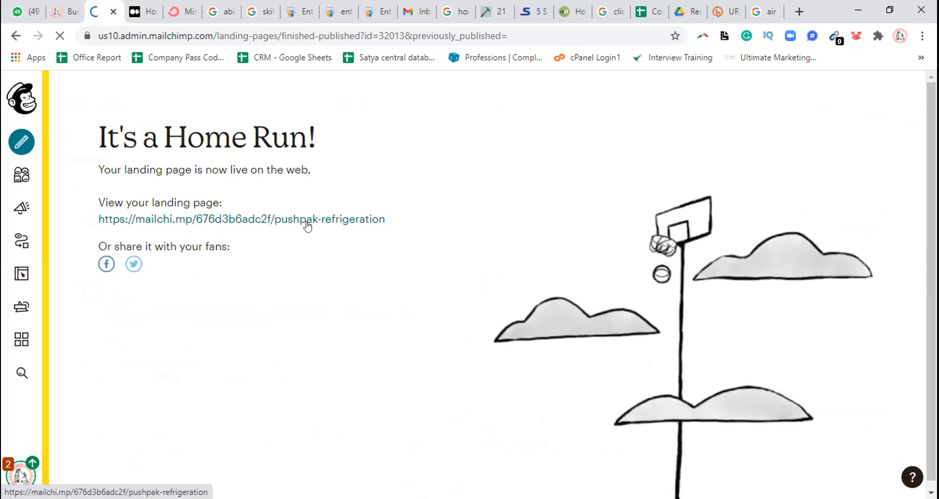
Copy the live landing page's link address and send it to the "B43 Sales Funnel+Email" group in WhatsApp Web
right_click(283, 223)
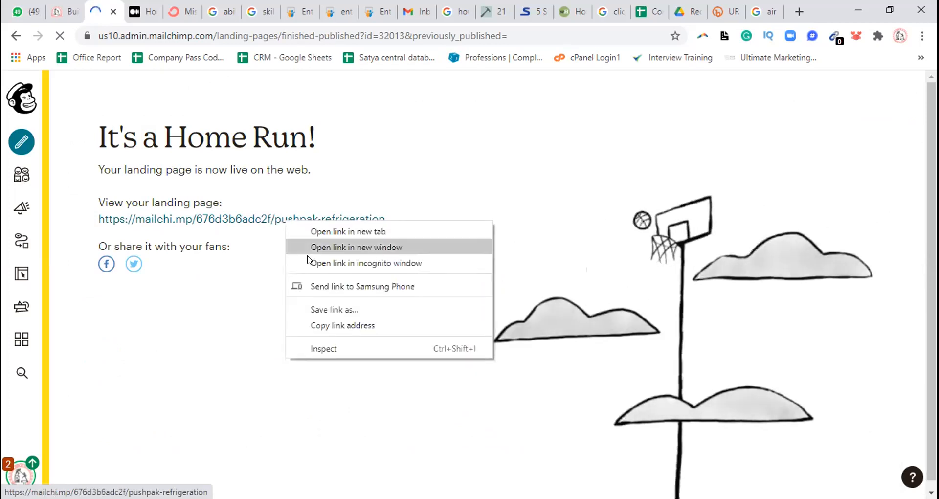
left_click(331, 325)
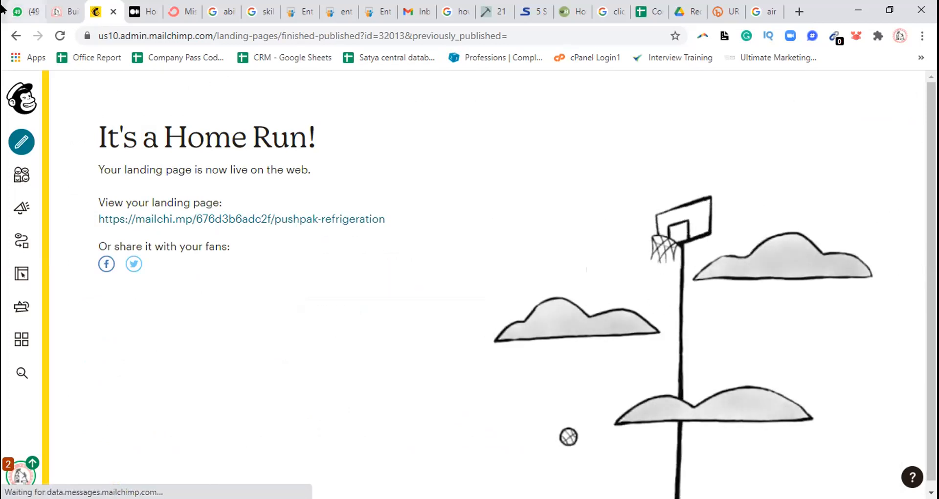
left_click(18, 7)
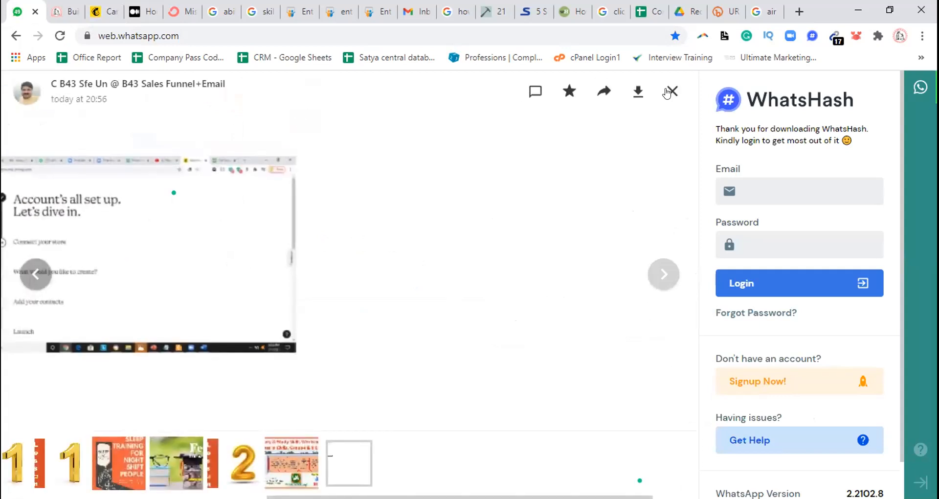
left_click(668, 92)
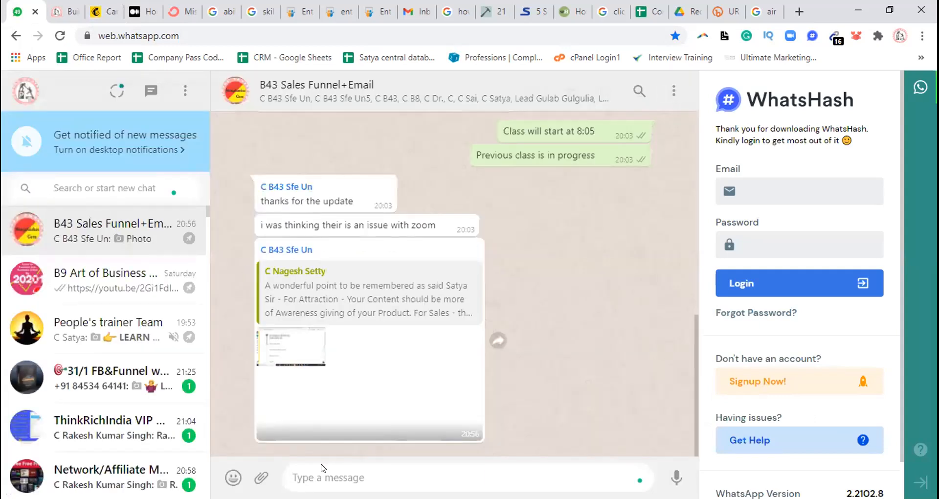
key("ctrl+v")
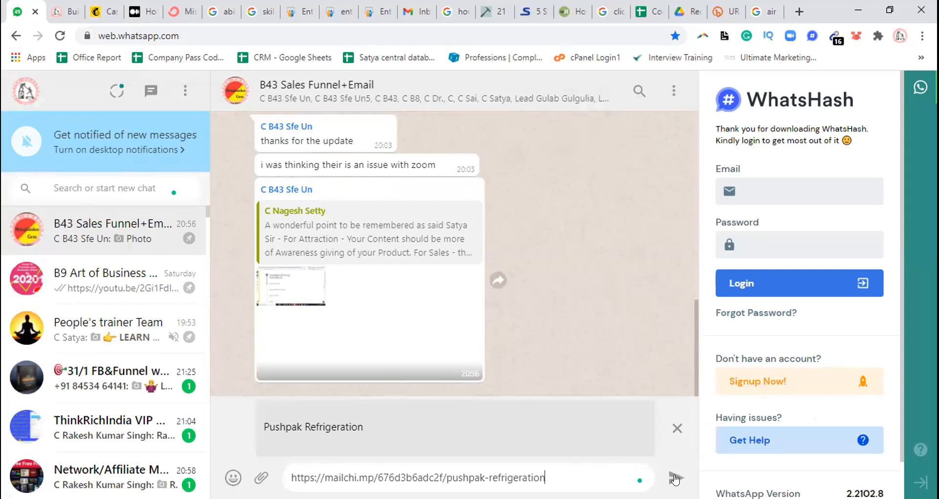
left_click(675, 478)
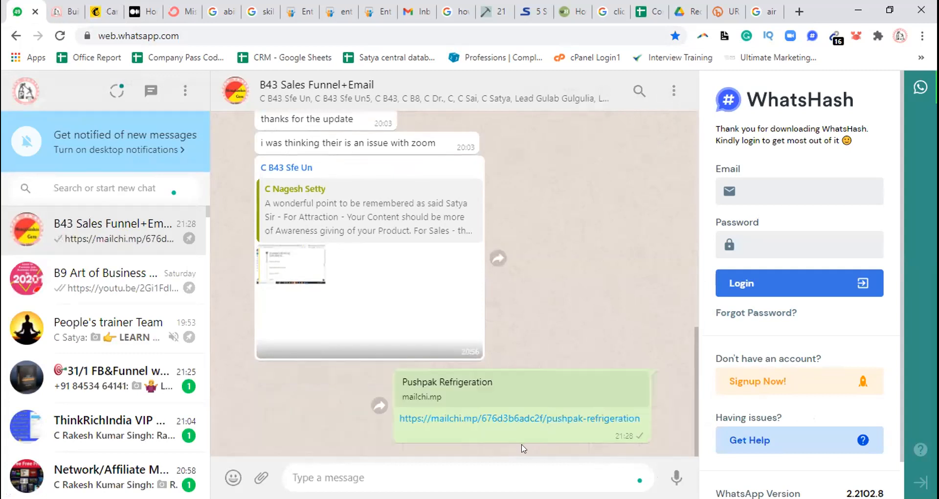
Open the live landing page from the sent chat link and look it over down to the signup form
left_click(513, 417)
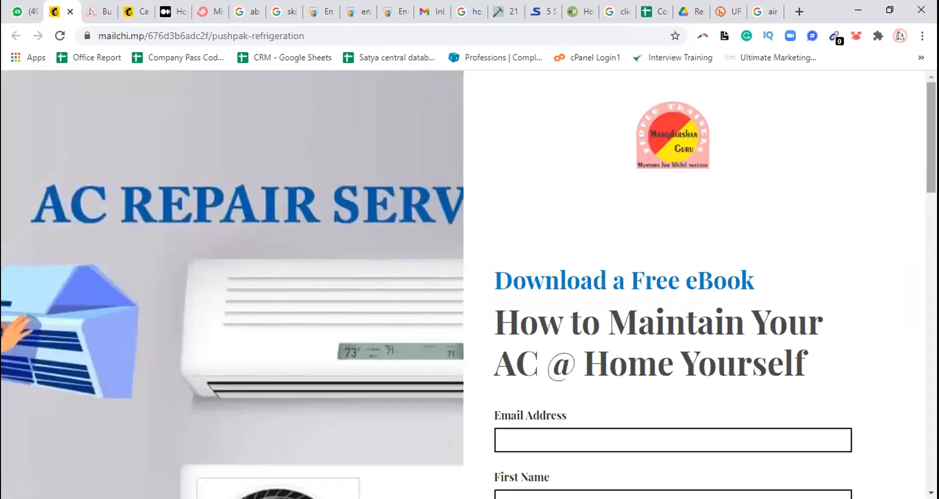
scroll(468, 284, "down", 4)
scroll(468, 283, "down", 10)
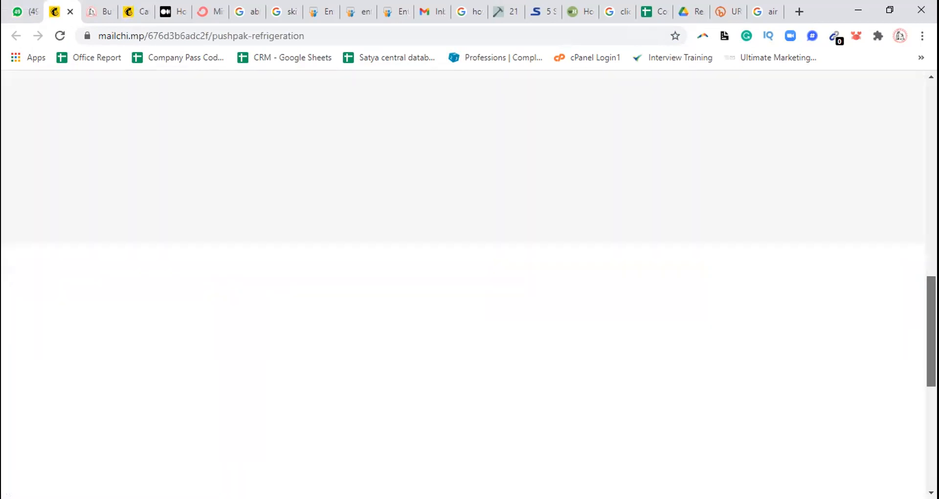
left_click_drag(931, 332, 931, 202)
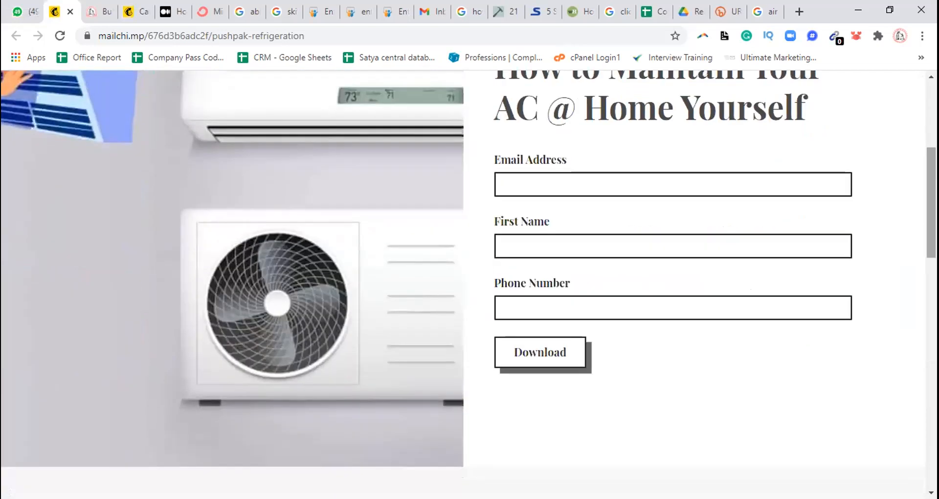
Fill in the signup form with an email address, first name and phone number and submit it to download the eBook
left_click(541, 183)
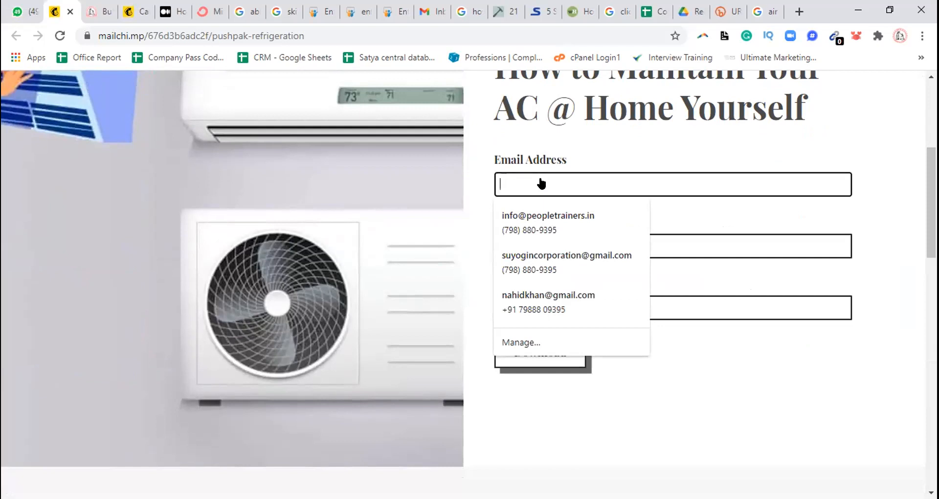
left_click(551, 217)
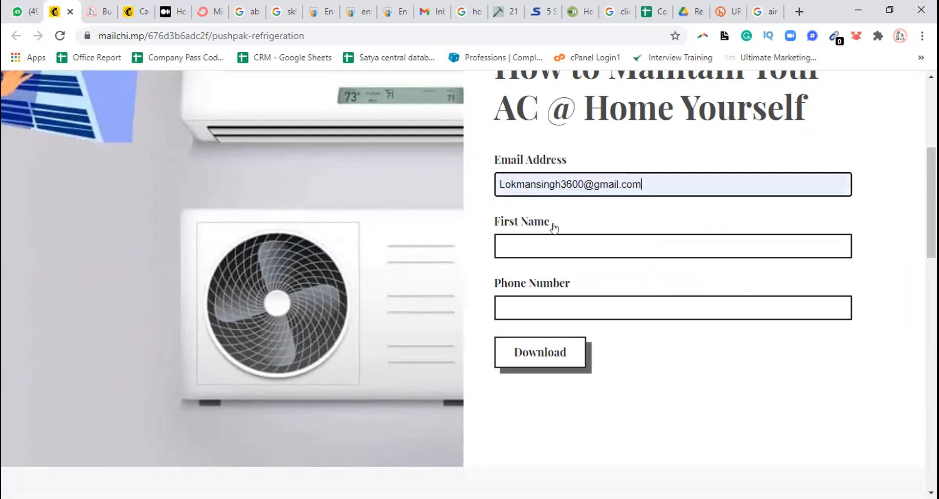
left_click(530, 247)
left_click(533, 273)
left_click(533, 303)
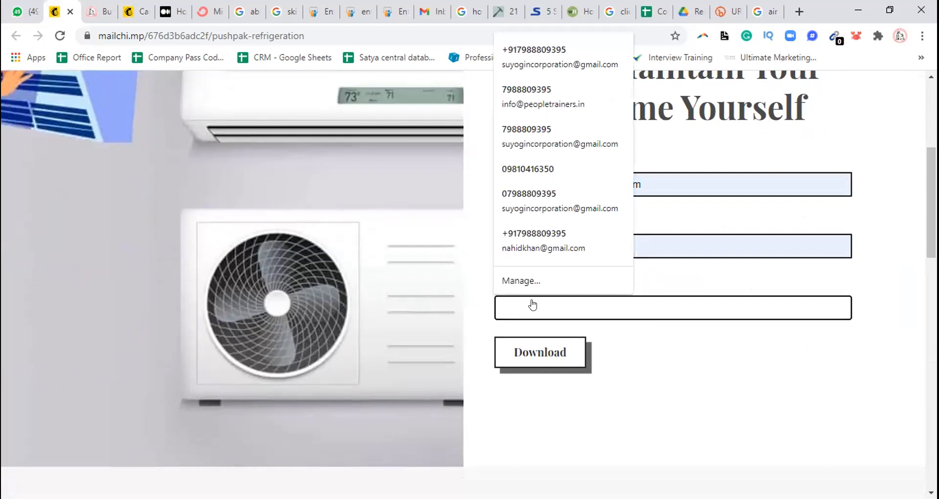
left_click(530, 195)
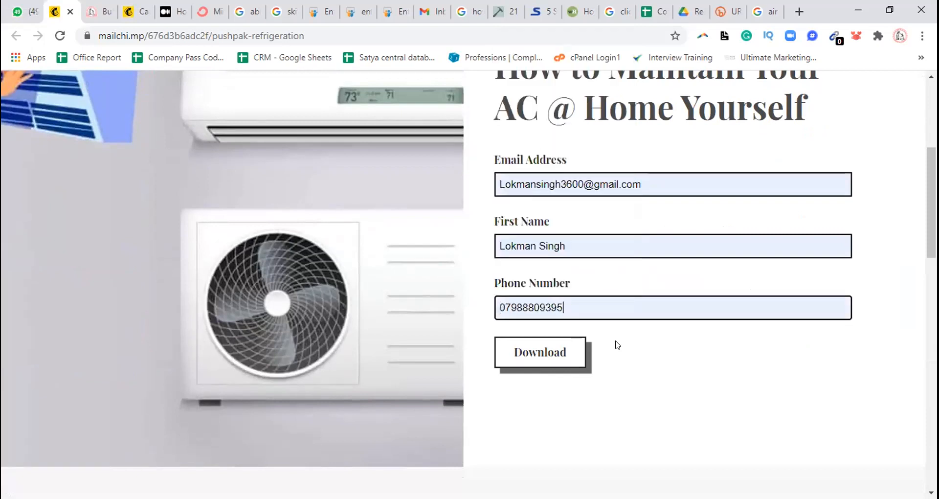
left_click(545, 348)
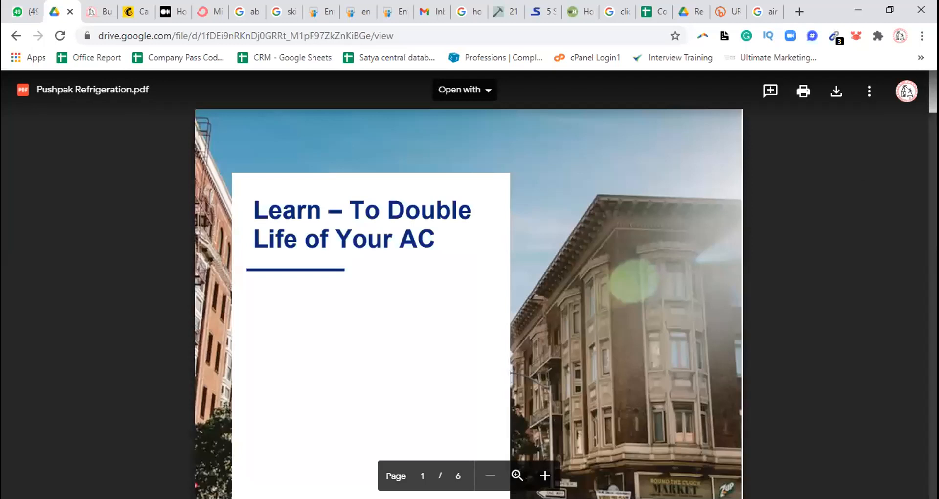
Look through the pages of Pushpak Refrigeration.pdf and return to its cover
scroll(469, 284, "down", 20)
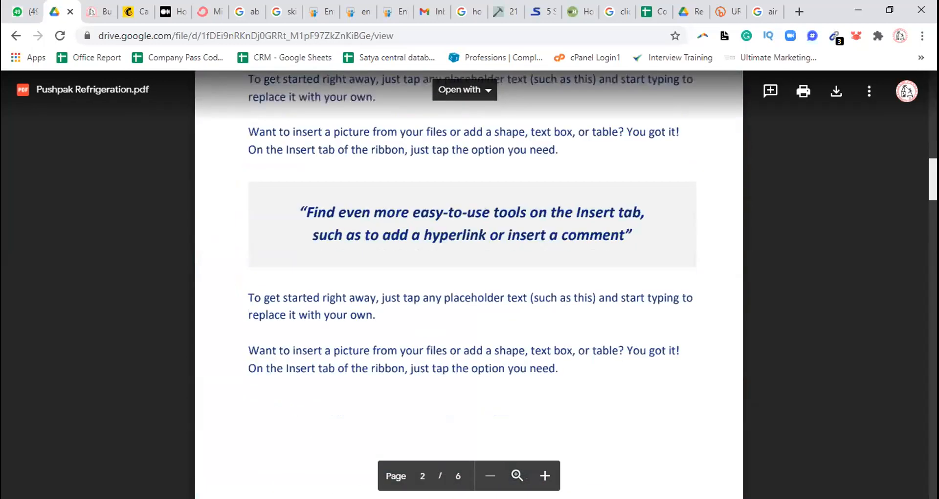
scroll(469, 283, "down", 20)
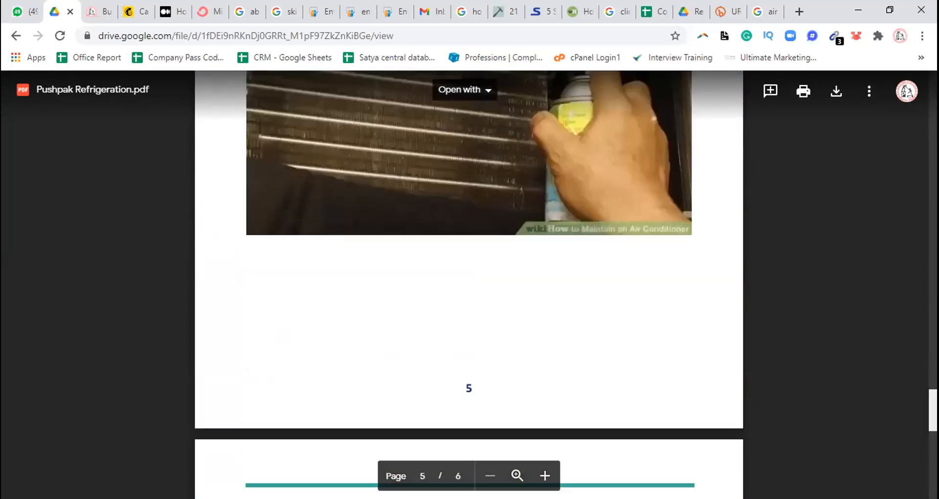
scroll(469, 284, "up", 20)
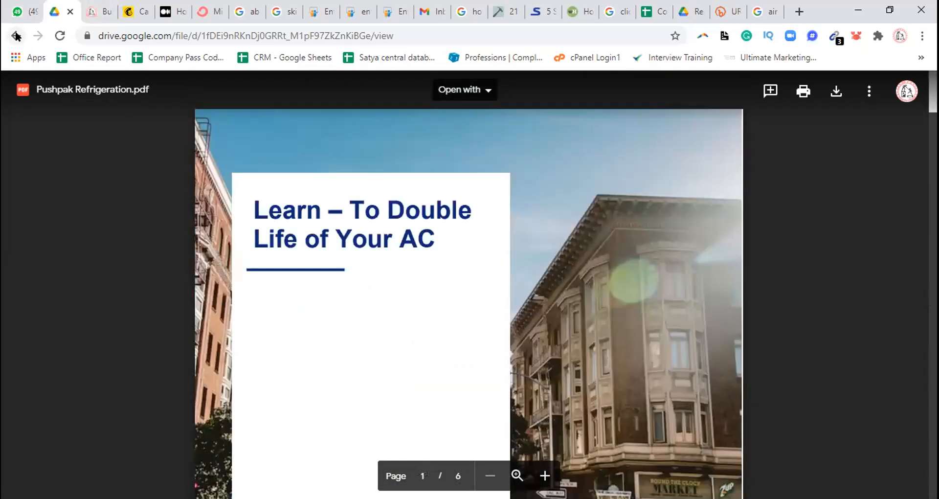
Return to WhatsApp Web and reopen the landing page from the shared link at its signup form
left_click(20, 11)
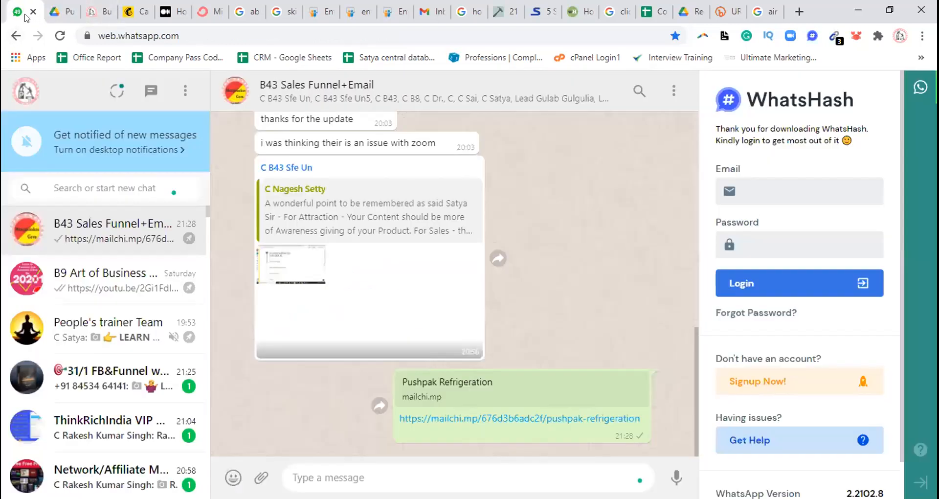
left_click(479, 417)
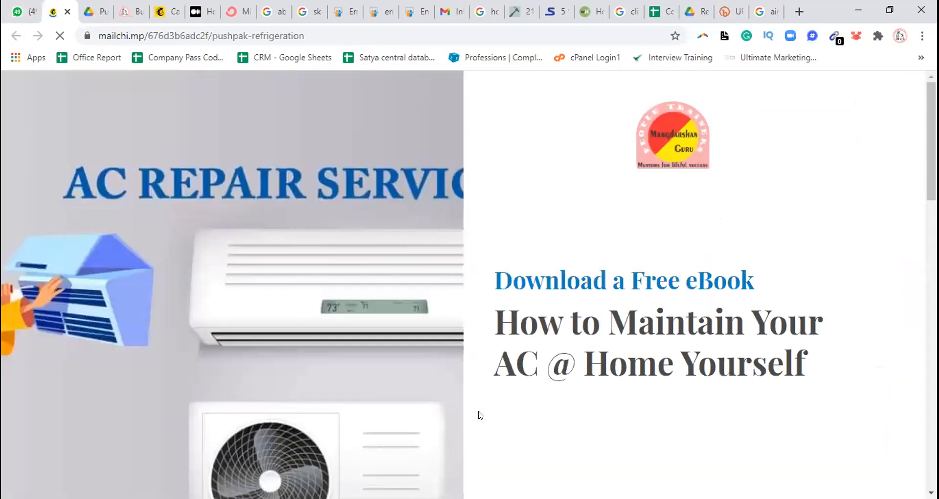
scroll(479, 416, "down", 3)
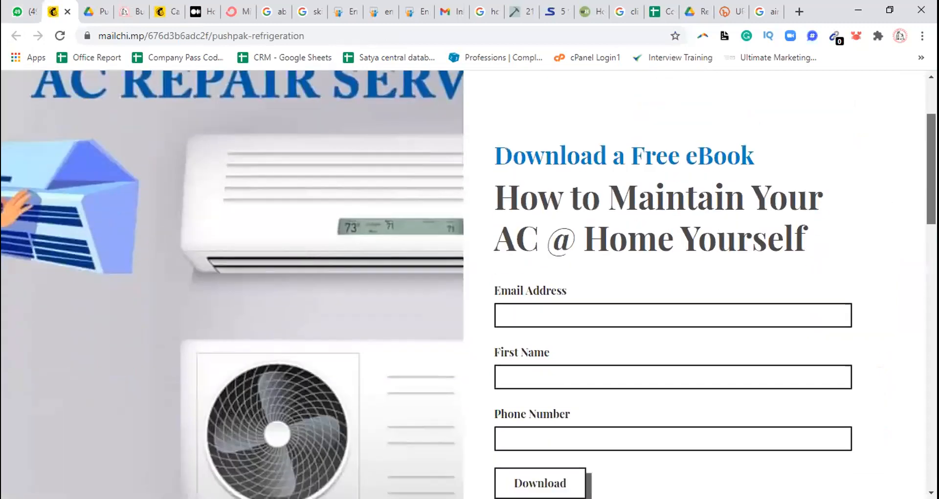
scroll(510, 173, "down", 3)
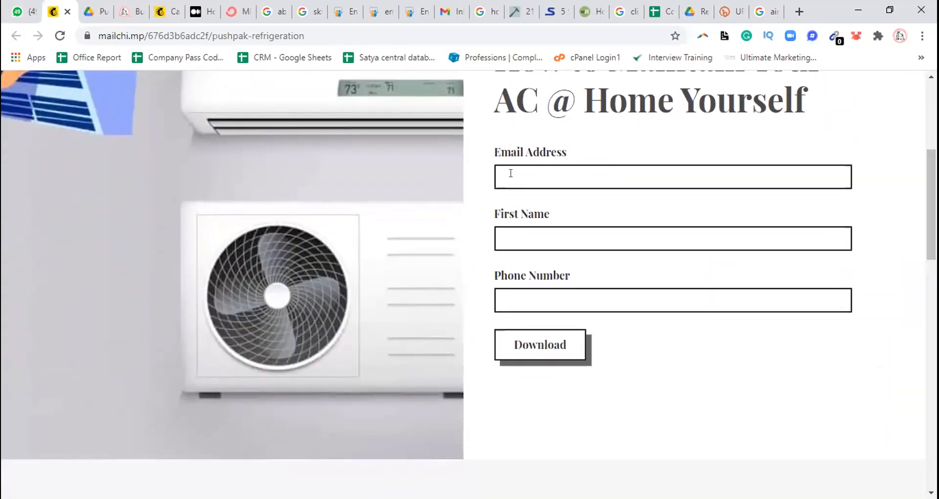
Submit the signup form with the business email address and a first name, leaving the phone number empty
left_click(523, 179)
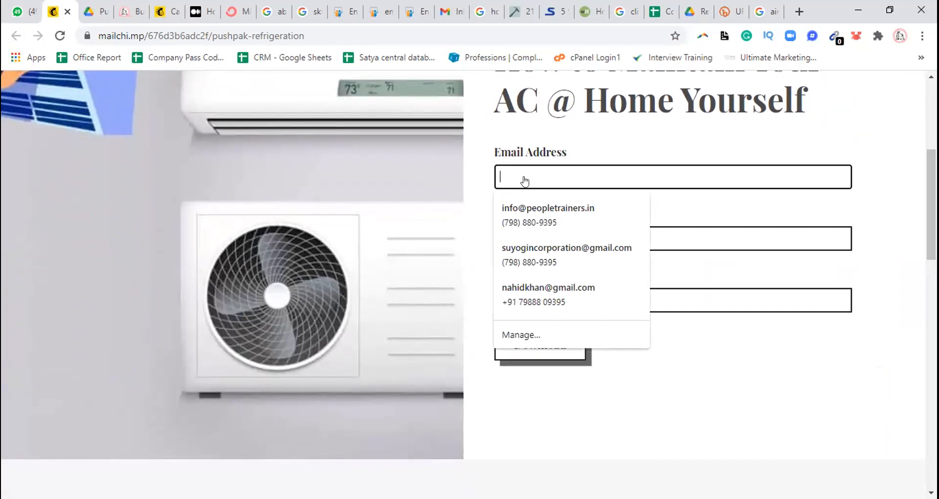
left_click(541, 216)
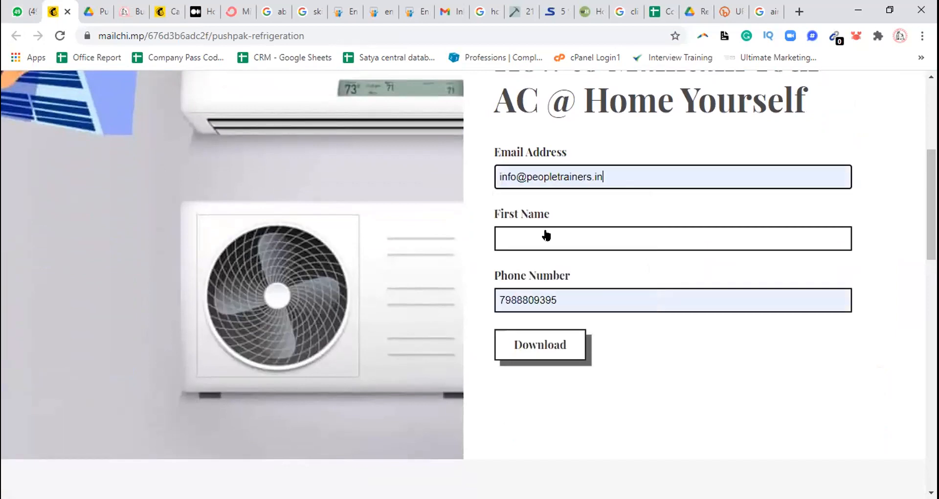
left_click(525, 240)
left_click(504, 269)
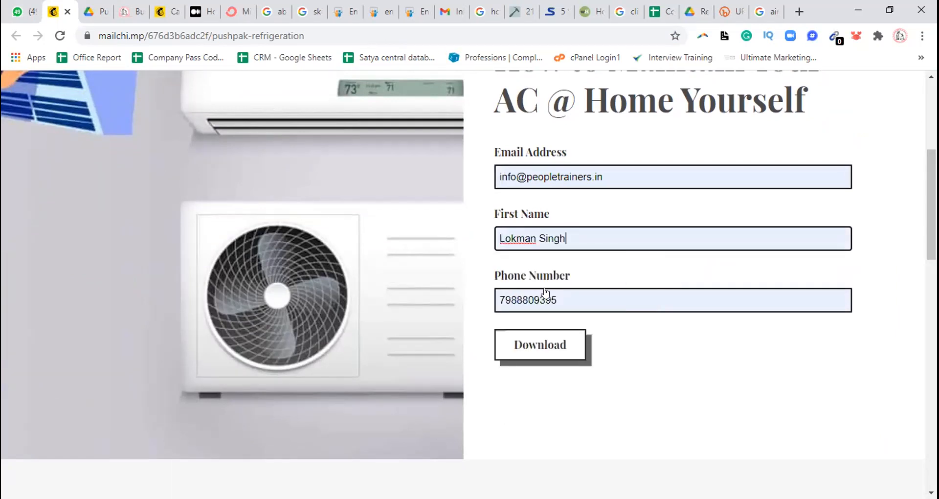
left_click_drag(558, 299, 492, 300)
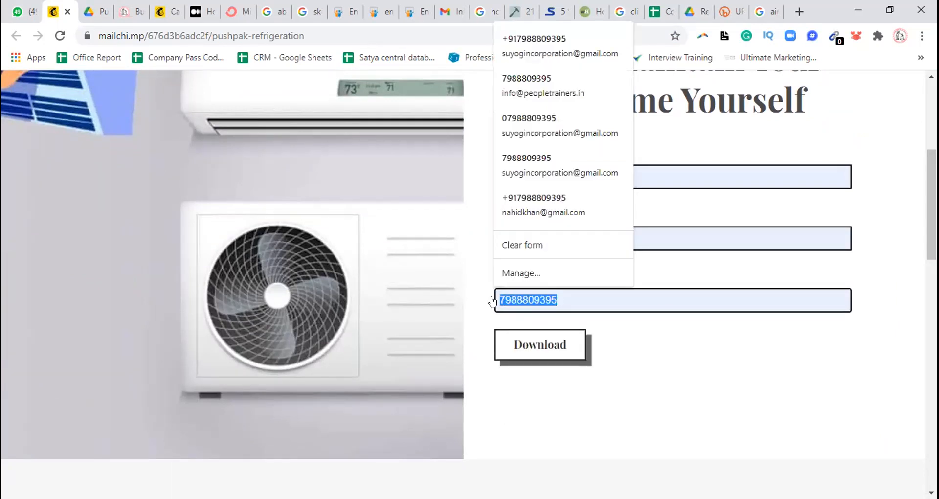
key("BackSpace")
left_click(548, 355)
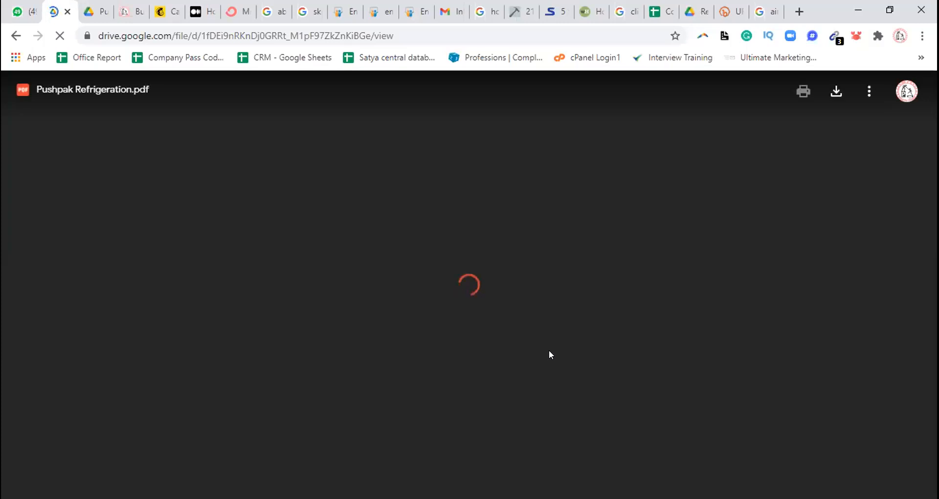
Switch to WhatsApp Web, reopen the landing page from the shared link and submit its form with a first name, email address and phone number
left_click(19, 11)
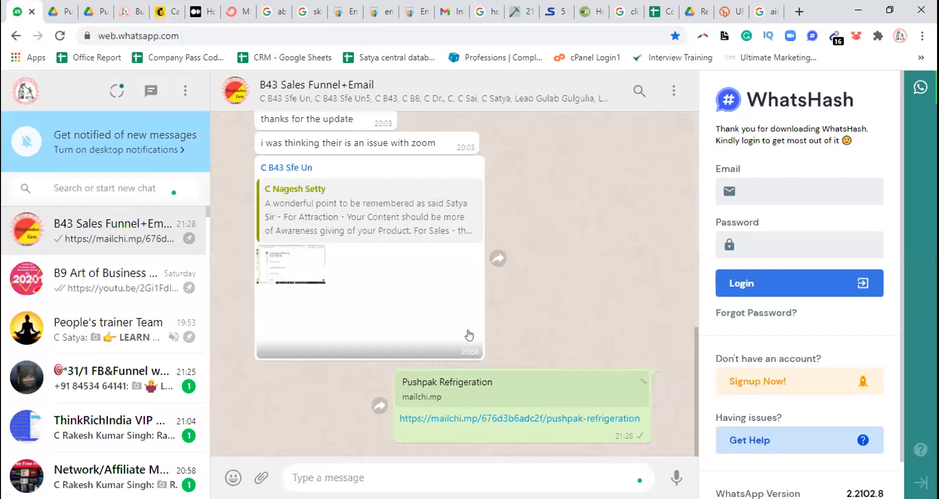
left_click(521, 416)
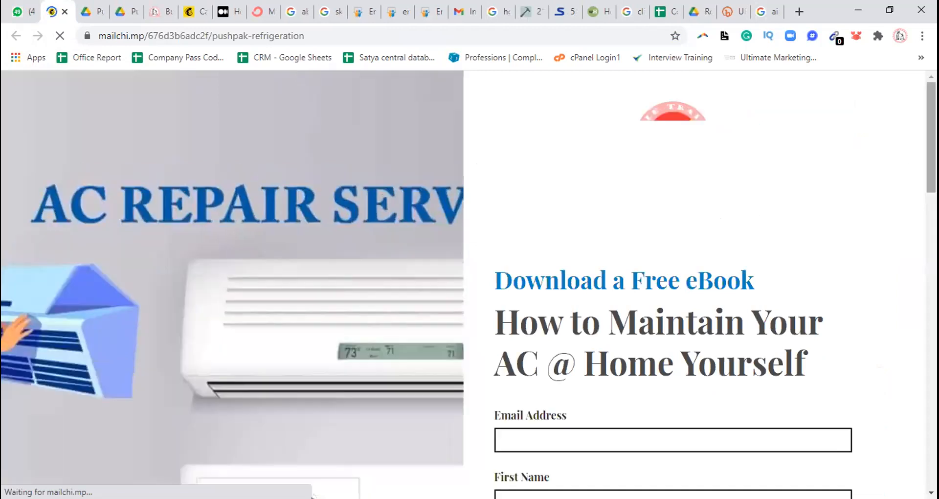
scroll(885, 183, "down", 5)
left_click(537, 252)
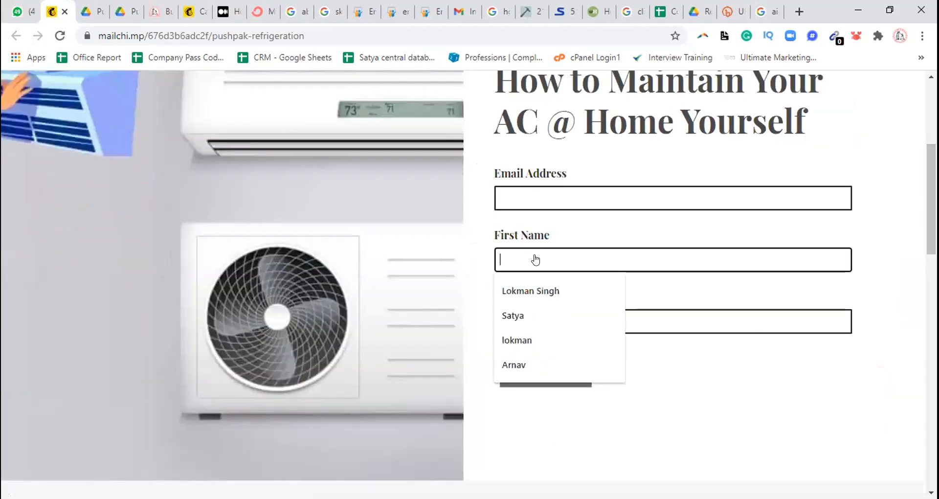
left_click(528, 296)
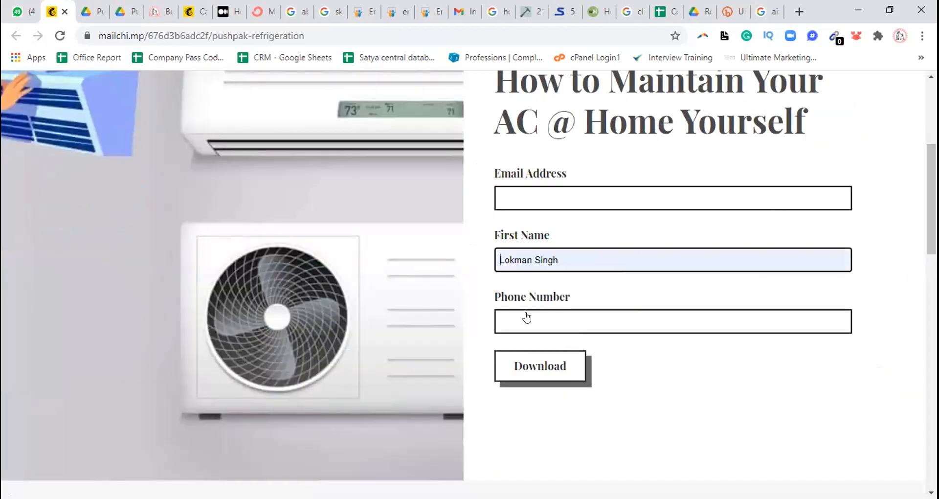
left_click(526, 322)
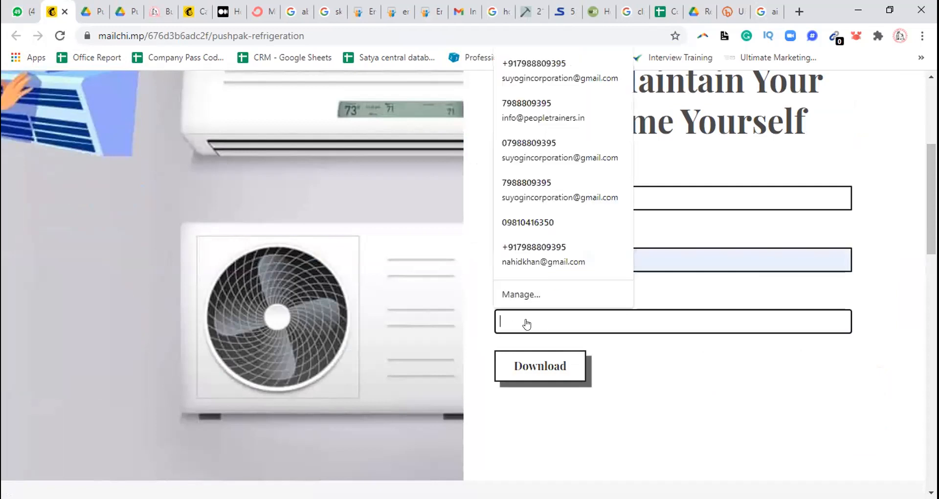
left_click(522, 249)
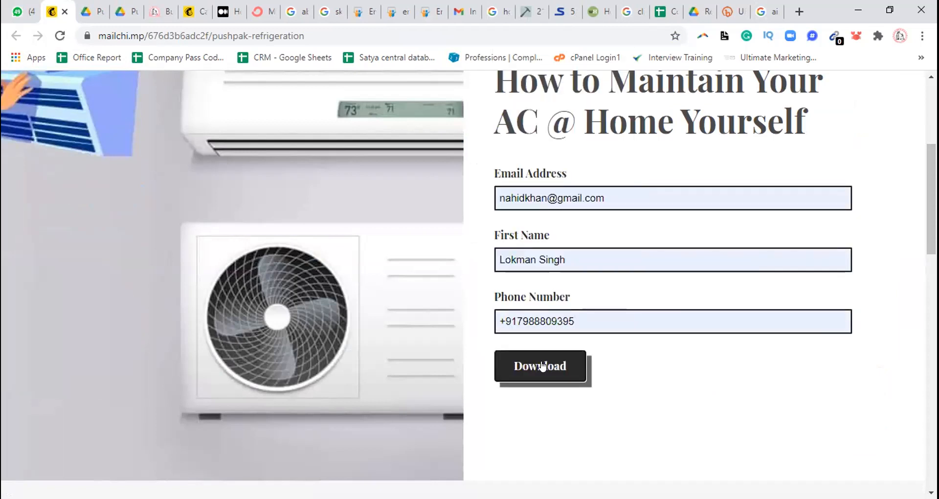
left_click(541, 366)
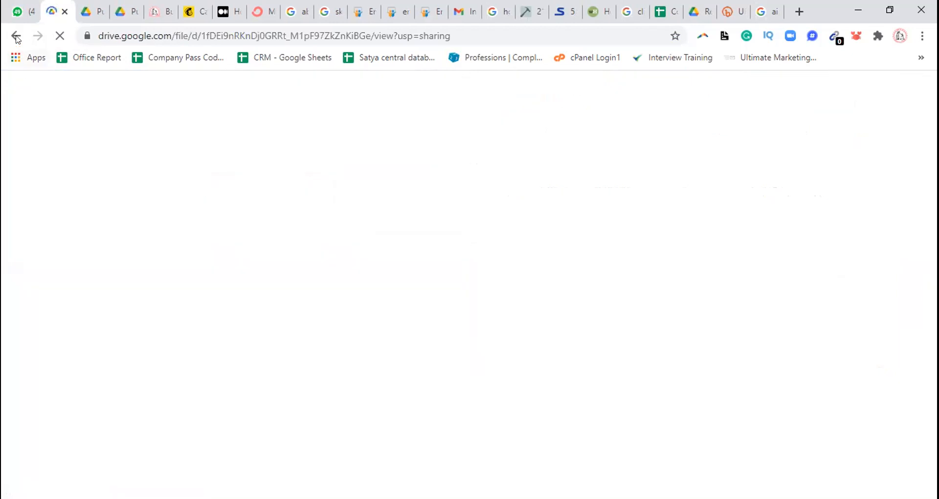
Return to WhatsApp Web, reopen the landing page from its link and try submitting the signup form with only a first name
left_click(23, 11)
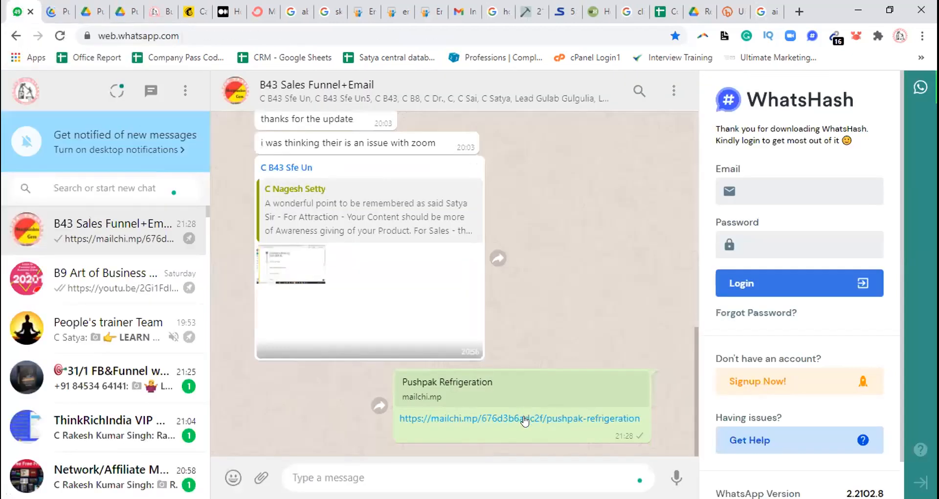
left_click(524, 418)
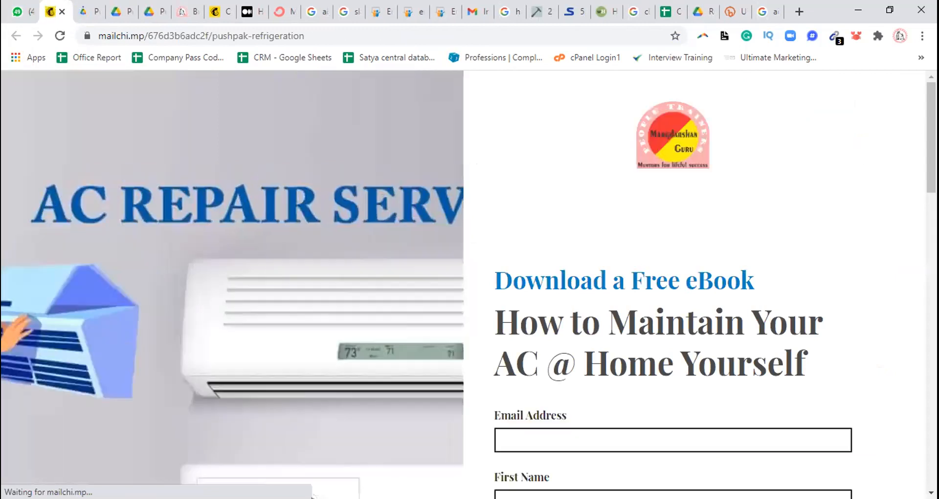
scroll(576, 259, "down", 3)
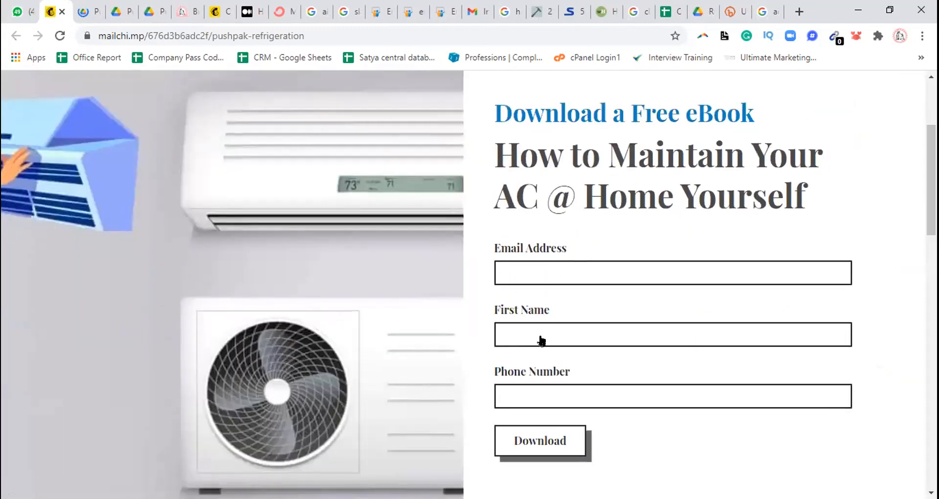
left_click(541, 338)
left_click(541, 366)
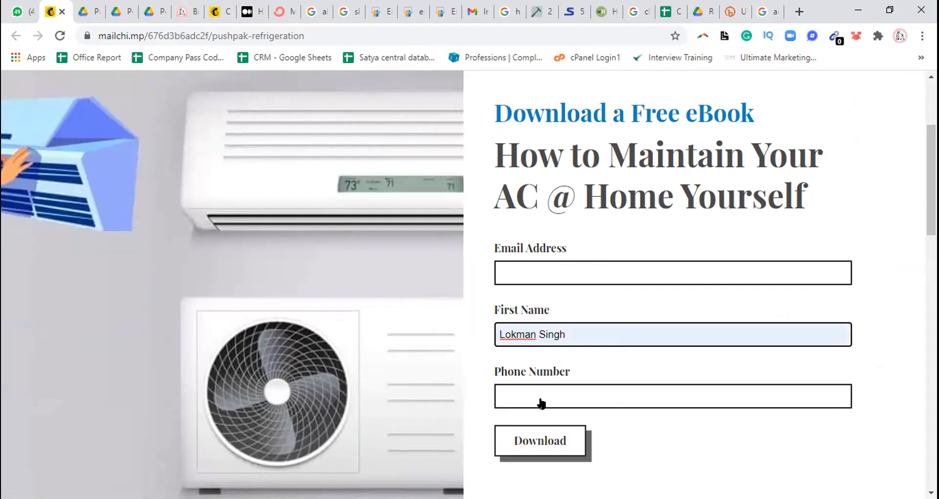
left_click(544, 436)
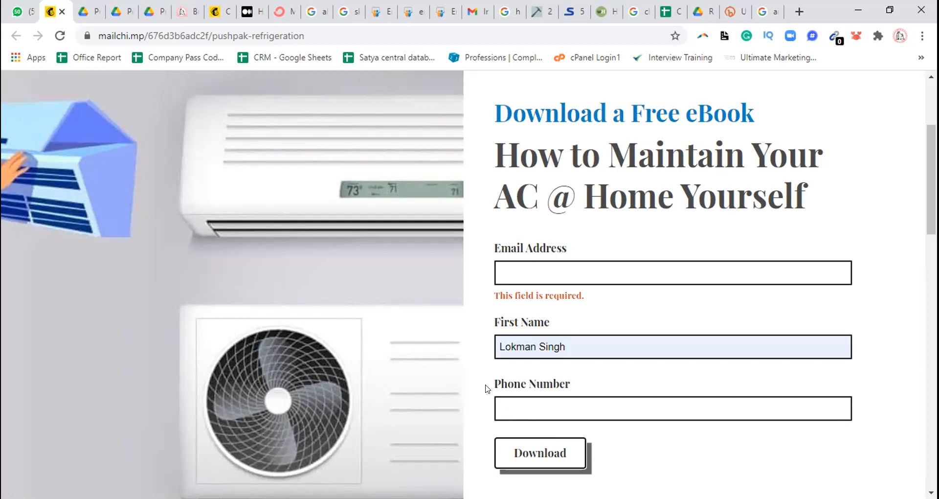
left_click(511, 411)
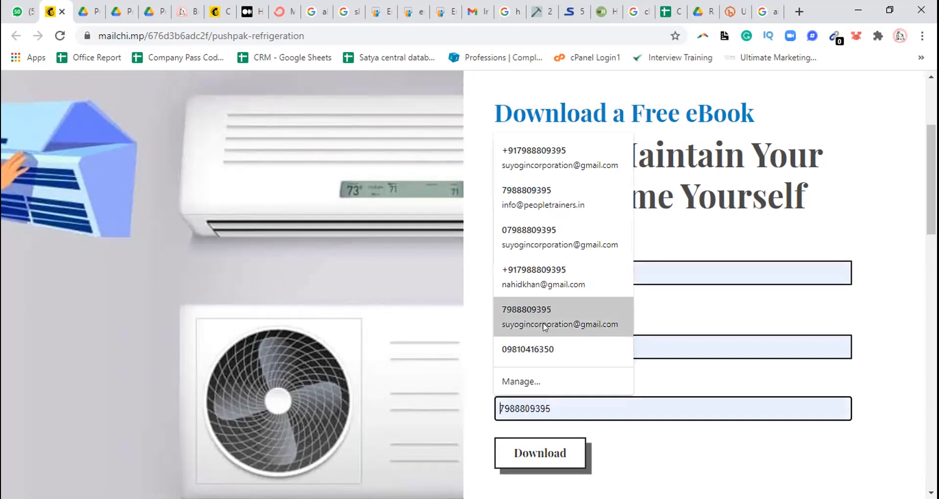
left_click(698, 346)
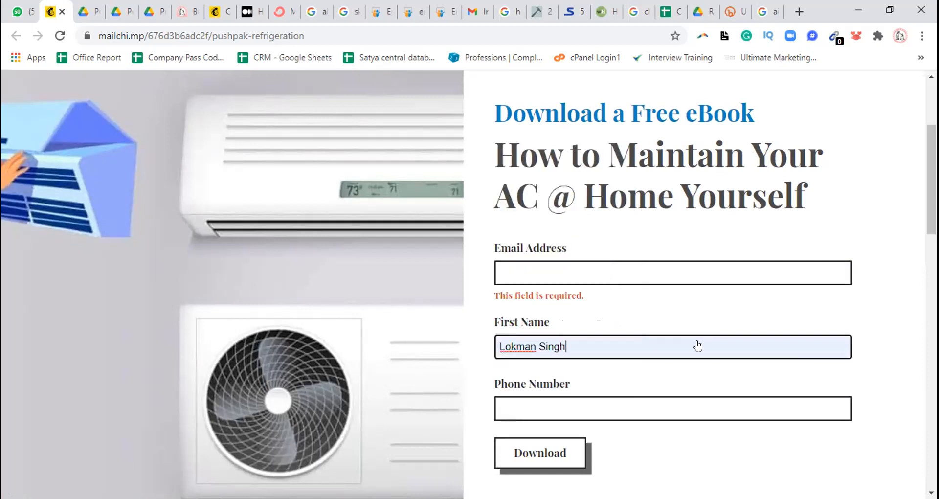
left_click(516, 346)
left_click(514, 267)
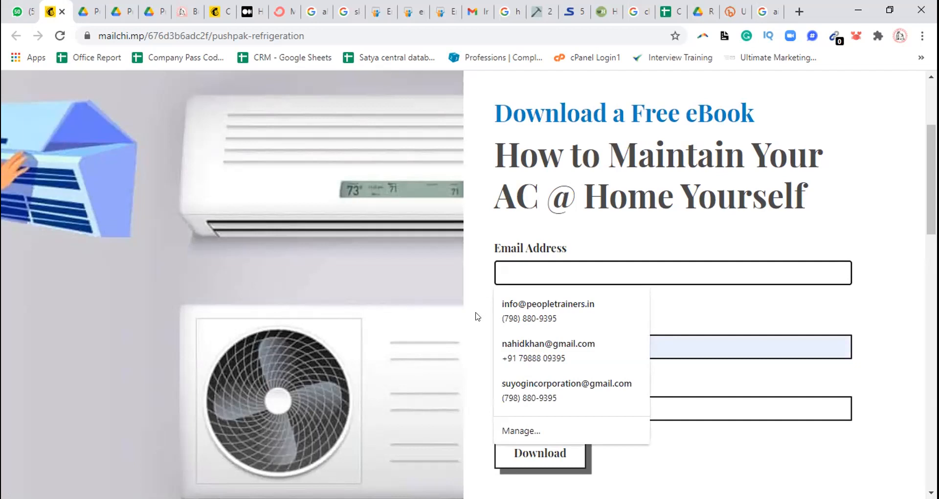
left_click(476, 344)
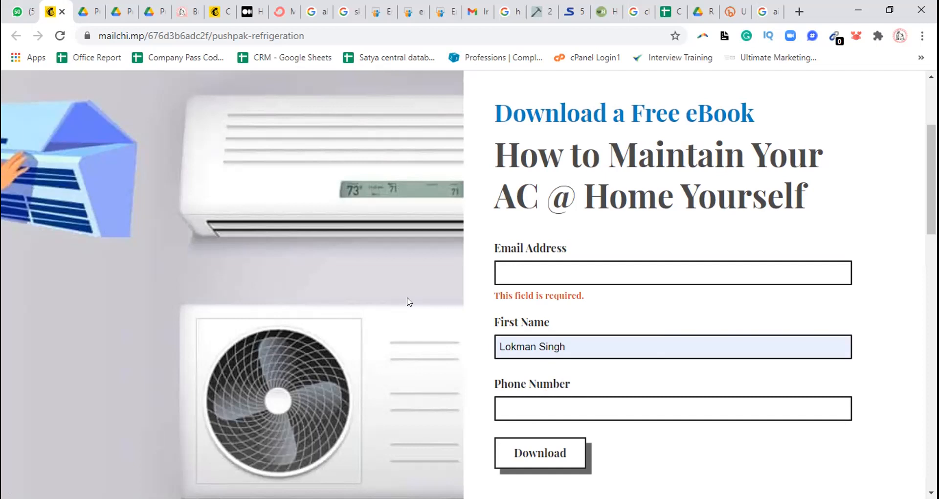
Close the three open Pushpak Refrigeration.pdf tabs and return to the landing page's signup form
left_click(92, 10)
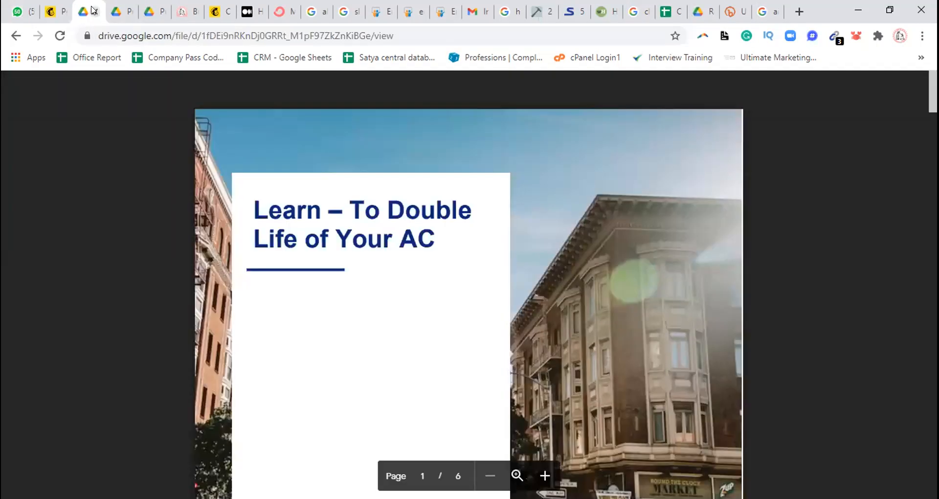
left_click(94, 11)
left_click(94, 10)
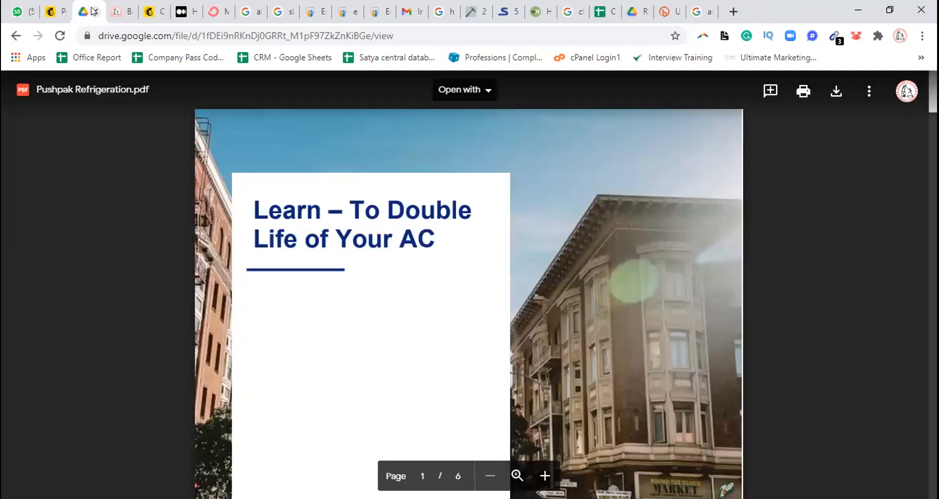
left_click(94, 10)
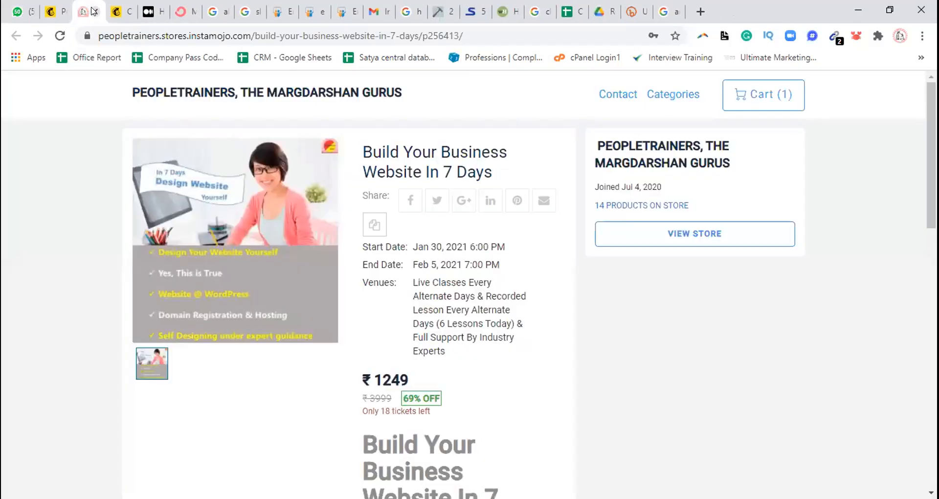
left_click(49, 14)
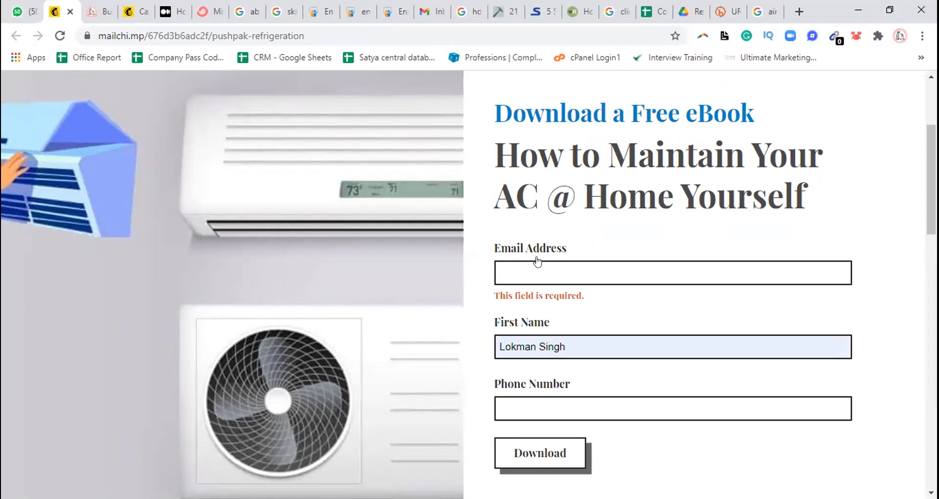